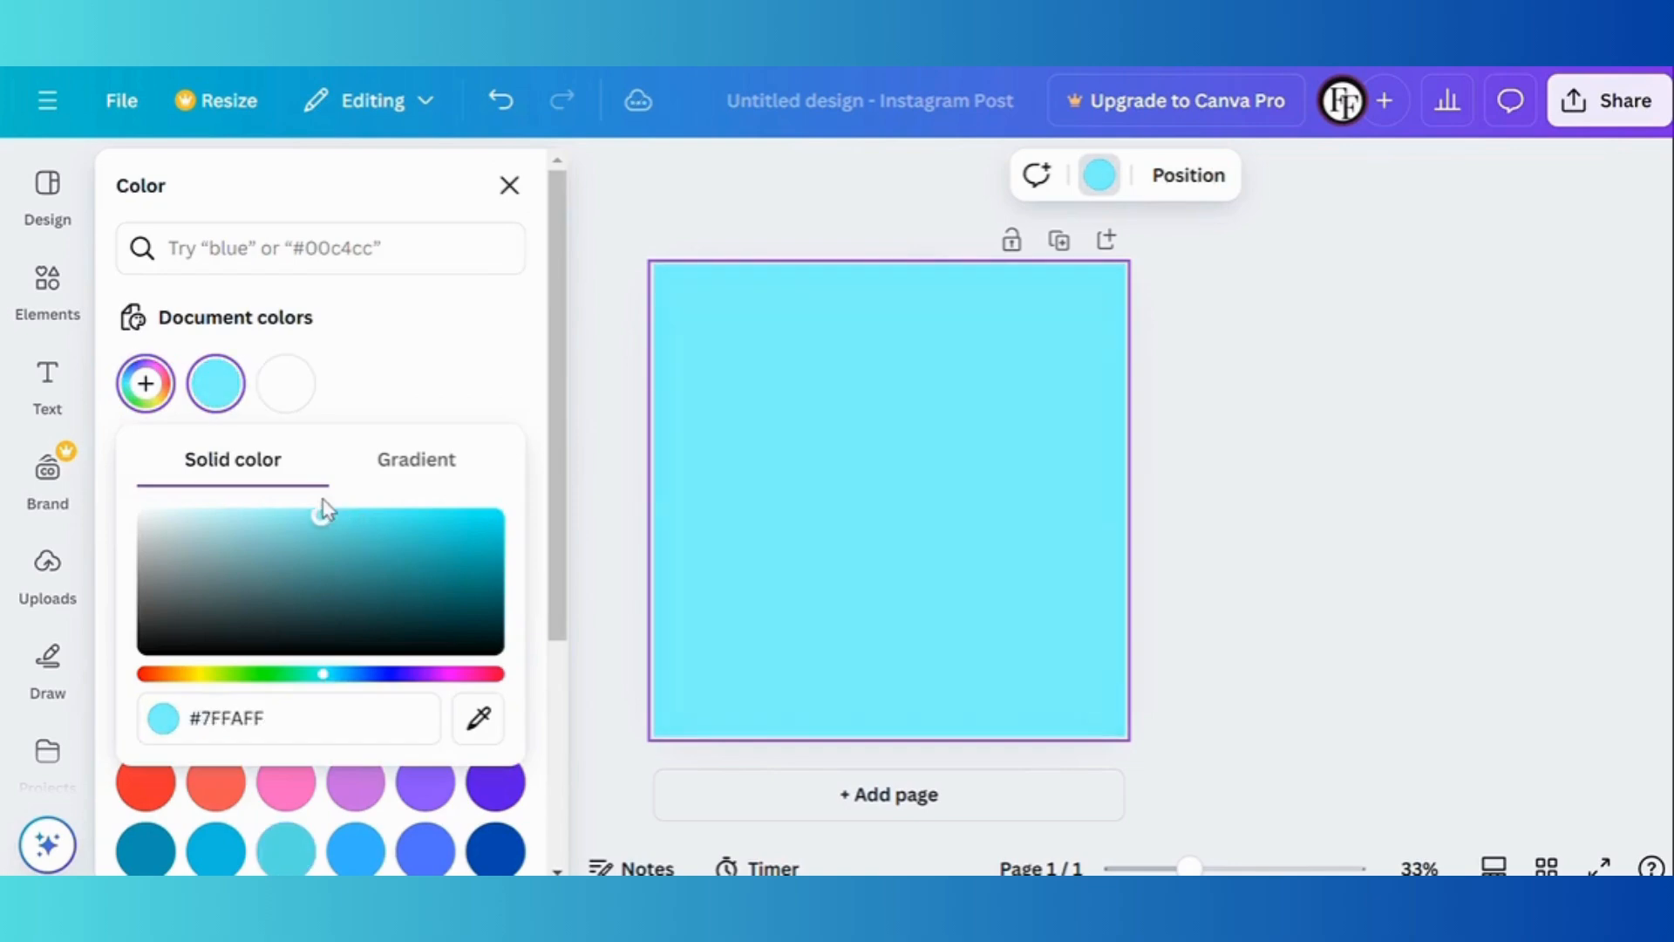
# Search the graphics elements for "plane", refine the search to "plane kids", and browse the airplane illustrations.
pyautogui.click(47, 279)
pyautogui.click(299, 185)
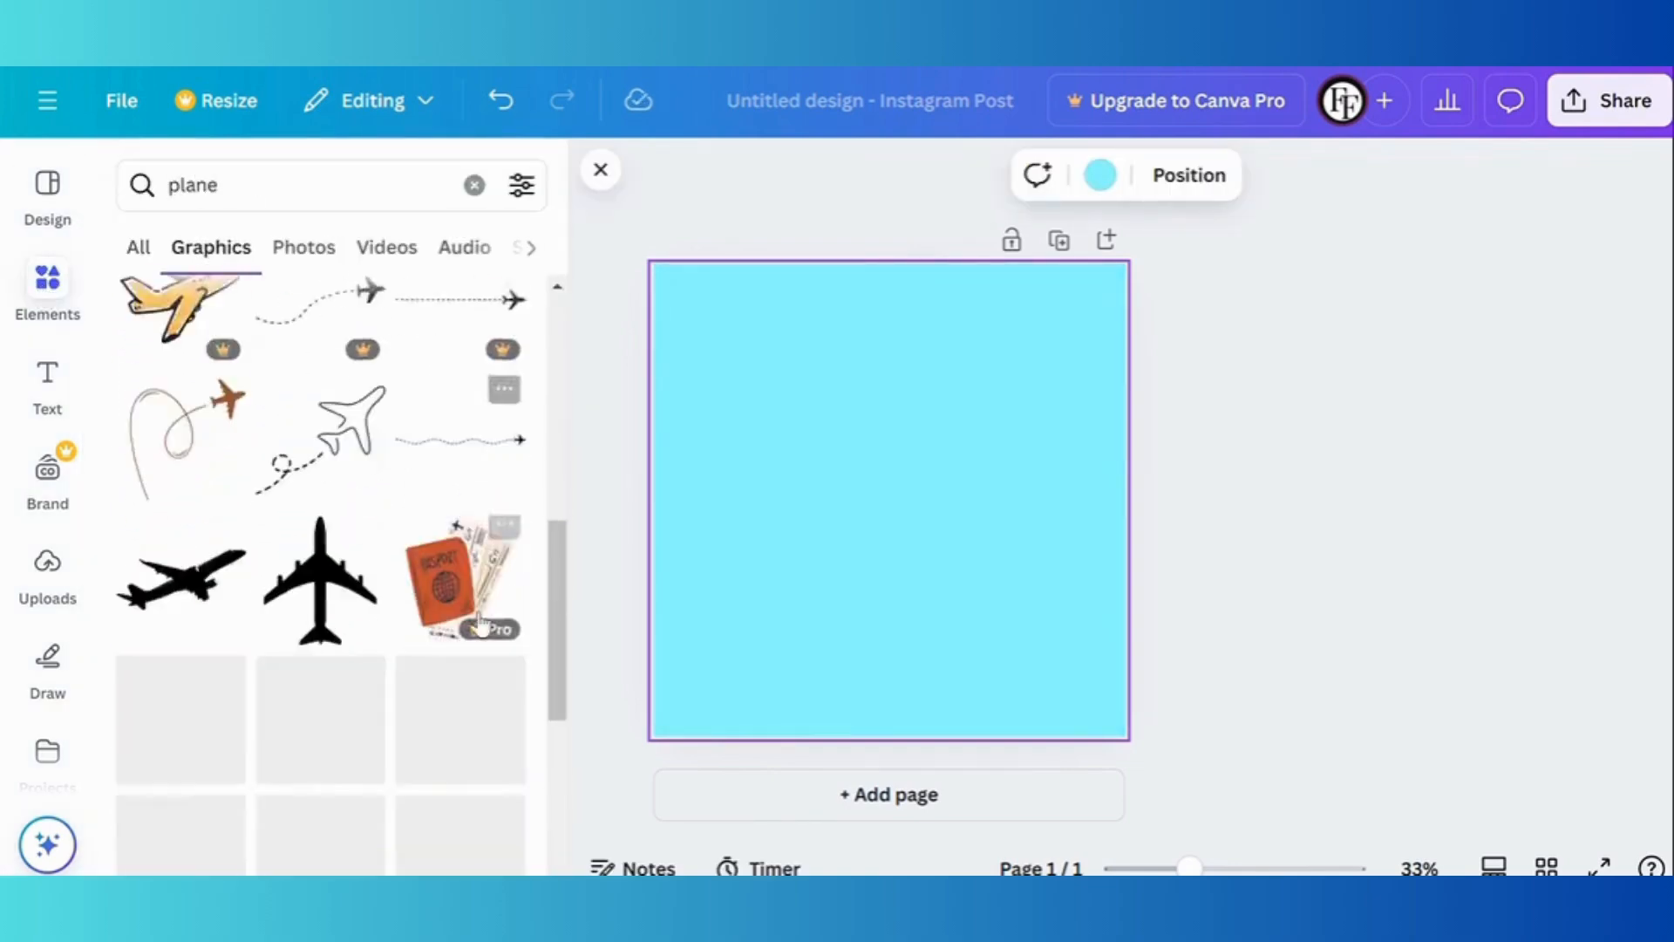
pyautogui.scroll(-5, 485, 623)
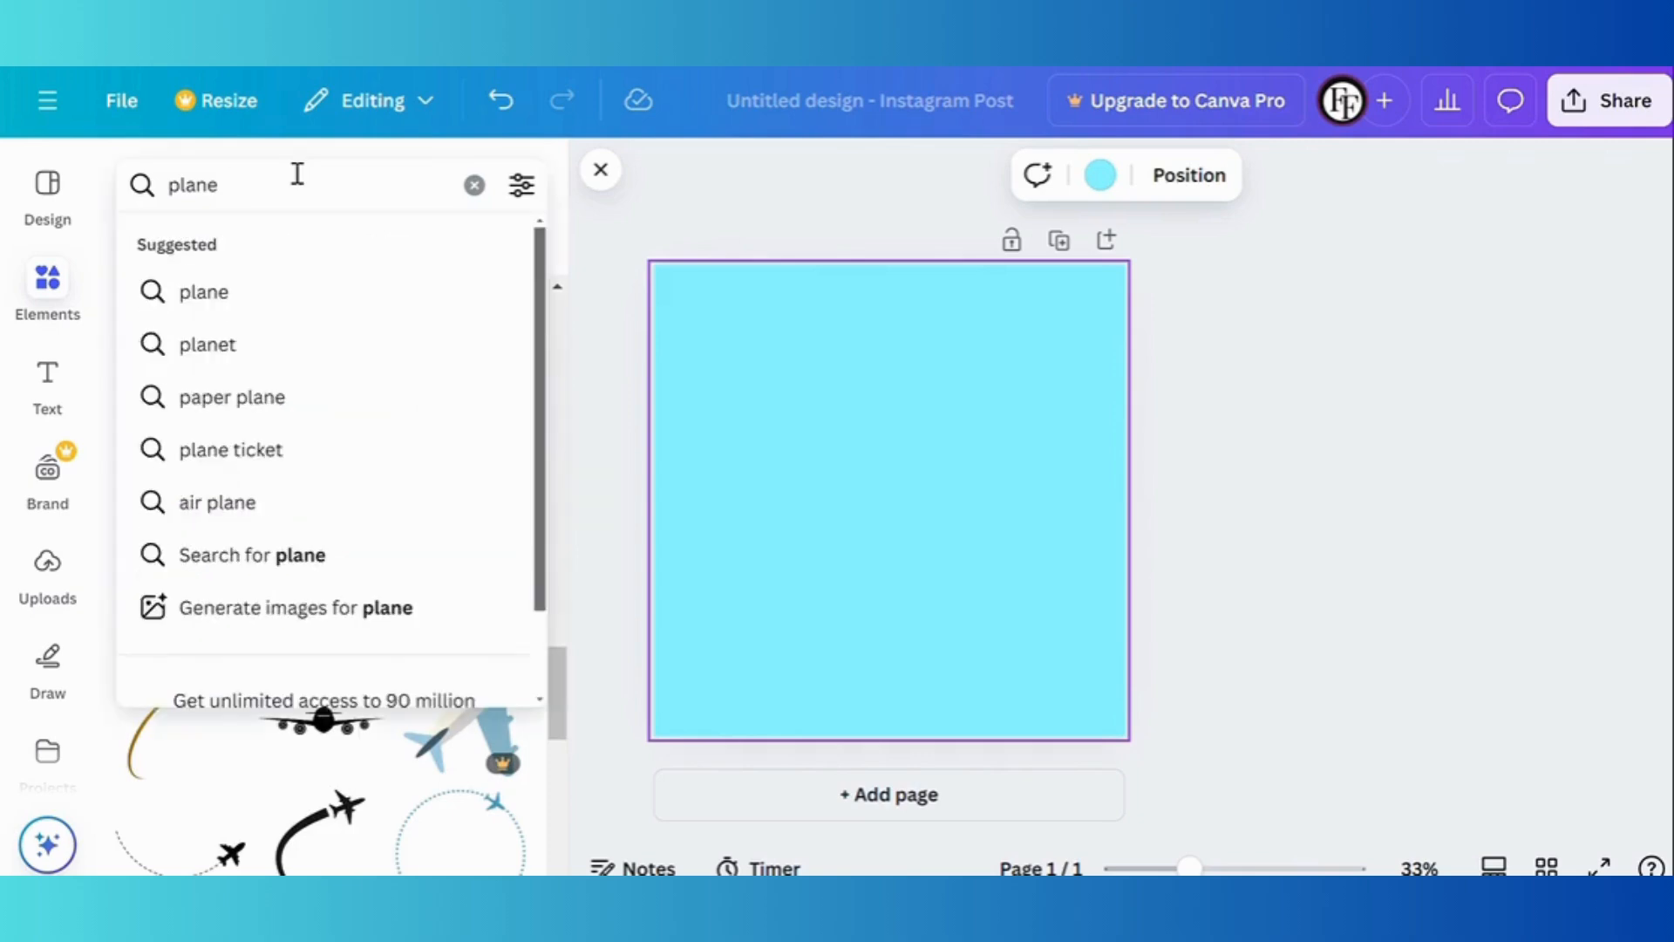
pyautogui.write('s')
pyautogui.press('Return')
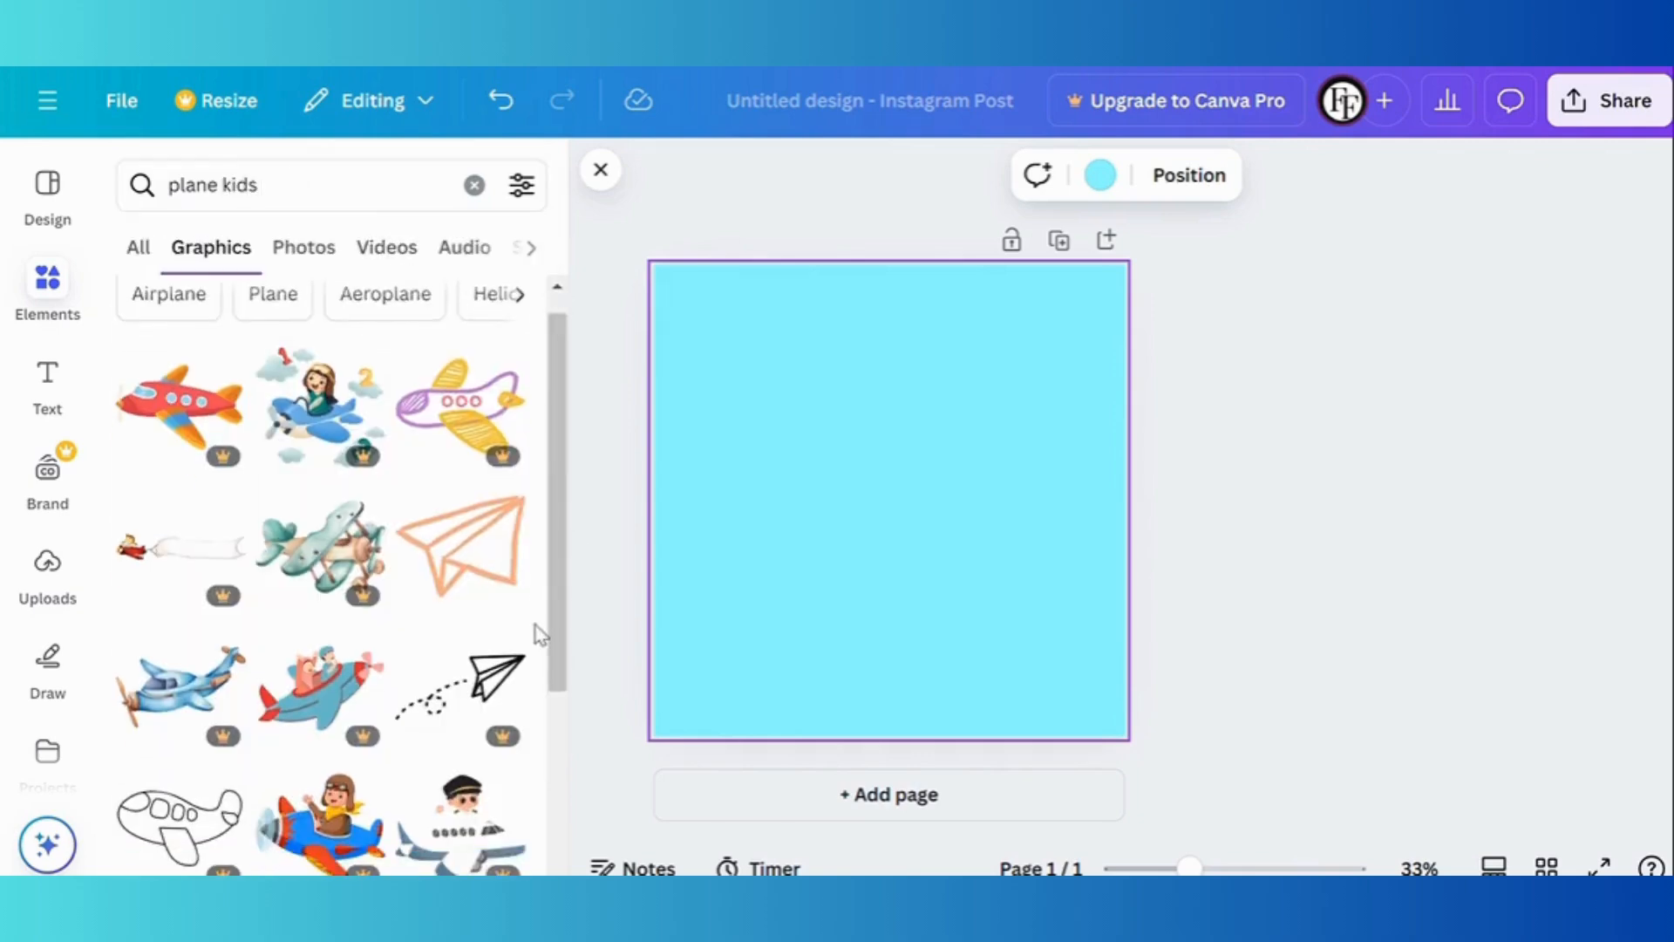
pyautogui.scroll(-10, 538, 634)
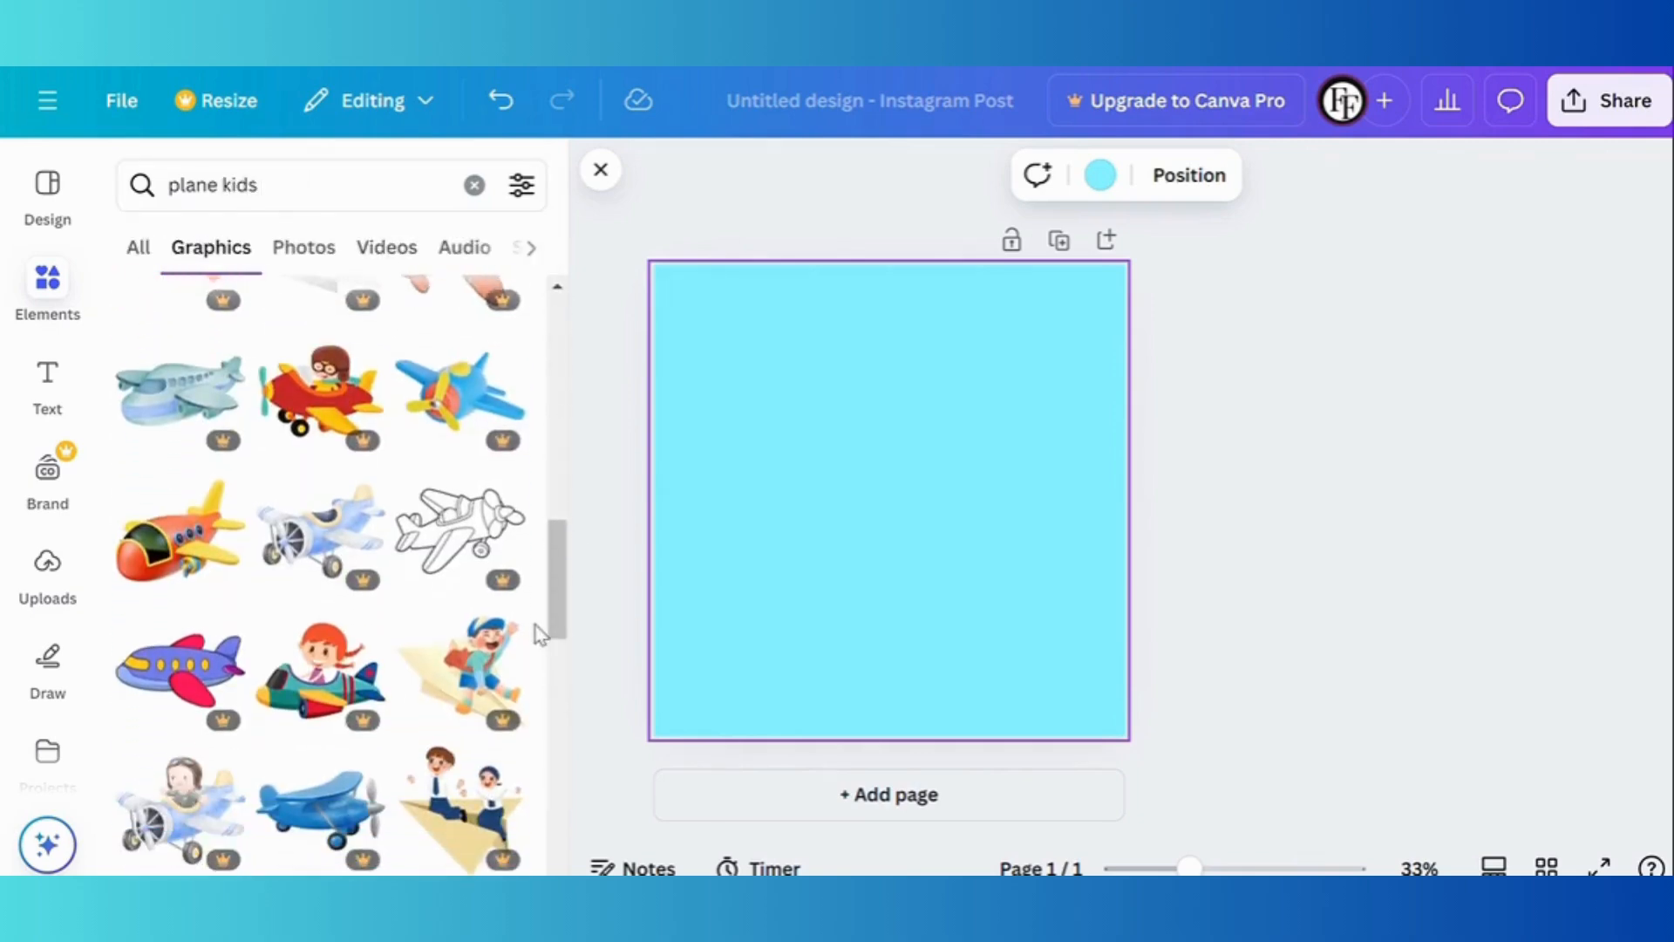
pyautogui.scroll(-10, 538, 634)
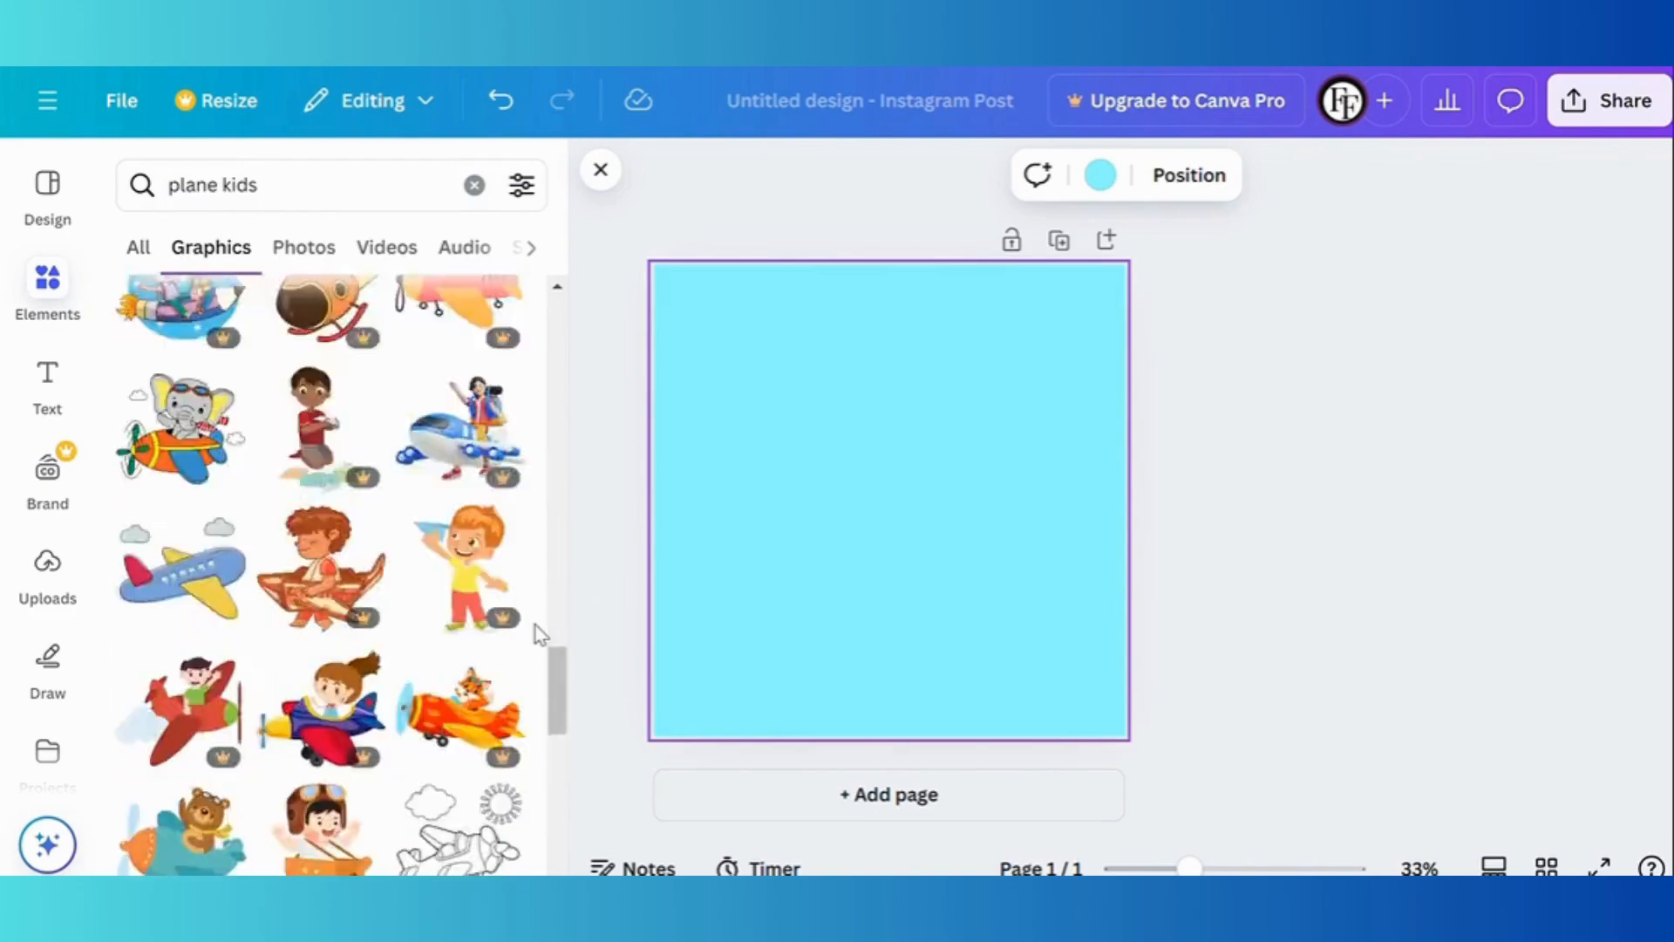
# Change the graphics search to "plane with kids" and insert the blue and grey passenger plane with red wings.
pyautogui.click(316, 188)
pyautogui.write('wi ')
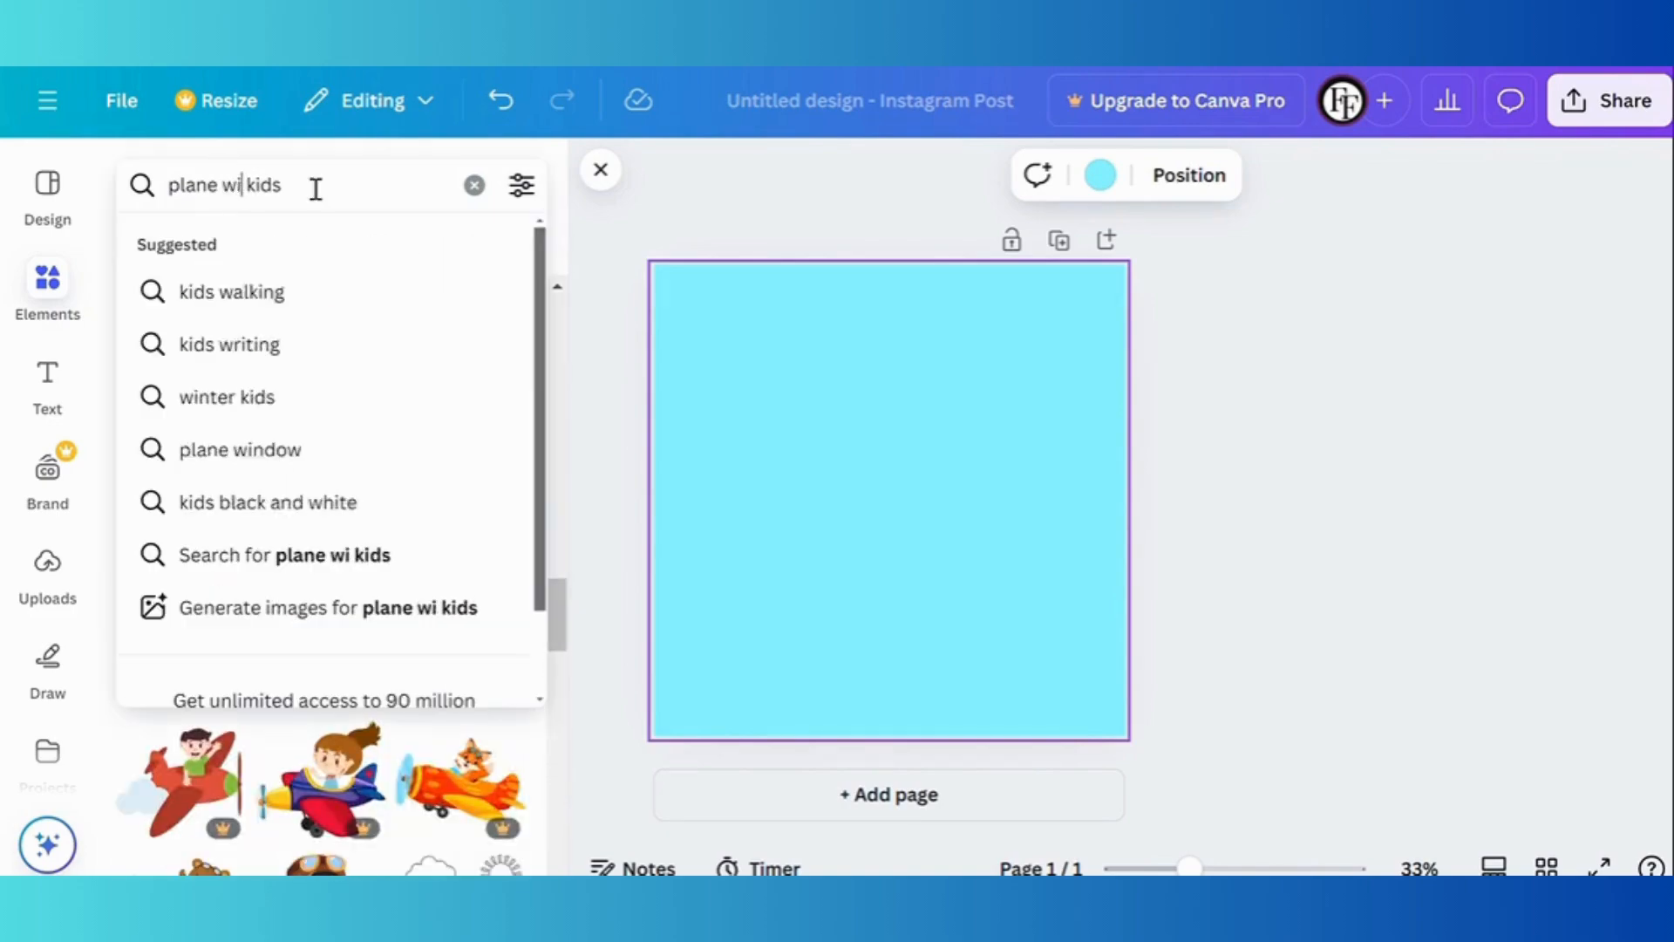
pyautogui.write('th')
pyautogui.press('Return')
pyautogui.scroll(-5, 543, 475)
pyautogui.scroll(-10, 542, 474)
pyautogui.scroll(-4, 543, 475)
pyautogui.click(179, 392)
# Flip the plane horizontally, tilt it slightly nose-up, and move it into the right half of the sky.
pyautogui.click(1202, 183)
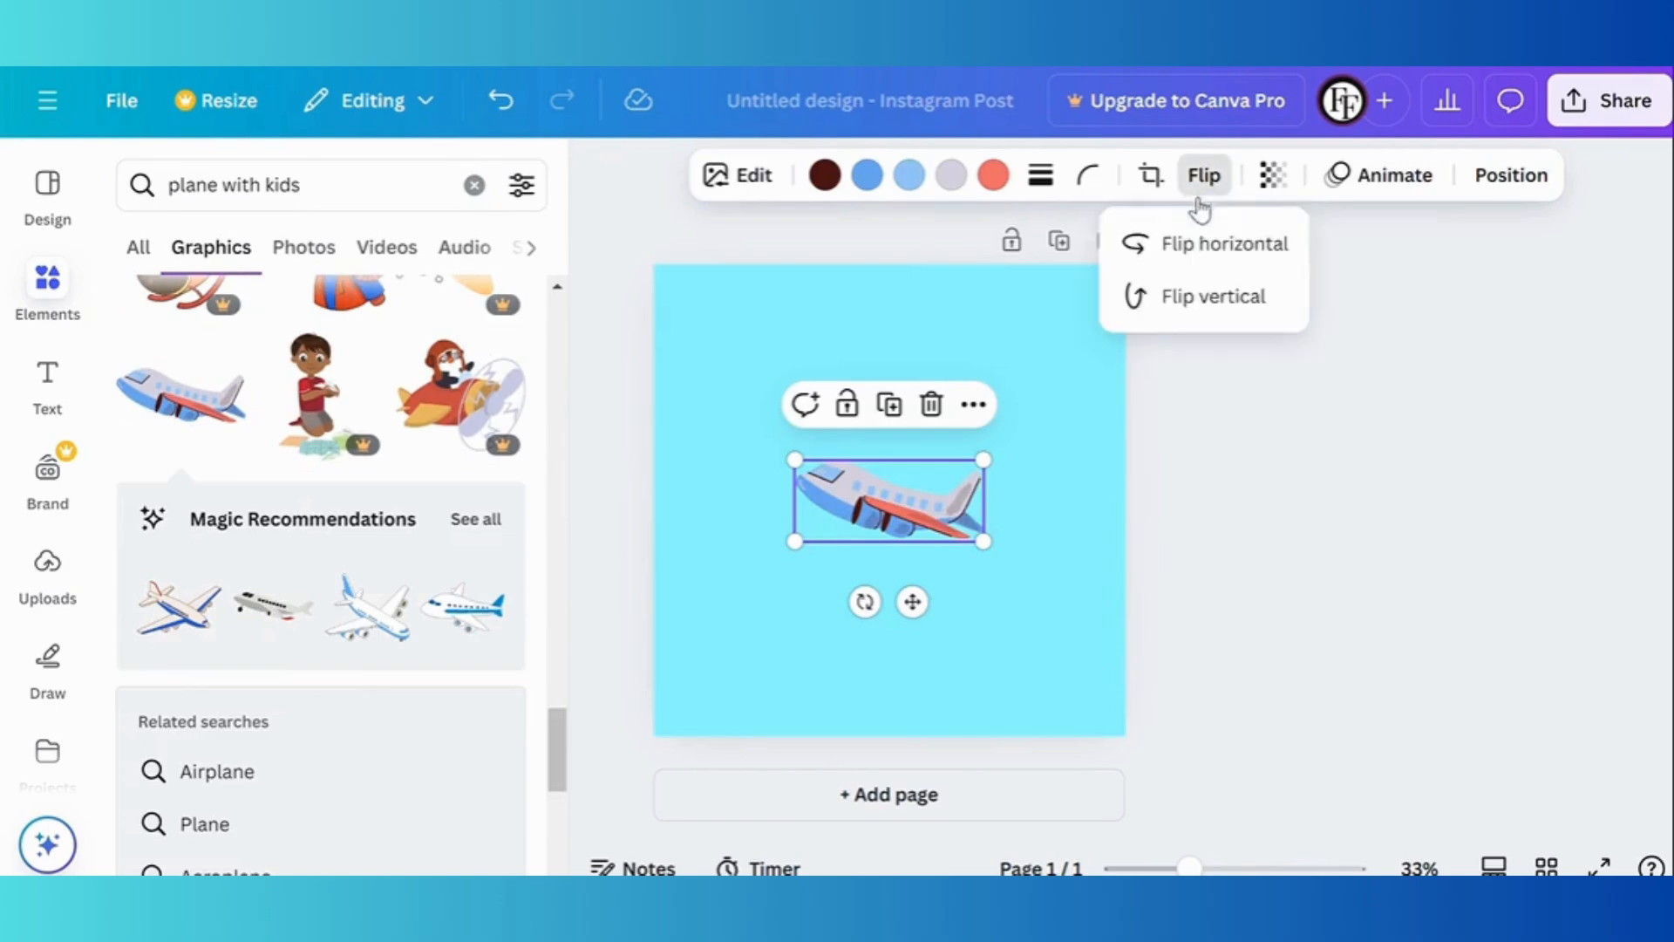
pyautogui.click(1223, 244)
pyautogui.click(1321, 531)
pyautogui.moveTo(866, 489); pyautogui.dragTo(951, 378)
pyautogui.moveTo(950, 496); pyautogui.dragTo(966, 501)
pyautogui.moveTo(975, 394); pyautogui.dragTo(990, 449)
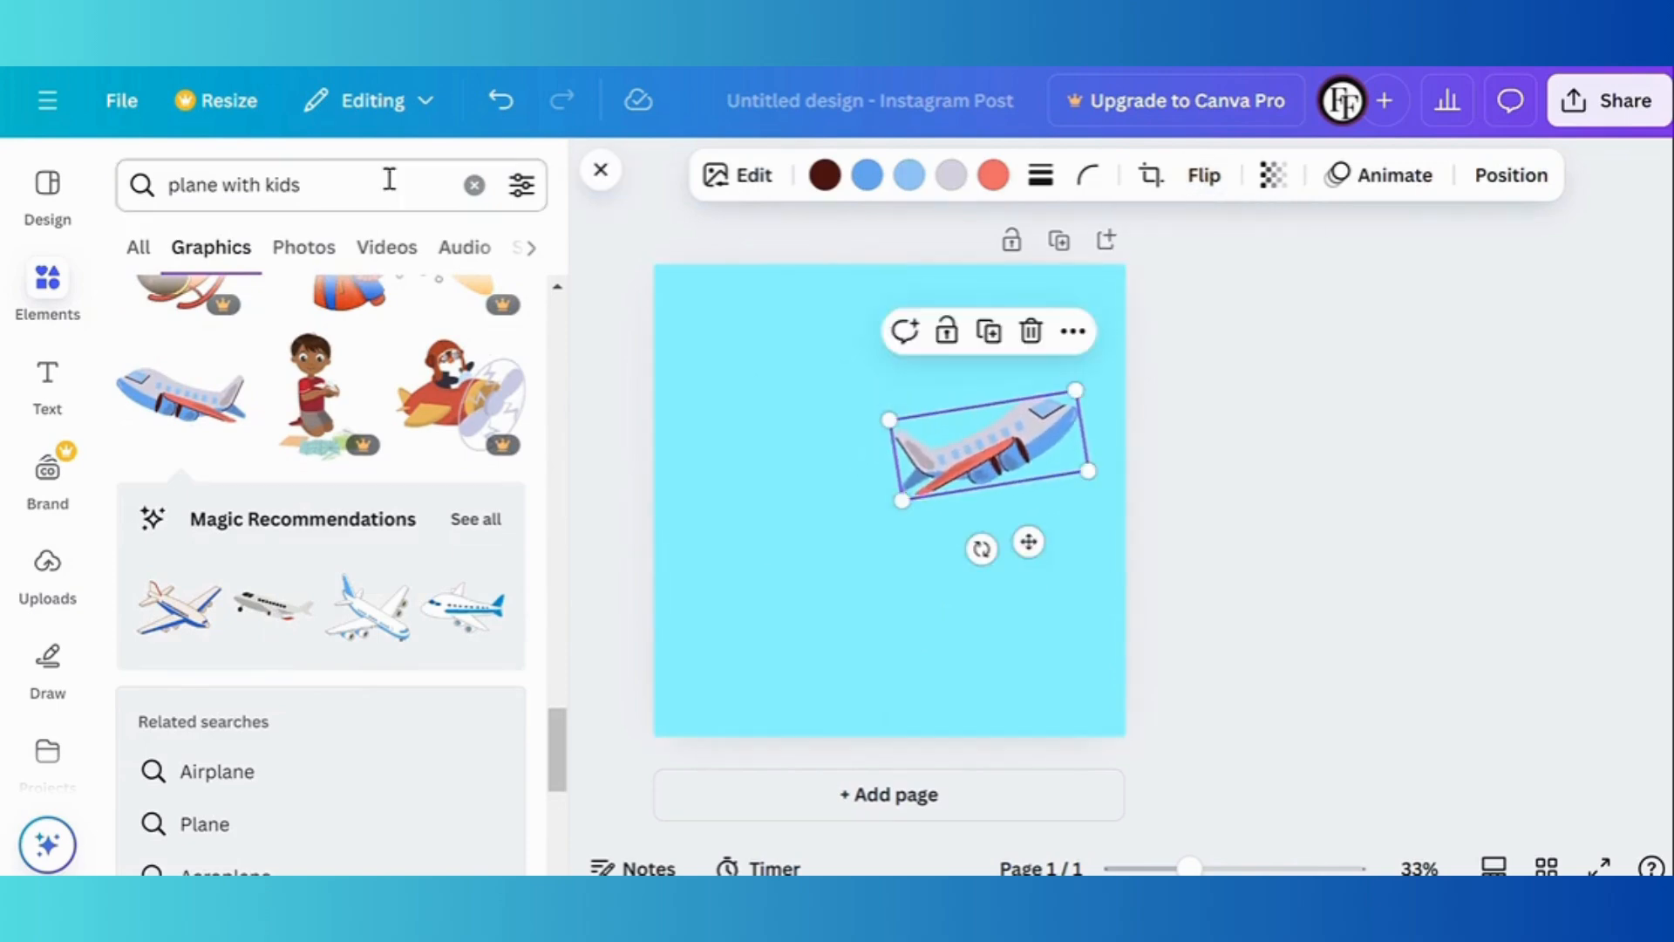
# Replace the graphics search term with "cloud".
pyautogui.click(349, 190)
pyautogui.press('BackSpace')
pyautogui.press('BackSpace')
pyautogui.press('BackSpace')
pyautogui.press('BackSpace')
pyautogui.press('BackSpace')
pyautogui.press('BackSpace')
pyautogui.press('BackSpace')
pyautogui.press('BackSpace')
pyautogui.press('BackSpace')
pyautogui.press('BackSpace')
pyautogui.press('BackSpace')
pyautogui.press('BackSpace')
pyautogui.press('BackSpace')
pyautogui.press('BackSpace')
pyautogui.press('BackSpace')
pyautogui.write('clo')
pyautogui.click(293, 302)
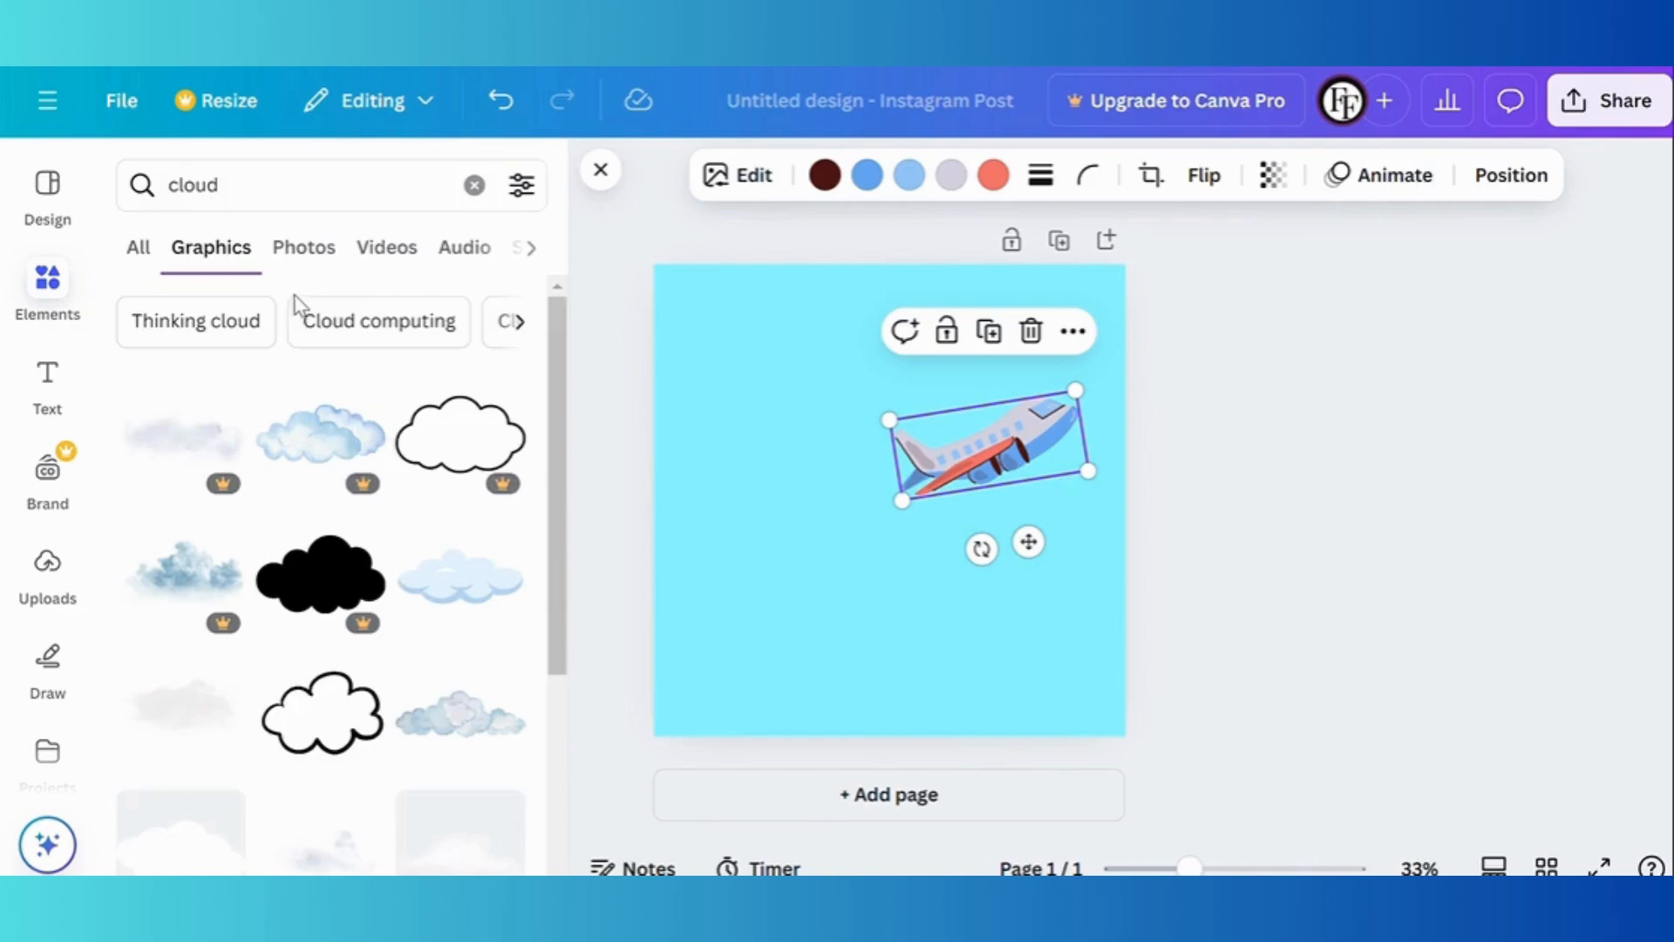
# Insert the pale blue cloud partly over the page's left edge and shift the plane slightly down and right.
pyautogui.click(447, 587)
pyautogui.moveTo(1044, 439); pyautogui.dragTo(1062, 491)
pyautogui.moveTo(860, 486); pyautogui.dragTo(672, 361)
pyautogui.scroll(-2, 385, 645)
pyautogui.click(371, 650)
# Add a second pale blue cloud, shrink it, and place it between the first cloud and the plane.
pyautogui.click(463, 447)
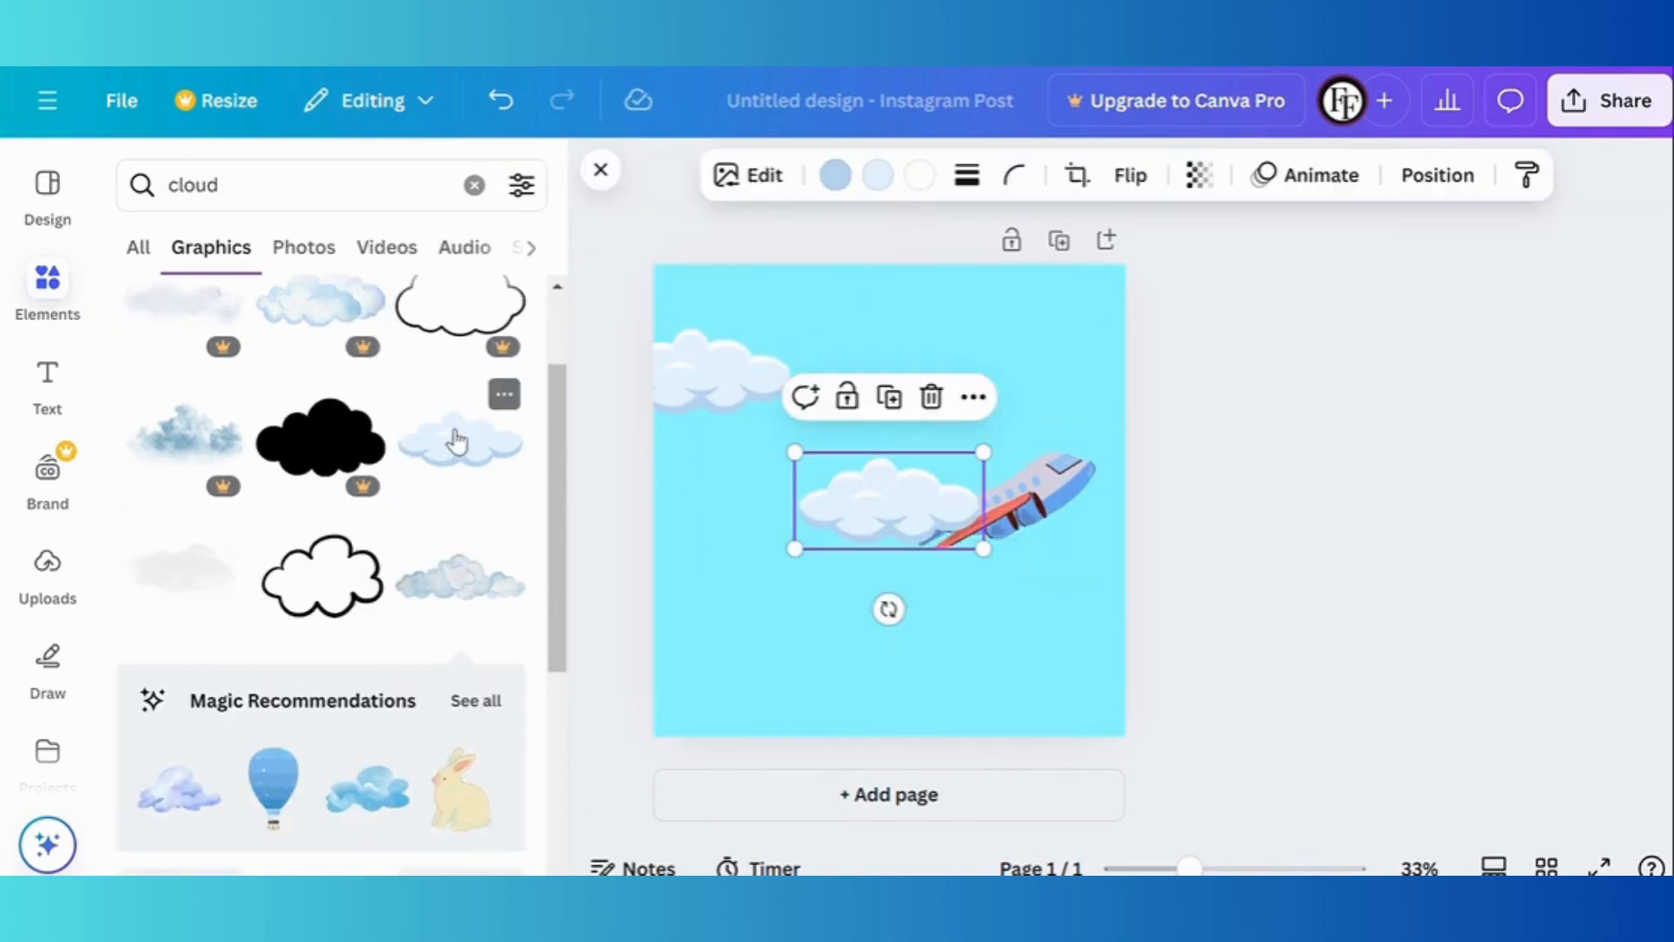
pyautogui.click(157, 802)
pyautogui.moveTo(1078, 395); pyautogui.dragTo(950, 467)
pyautogui.moveTo(792, 573); pyautogui.dragTo(892, 384)
pyautogui.click(978, 480)
pyautogui.moveTo(845, 497); pyautogui.dragTo(934, 366)
pyautogui.moveTo(1072, 320); pyautogui.dragTo(977, 369)
pyautogui.moveTo(937, 392); pyautogui.dragTo(867, 420)
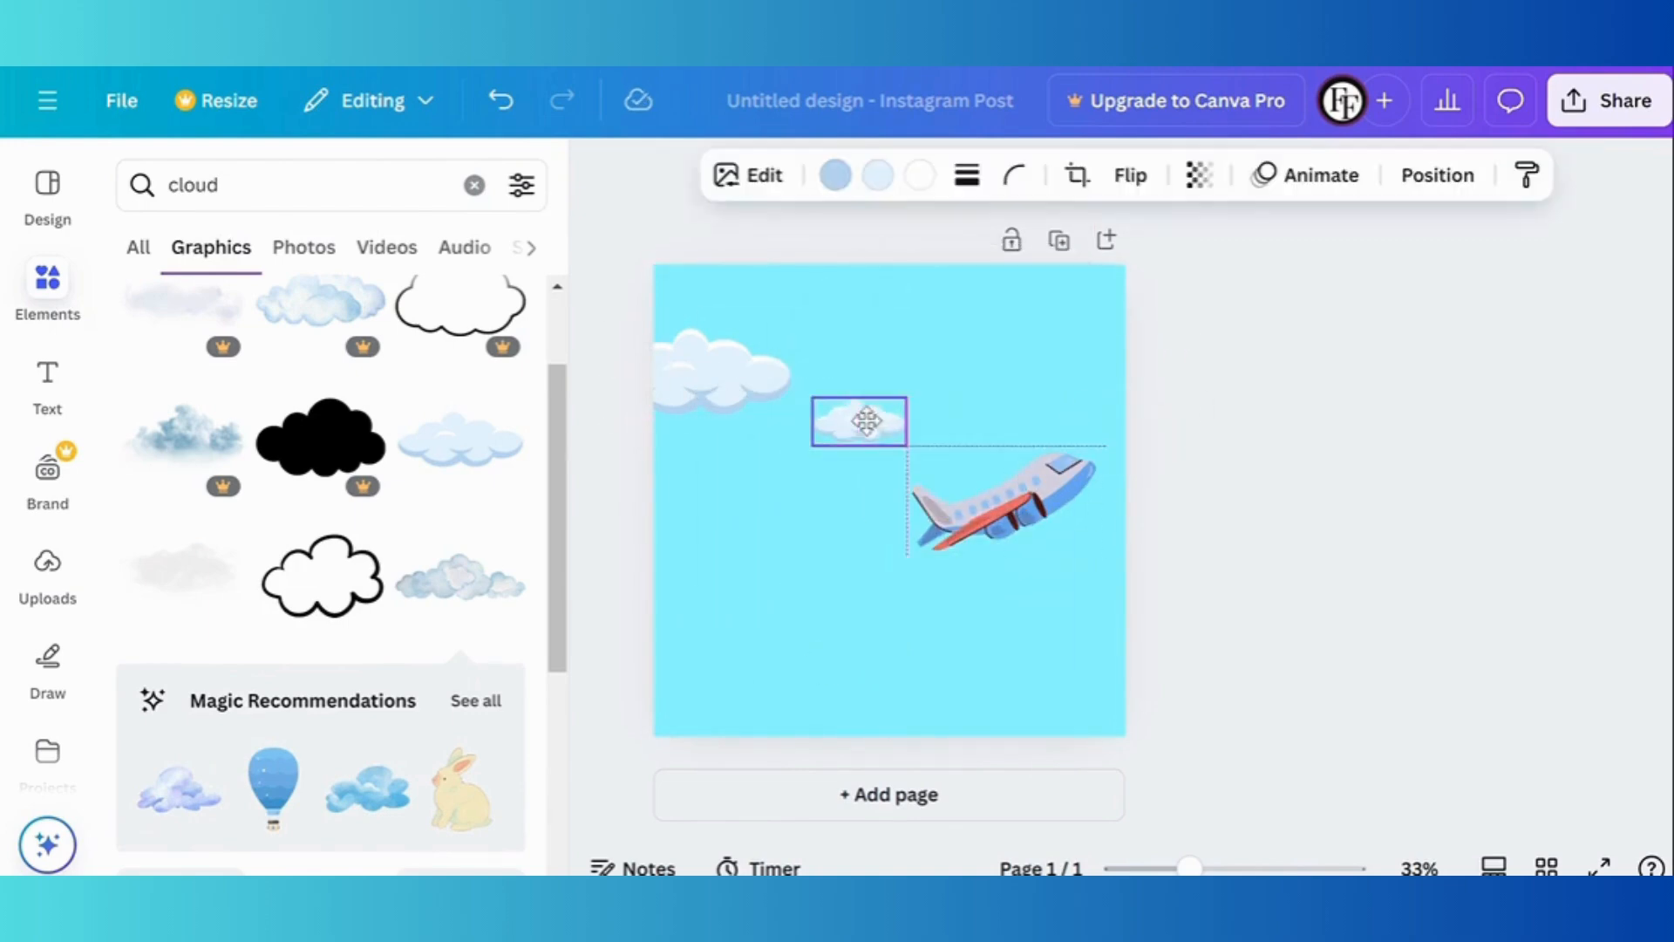
# Spread more pale blue clouds of different sizes across the upper sky and raise the plane slightly.
pyautogui.click(462, 441)
pyautogui.moveTo(935, 474); pyautogui.dragTo(1112, 232)
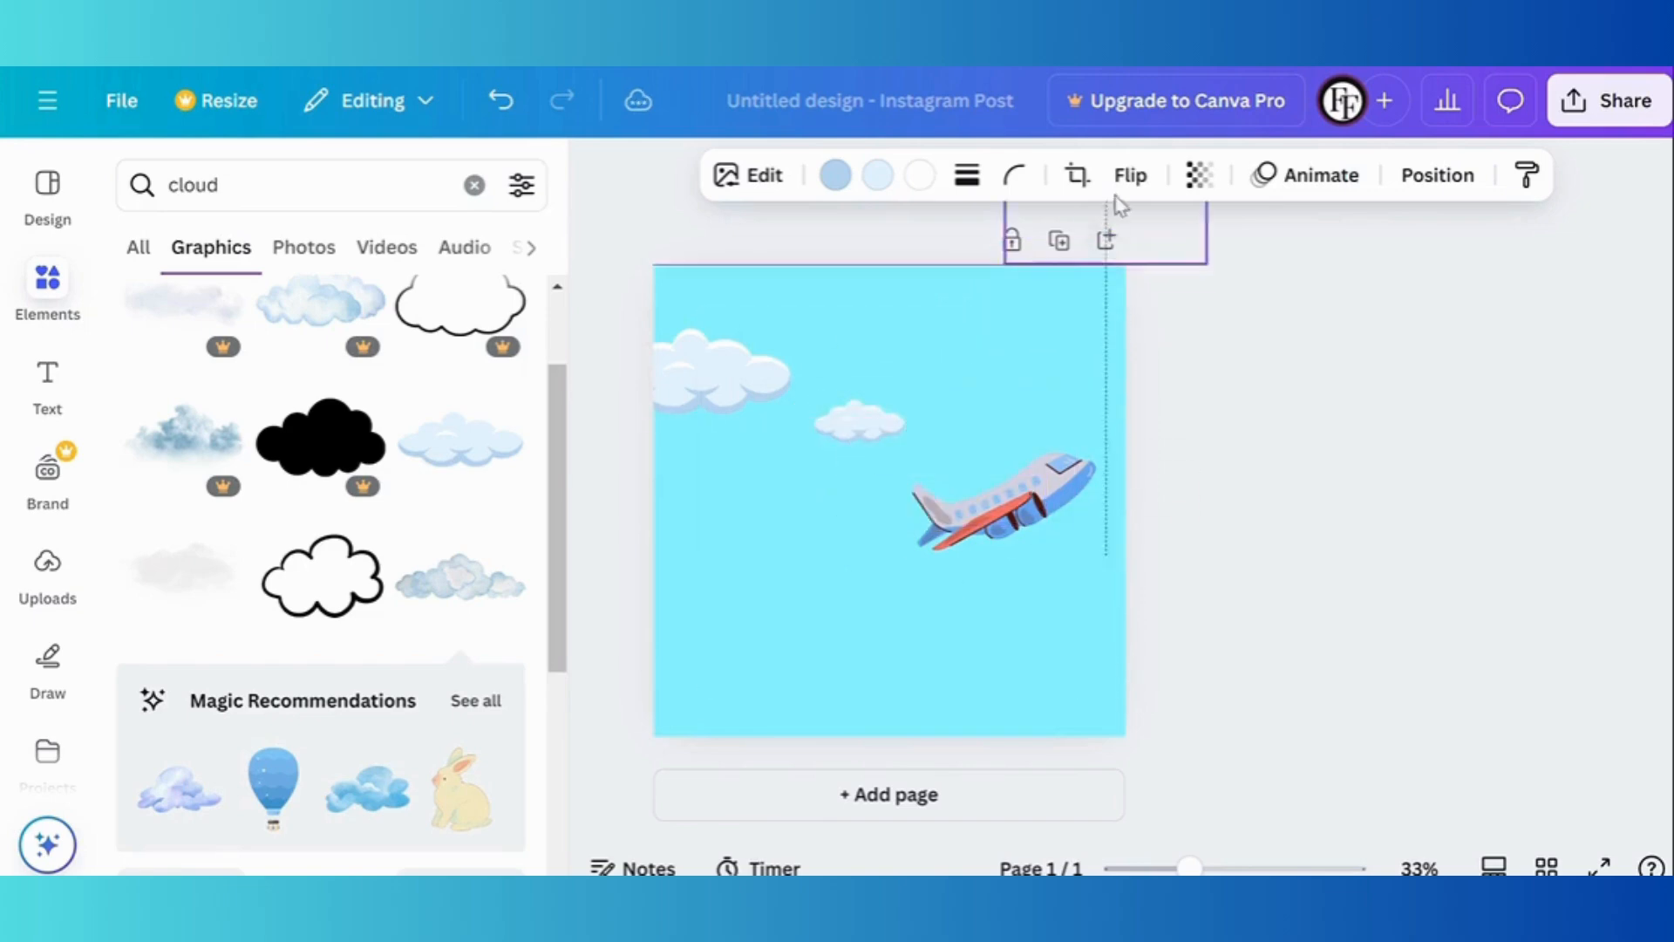
pyautogui.click(726, 370)
pyautogui.hotkey('ctrl', 'd')
pyautogui.moveTo(711, 375); pyautogui.dragTo(1005, 377)
pyautogui.moveTo(1100, 341); pyautogui.dragTo(1031, 377)
pyautogui.moveTo(992, 395); pyautogui.dragTo(688, 270)
pyautogui.moveTo(716, 371); pyautogui.dragTo(695, 379)
pyautogui.moveTo(982, 488); pyautogui.dragTo(979, 463)
# Search for "land" and limit the results to graphics.
pyautogui.click(475, 185)
pyautogui.write('land')
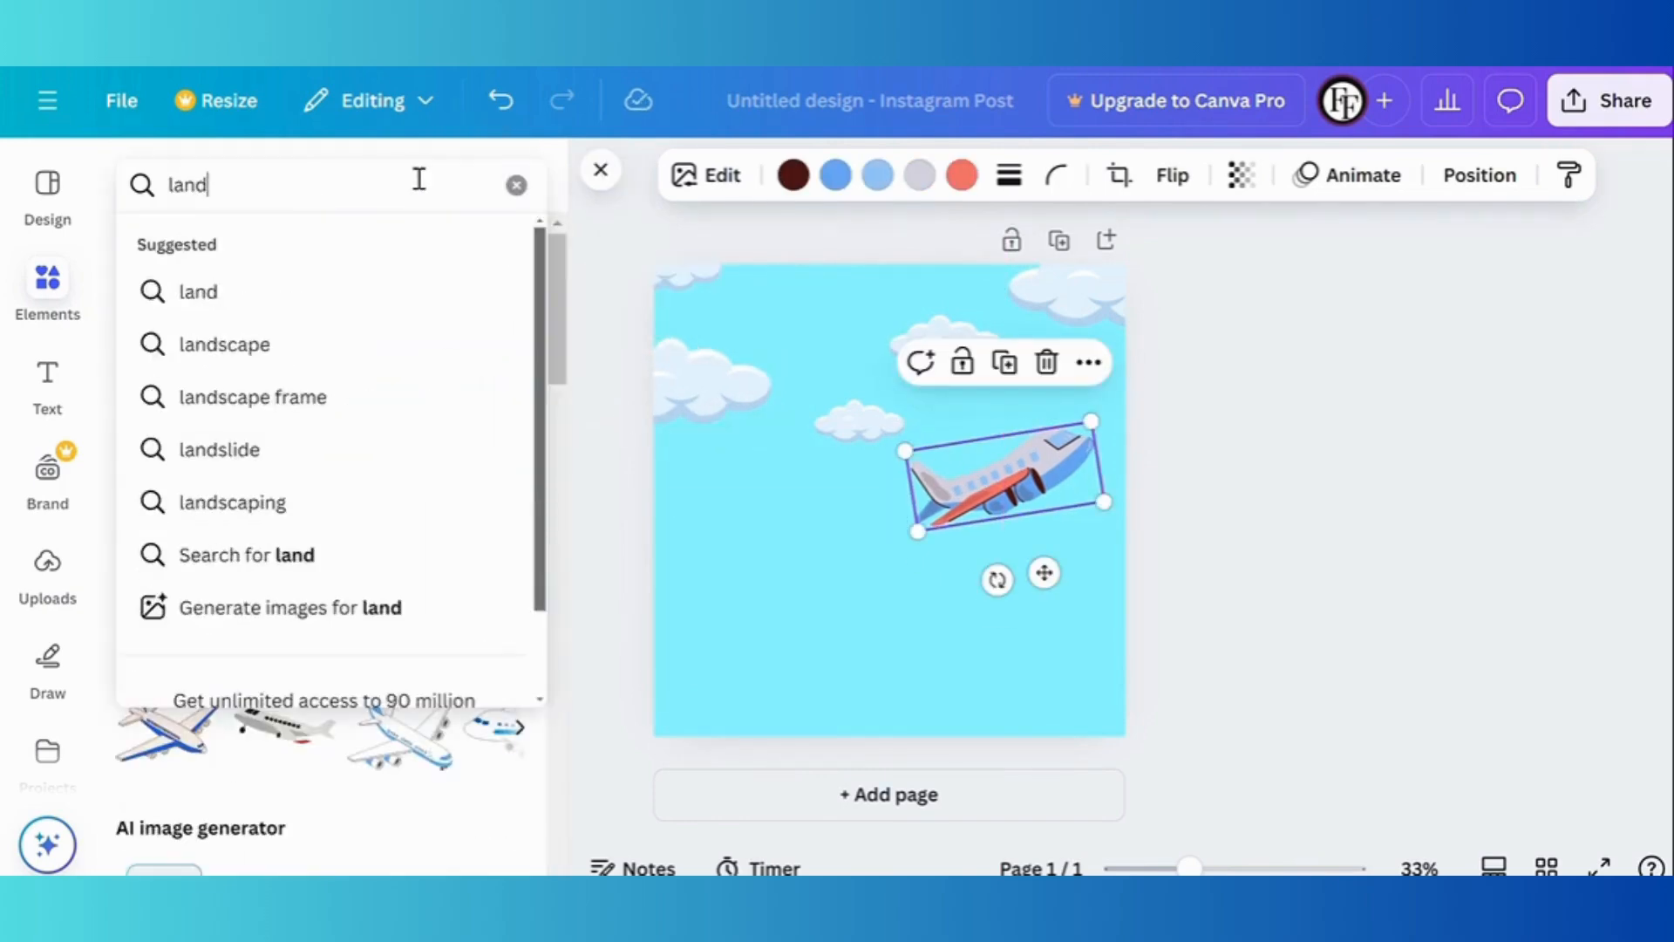
pyautogui.press('Return')
pyautogui.click(209, 248)
pyautogui.scroll(-3, 538, 521)
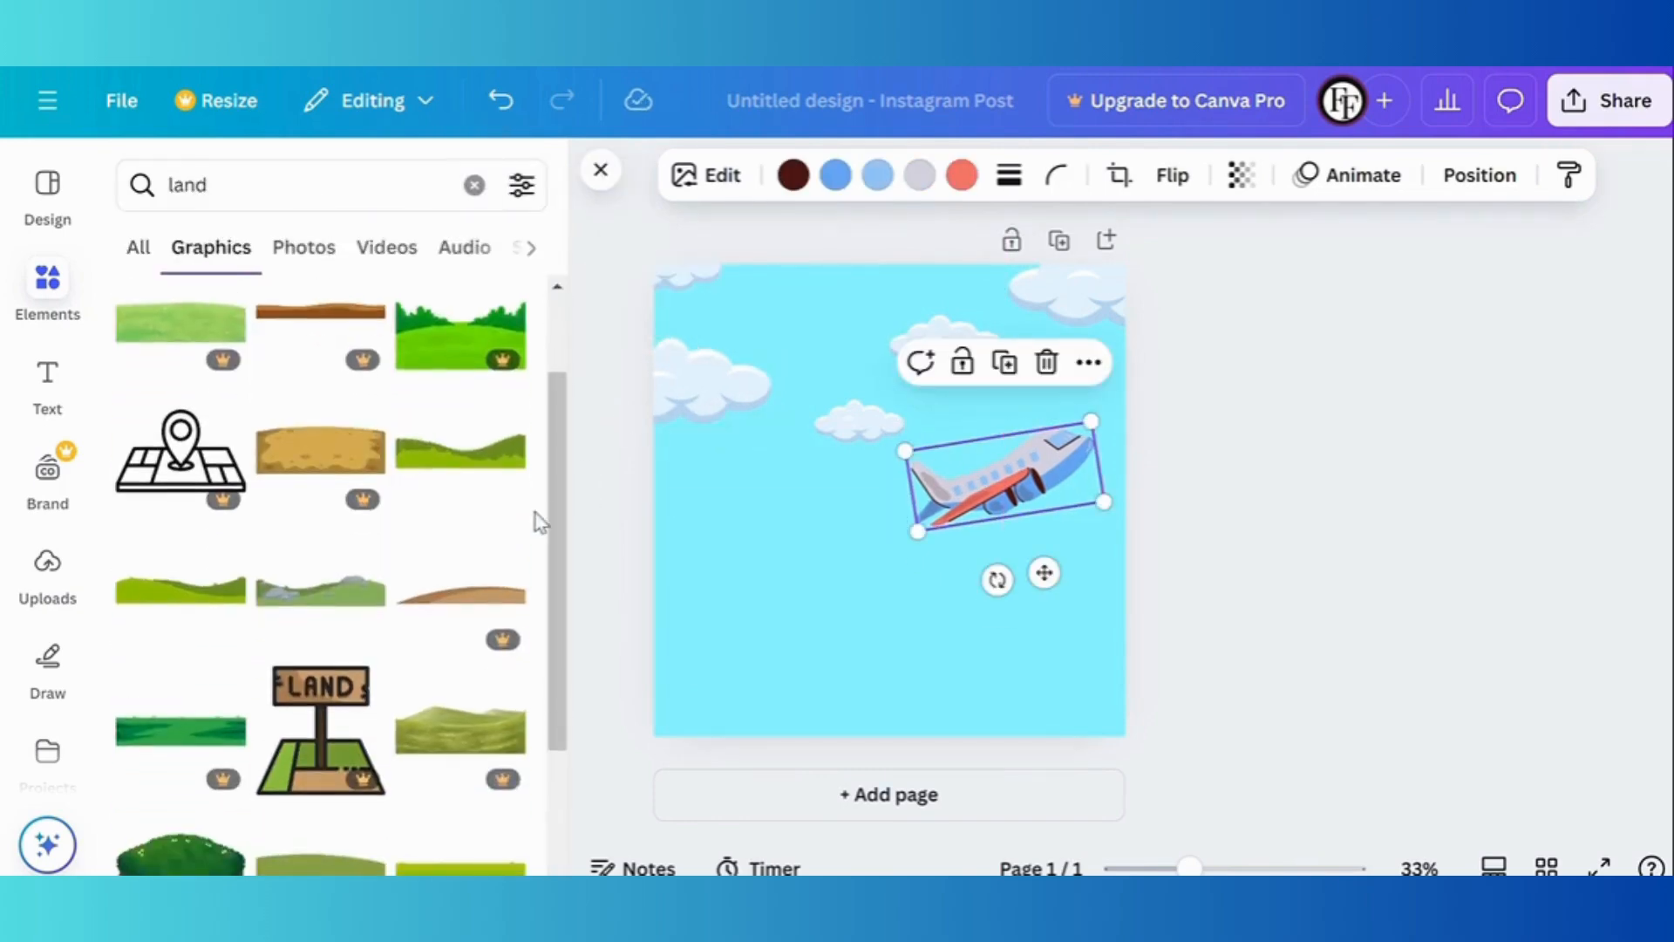
# Try lining the bottom edge of the page with hilly grass strip graphics.
pyautogui.click(460, 451)
pyautogui.moveTo(887, 491); pyautogui.dragTo(741, 701)
pyautogui.scroll(-4, 323, 523)
pyautogui.click(180, 468)
pyautogui.moveTo(887, 490); pyautogui.dragTo(960, 700)
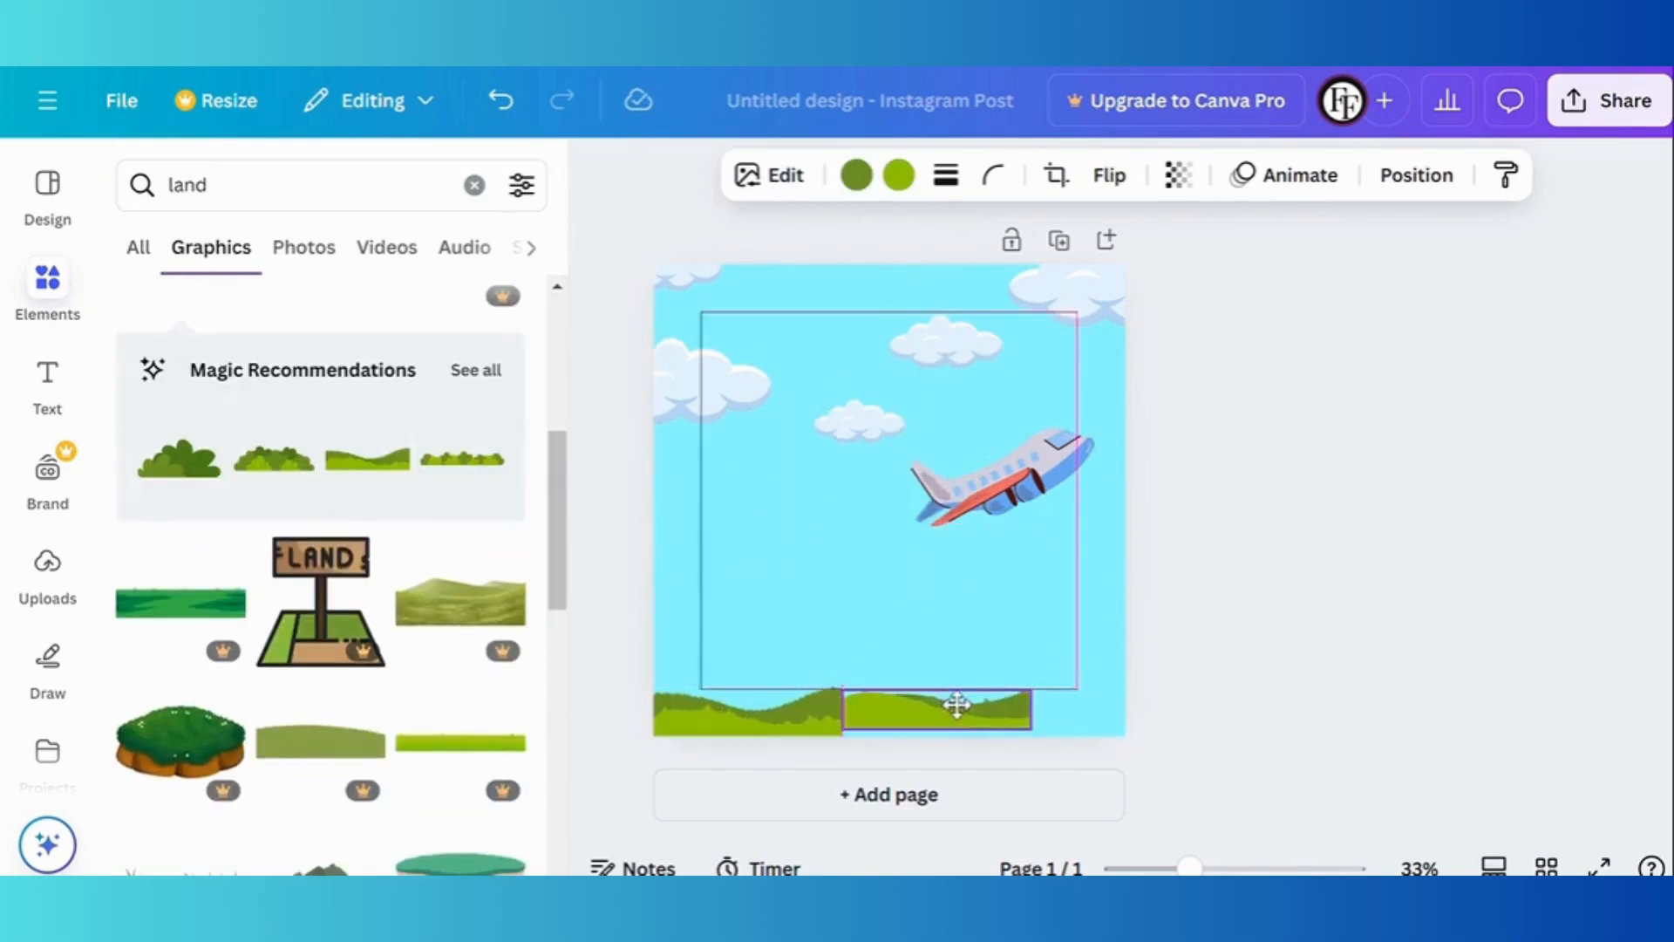
pyautogui.click(997, 616)
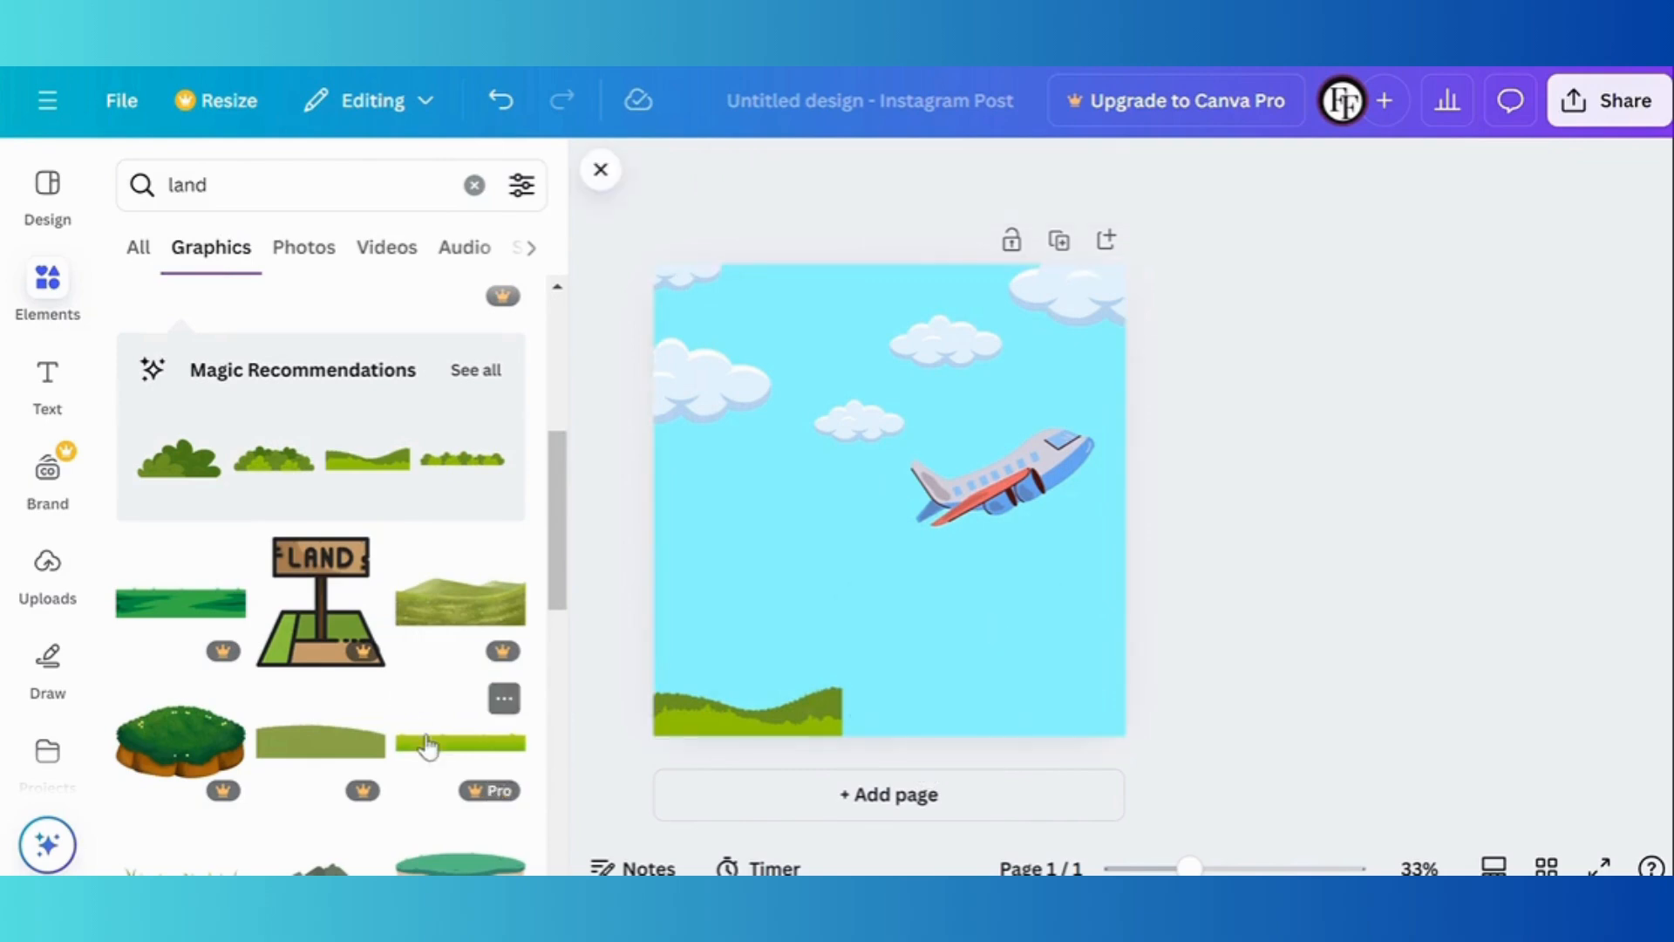
pyautogui.click(430, 743)
pyautogui.click(930, 428)
# Insert the green hill with a sandy shore, scale it across the page's bottom, and remove the leftover grass strip.
pyautogui.scroll(-5, 406, 622)
pyautogui.click(460, 380)
pyautogui.moveTo(742, 711); pyautogui.dragTo(702, 311)
pyautogui.moveTo(888, 501); pyautogui.dragTo(709, 732)
pyautogui.moveTo(804, 689); pyautogui.dragTo(1189, 546)
pyautogui.moveTo(908, 648); pyautogui.dragTo(874, 722)
pyautogui.click(728, 312)
pyautogui.click(751, 394)
pyautogui.click(882, 657)
# Move the plane up toward the right edge and nudge the two middle clouds up and left.
pyautogui.moveTo(1051, 459); pyautogui.dragTo(1079, 393)
pyautogui.click(859, 421)
pyautogui.moveTo(952, 344)
pyautogui.mouseDown()
pyautogui.moveTo(964, 355)
pyautogui.moveTo(918, 305)
pyautogui.moveTo(949, 339)
pyautogui.mouseUp()
pyautogui.moveTo(878, 400); pyautogui.dragTo(858, 401)
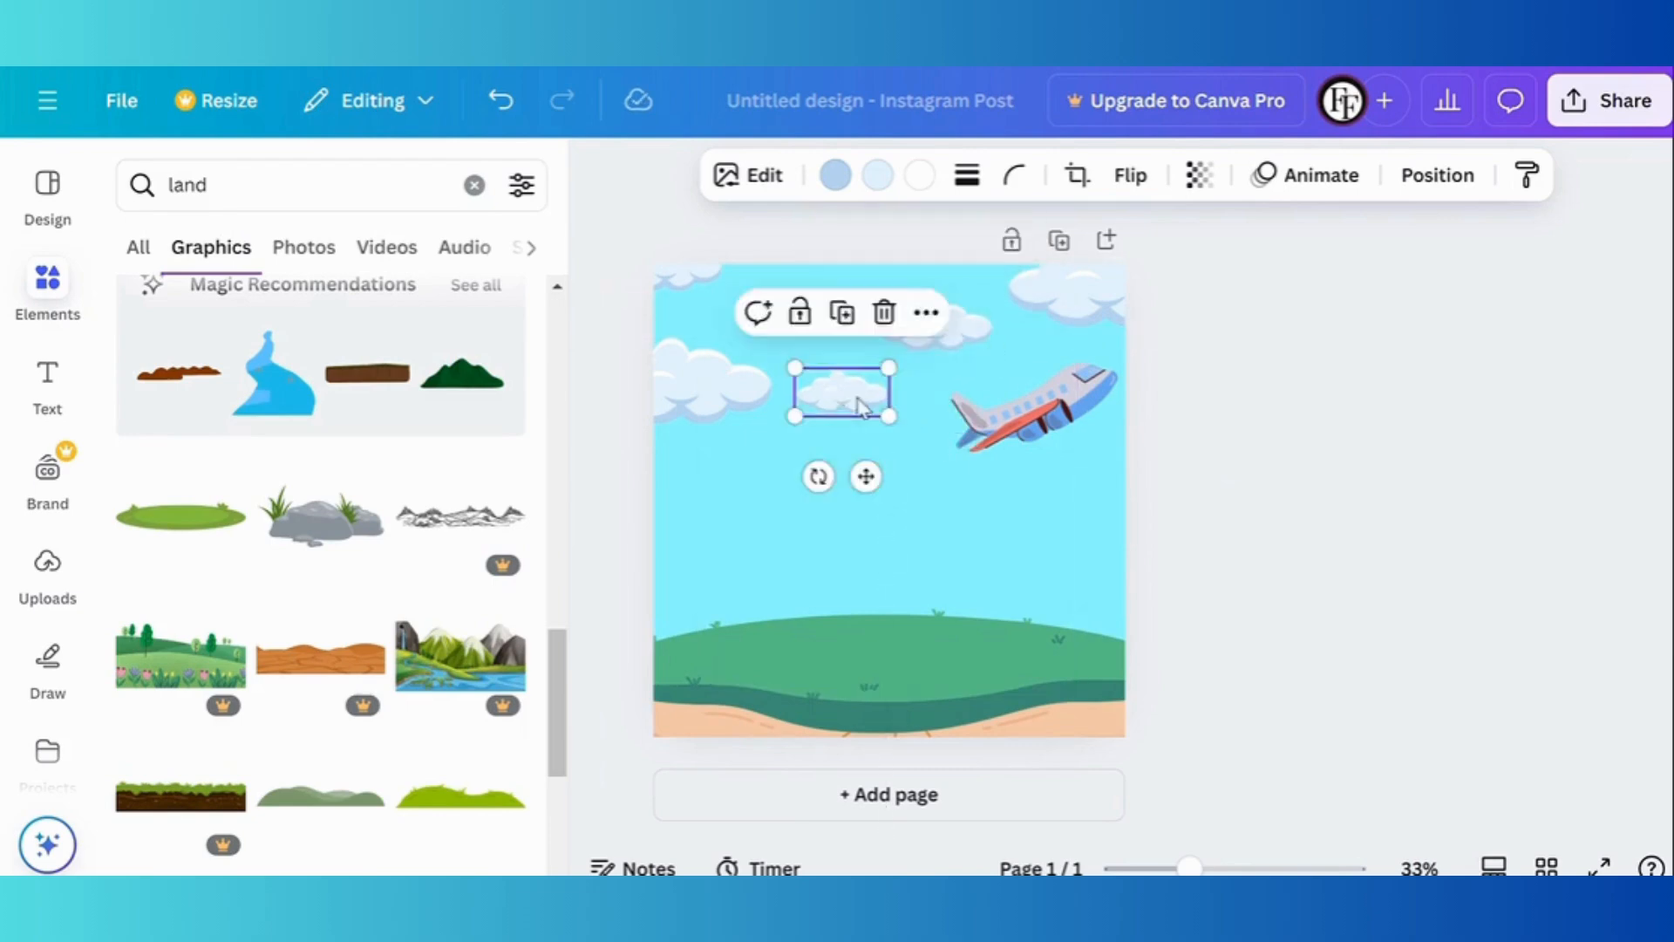
# Insert the grey rock with grass tufts and shrink it on the hill's left side.
pyautogui.click(1177, 580)
pyautogui.click(323, 520)
pyautogui.moveTo(984, 452); pyautogui.dragTo(840, 616)
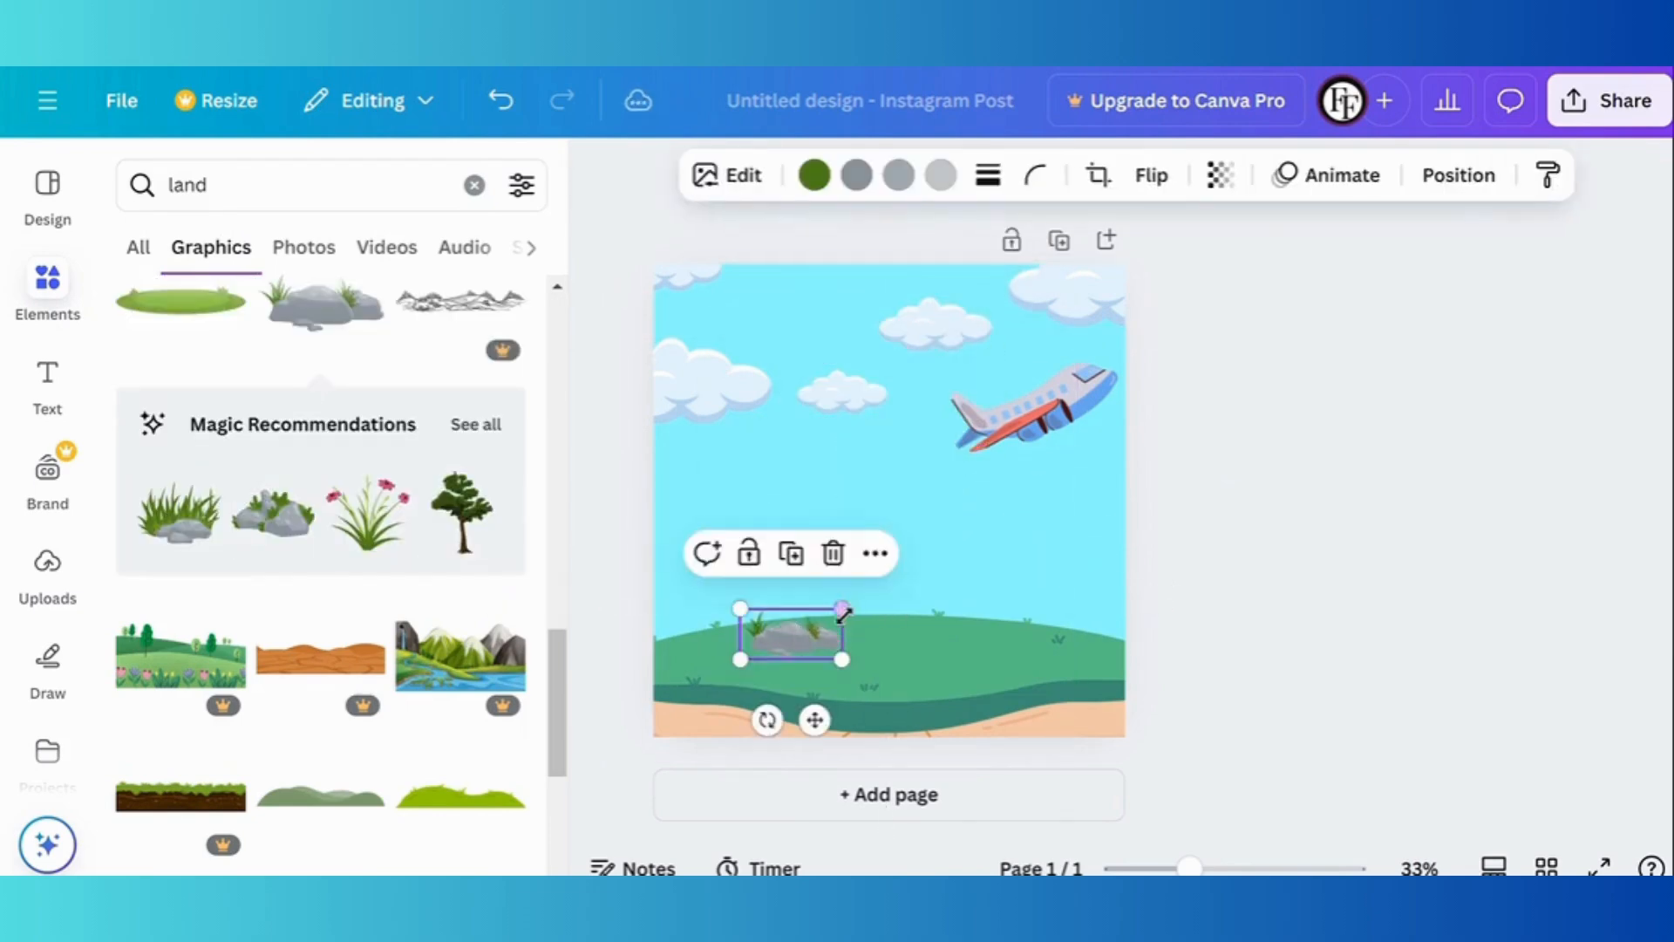
# Place a tall dark green tree at the hill's right edge with a smaller one beside it.
pyautogui.click(462, 514)
pyautogui.moveTo(901, 480); pyautogui.dragTo(1003, 560)
pyautogui.moveTo(1077, 481); pyautogui.dragTo(1030, 546)
pyautogui.moveTo(984, 626); pyautogui.dragTo(1055, 621)
pyautogui.moveTo(1107, 546); pyautogui.dragTo(1050, 603)
pyautogui.click(1180, 502)
pyautogui.moveTo(1180, 502); pyautogui.dragTo(1045, 659)
pyautogui.click(1272, 532)
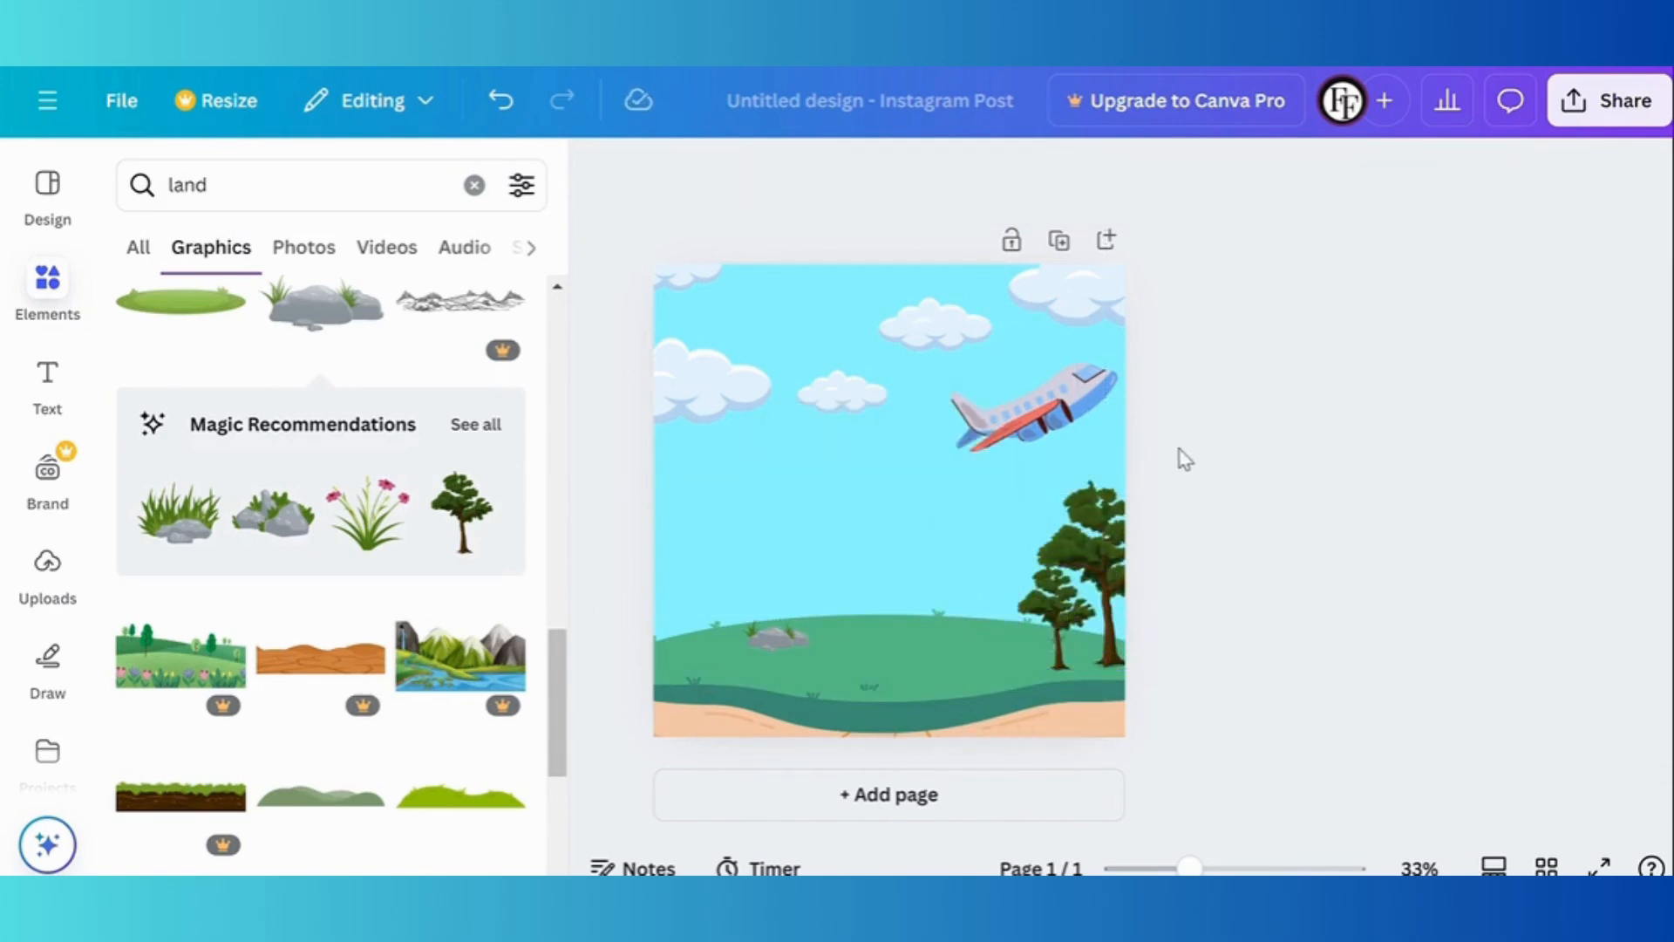
# Duplicate the dark green trees, move the copies to the hill's left edge, and flip them horizontally.
pyautogui.moveTo(1182, 452); pyautogui.dragTo(1068, 598)
pyautogui.hotkey('ctrl', 'd')
pyautogui.moveTo(1112, 520); pyautogui.dragTo(705, 614)
pyautogui.click(1046, 178)
pyautogui.click(1039, 245)
pyautogui.click(1031, 253)
pyautogui.click(1274, 513)
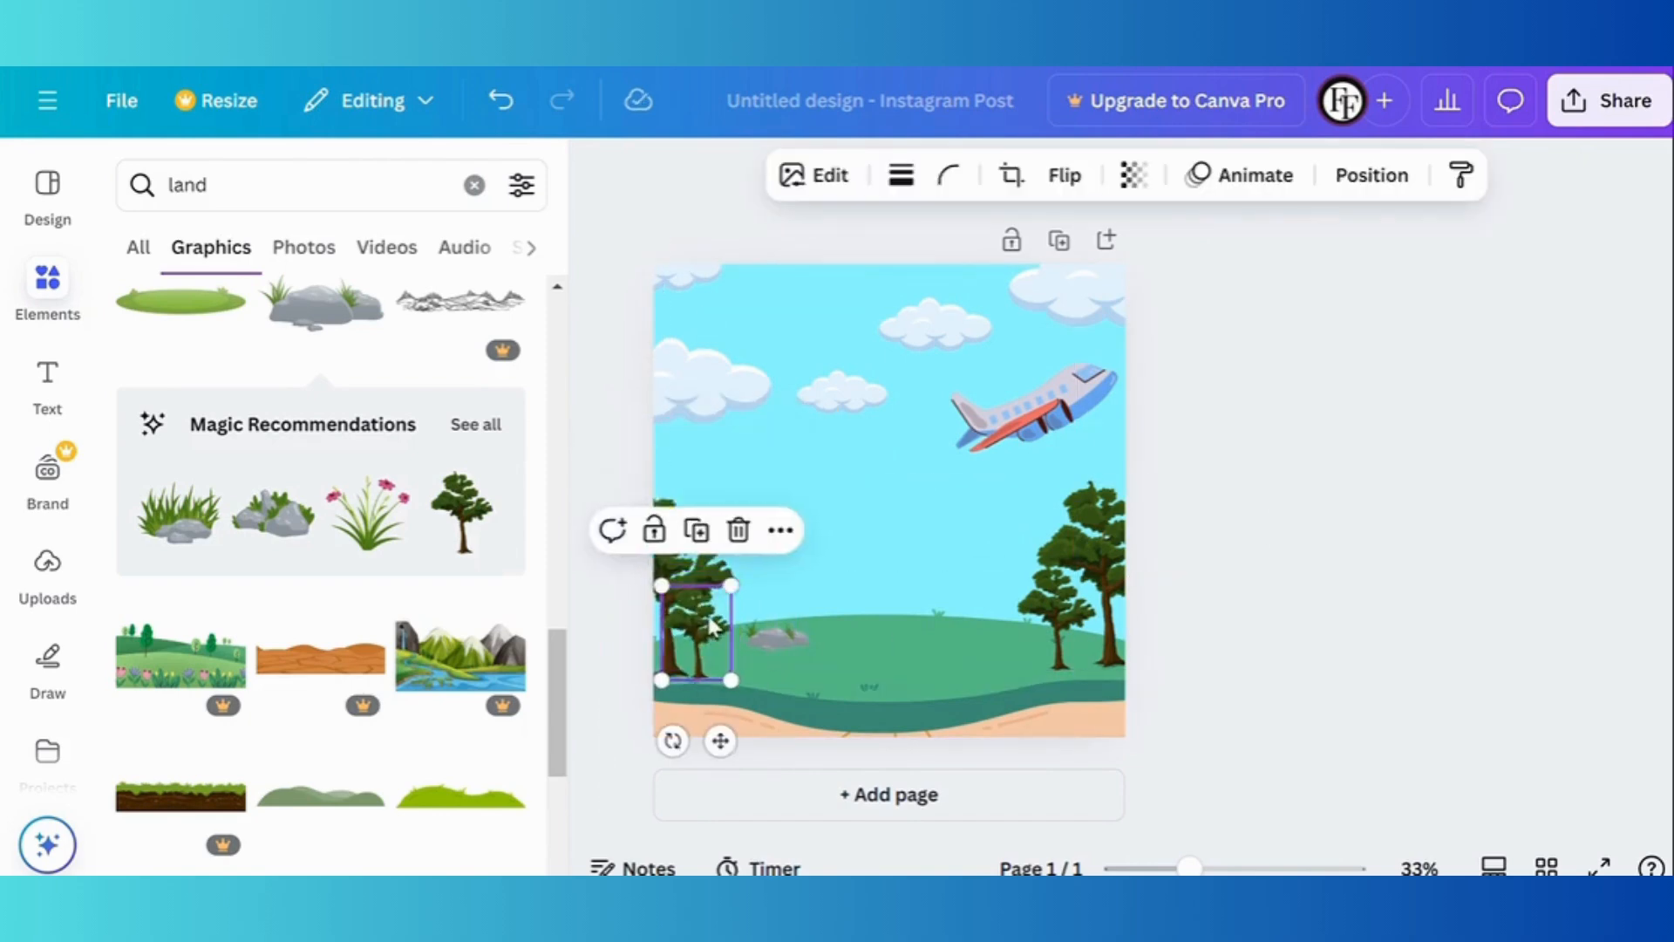
# Shrink the rock, move it to the foot of the left trees, and adjust its layer order.
pyautogui.click(776, 641)
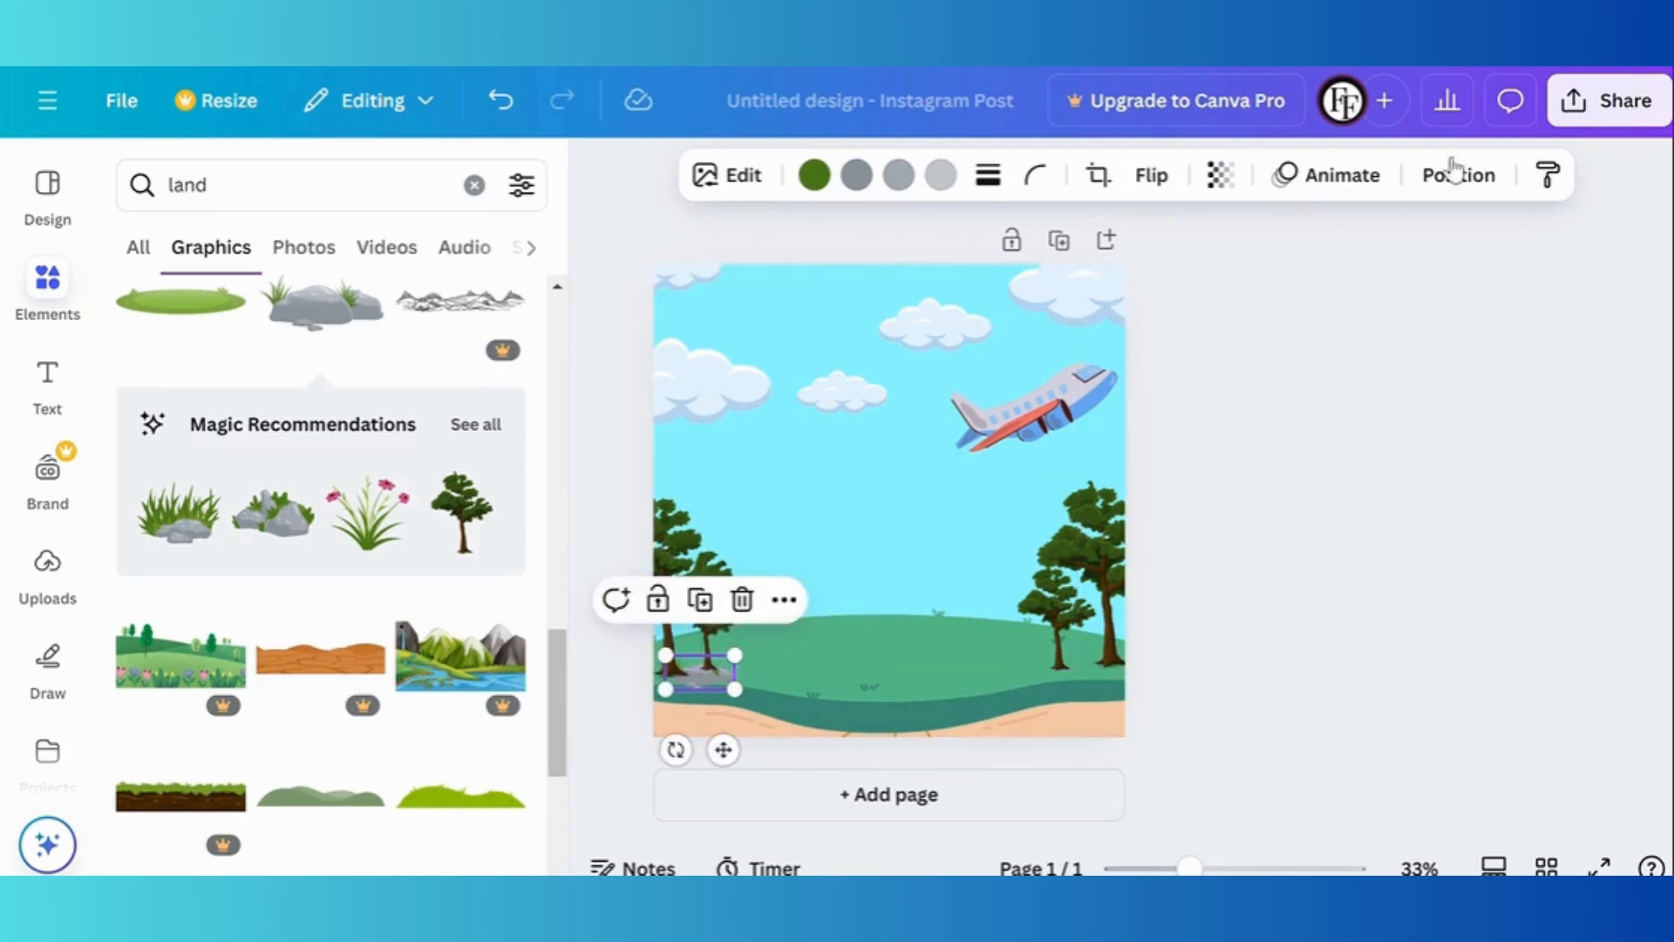
pyautogui.click(1458, 174)
pyautogui.click(510, 185)
pyautogui.click(621, 244)
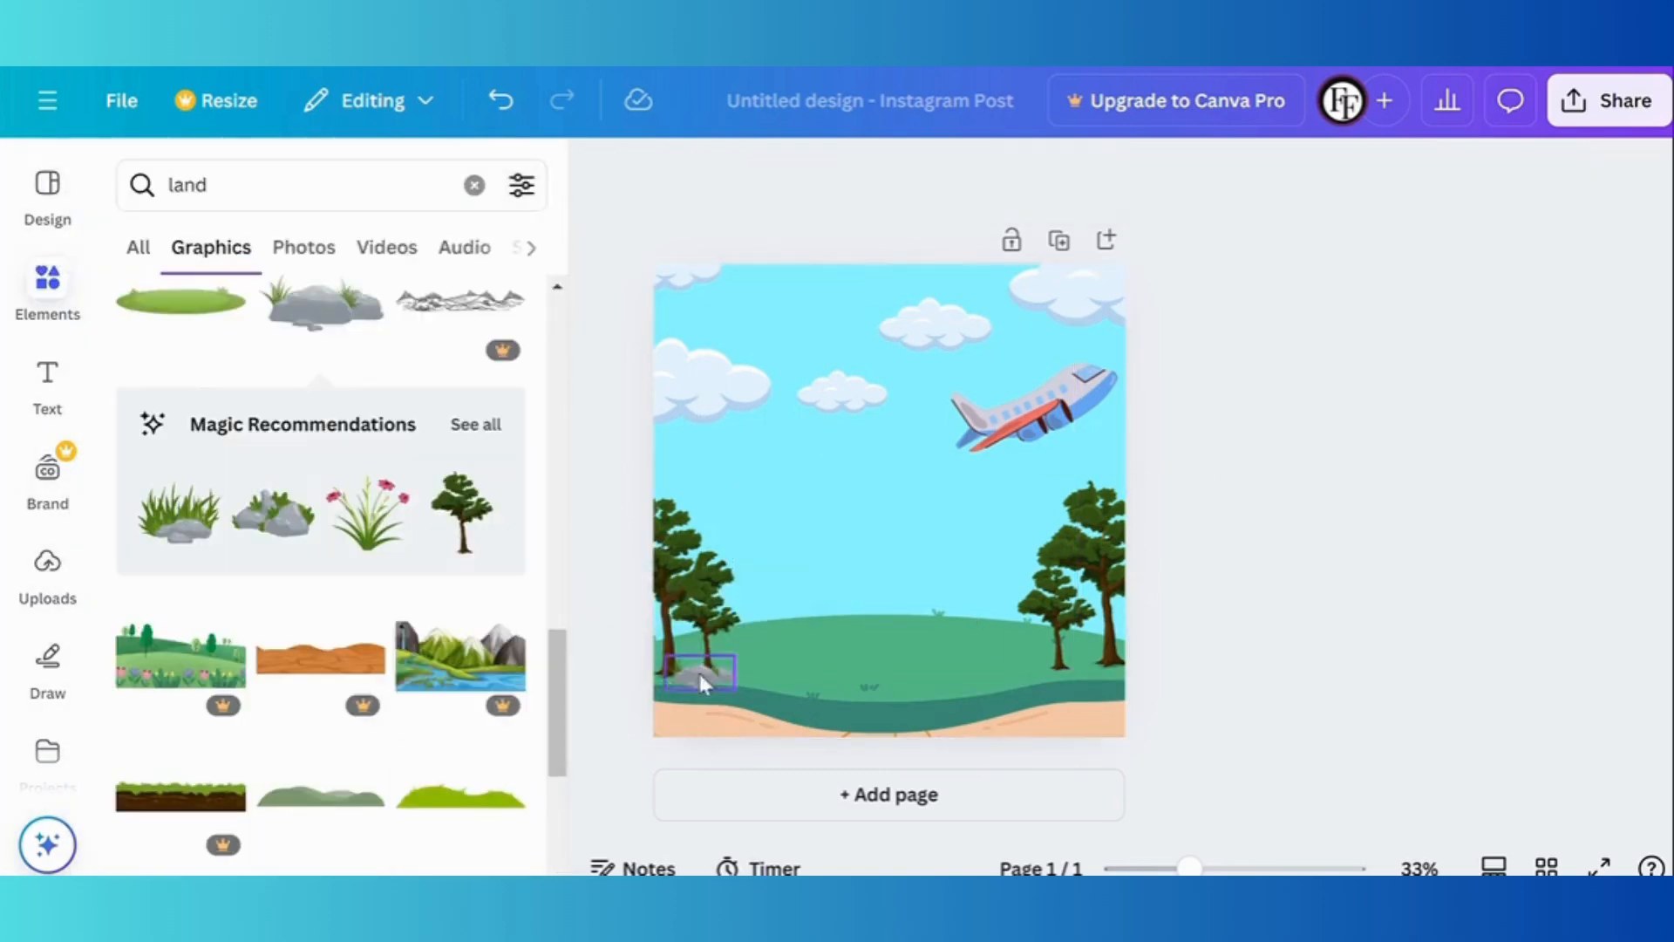
# Insert the pink flower plant, shrink it, and place it on the hill crest beside the left trees.
pyautogui.click(396, 555)
pyautogui.moveTo(983, 421); pyautogui.dragTo(844, 547)
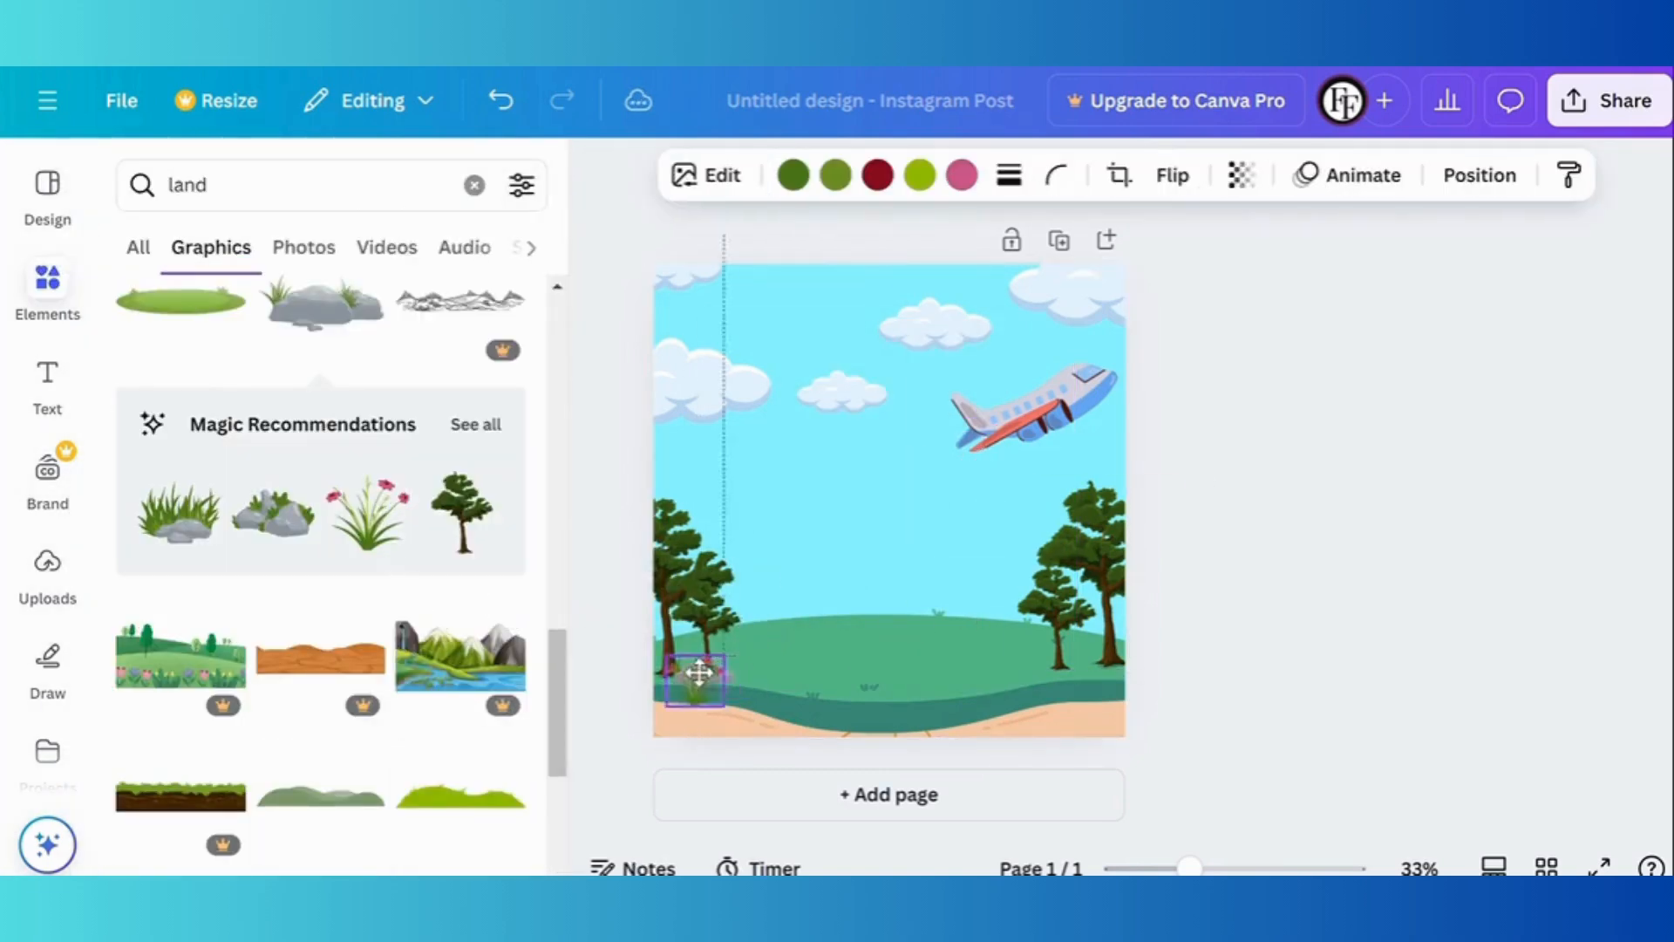
pyautogui.moveTo(675, 671); pyautogui.dragTo(676, 672)
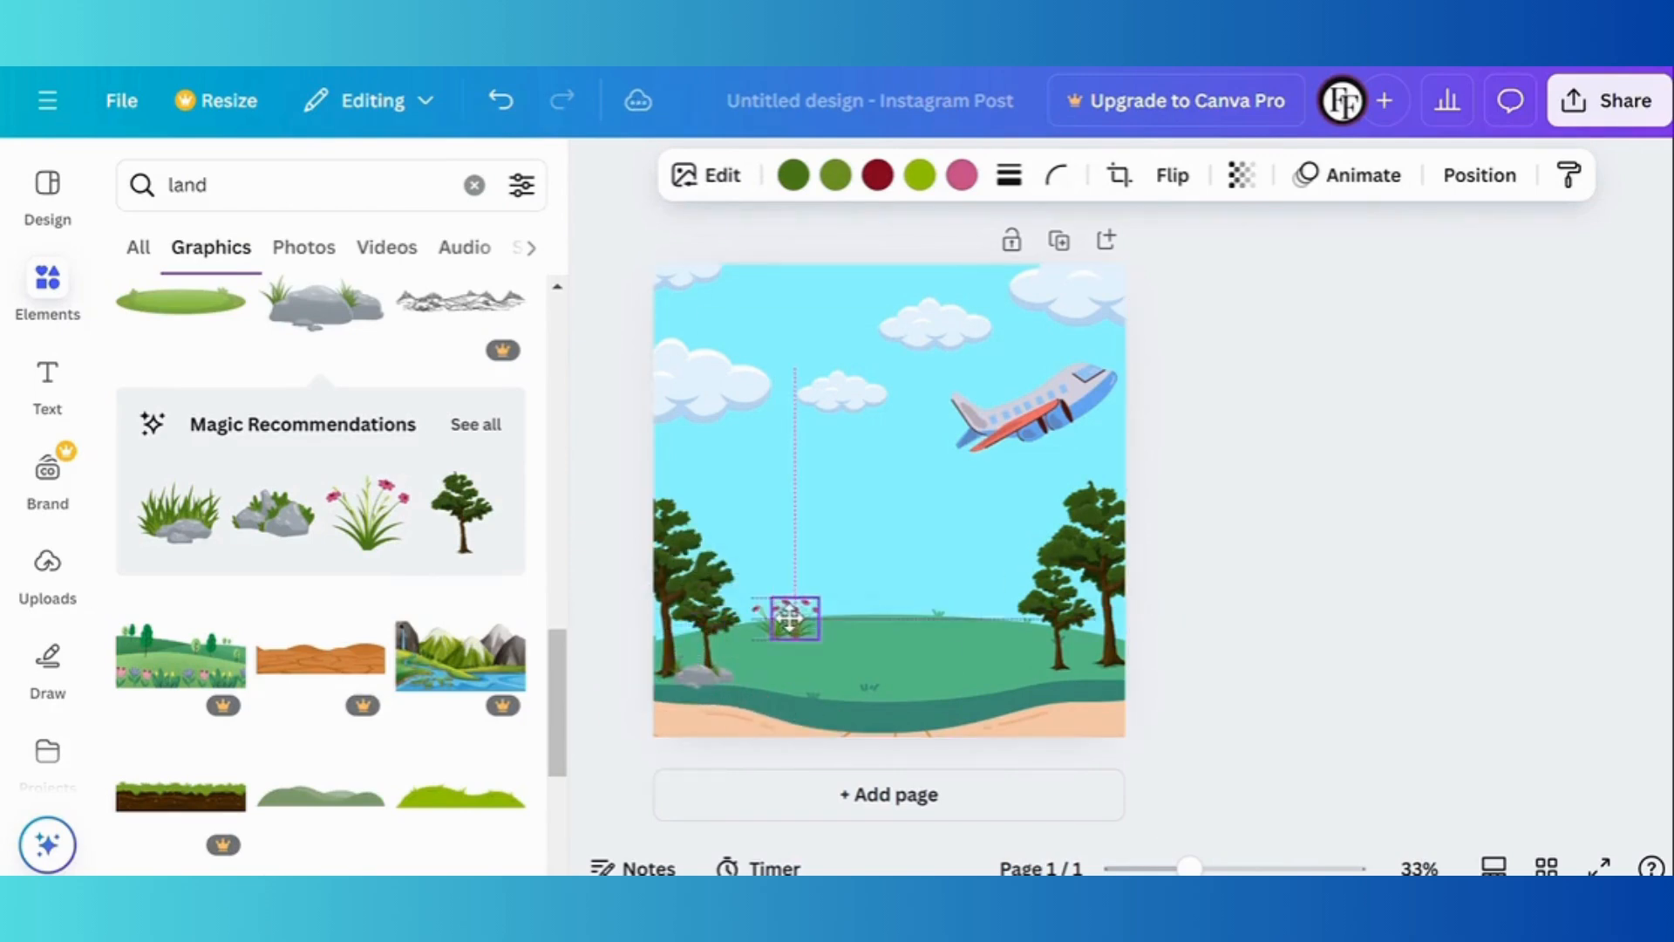
pyautogui.click(1166, 538)
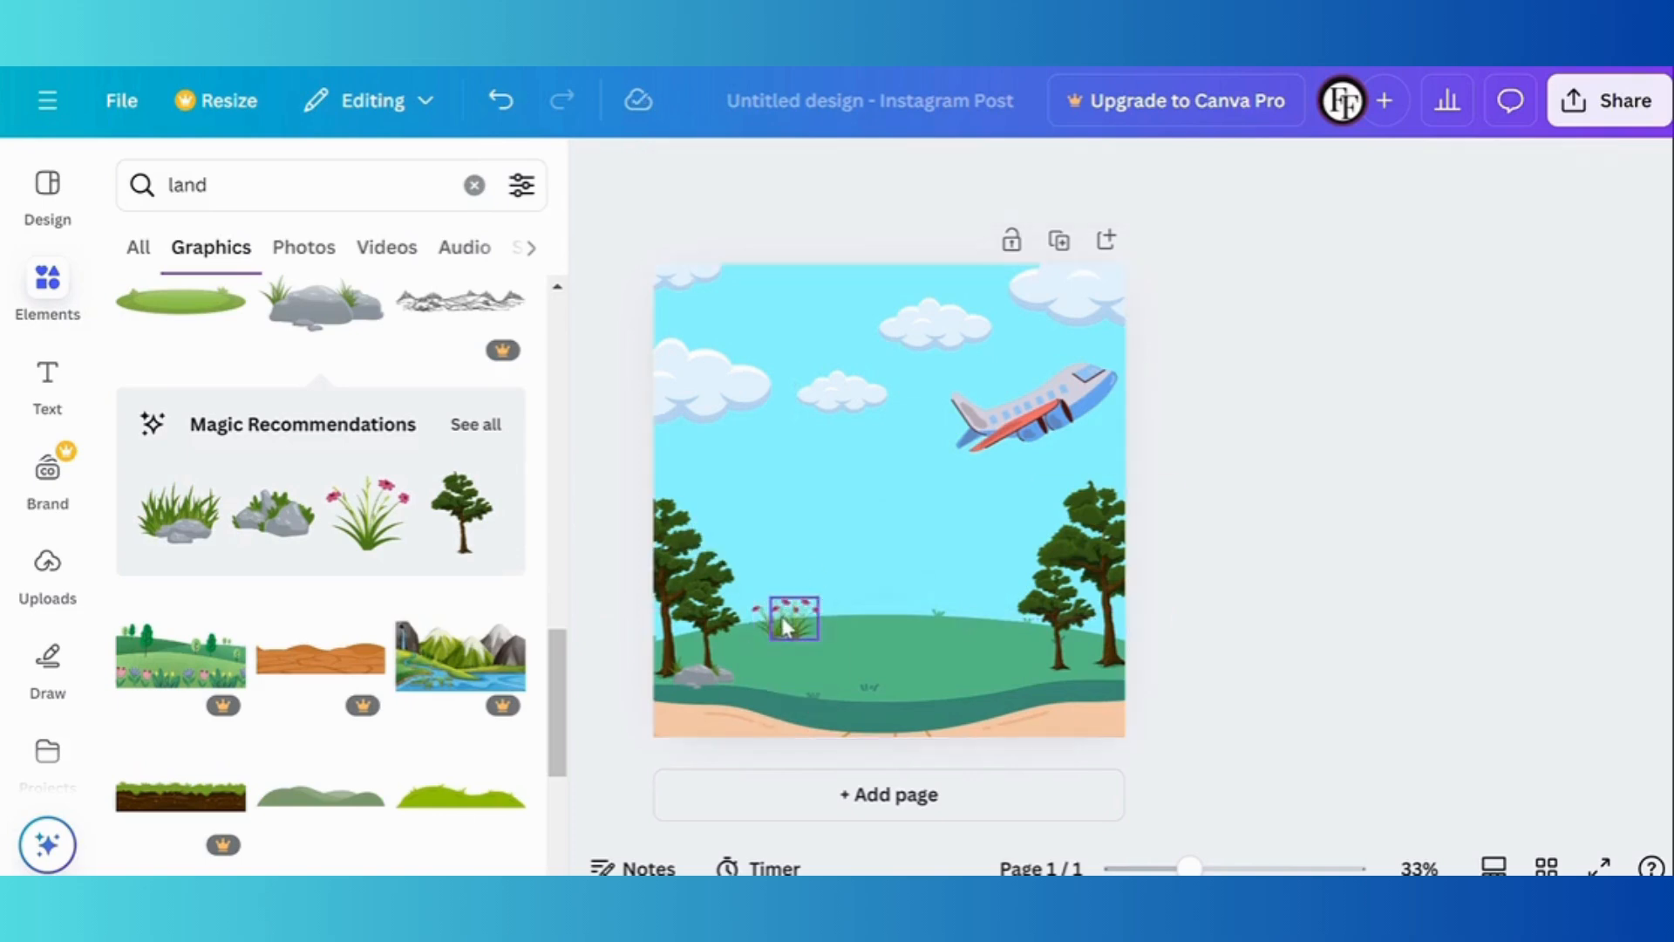
# Insert the leafy grey rock graphic, shrink it, and place it at the foot of the right trees.
pyautogui.click(297, 531)
pyautogui.moveTo(982, 452); pyautogui.dragTo(852, 521)
pyautogui.moveTo(843, 542); pyautogui.dragTo(982, 595)
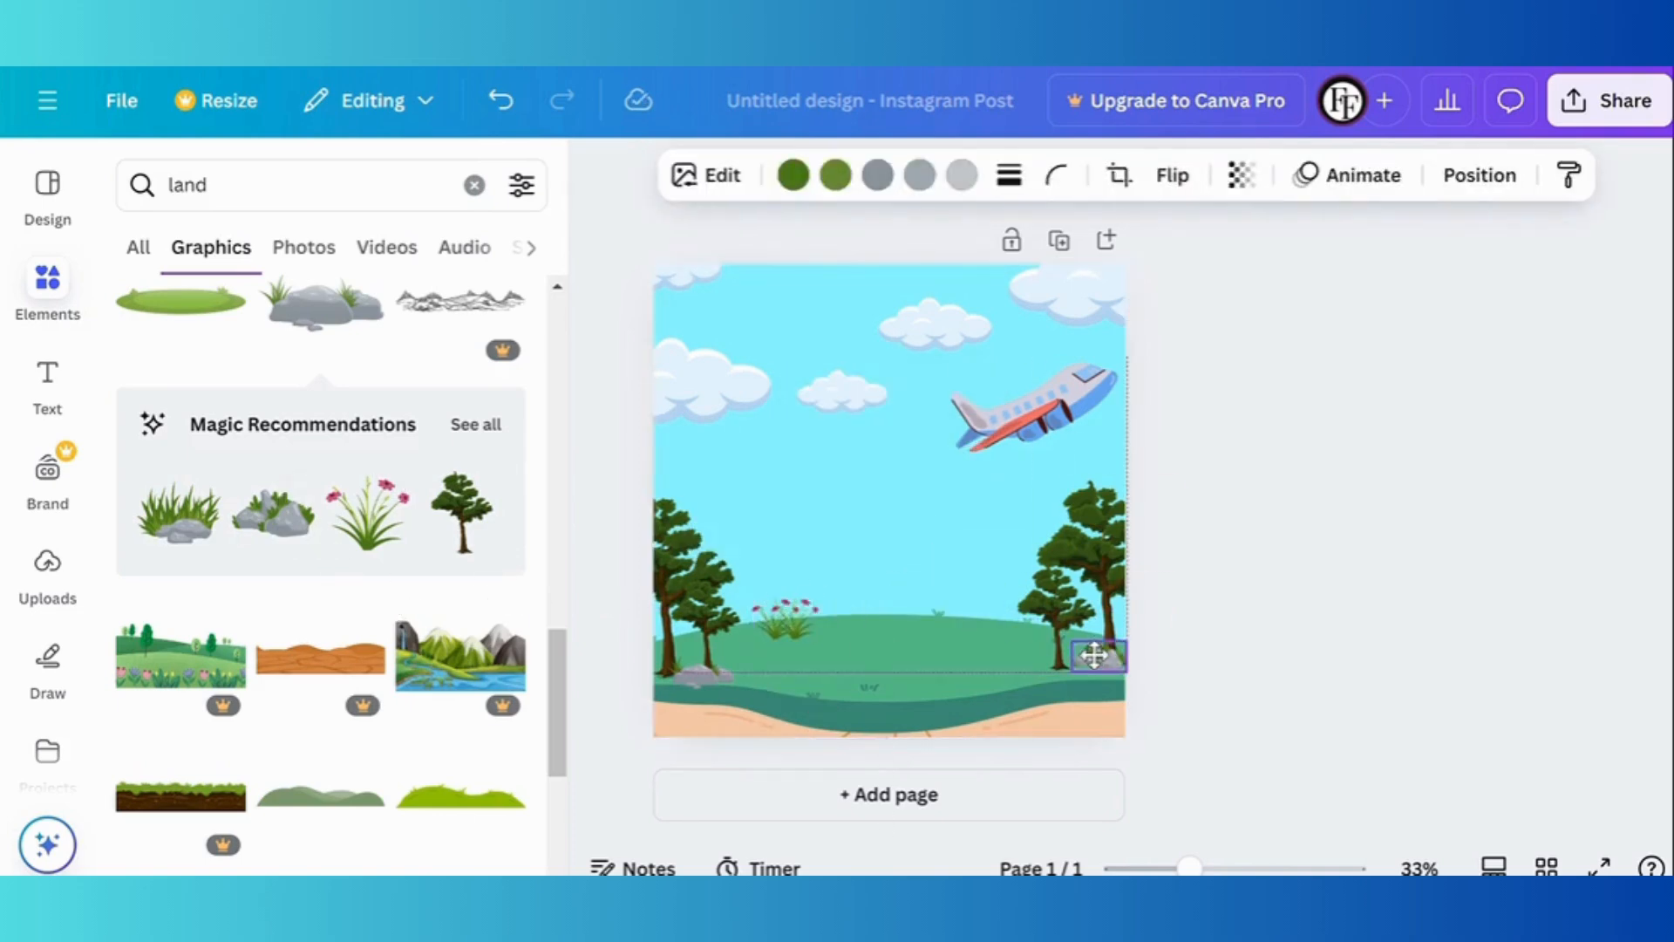
pyautogui.moveTo(1094, 655); pyautogui.dragTo(1101, 661)
pyautogui.click(1249, 670)
# Try the row-of-trees graphic in the middle of the hill.
pyautogui.scroll(-5, 422, 597)
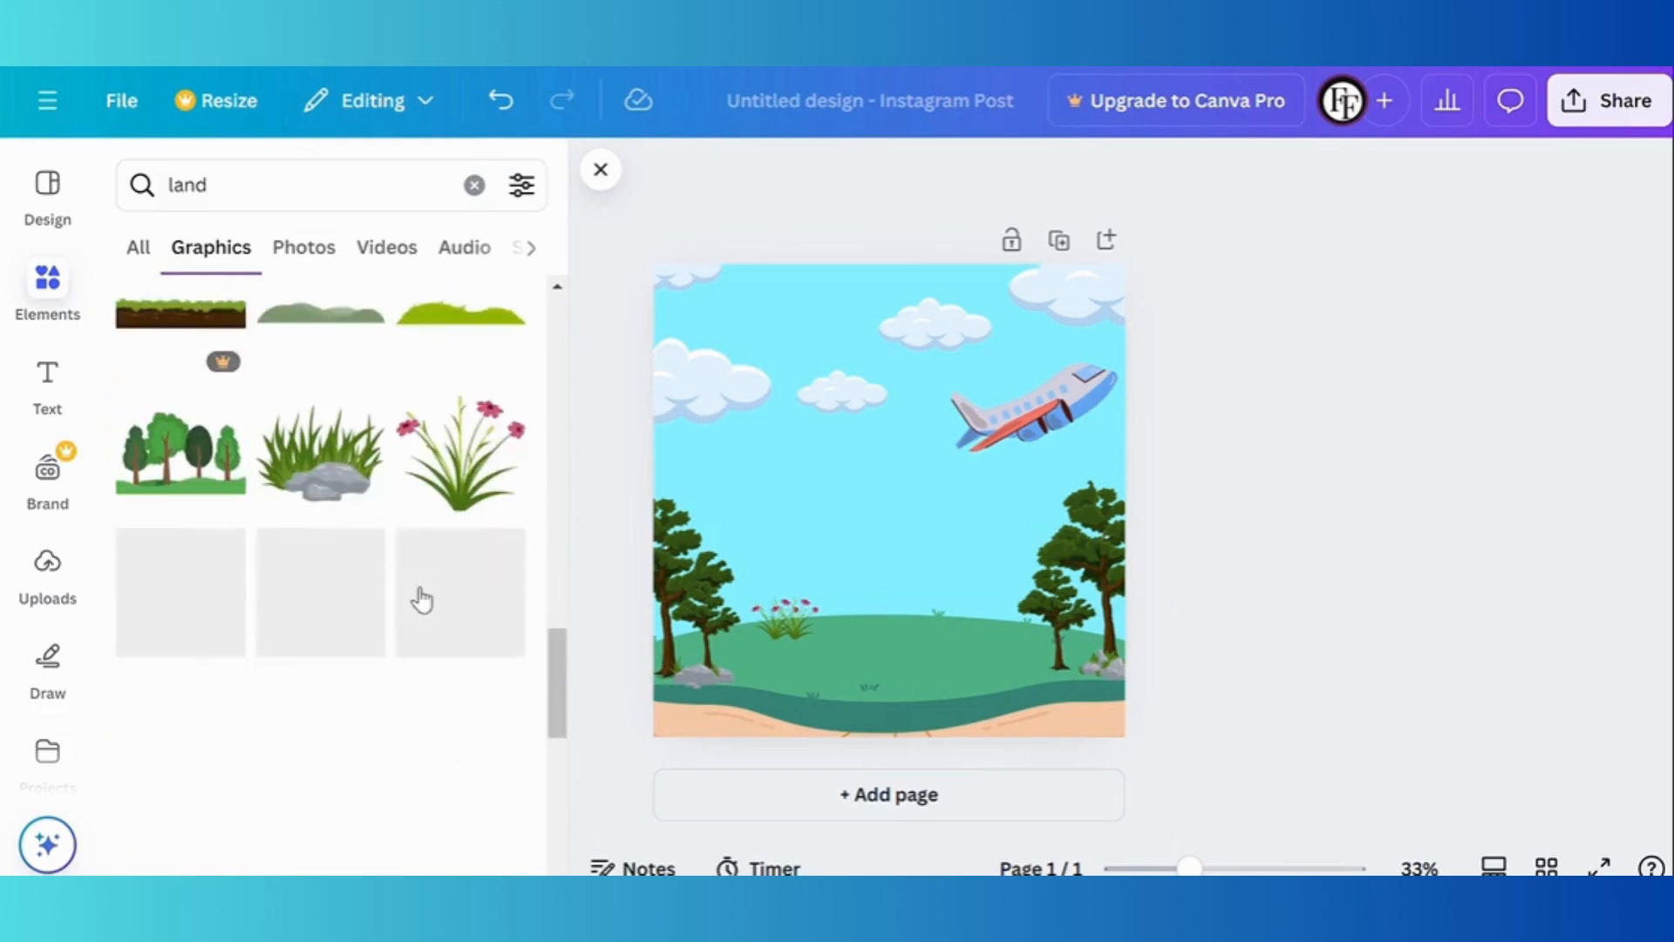
pyautogui.click(201, 432)
pyautogui.moveTo(856, 489); pyautogui.dragTo(861, 554)
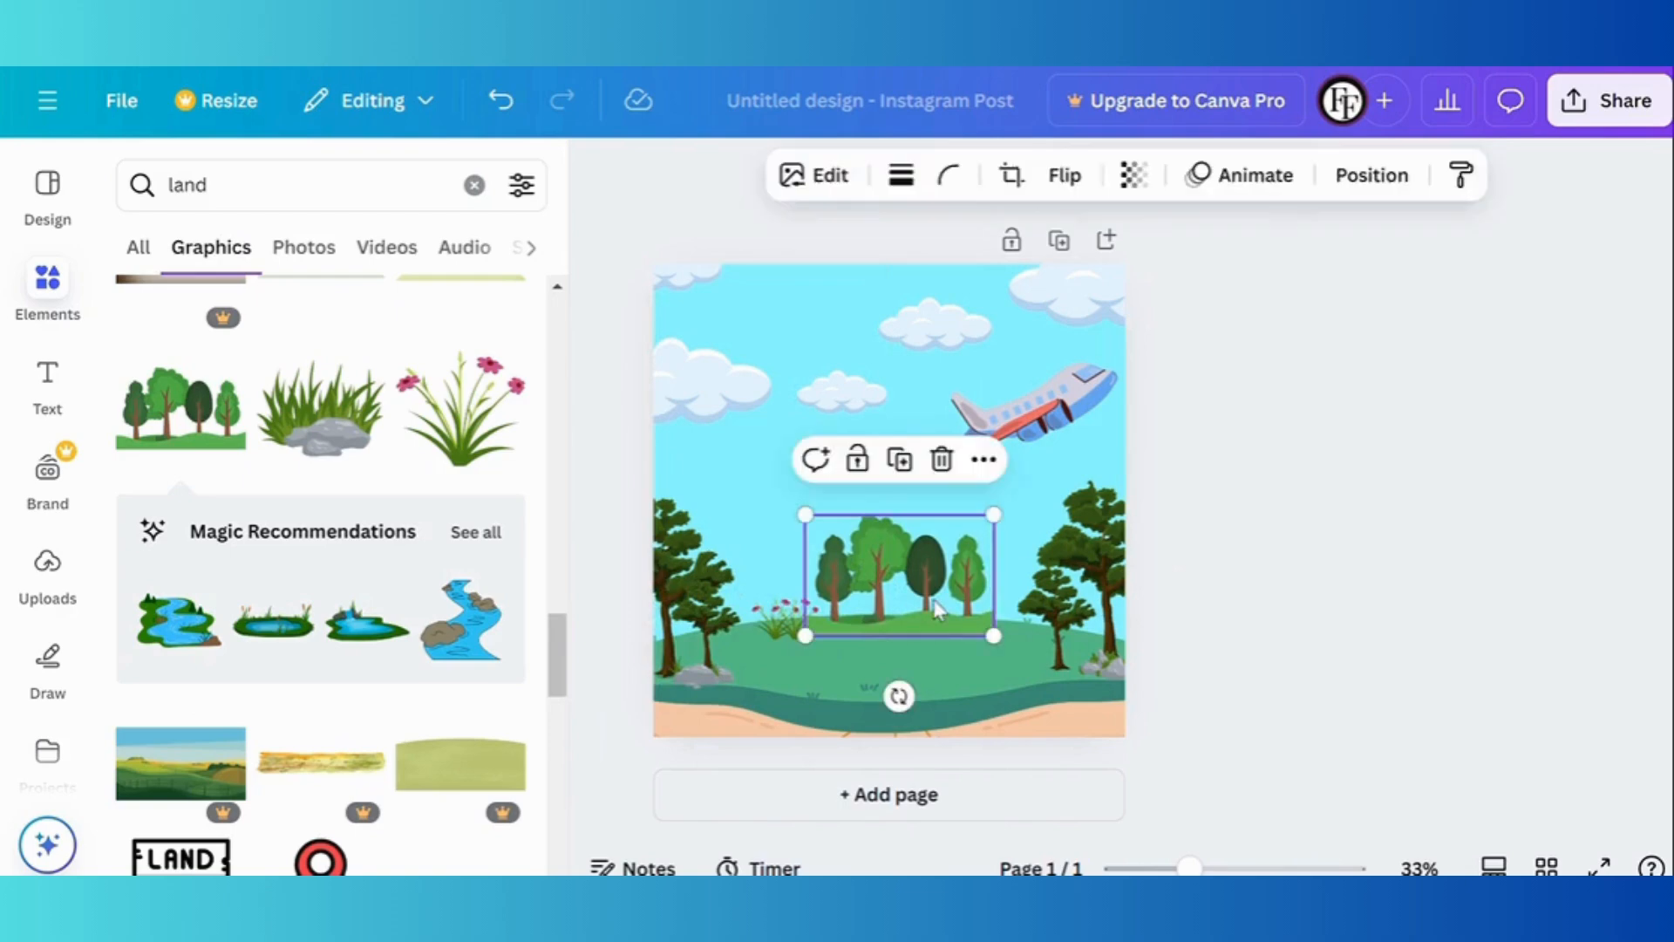
pyautogui.click(942, 460)
# Duplicate the pink flower plant and place the copy in front of the right trees.
pyautogui.scroll(-4, 406, 628)
pyautogui.scroll(-10, 399, 576)
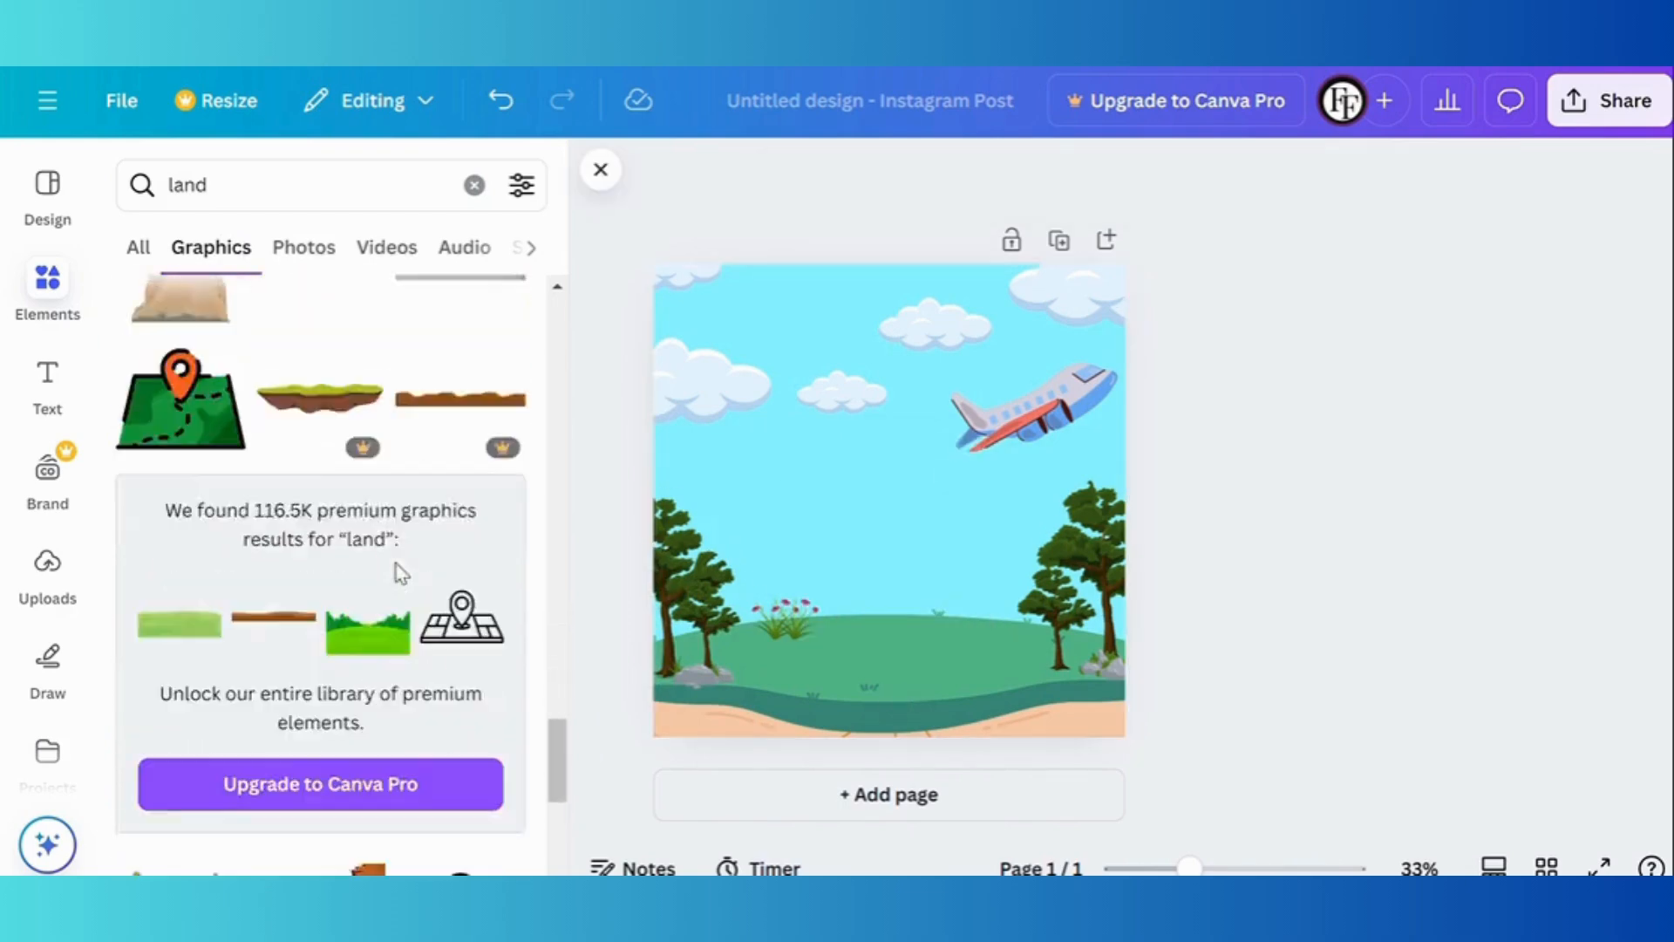
pyautogui.click(795, 621)
pyautogui.moveTo(761, 626); pyautogui.dragTo(1025, 618)
pyautogui.click(1316, 643)
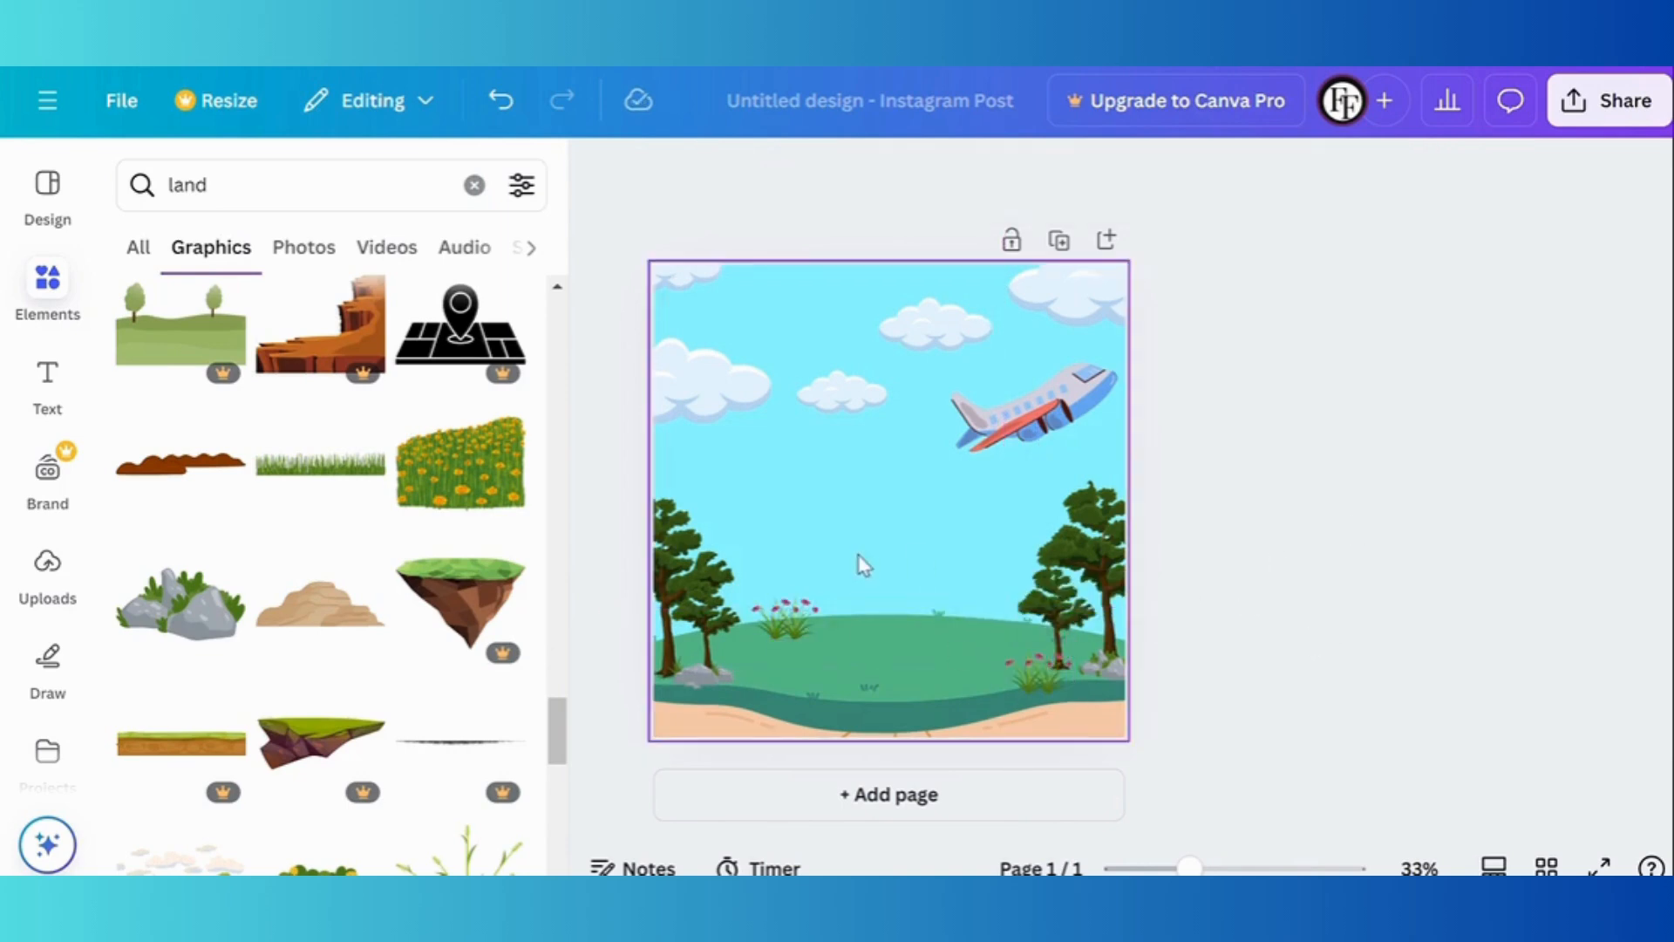
# Try a reduced tall grass clump on the hill beside the right trees.
pyautogui.scroll(-3, 464, 623)
pyautogui.click(464, 551)
pyautogui.moveTo(986, 414); pyautogui.dragTo(901, 494)
pyautogui.moveTo(844, 563); pyautogui.dragTo(1013, 637)
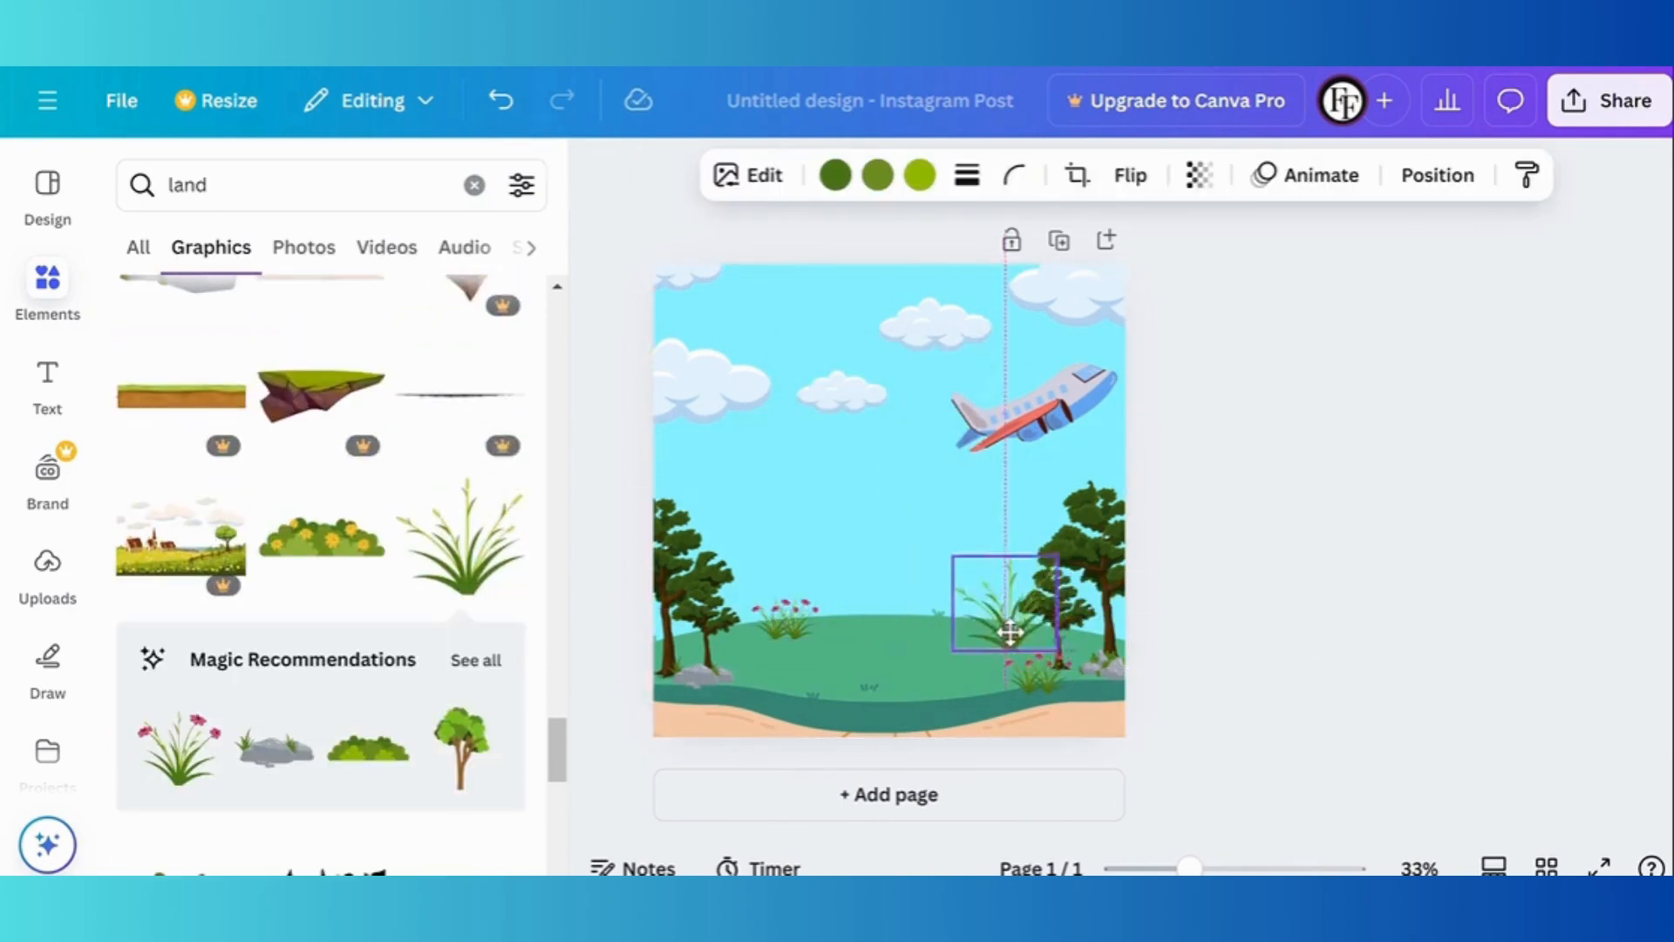
pyautogui.moveTo(1038, 532); pyautogui.dragTo(1016, 551)
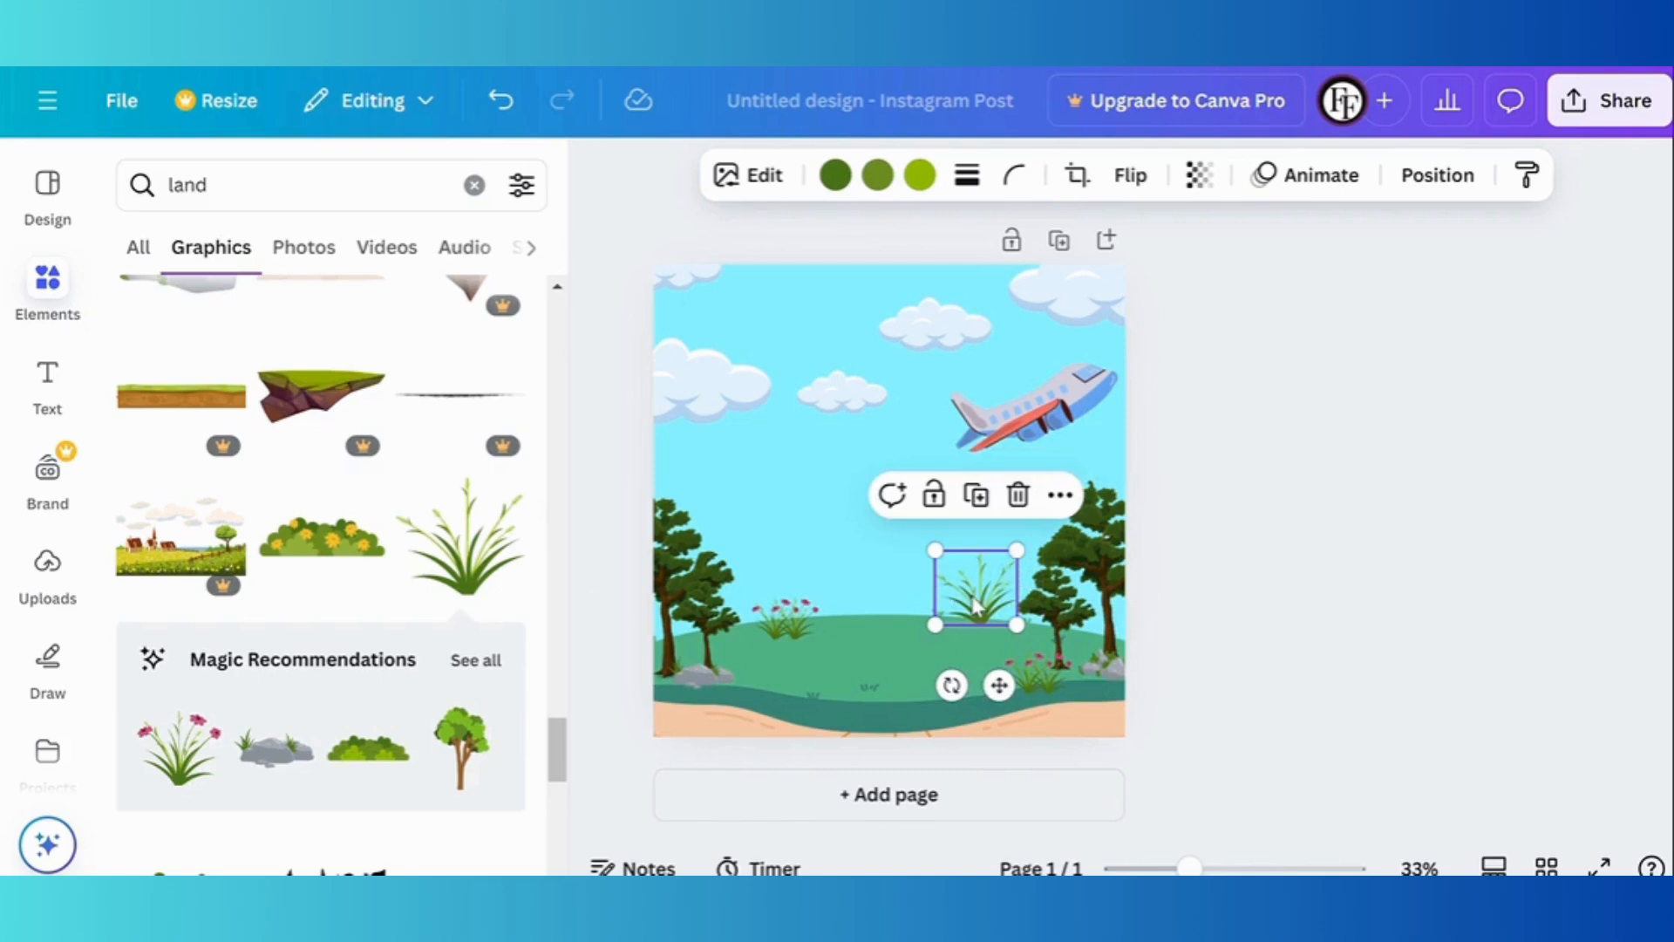
# Insert the light green tree with a brown trunk, shrink it, and duplicate it.
pyautogui.click(460, 746)
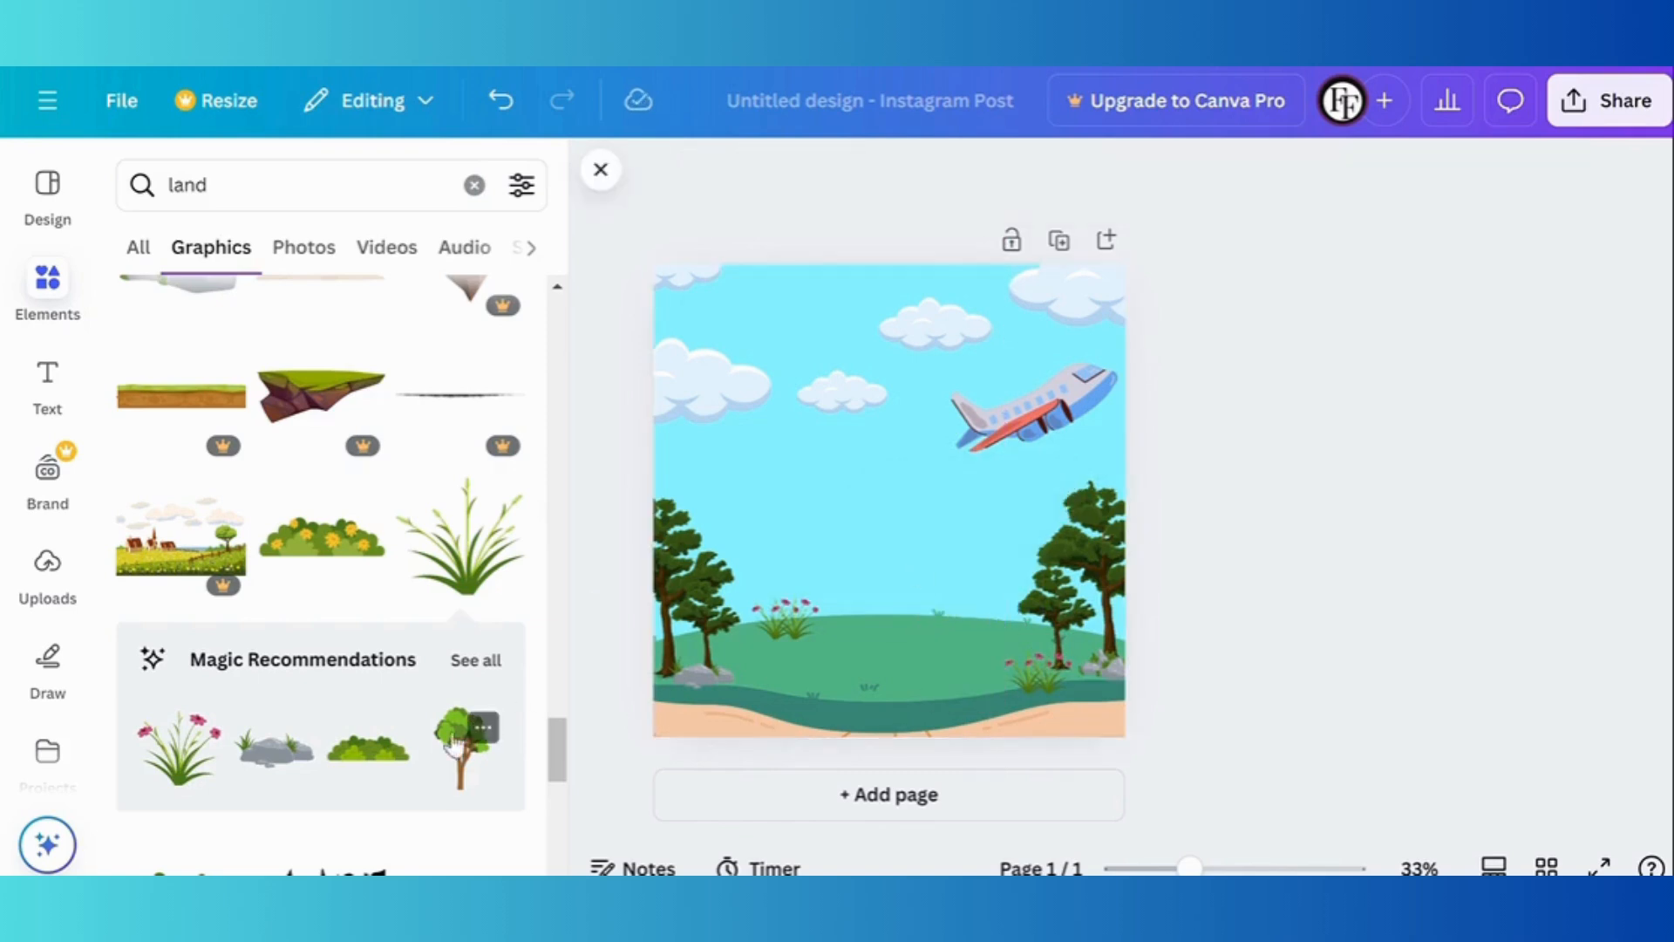
pyautogui.moveTo(950, 400); pyautogui.dragTo(882, 485)
pyautogui.moveTo(856, 549); pyautogui.dragTo(785, 534)
pyautogui.hotkey('ctrl', 'd')
# Position the two light green trees beside the dark trees on each side and send both to the back.
pyautogui.click(1031, 562)
pyautogui.click(1479, 176)
pyautogui.click(434, 388)
pyautogui.click(506, 190)
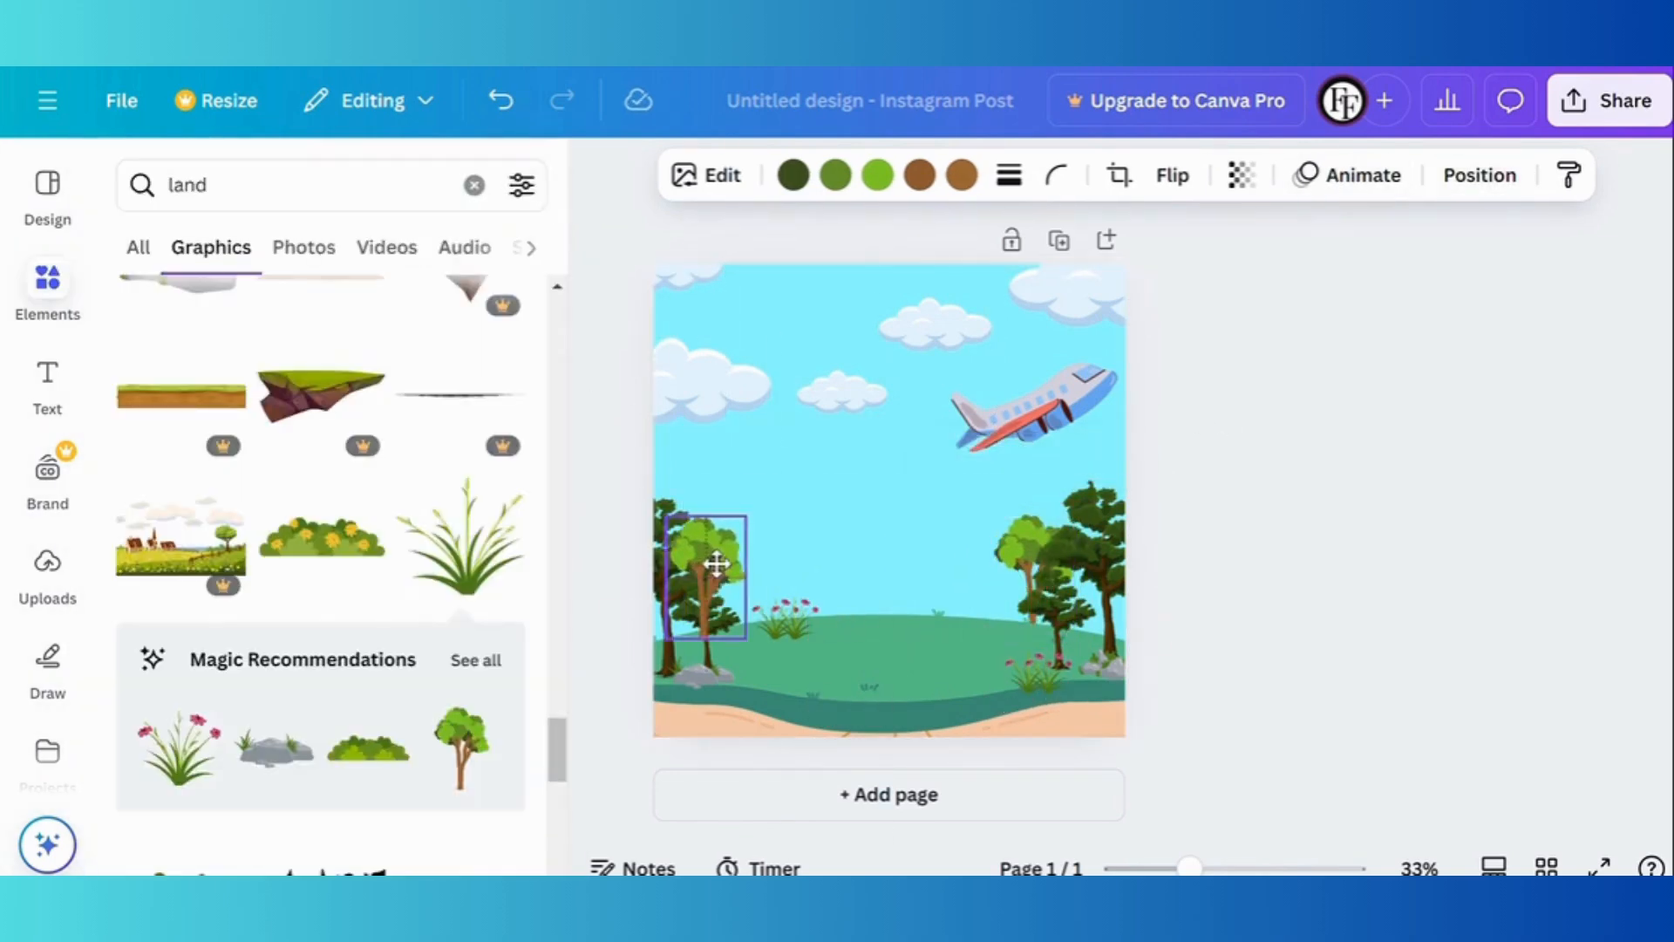
pyautogui.click(1479, 175)
pyautogui.click(412, 385)
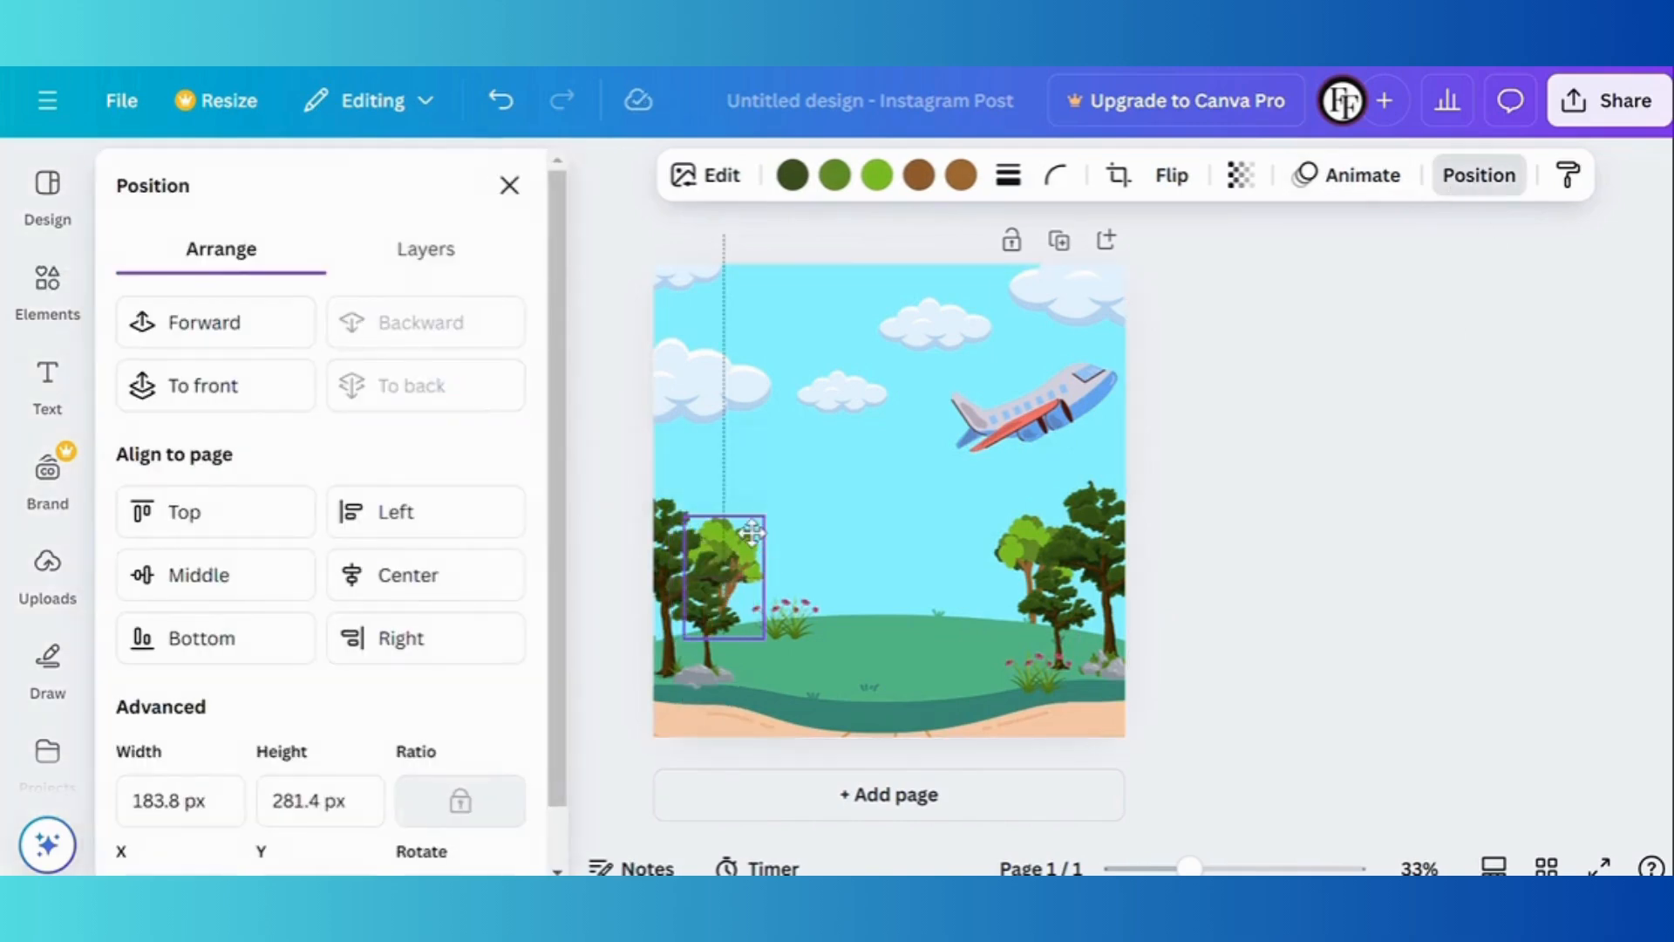
# Insert the small green bush, shrink it, and place two copies on the hill, one beside the trees on each side.
pyautogui.click(1212, 537)
pyautogui.scroll(-10, 442, 624)
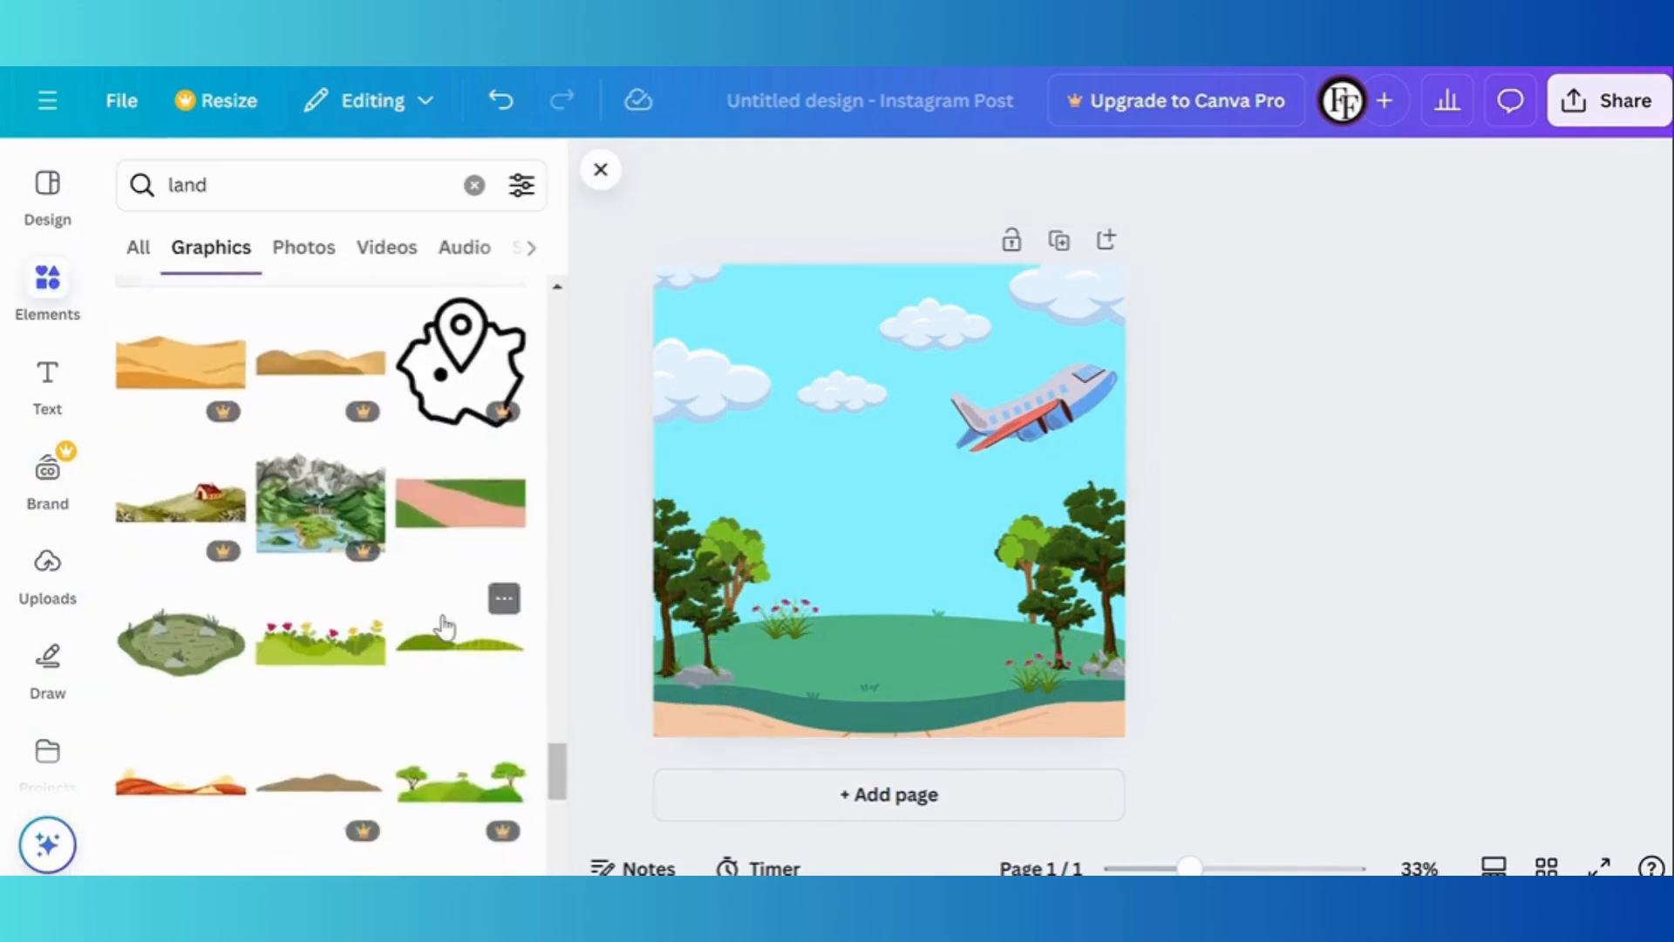
pyautogui.scroll(-8, 444, 628)
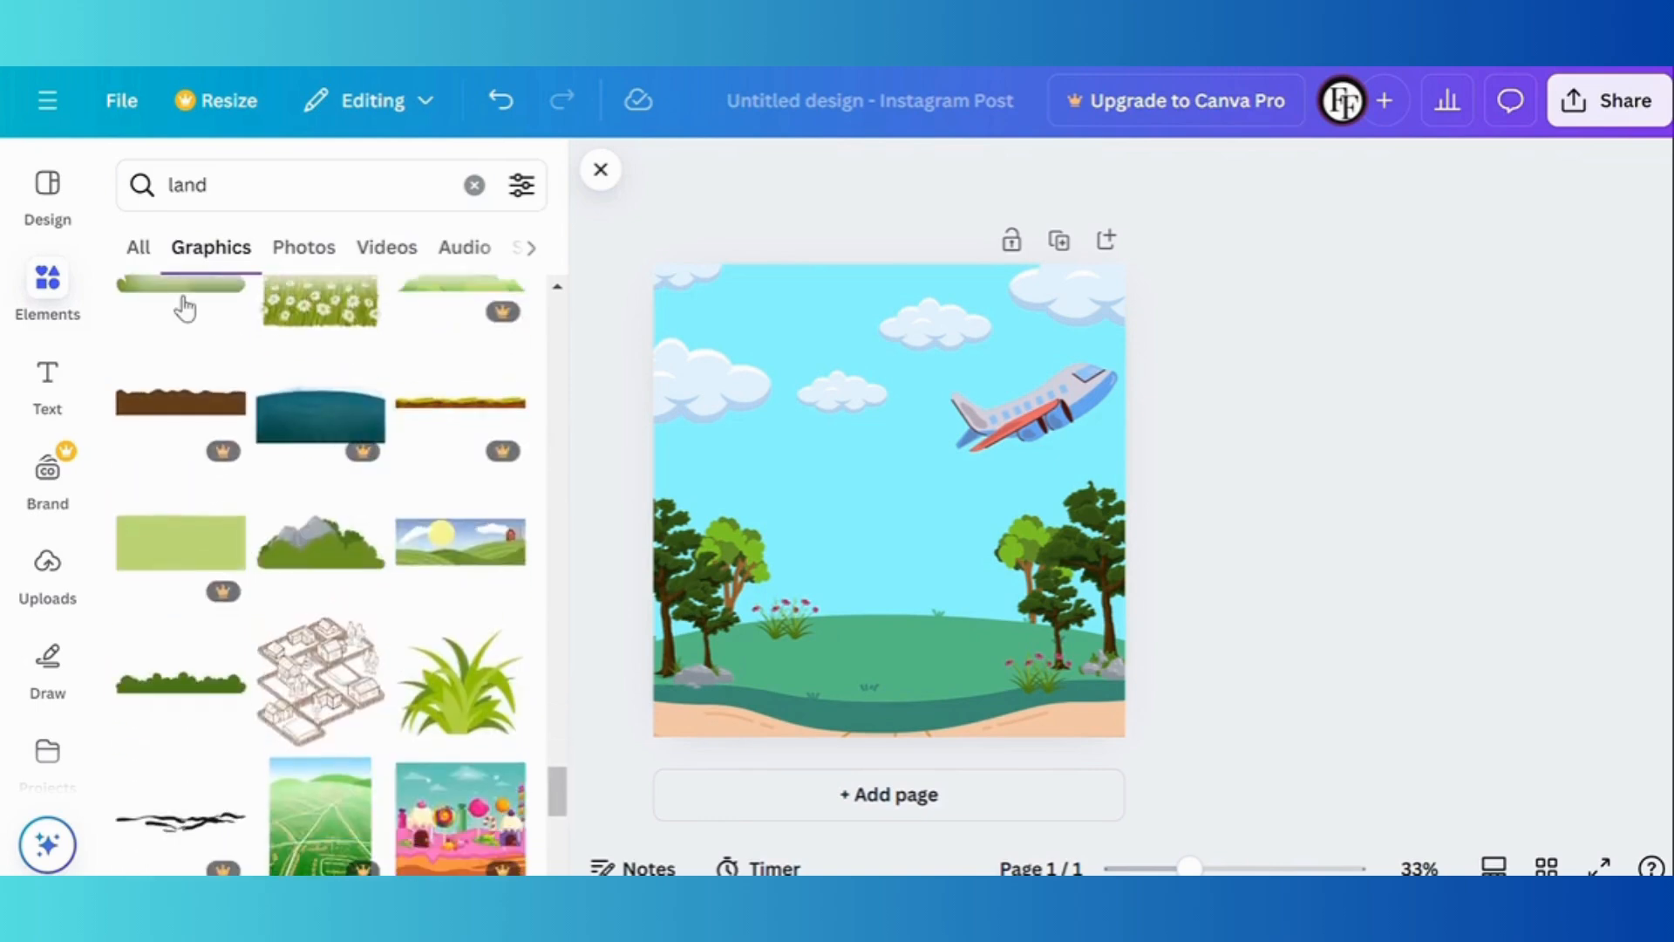
pyautogui.click(180, 303)
pyautogui.moveTo(980, 452); pyautogui.dragTo(963, 613)
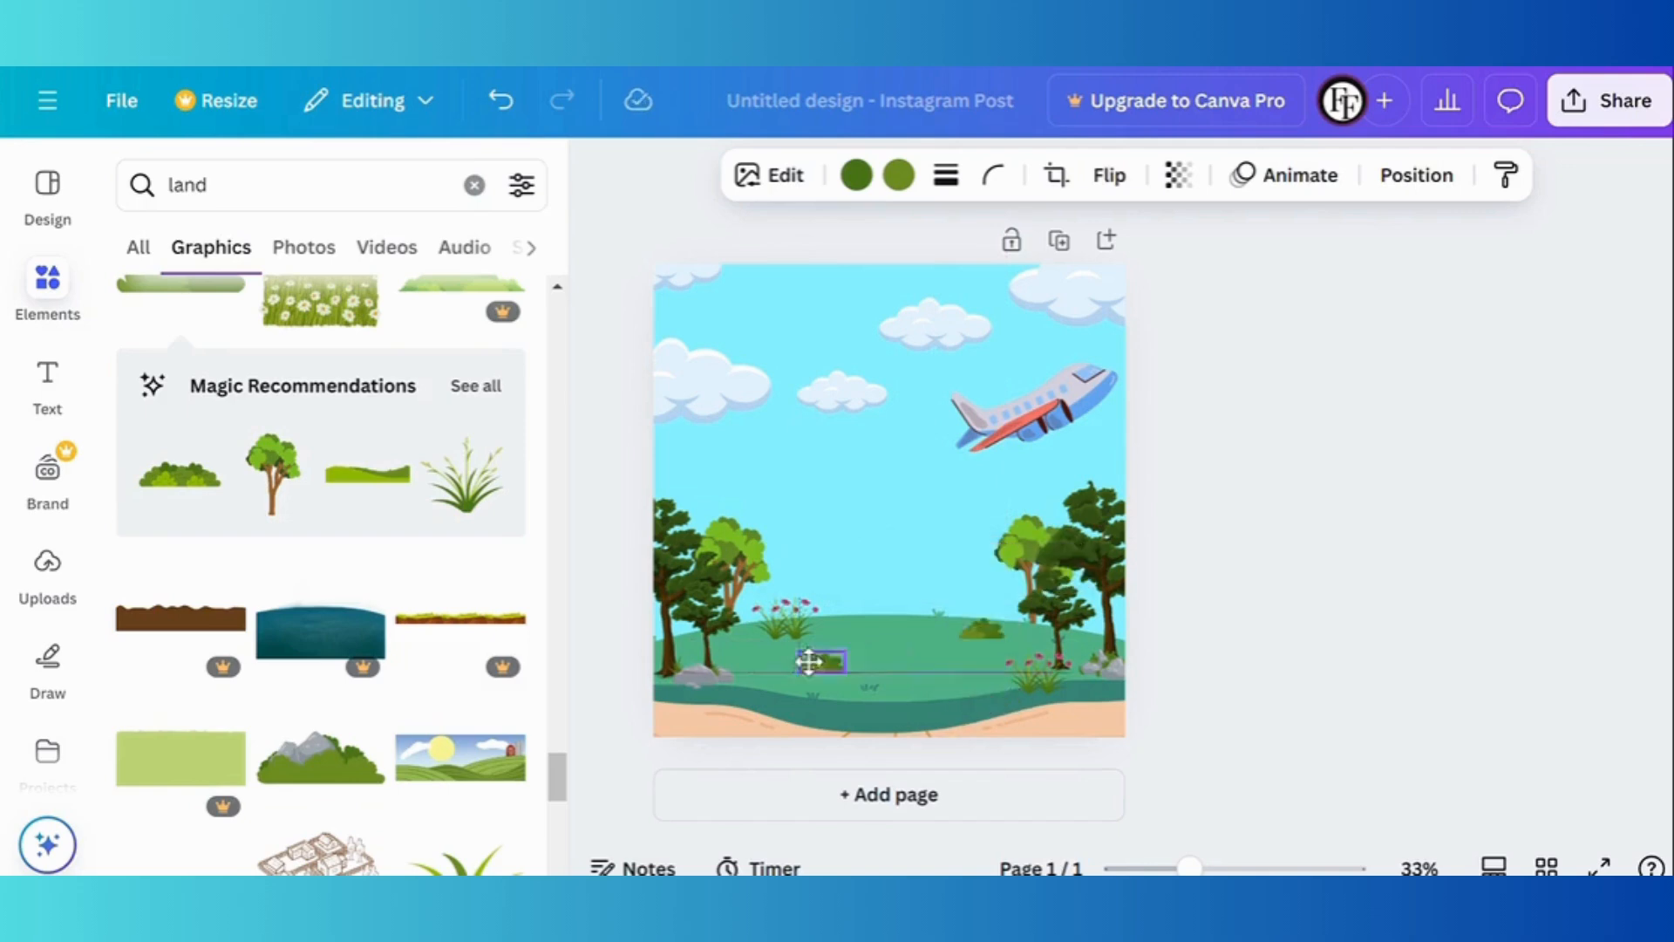
pyautogui.click(1213, 541)
# Search the graphics library for "kids".
pyautogui.scroll(20, 415, 384)
pyautogui.click(315, 190)
pyautogui.press('BackSpace')
pyautogui.press('BackSpace')
pyautogui.press('BackSpace')
pyautogui.press('BackSpace')
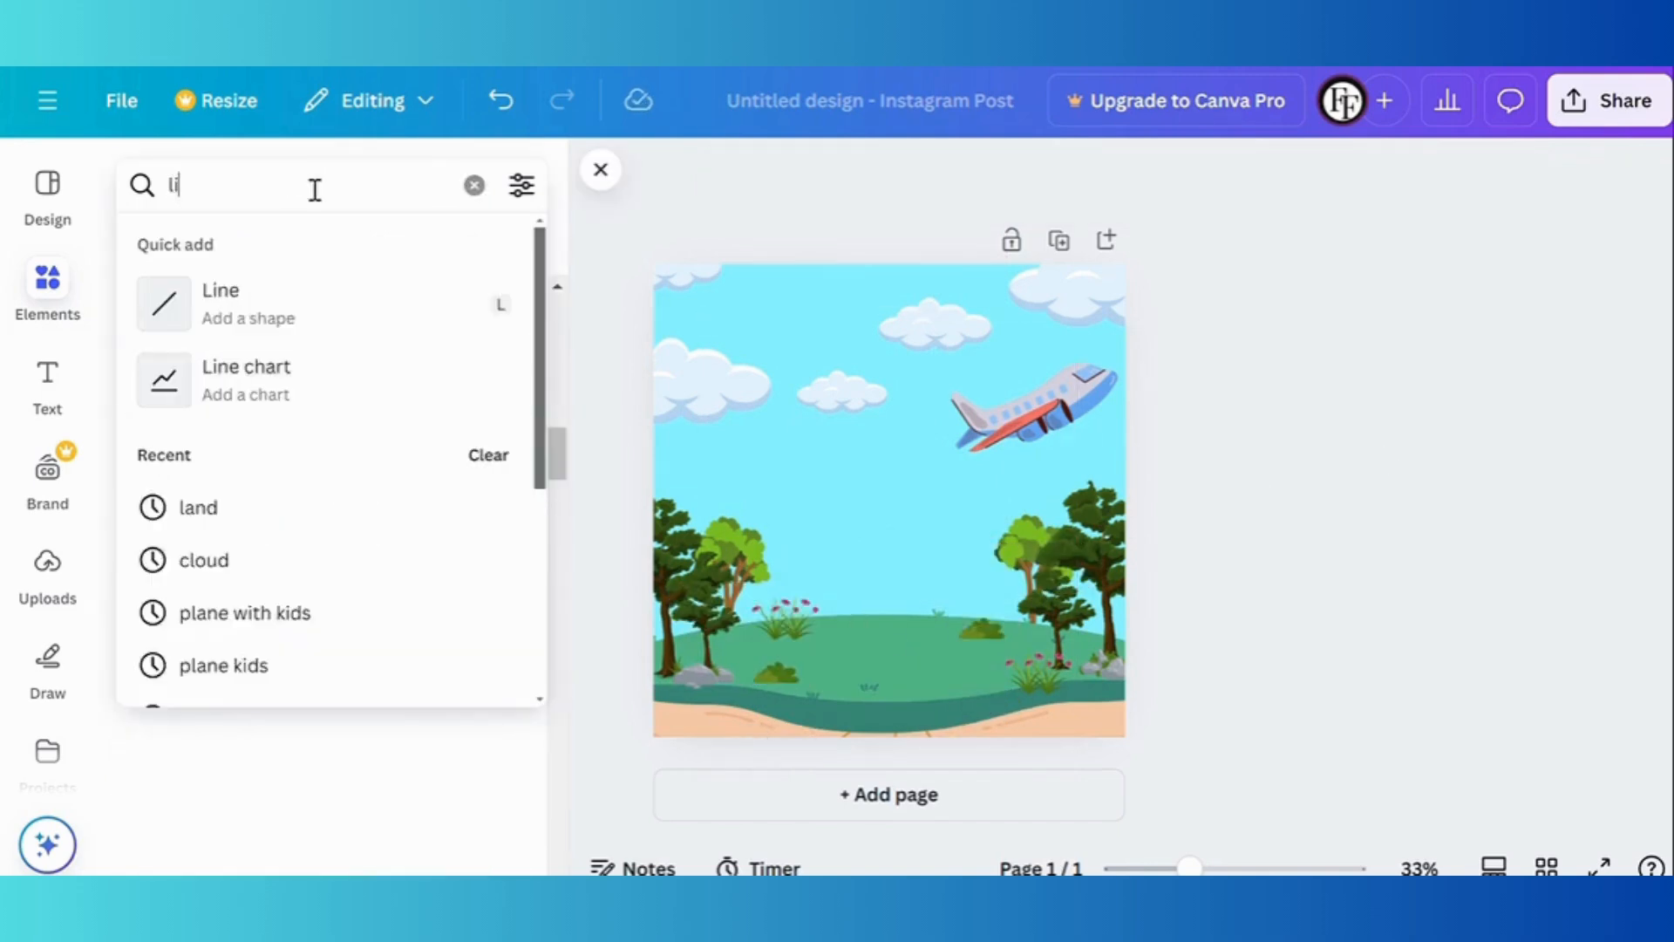
pyautogui.write('kids')
pyautogui.press('Return')
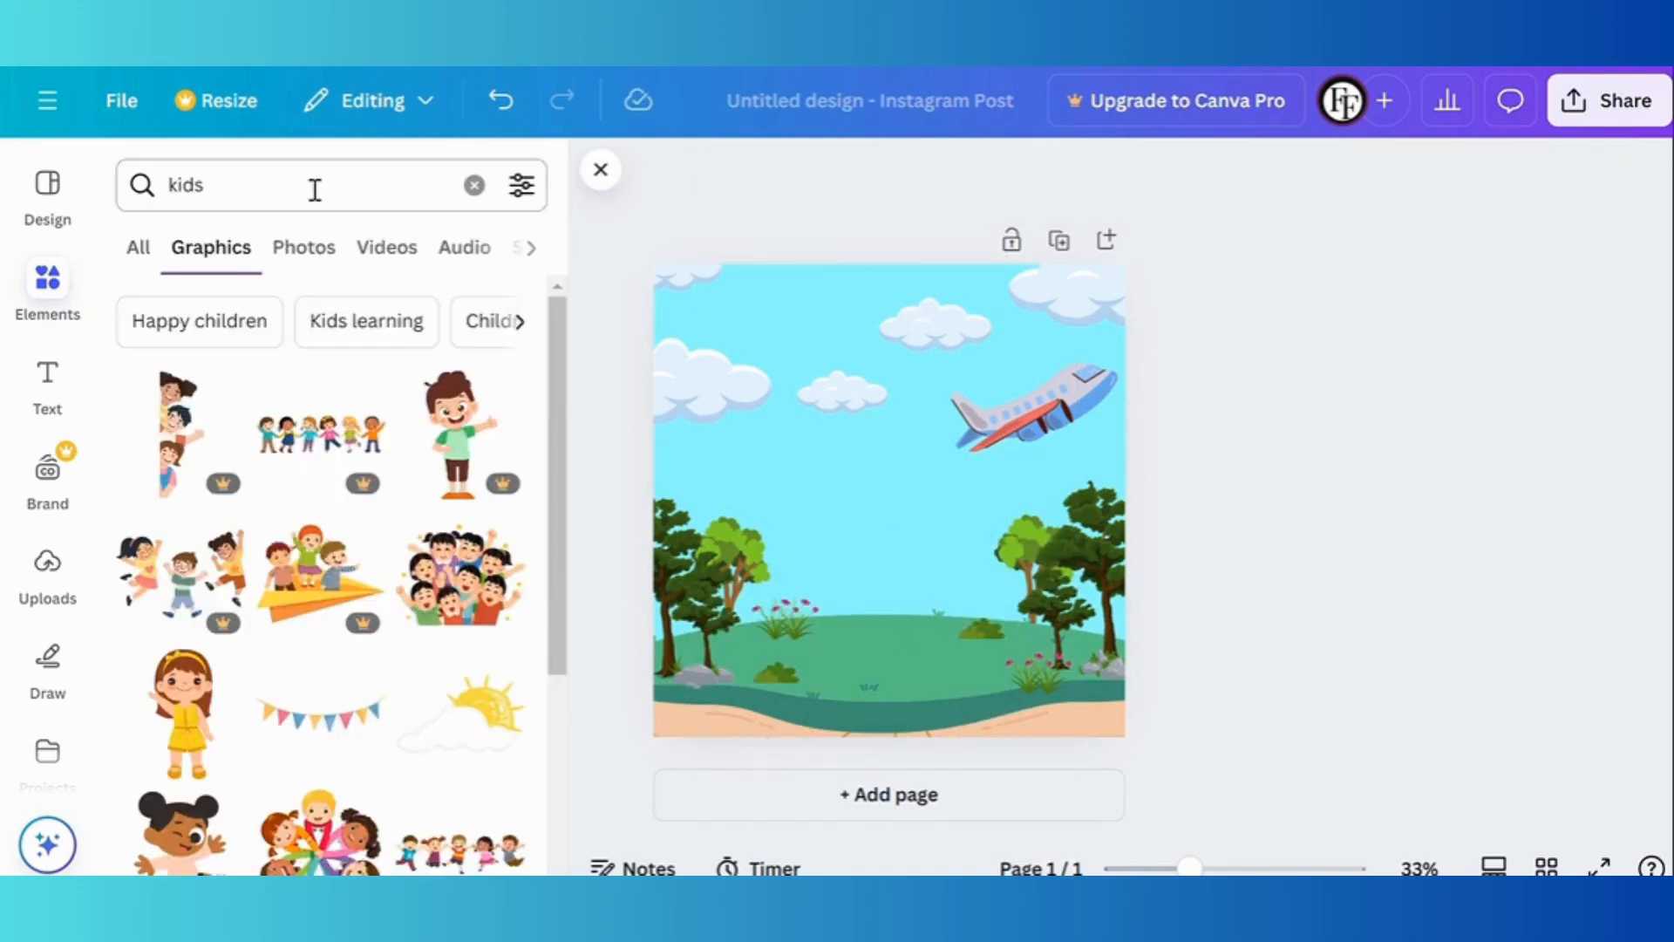
# Insert the laughing dark-haired girl in an orange shirt, shrink her, and place her on the hill beside the left trees.
pyautogui.scroll(-6, 355, 620)
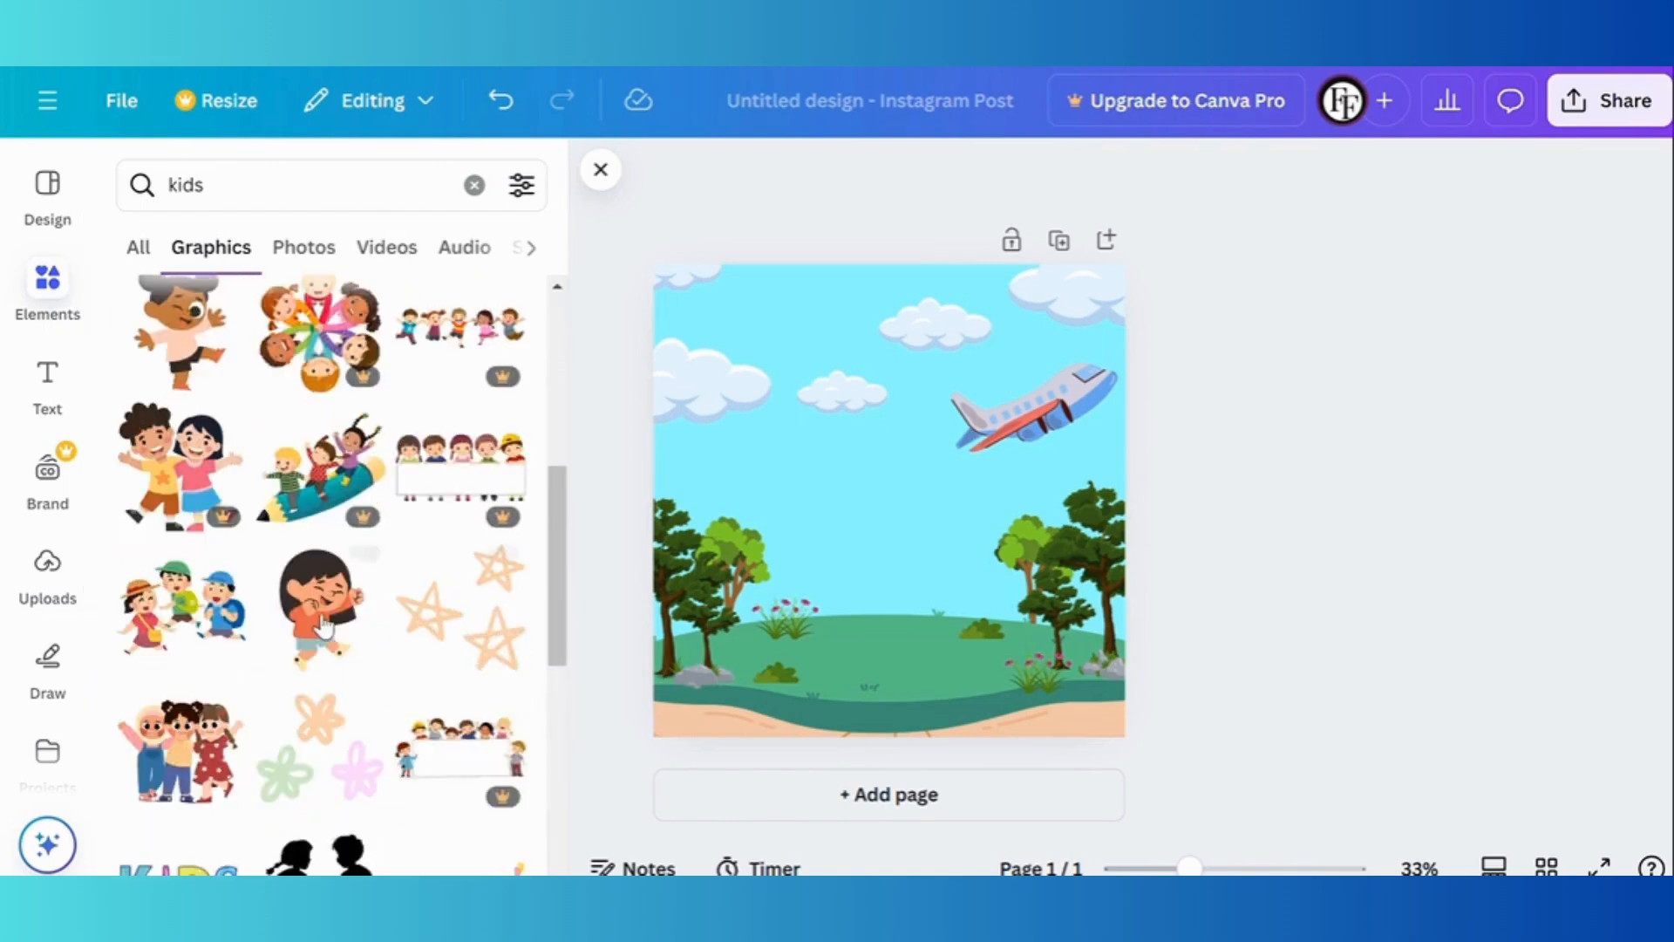
pyautogui.scroll(-3, 318, 610)
pyautogui.scroll(1, 327, 540)
pyautogui.click(329, 526)
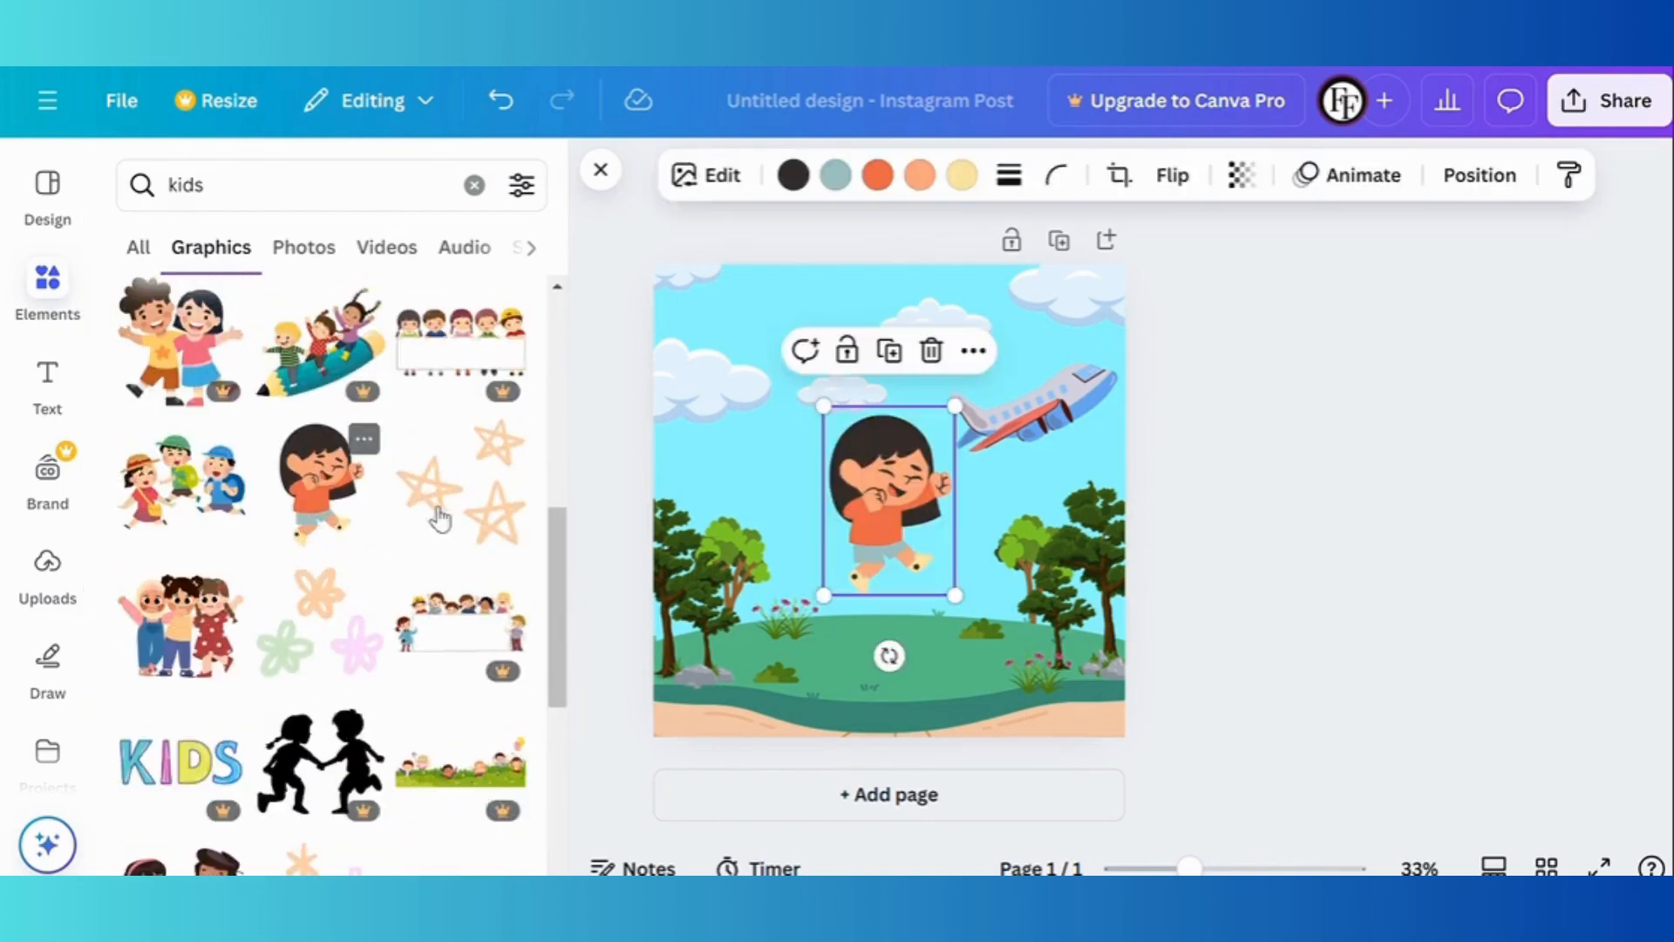
pyautogui.moveTo(953, 404); pyautogui.dragTo(904, 476)
pyautogui.moveTo(867, 540); pyautogui.dragTo(842, 613)
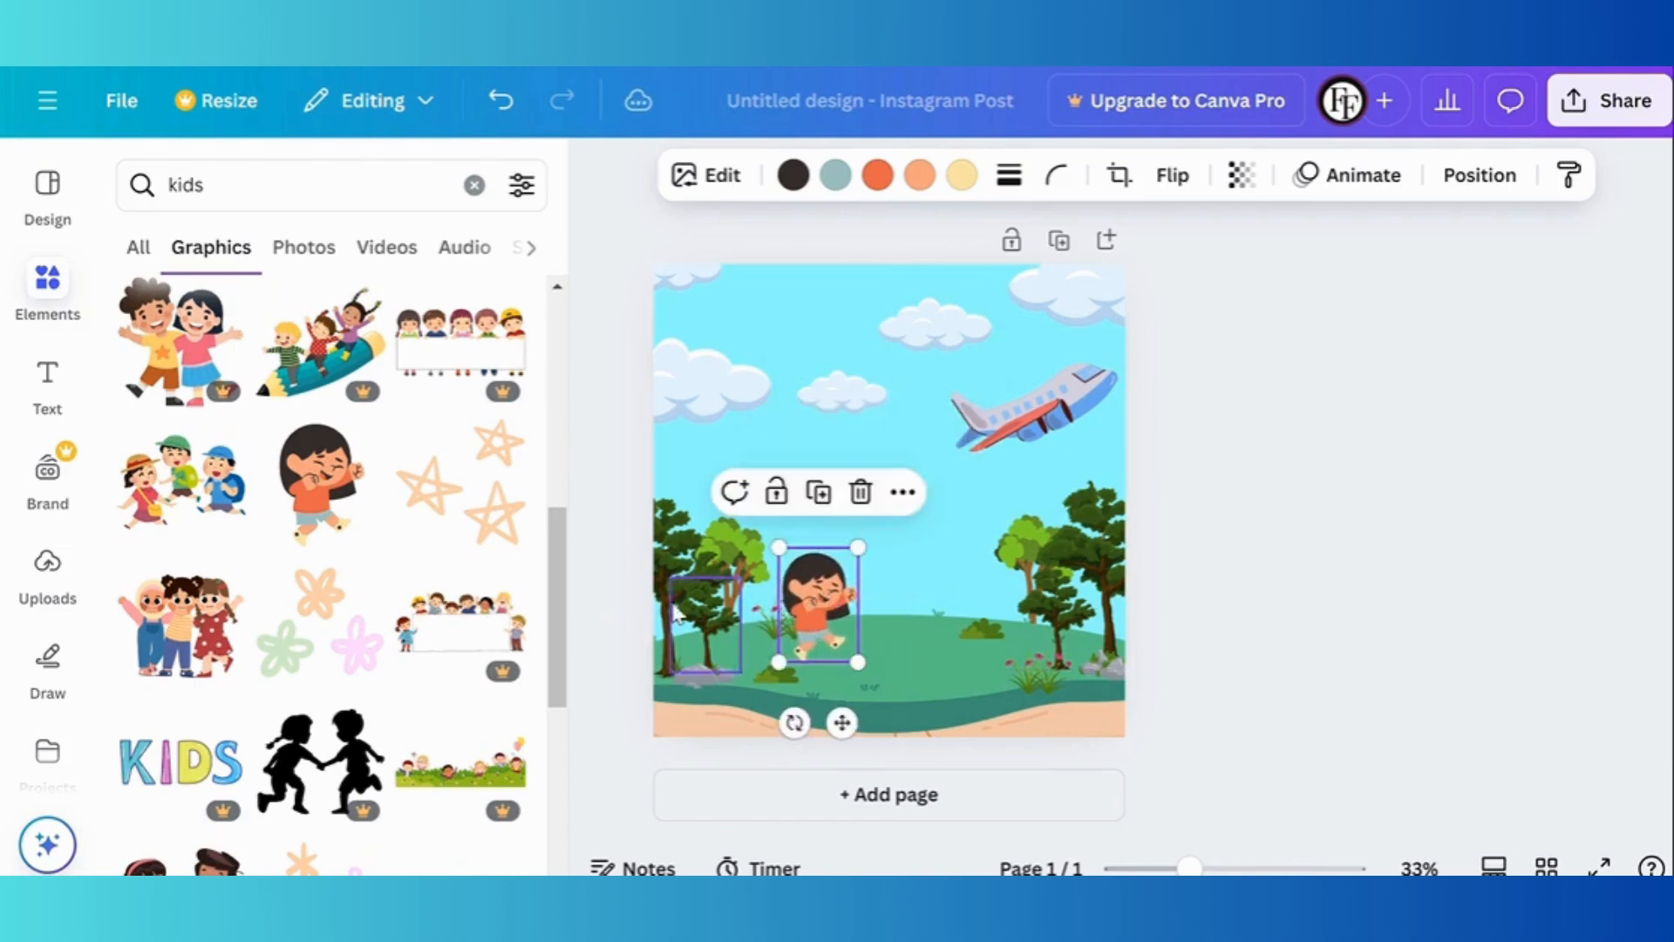
pyautogui.click(610, 617)
# Insert the yellow sun, shrink it to about 301 px, place it above the plane, and send it behind the clouds.
pyautogui.scroll(-15, 363, 693)
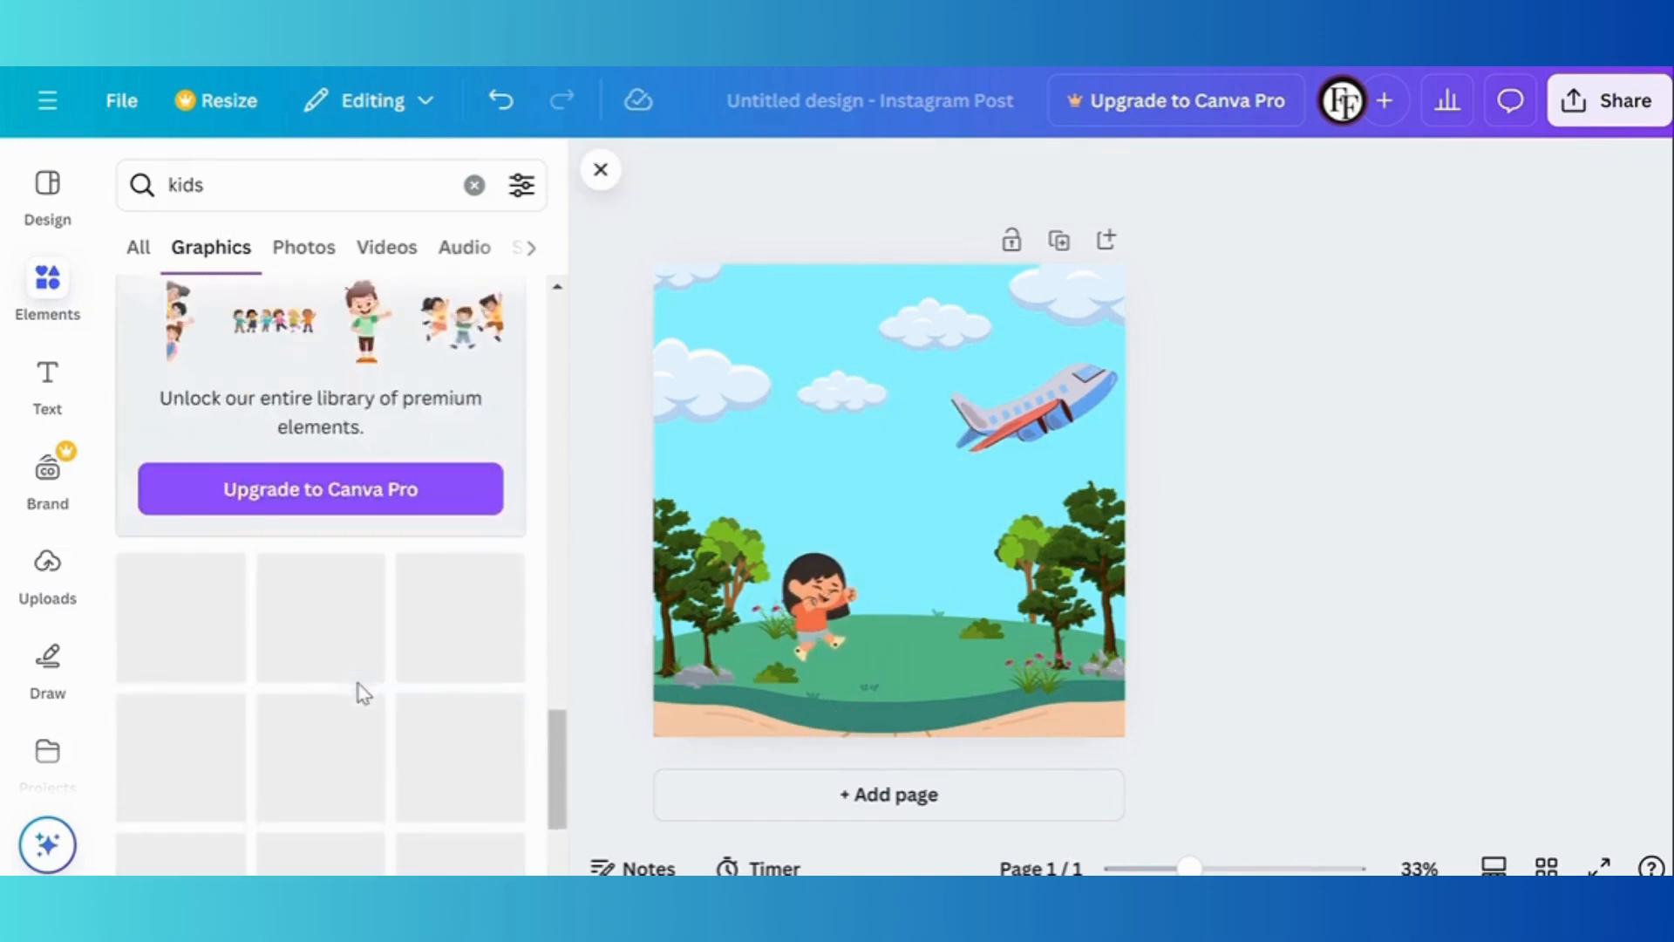
pyautogui.scroll(4, 363, 694)
pyautogui.click(330, 384)
pyautogui.moveTo(982, 405); pyautogui.dragTo(929, 461)
pyautogui.moveTo(869, 542); pyautogui.dragTo(1035, 325)
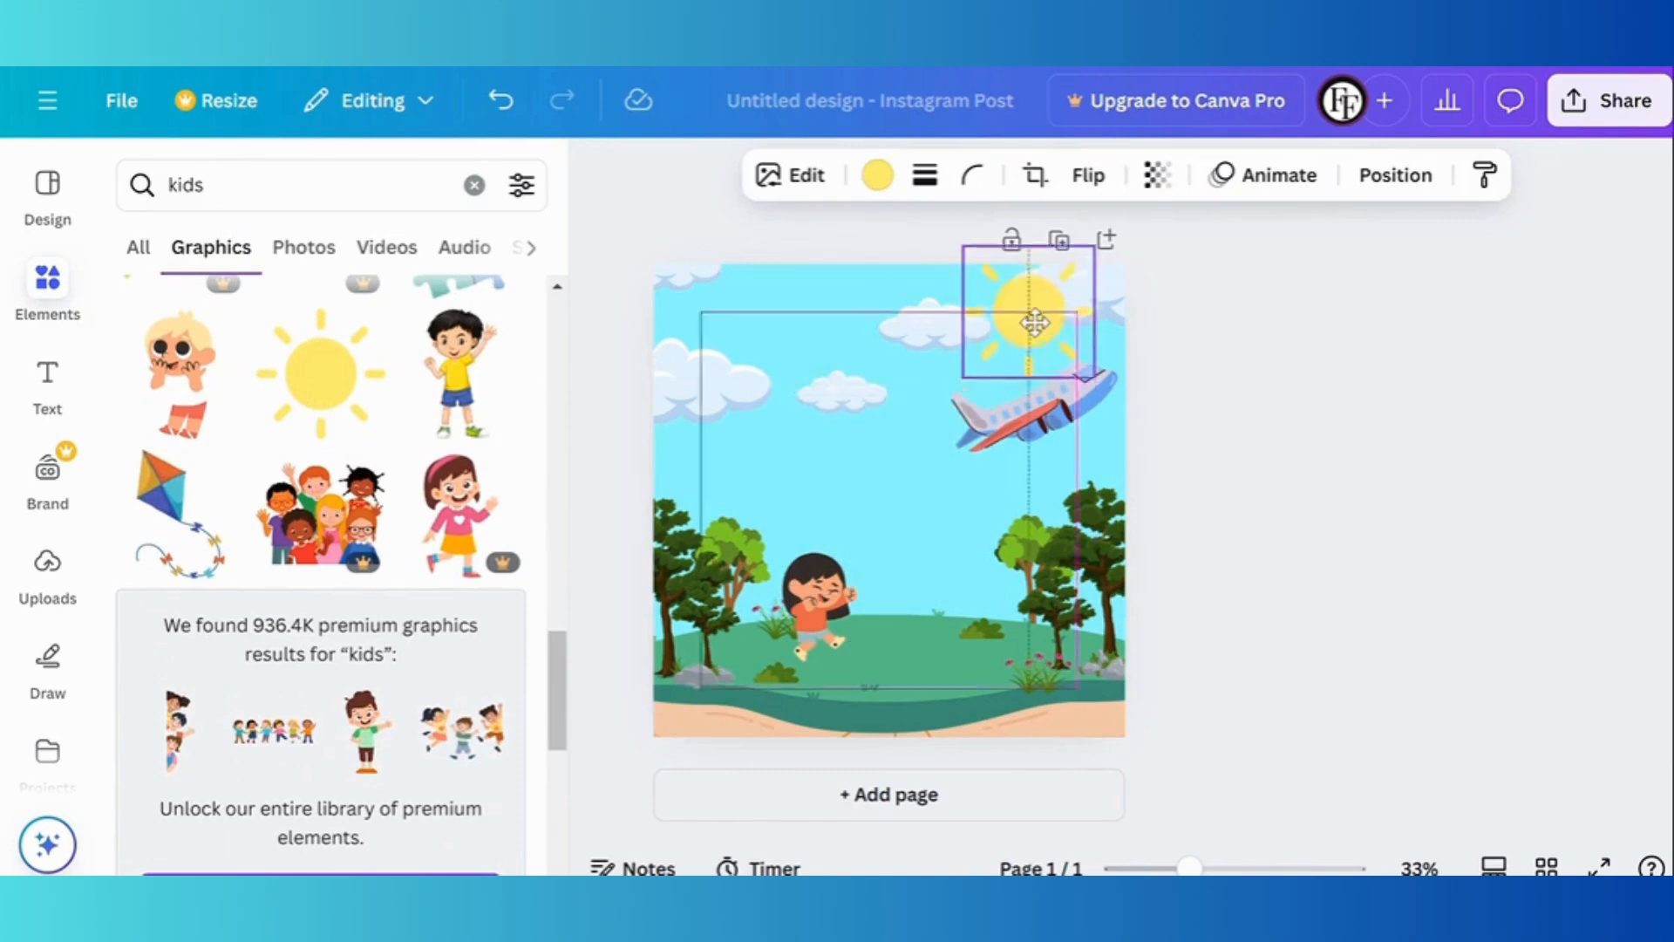
pyautogui.click(1395, 175)
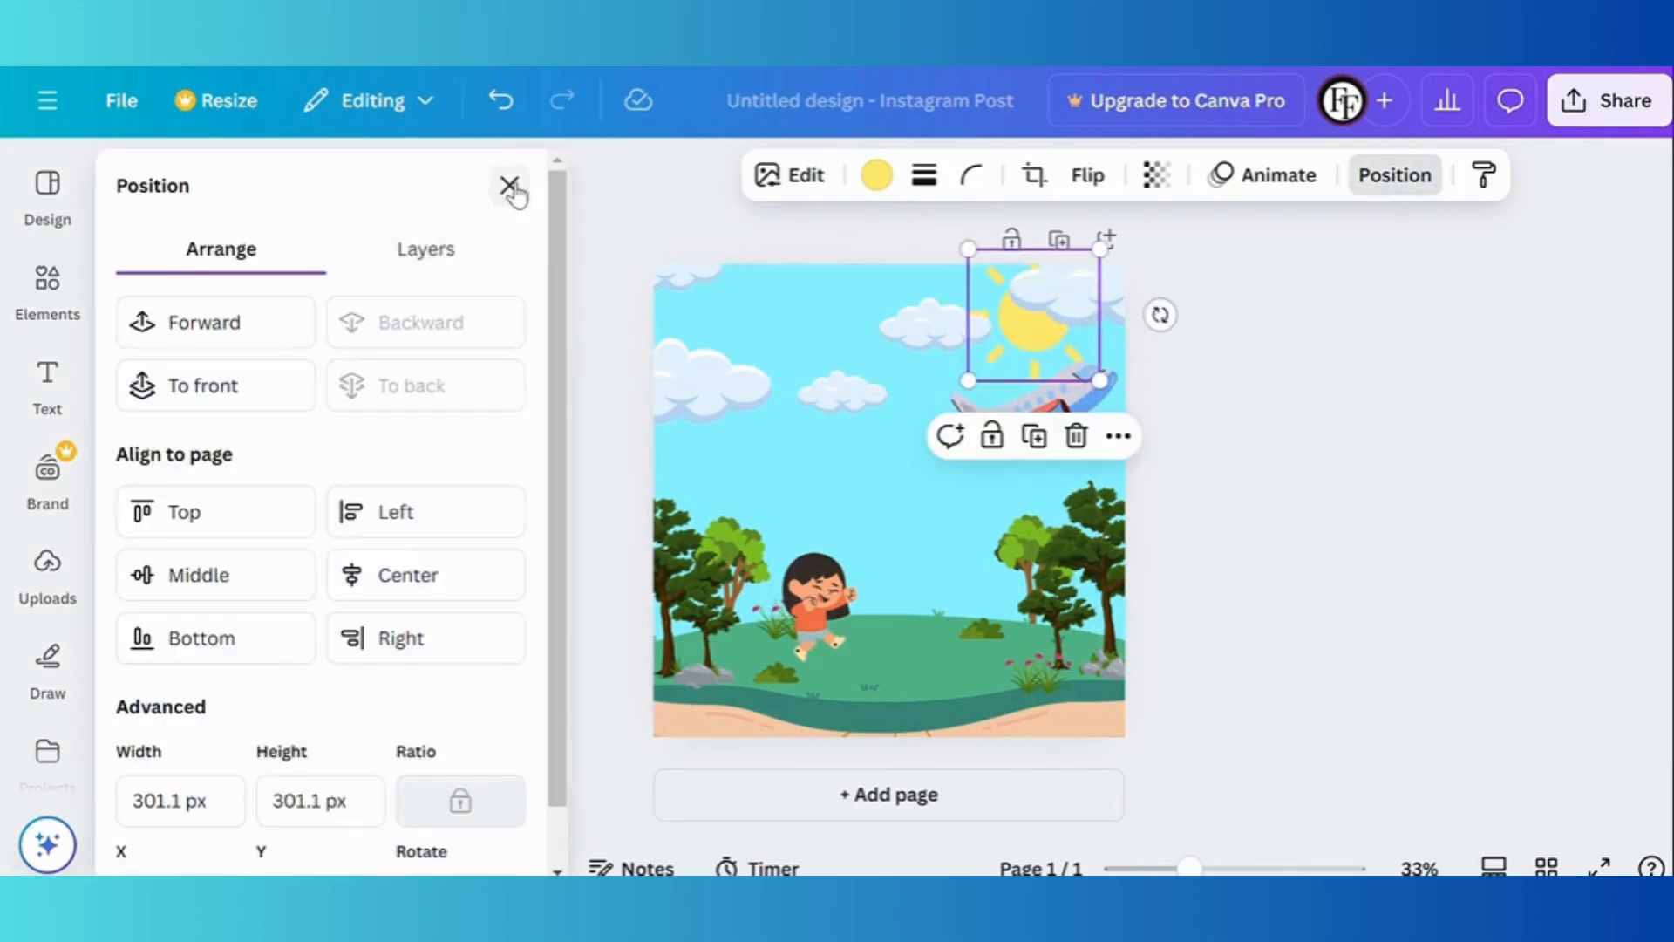
pyautogui.click(509, 186)
pyautogui.click(598, 306)
# Try a reduced pastel confetti swirl graphic above the girl in the orange shirt.
pyautogui.scroll(-8, 304, 522)
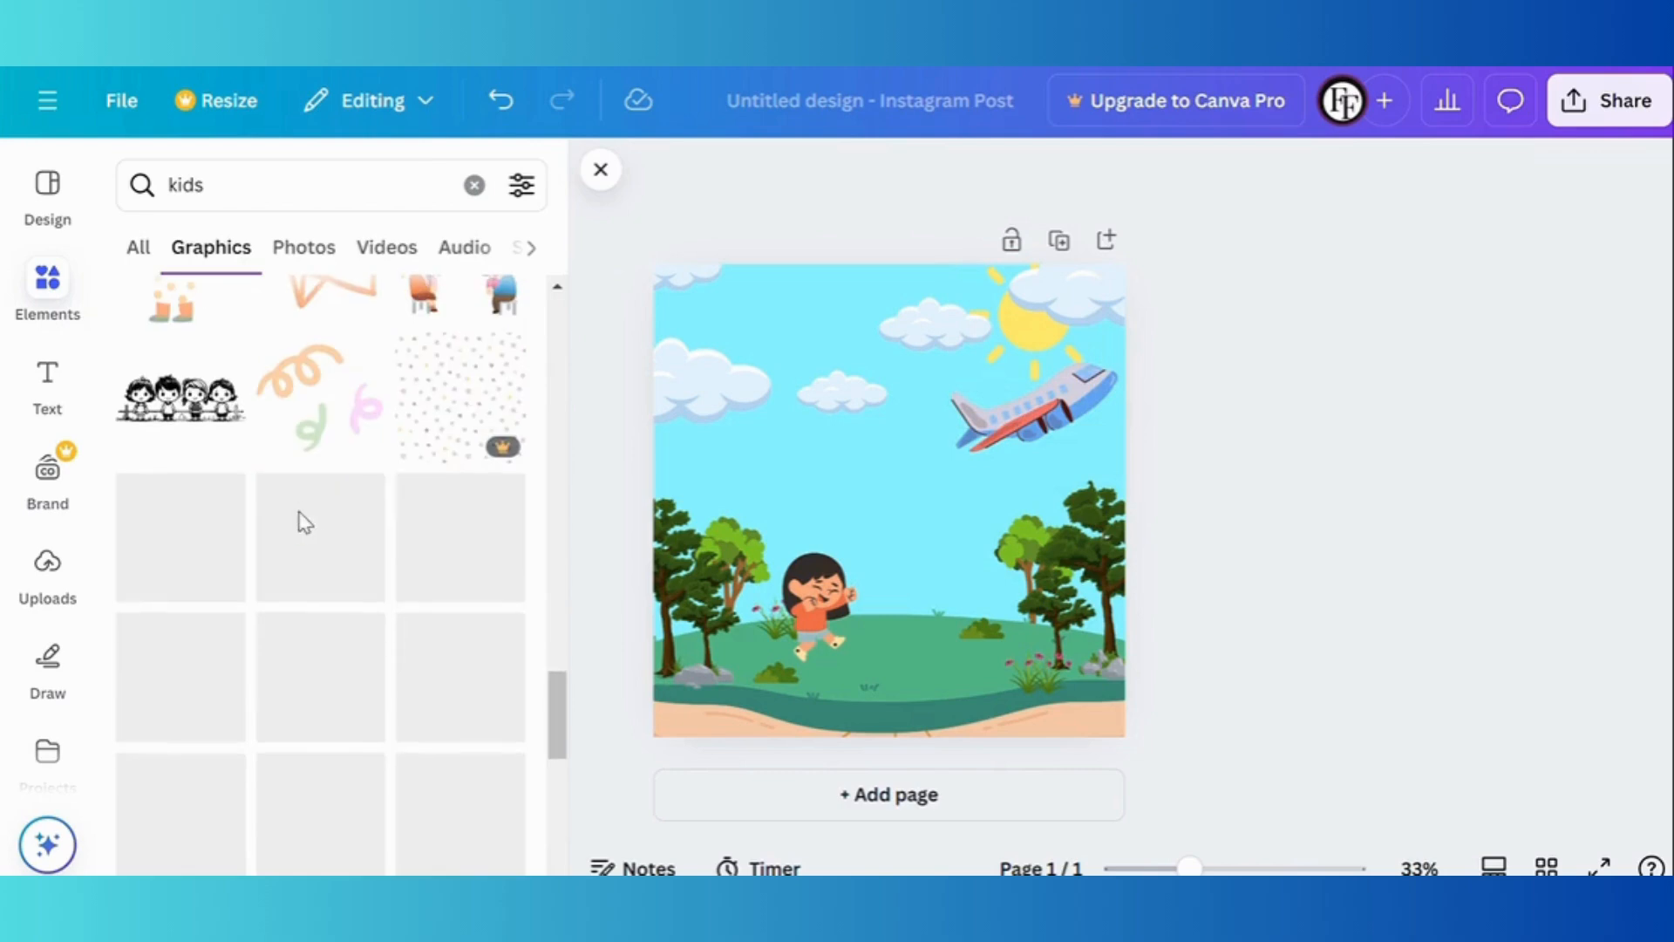
pyautogui.scroll(-1, 321, 403)
pyautogui.click(321, 349)
pyautogui.moveTo(981, 420); pyautogui.dragTo(897, 488)
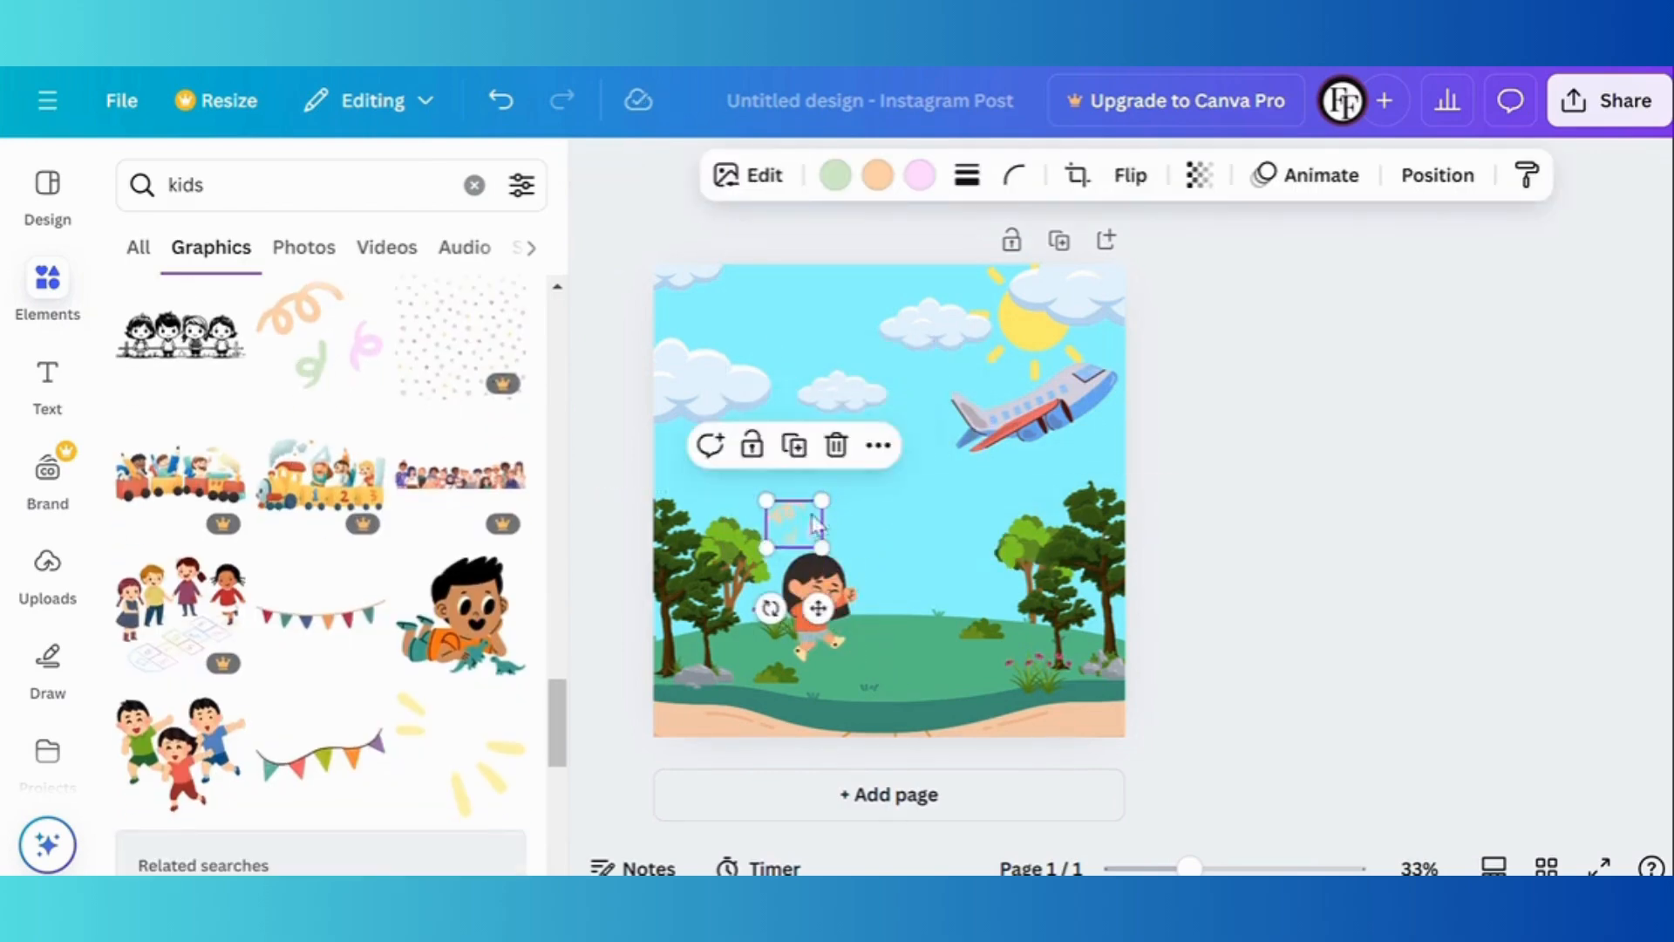
pyautogui.scroll(-4, 400, 656)
pyautogui.click(841, 446)
# Insert the running boy in green, shrink him, and place him on the hill in front of the right trees.
pyautogui.scroll(-5, 283, 766)
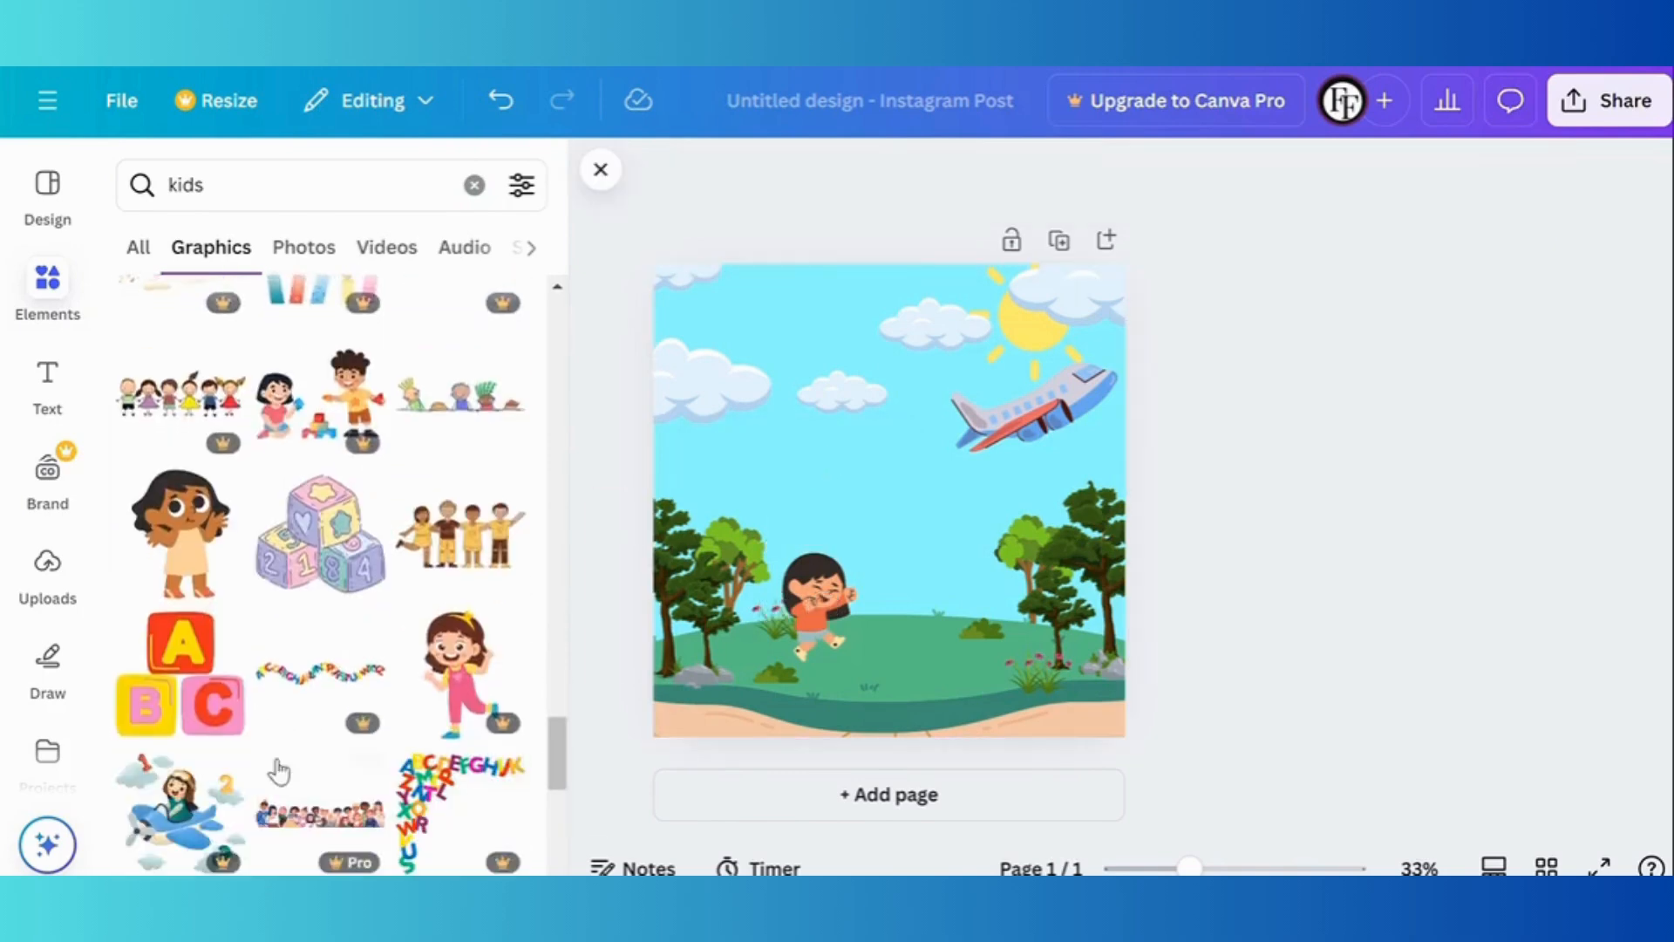
pyautogui.scroll(-5, 288, 771)
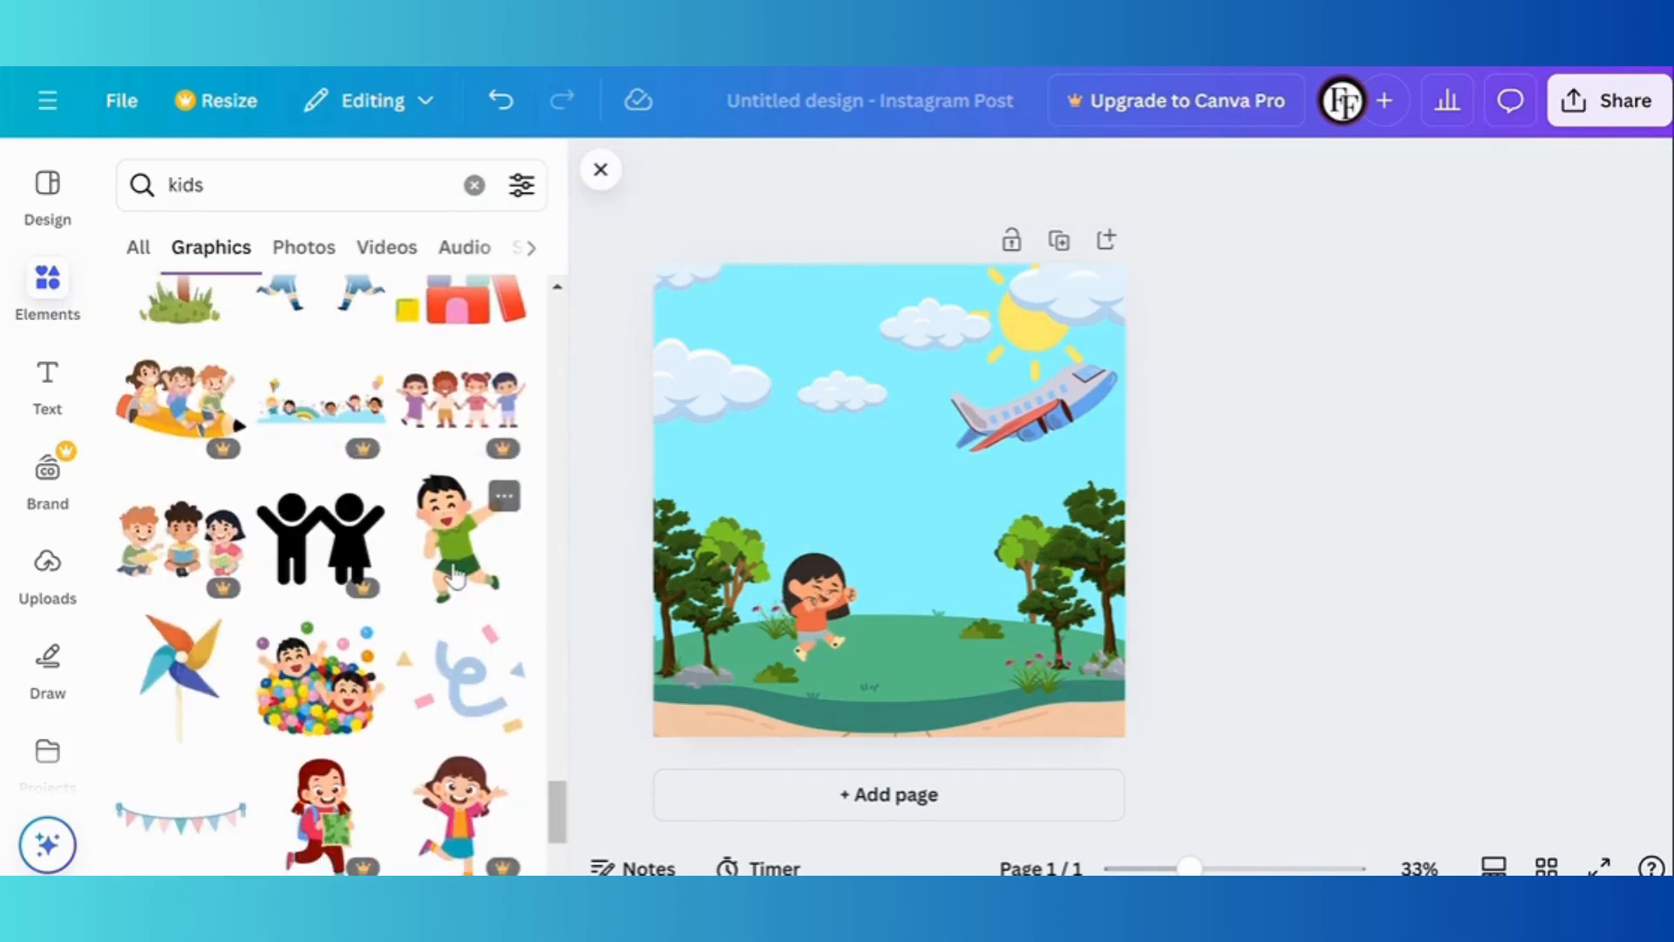
pyautogui.click(456, 536)
pyautogui.moveTo(1018, 312); pyautogui.dragTo(845, 553)
pyautogui.moveTo(796, 607); pyautogui.dragTo(975, 621)
# Insert the ginger-haired girl in a green dress, shrink her, and place her just behind the boy.
pyautogui.scroll(-10, 337, 636)
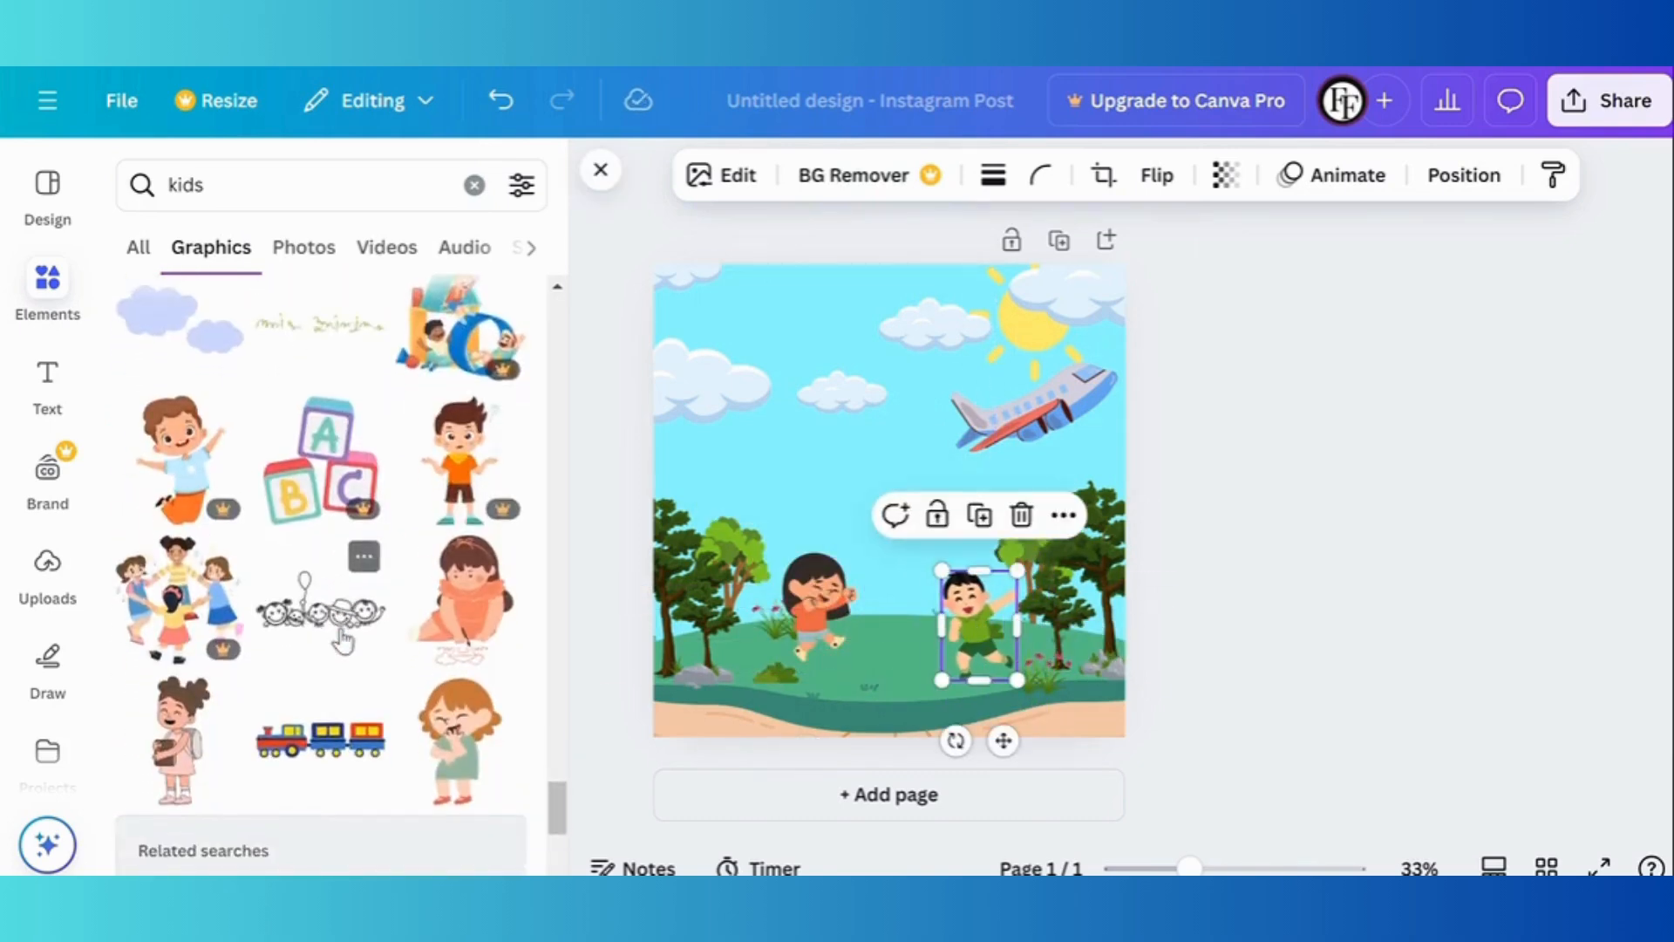
pyautogui.click(463, 545)
pyautogui.moveTo(938, 398); pyautogui.dragTo(916, 453)
pyautogui.moveTo(862, 576); pyautogui.dragTo(907, 629)
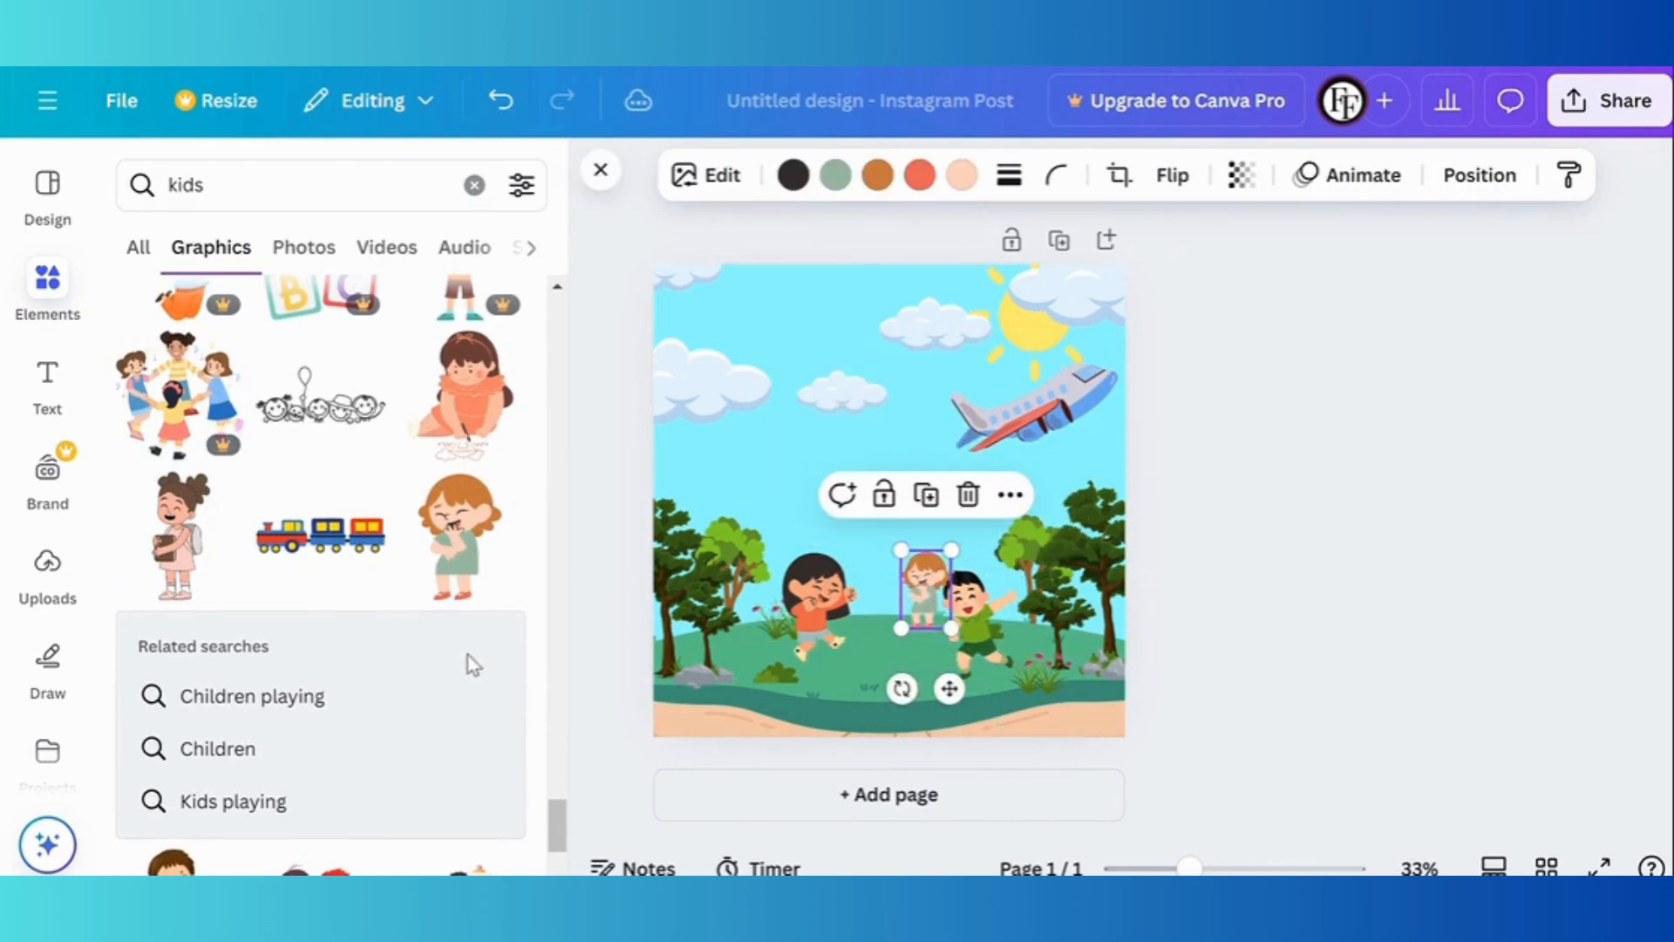
# Insert the girl with a backpack, mirror her horizontally, and place her reduced between the two other girls.
pyautogui.scroll(-1, 436, 611)
pyautogui.scroll(1, 385, 573)
pyautogui.click(175, 506)
pyautogui.click(1173, 175)
pyautogui.click(1177, 249)
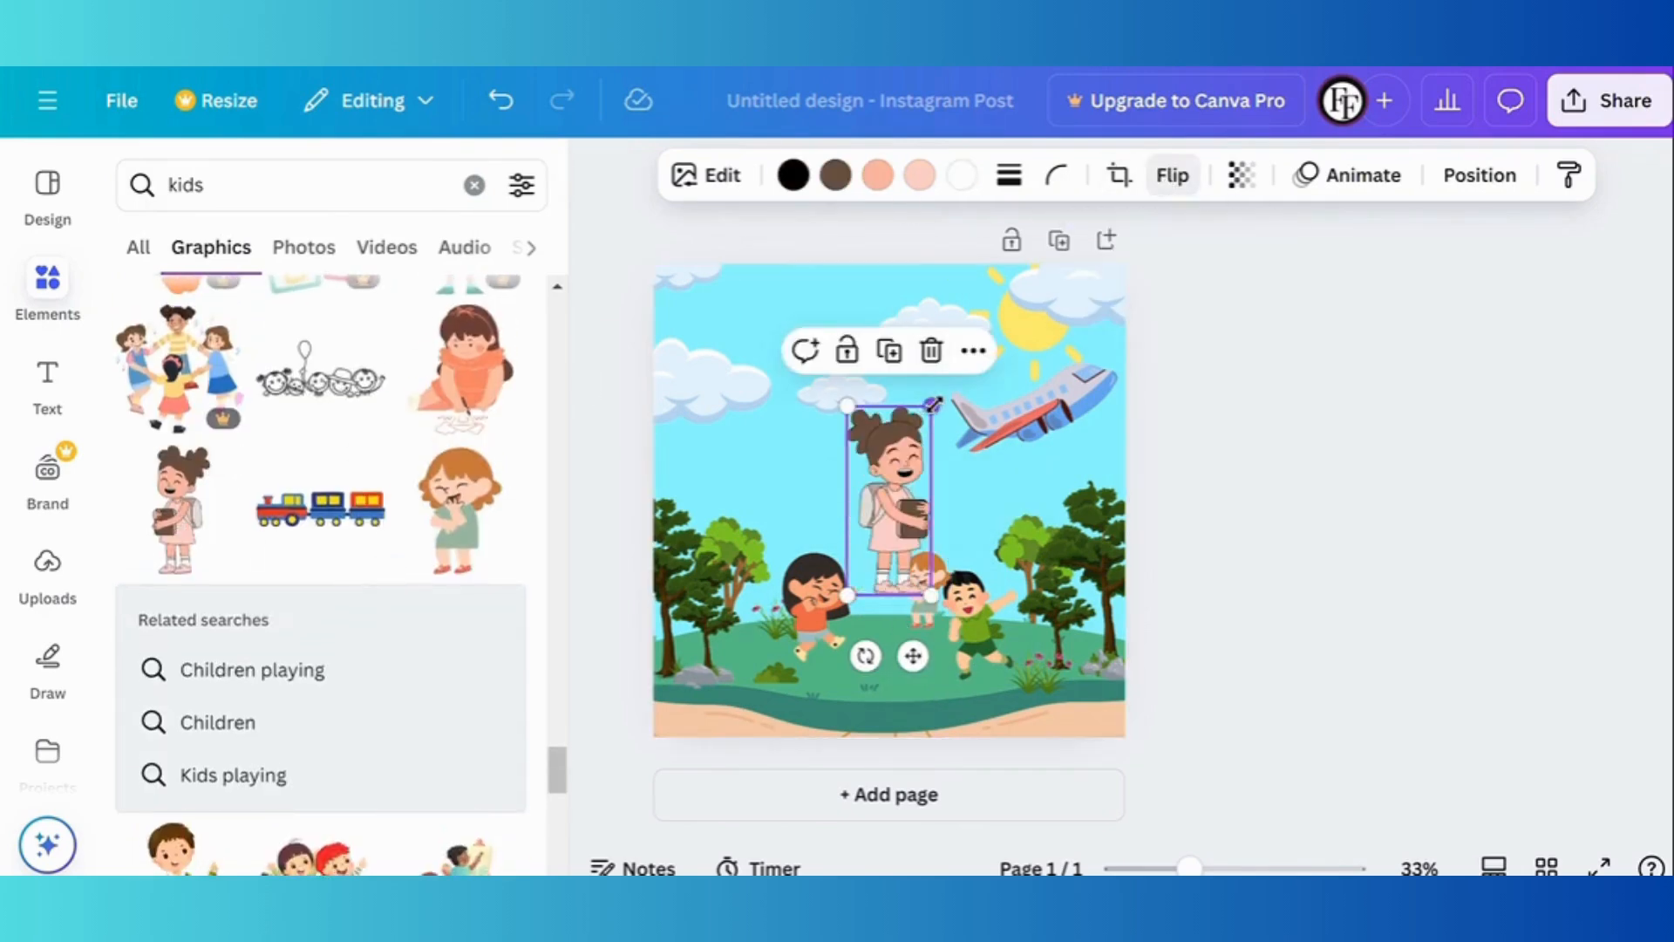
pyautogui.moveTo(934, 403); pyautogui.dragTo(884, 514)
pyautogui.click(1241, 535)
# Try a reduced girl in a patterned white skirt among the children on the hill.
pyautogui.click(233, 775)
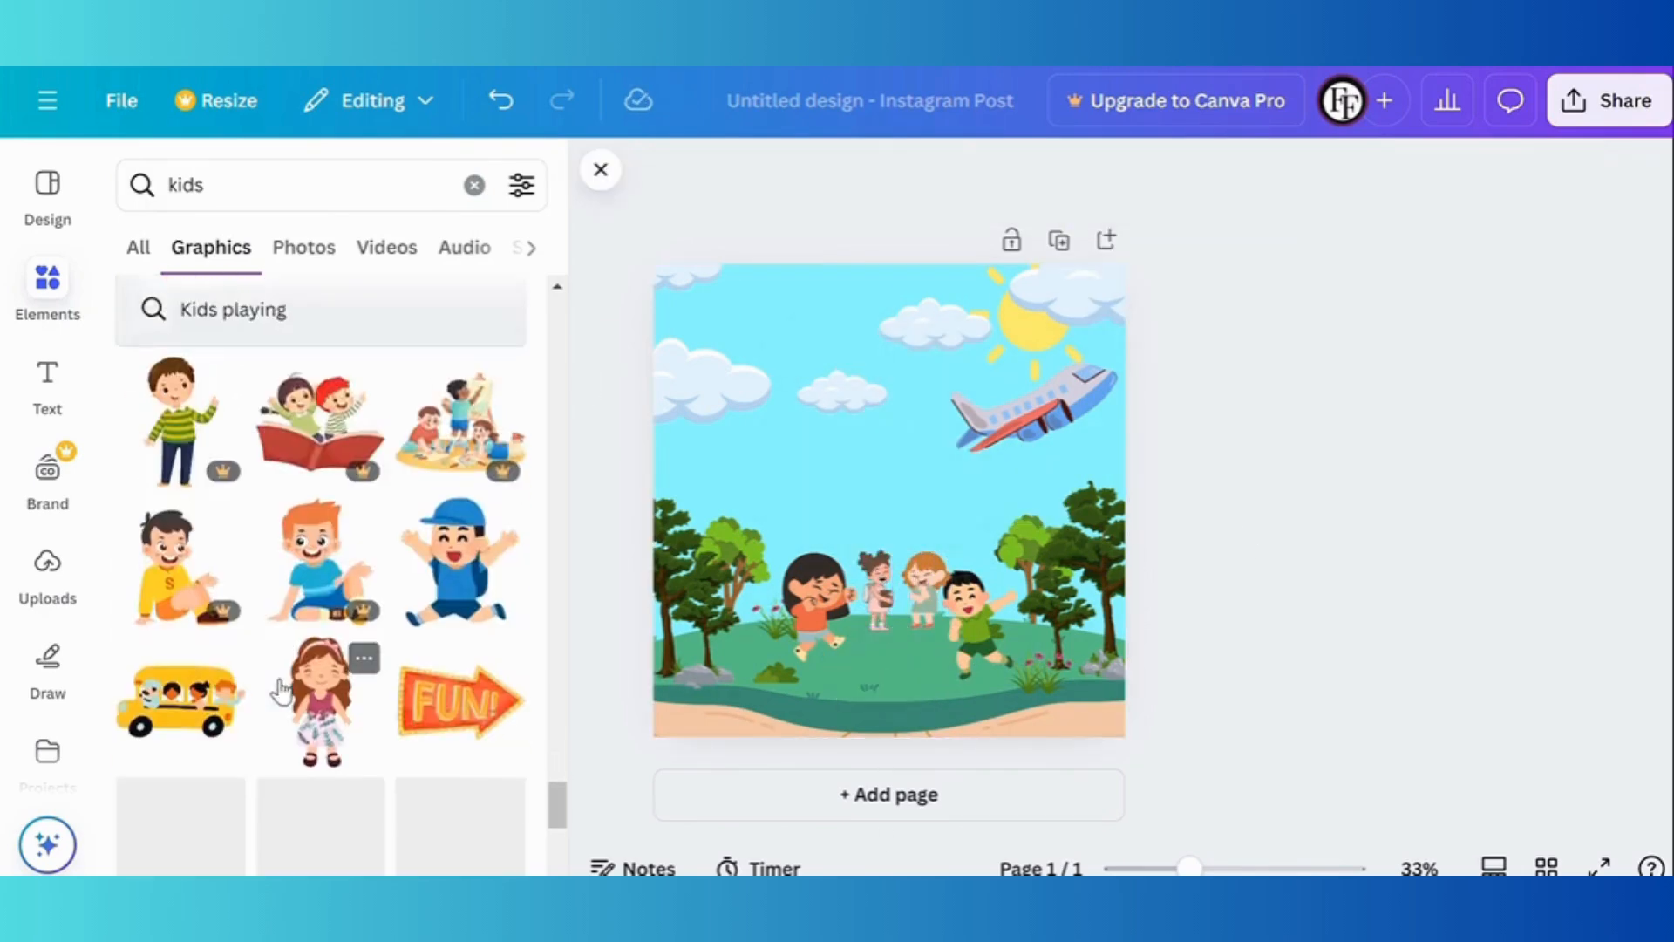
pyautogui.scroll(-3, 281, 689)
pyautogui.click(336, 537)
pyautogui.moveTo(983, 299); pyautogui.dragTo(867, 541)
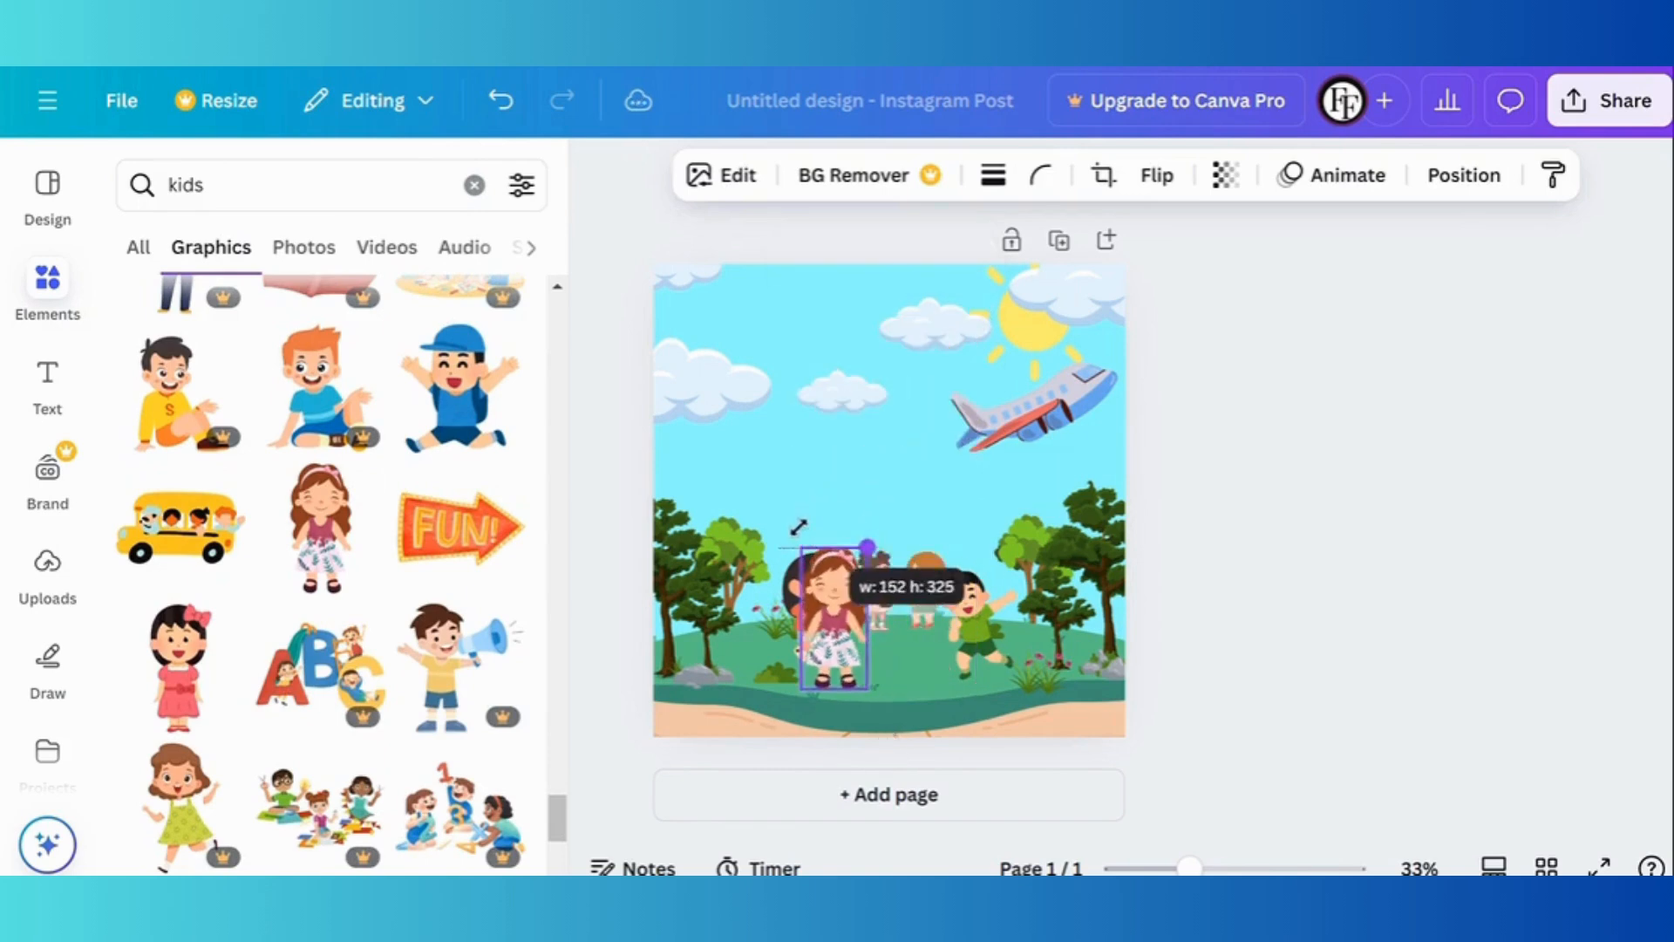
pyautogui.moveTo(811, 643); pyautogui.dragTo(901, 632)
pyautogui.click(643, 644)
# Look through further children graphics and switch the search to the related term "Happy kids".
pyautogui.scroll(-10, 249, 663)
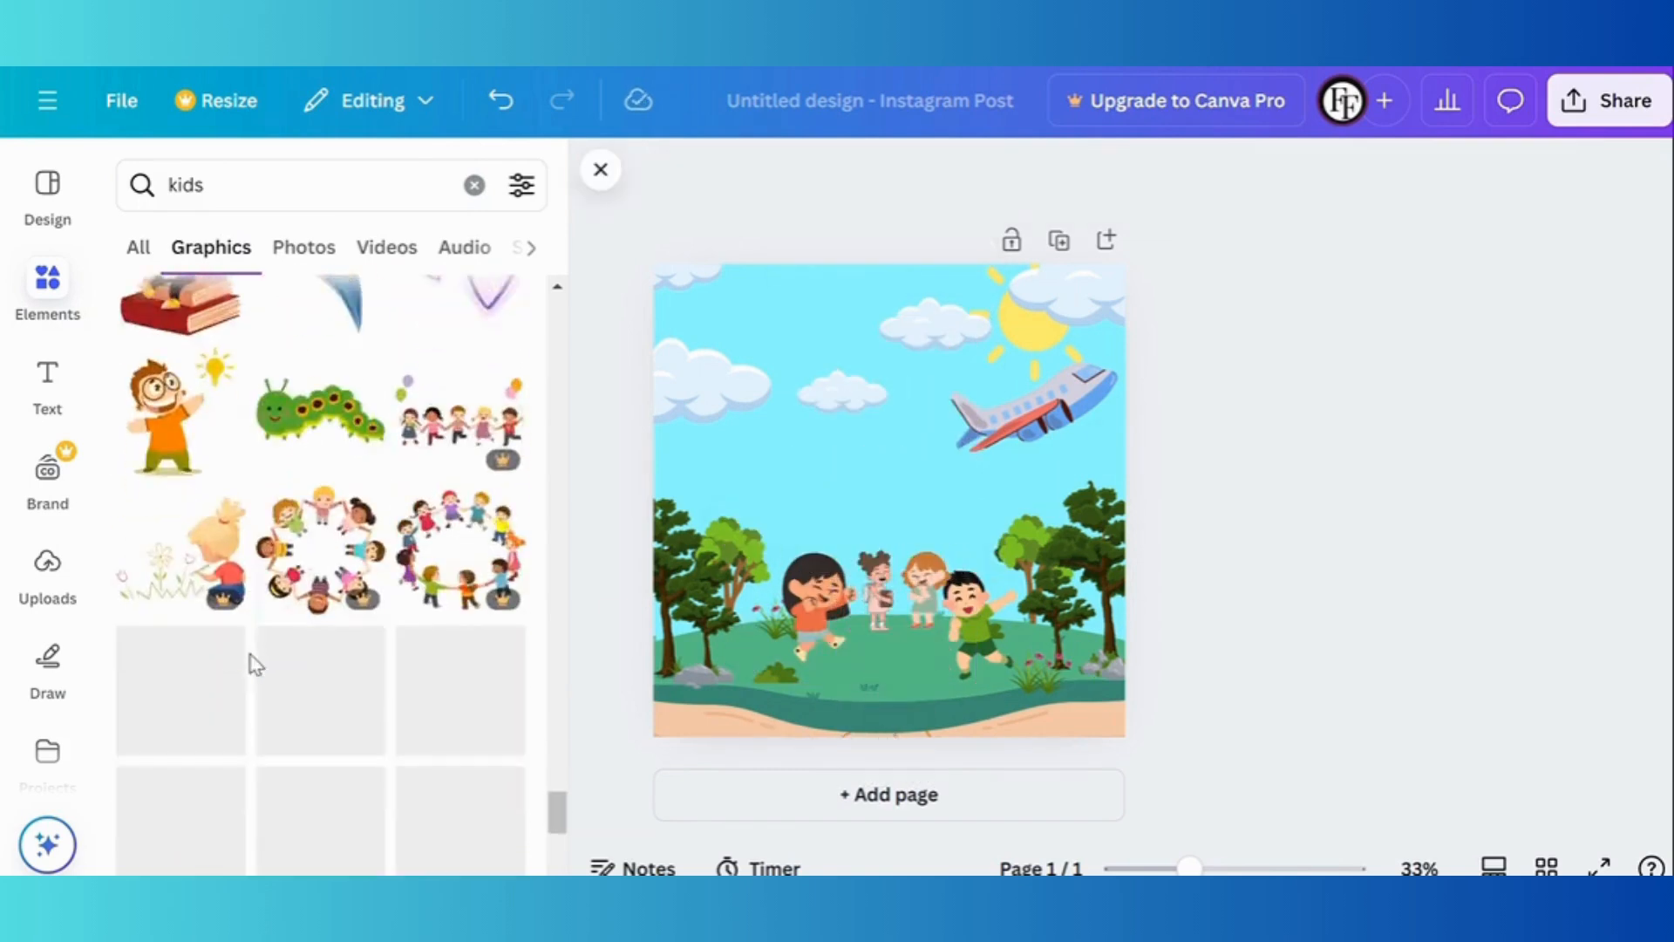
pyautogui.scroll(-10, 252, 665)
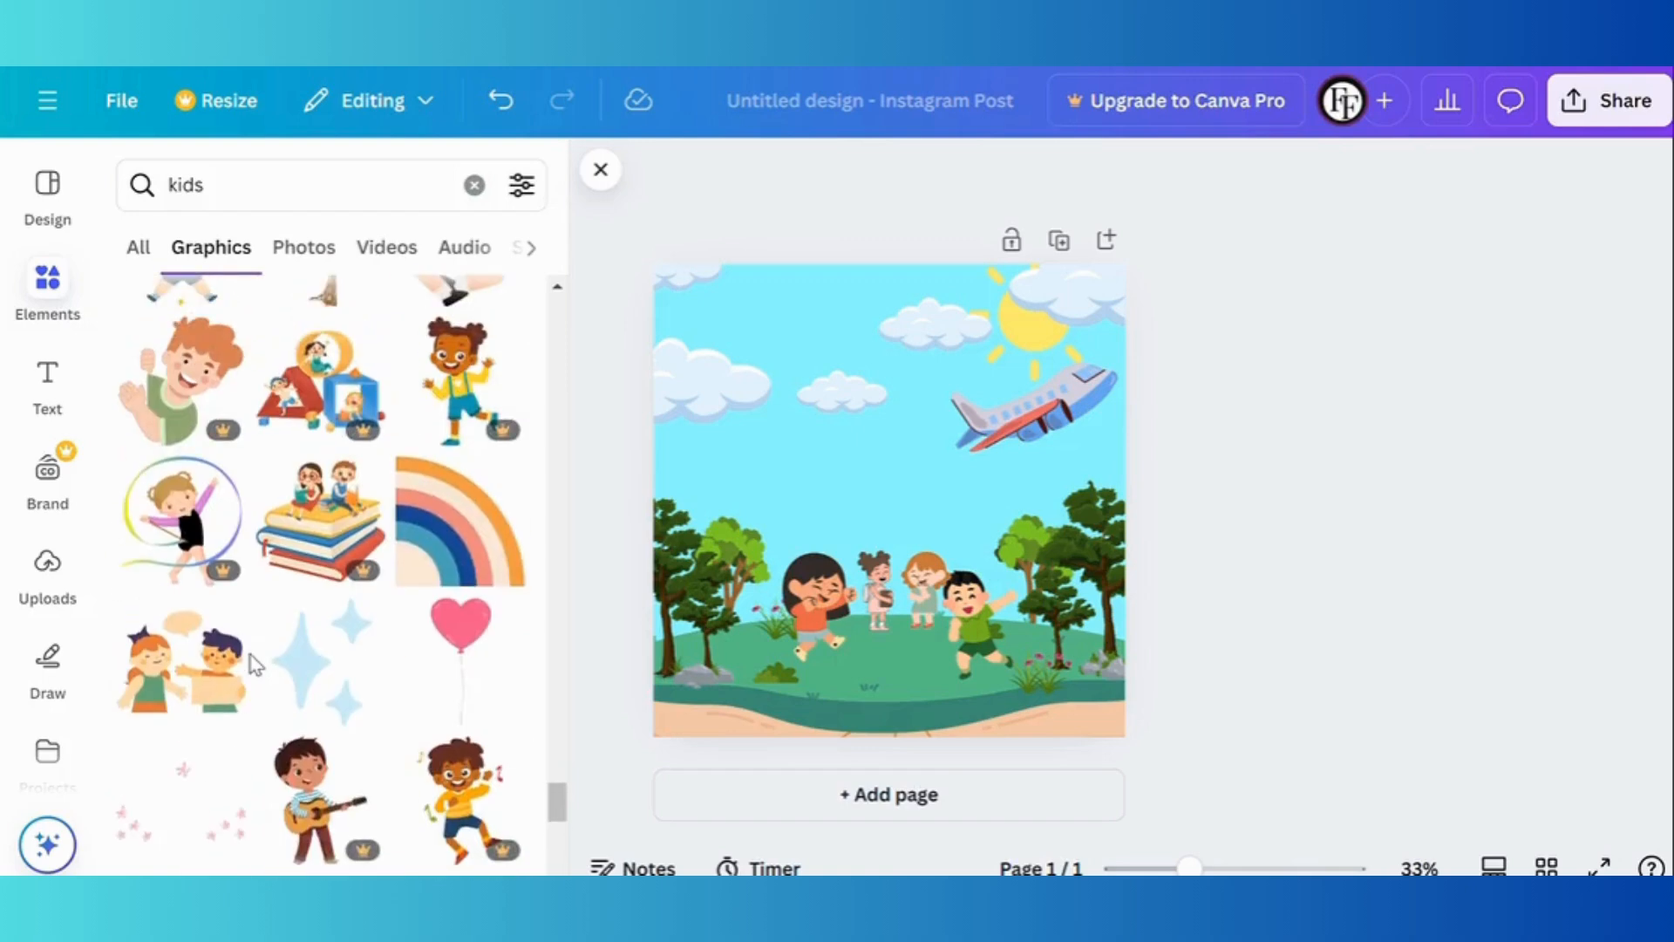
pyautogui.scroll(-5, 253, 664)
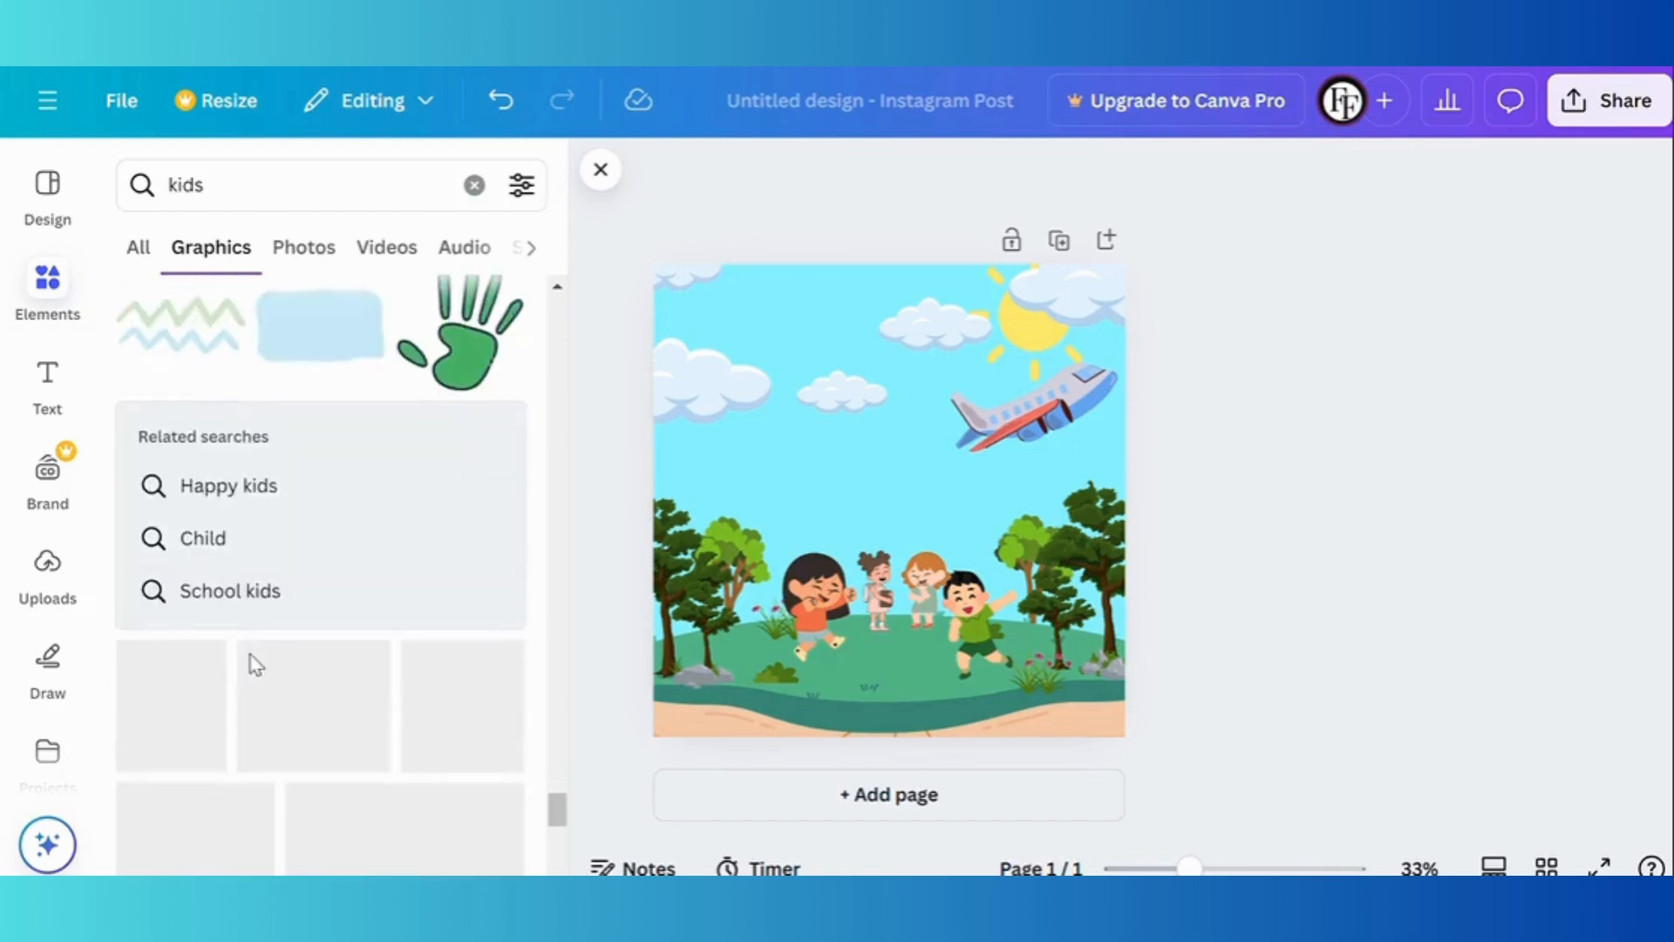
pyautogui.click(277, 409)
pyautogui.scroll(-10, 277, 418)
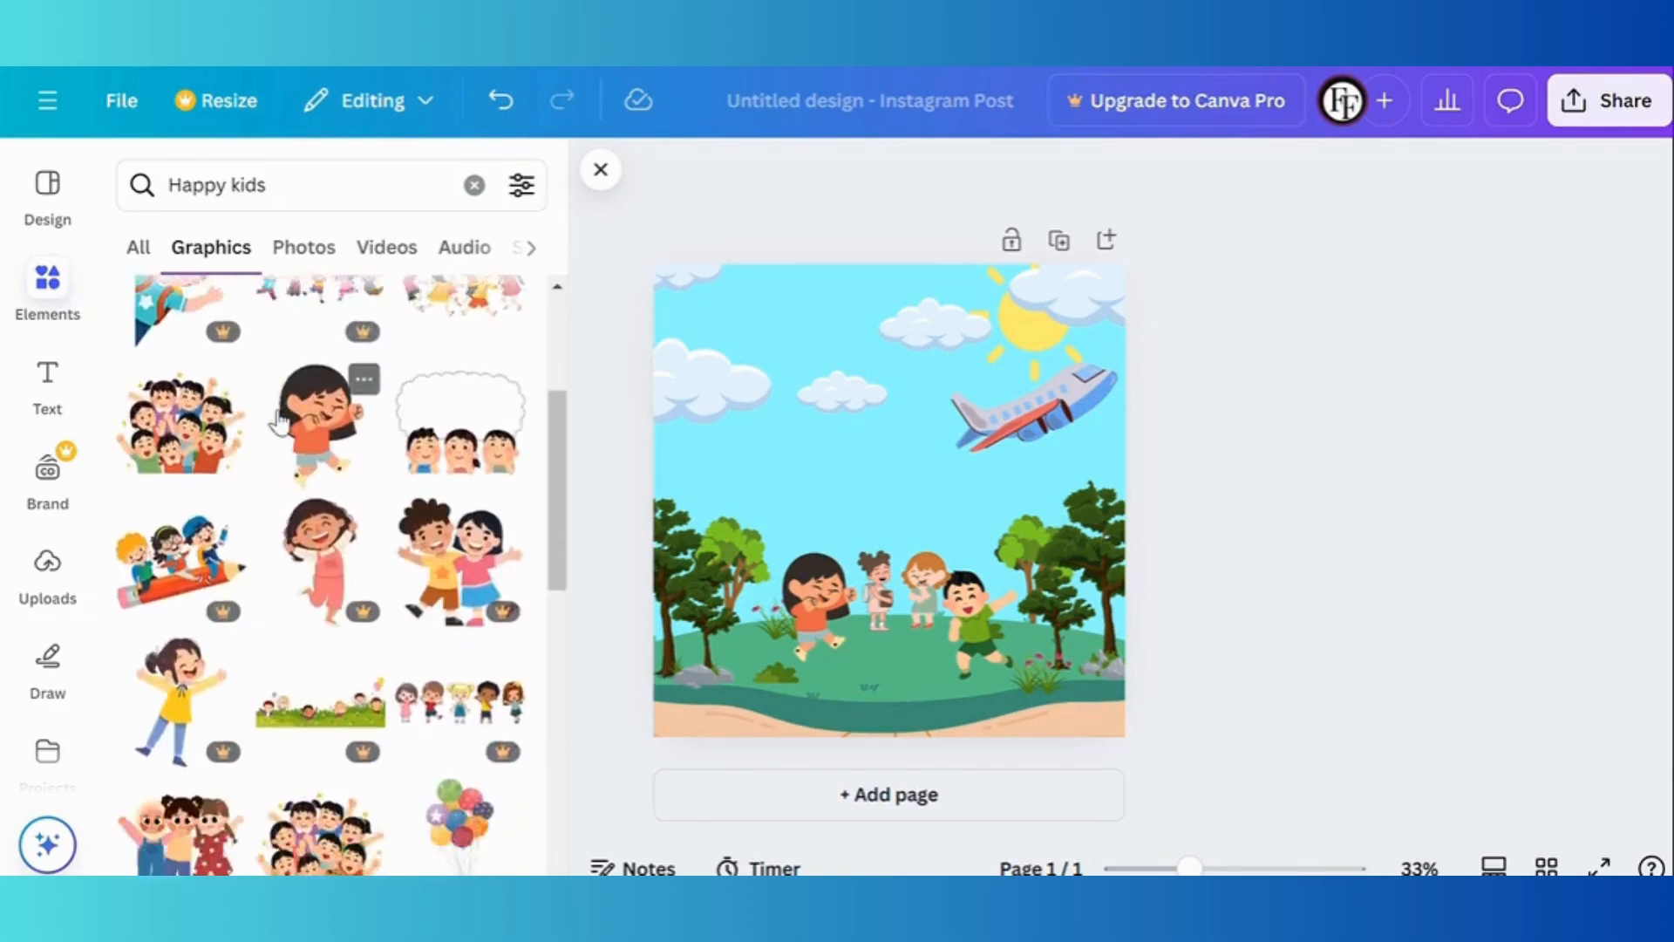
pyautogui.scroll(-5, 277, 418)
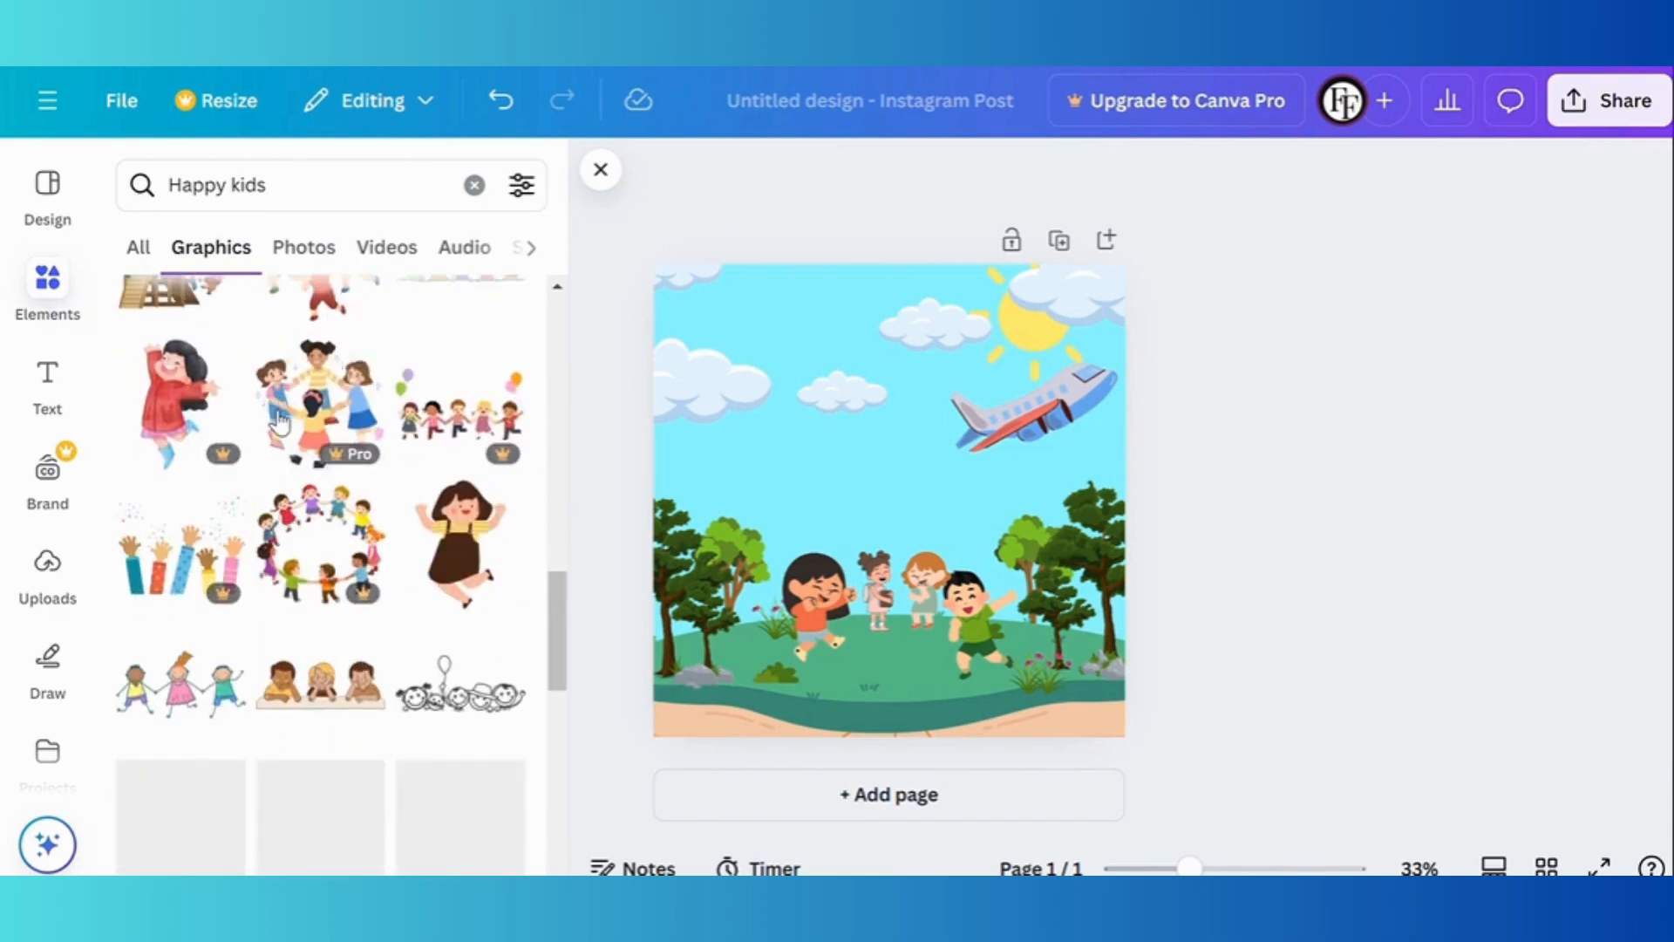
# Try a reduced jumping girl in a brown dress at the front of the hill.
pyautogui.click(454, 545)
pyautogui.moveTo(866, 556); pyautogui.dragTo(879, 654)
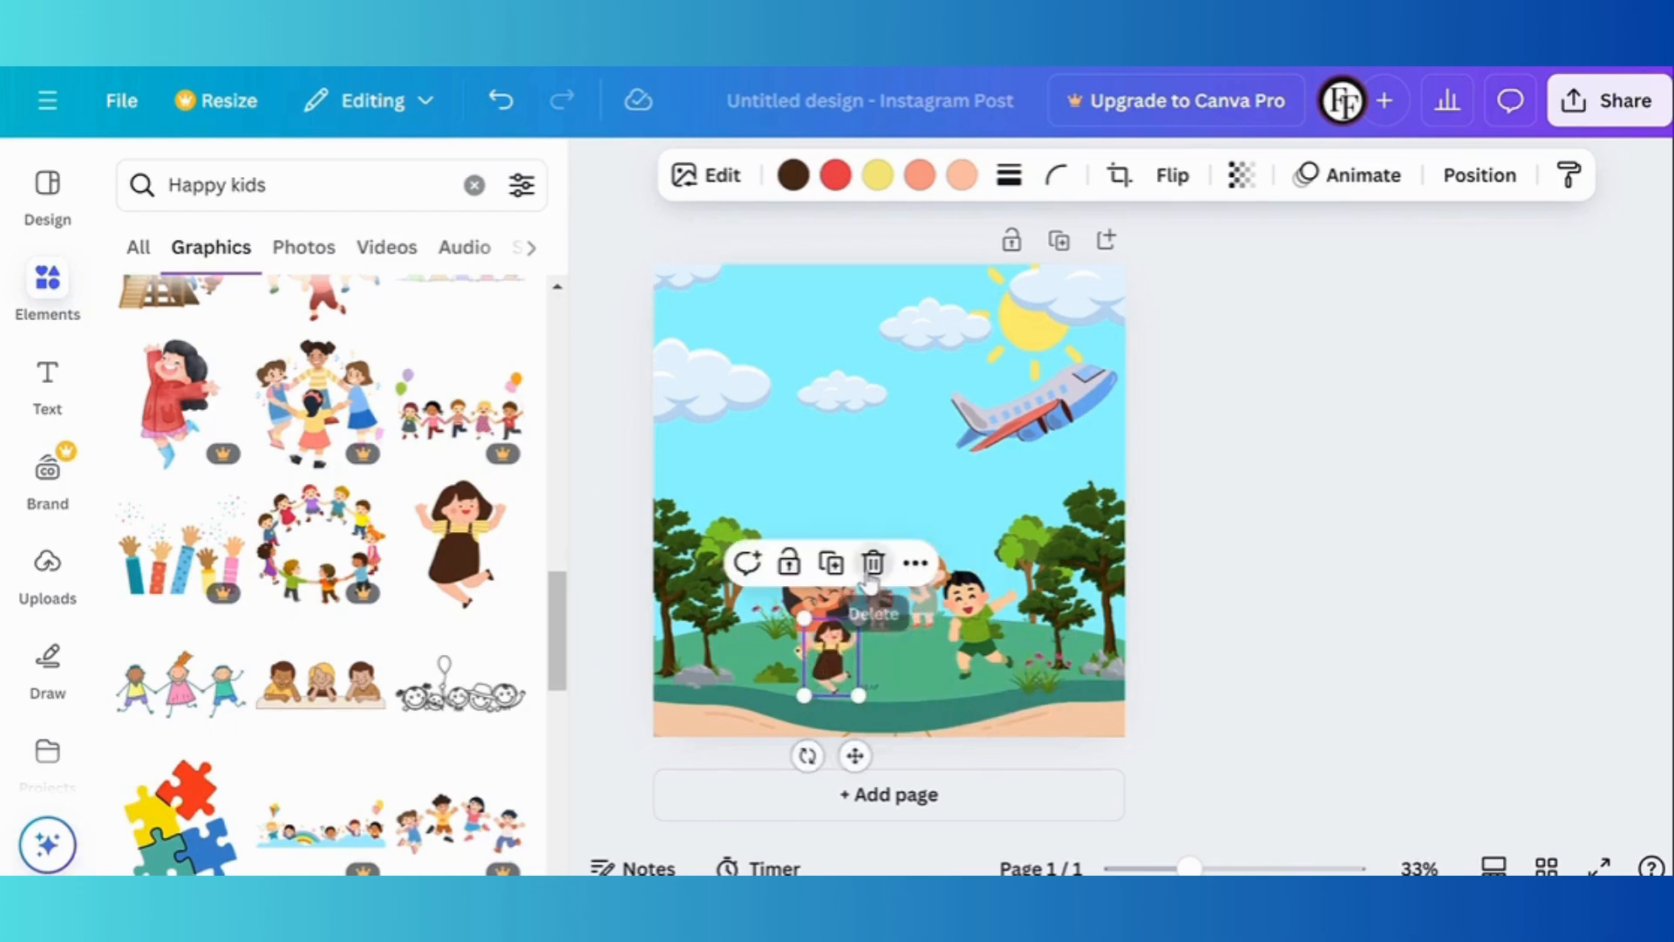
pyautogui.click(872, 563)
# Shrink the boy in green slightly and reduce the girl in the orange shirt to about 145 by 208.
pyautogui.scroll(-10, 323, 566)
pyautogui.click(983, 624)
pyautogui.moveTo(1017, 571); pyautogui.dragTo(1005, 585)
pyautogui.click(826, 629)
pyautogui.moveTo(859, 548); pyautogui.dragTo(846, 566)
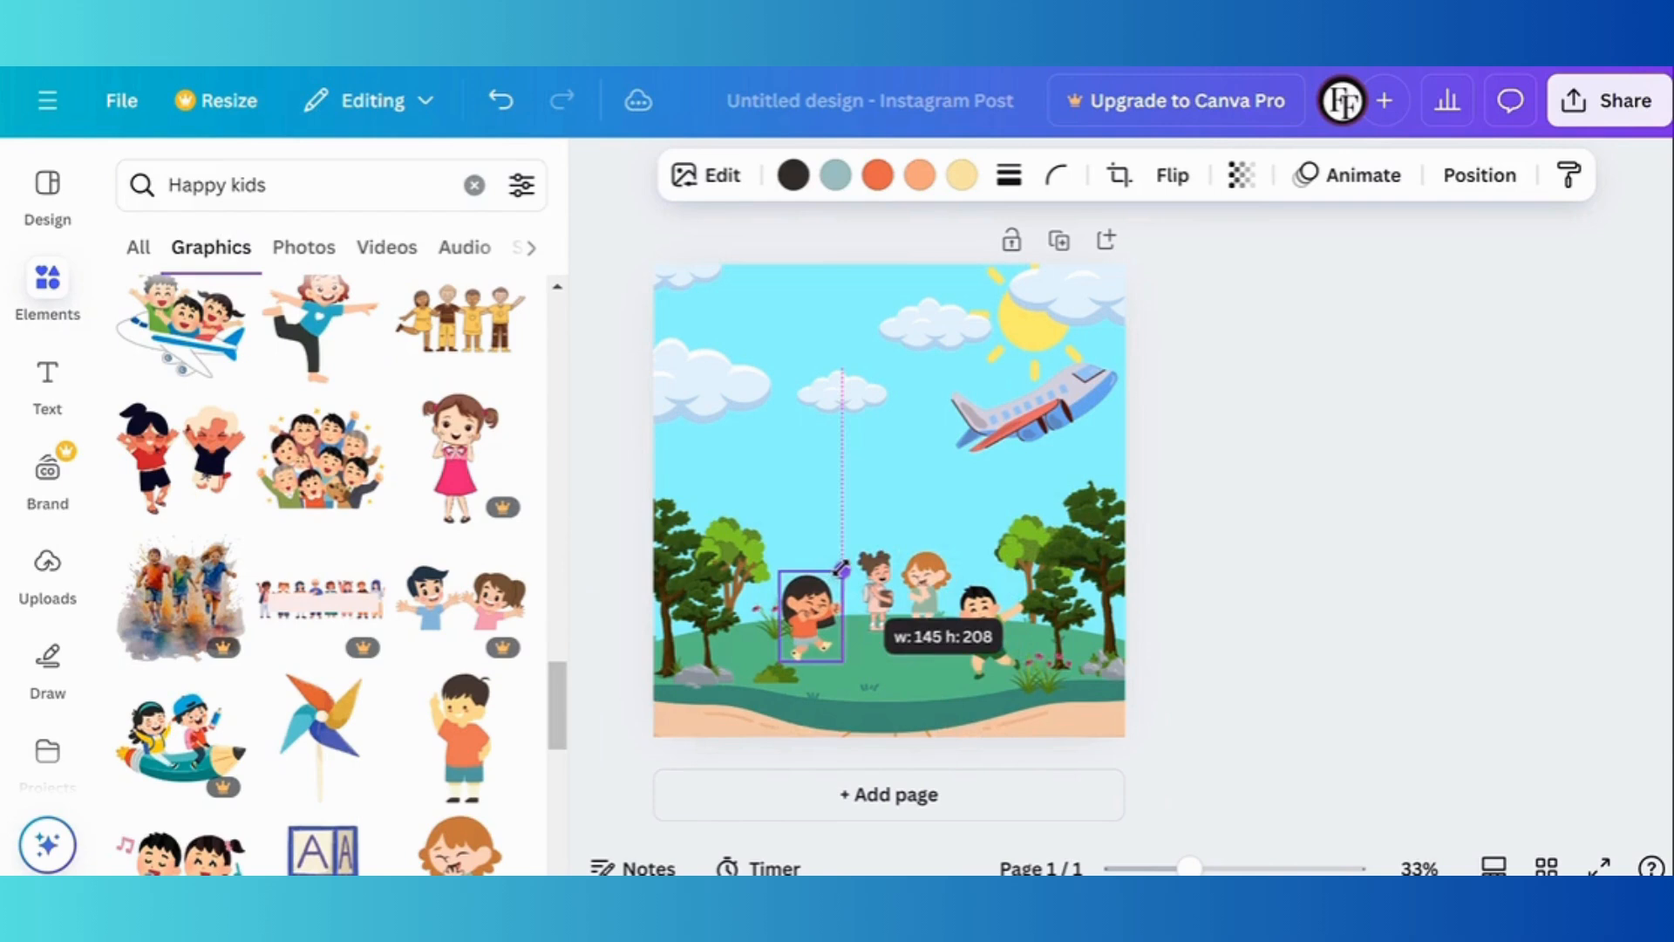
# Insert the colourful pinwheel, shrink it, and place it at the hand of the girl in the orange shirt.
pyautogui.click(321, 760)
pyautogui.moveTo(1002, 314); pyautogui.dragTo(805, 639)
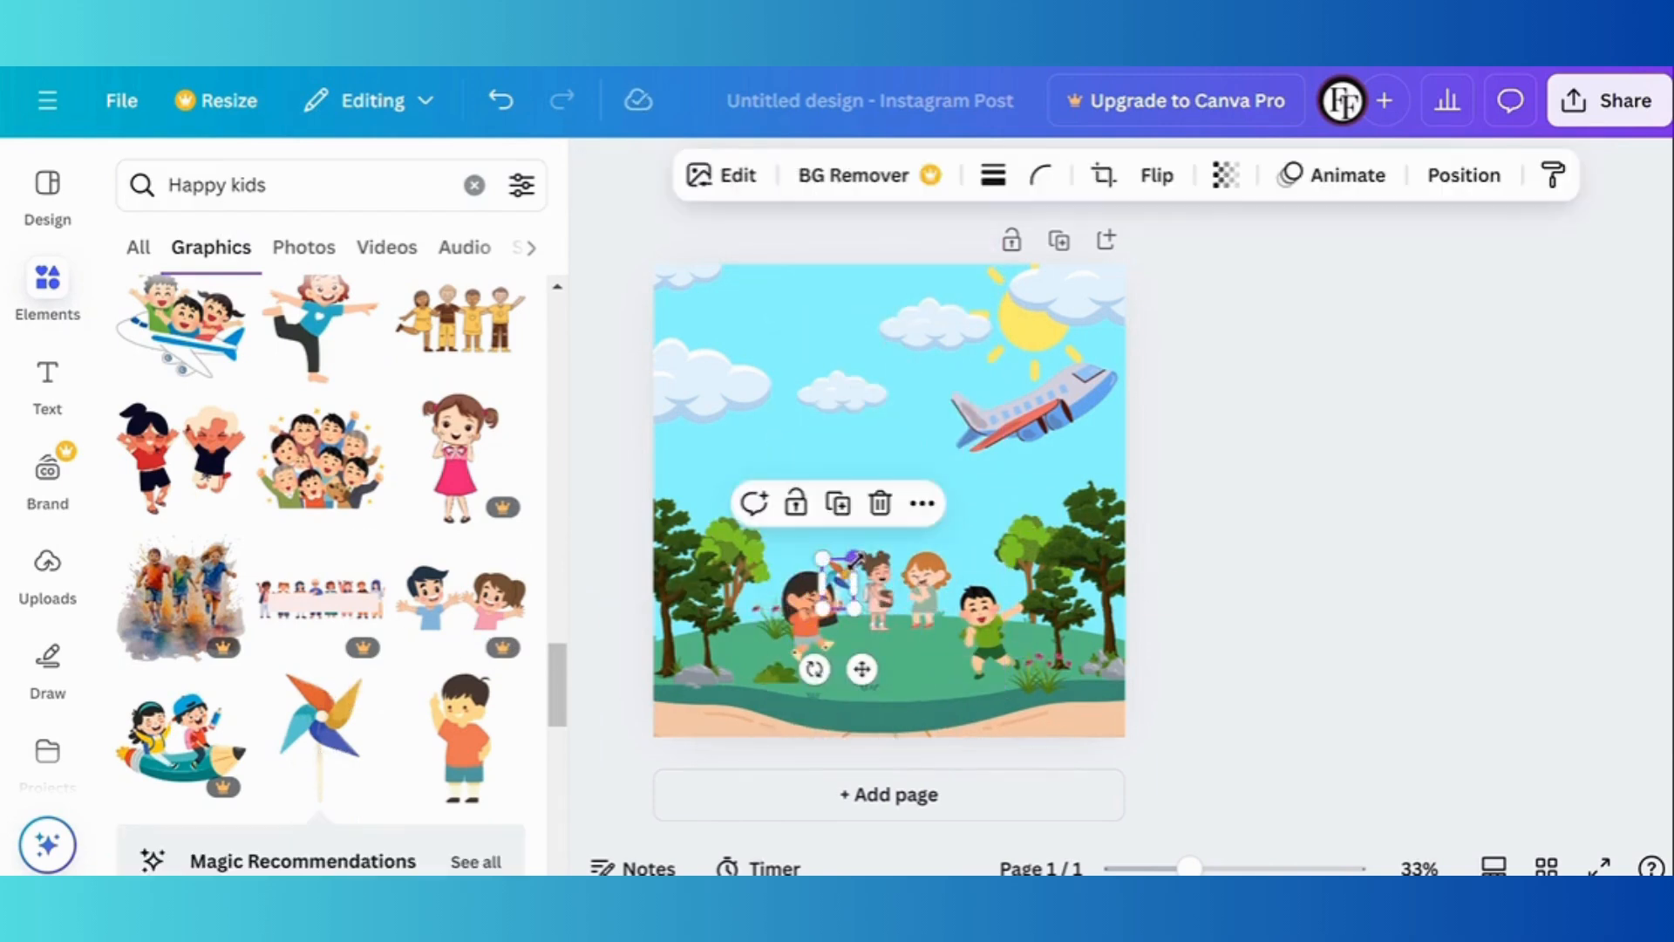
pyautogui.click(1155, 524)
pyautogui.click(842, 571)
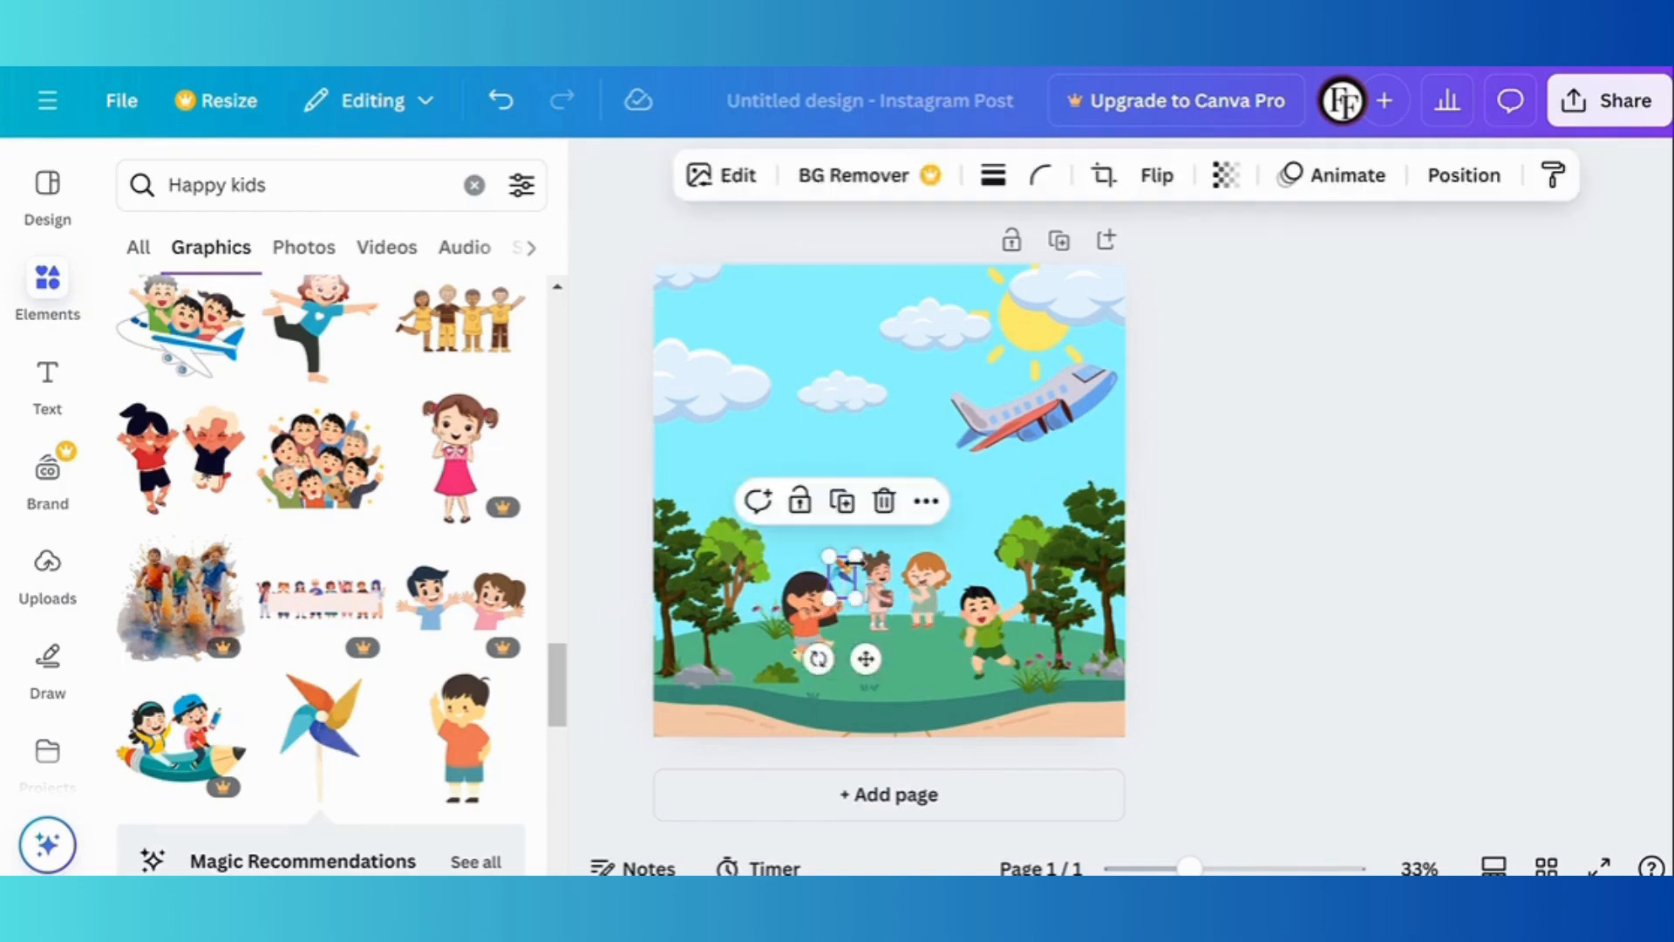
pyautogui.click(1274, 355)
# Enlarge the backpack girl and the ginger-haired girl in the middle to match the other children.
pyautogui.scroll(-8, 404, 695)
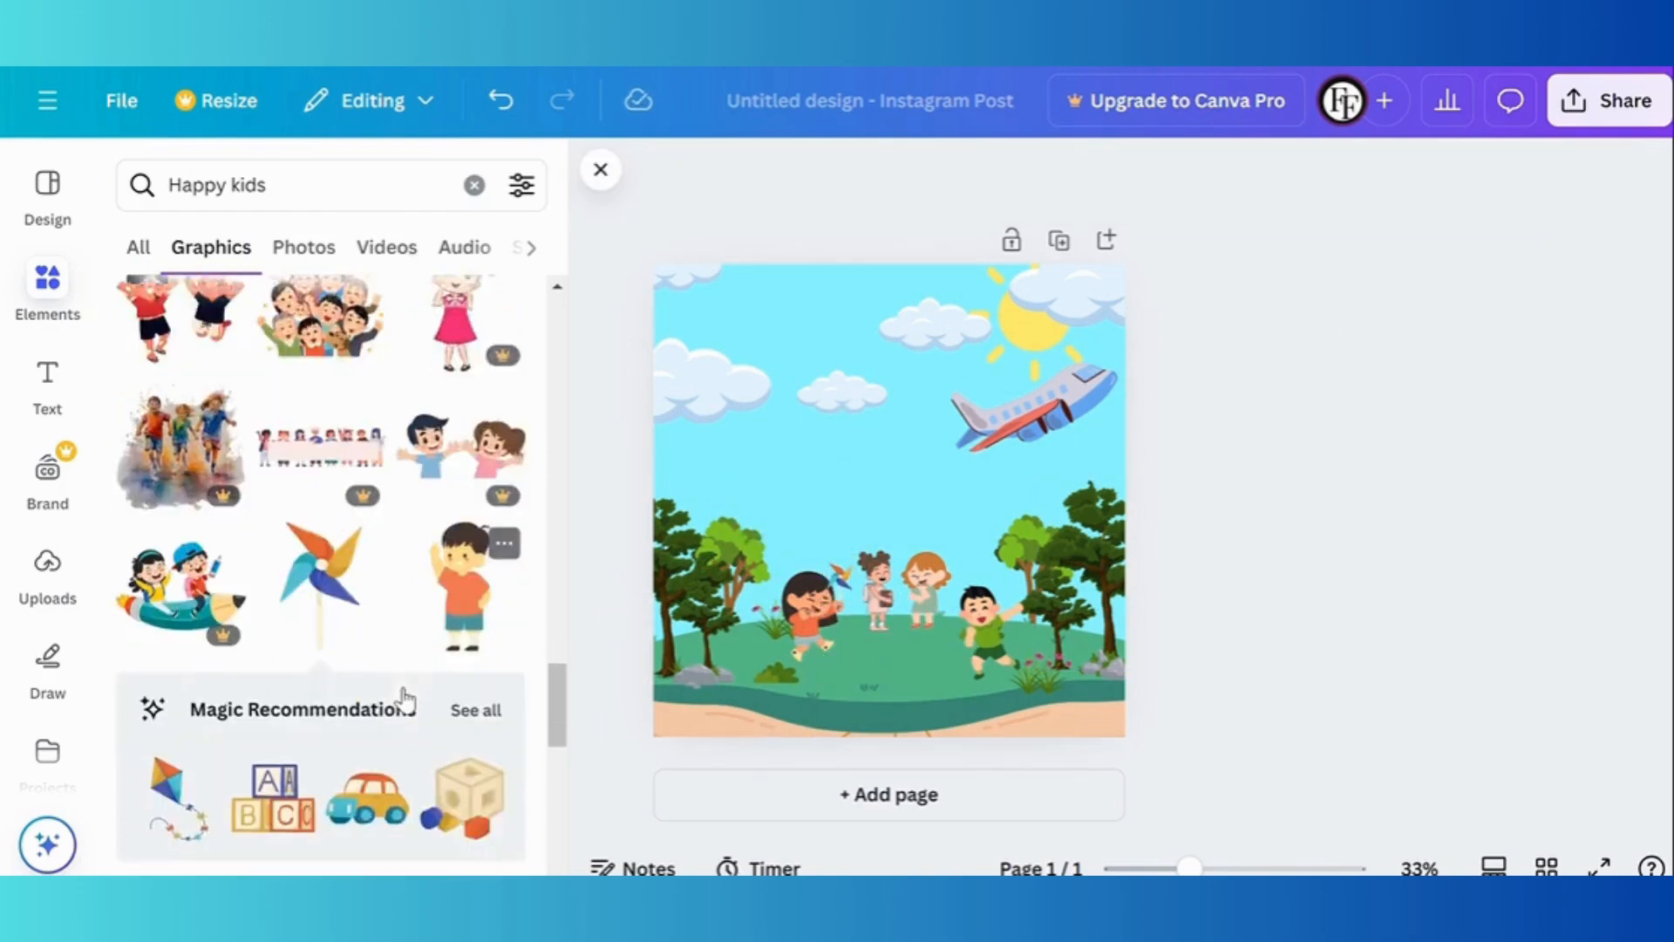
pyautogui.scroll(-5, 403, 697)
pyautogui.click(881, 602)
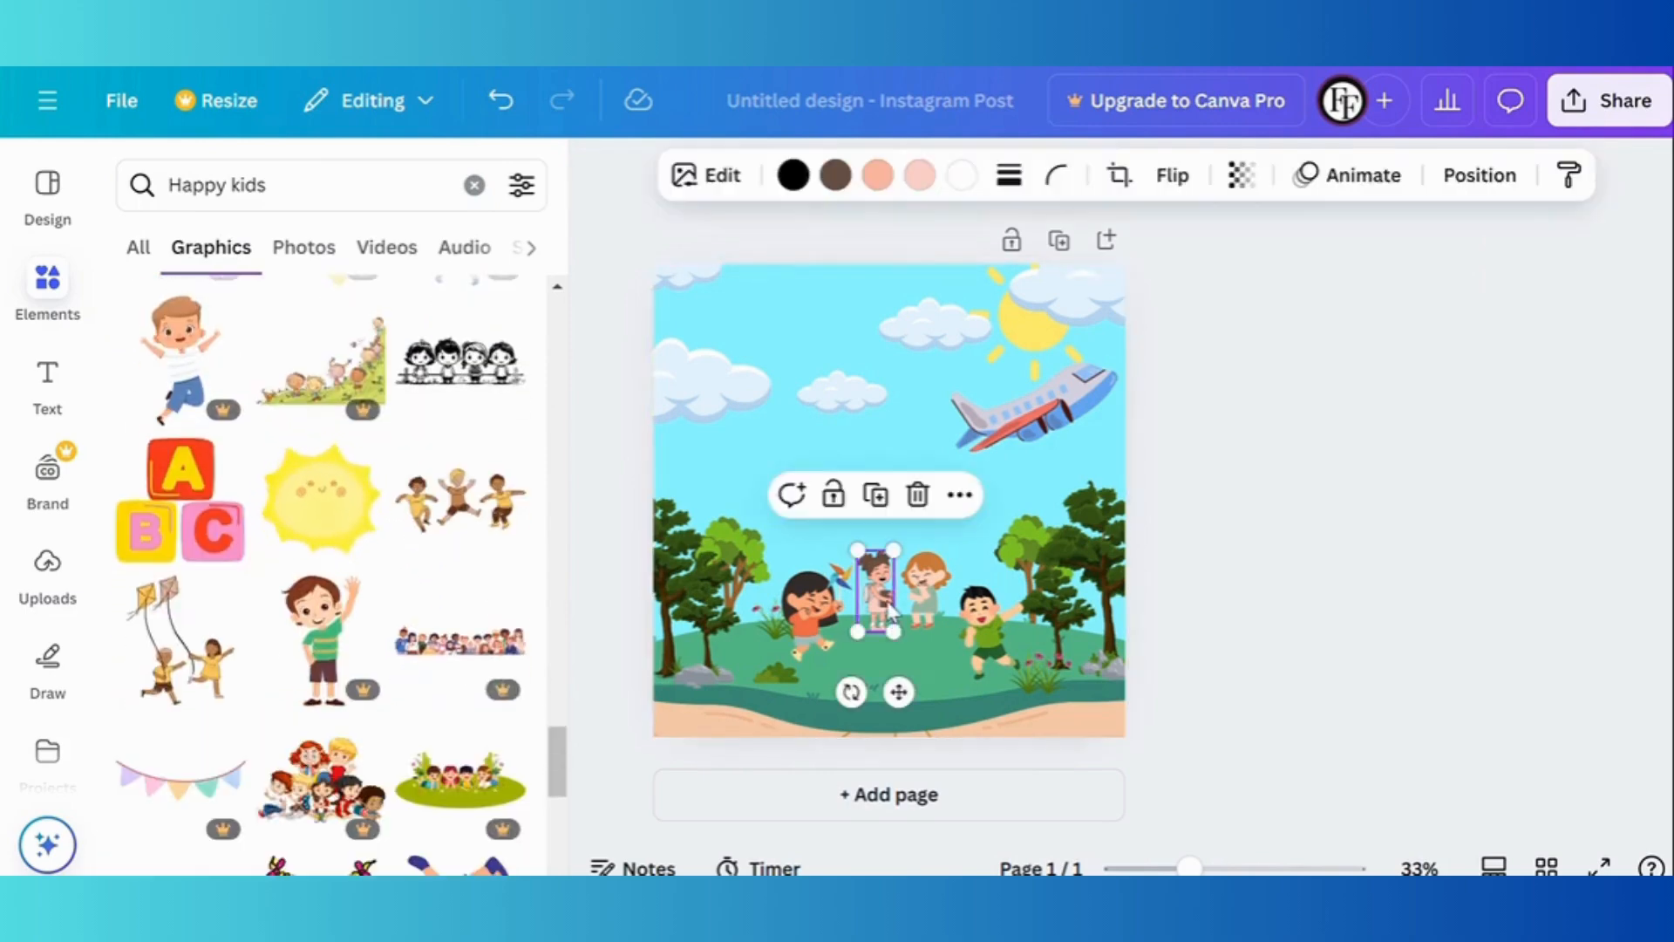
pyautogui.click(940, 607)
pyautogui.moveTo(953, 628); pyautogui.dragTo(970, 655)
pyautogui.click(1168, 590)
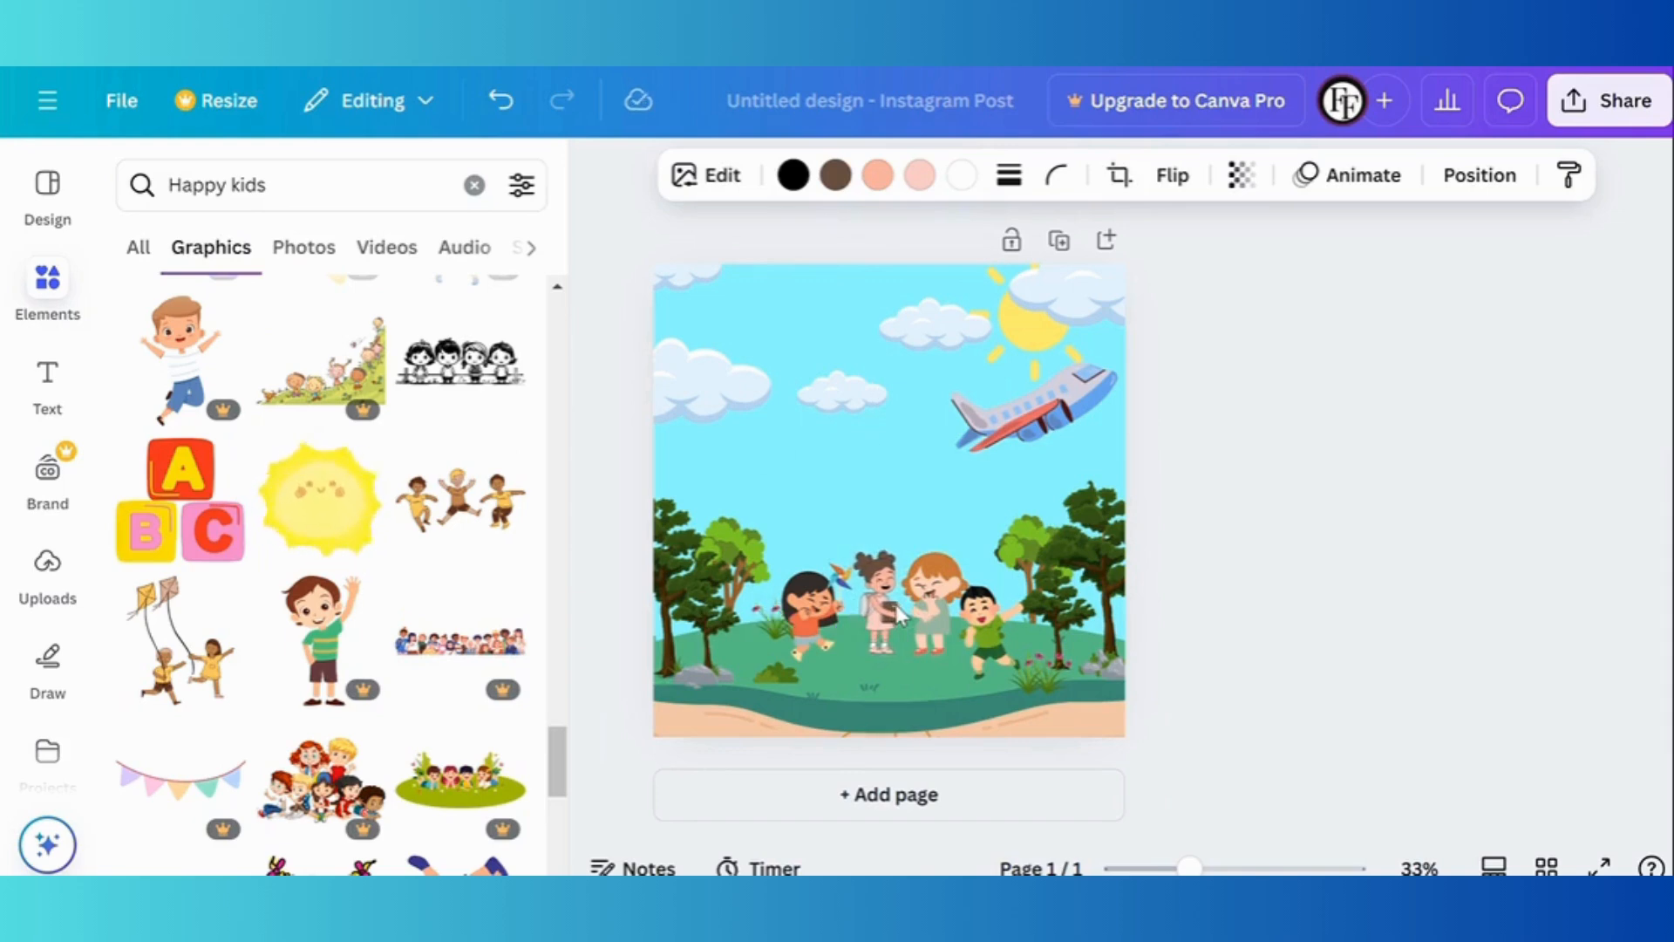
pyautogui.click(928, 613)
pyautogui.press('Escape')
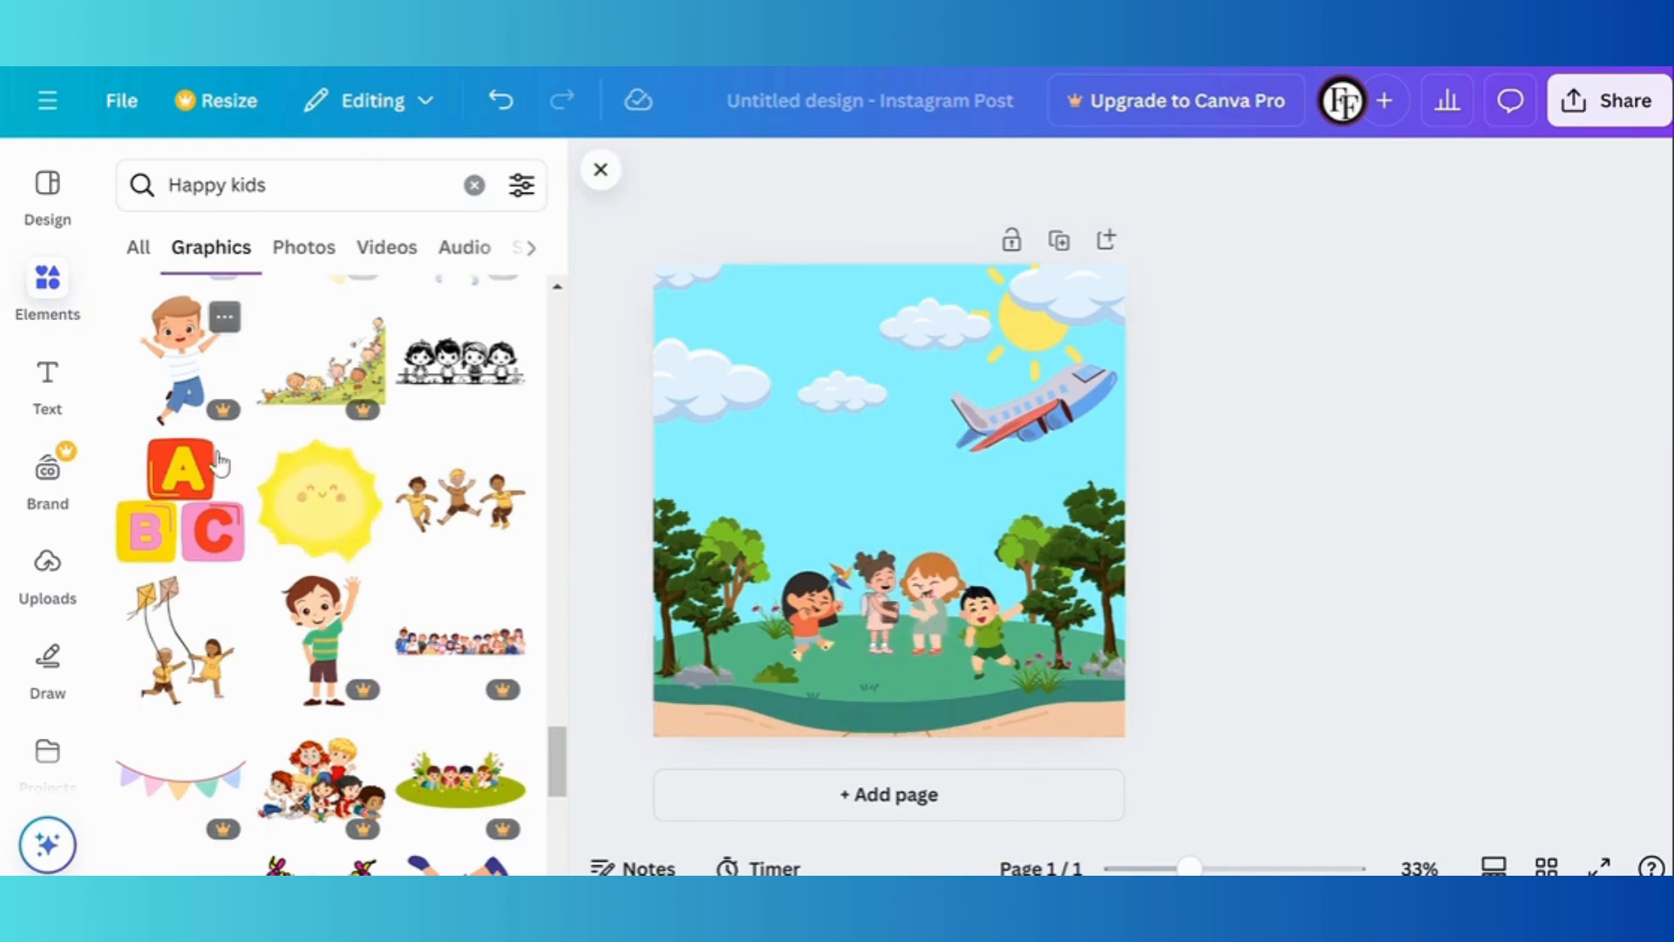
# Replace the graphics search term with "A" and run the search.
pyautogui.click(306, 185)
pyautogui.press('BackSpace')
pyautogui.press('BackSpace')
pyautogui.press('BackSpace')
pyautogui.press('BackSpace')
pyautogui.press('BackSpace')
pyautogui.press('BackSpace')
pyautogui.press('BackSpace')
pyautogui.press('BackSpace')
pyautogui.press('BackSpace')
pyautogui.press('BackSpace')
pyautogui.write('A')
pyautogui.press('Return')
# Insert the yellow outlined letter A graphic, shrink it, and place it over the cloud in the upper-left sky.
pyautogui.scroll(-15, 355, 691)
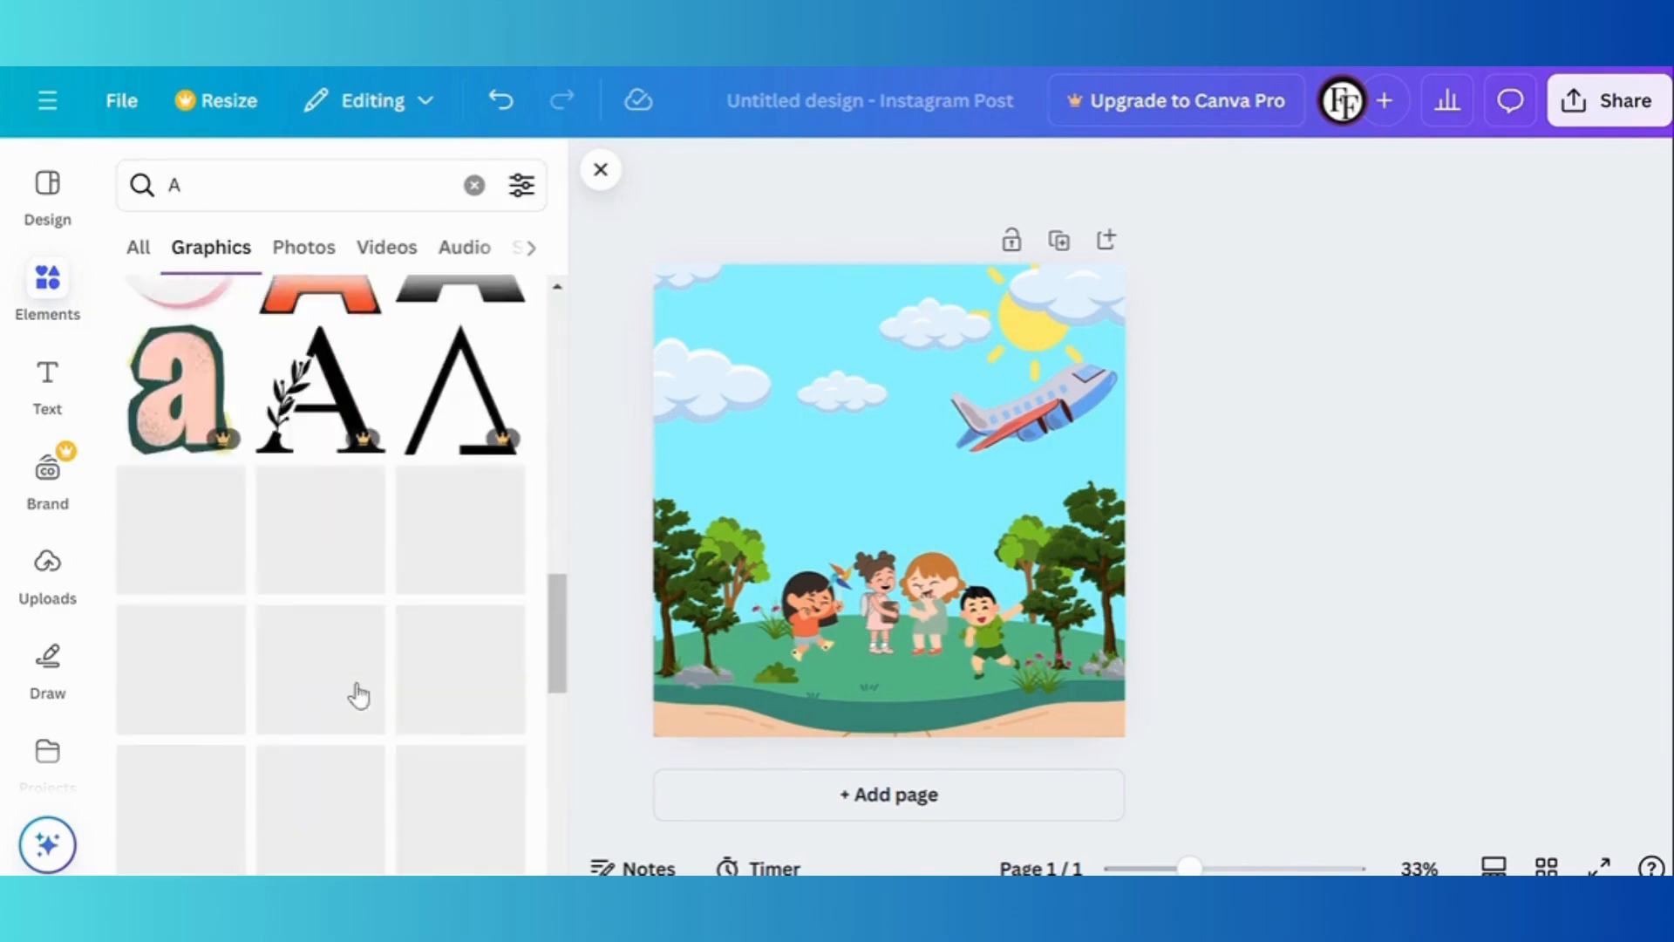
pyautogui.scroll(-5, 358, 695)
pyautogui.click(179, 401)
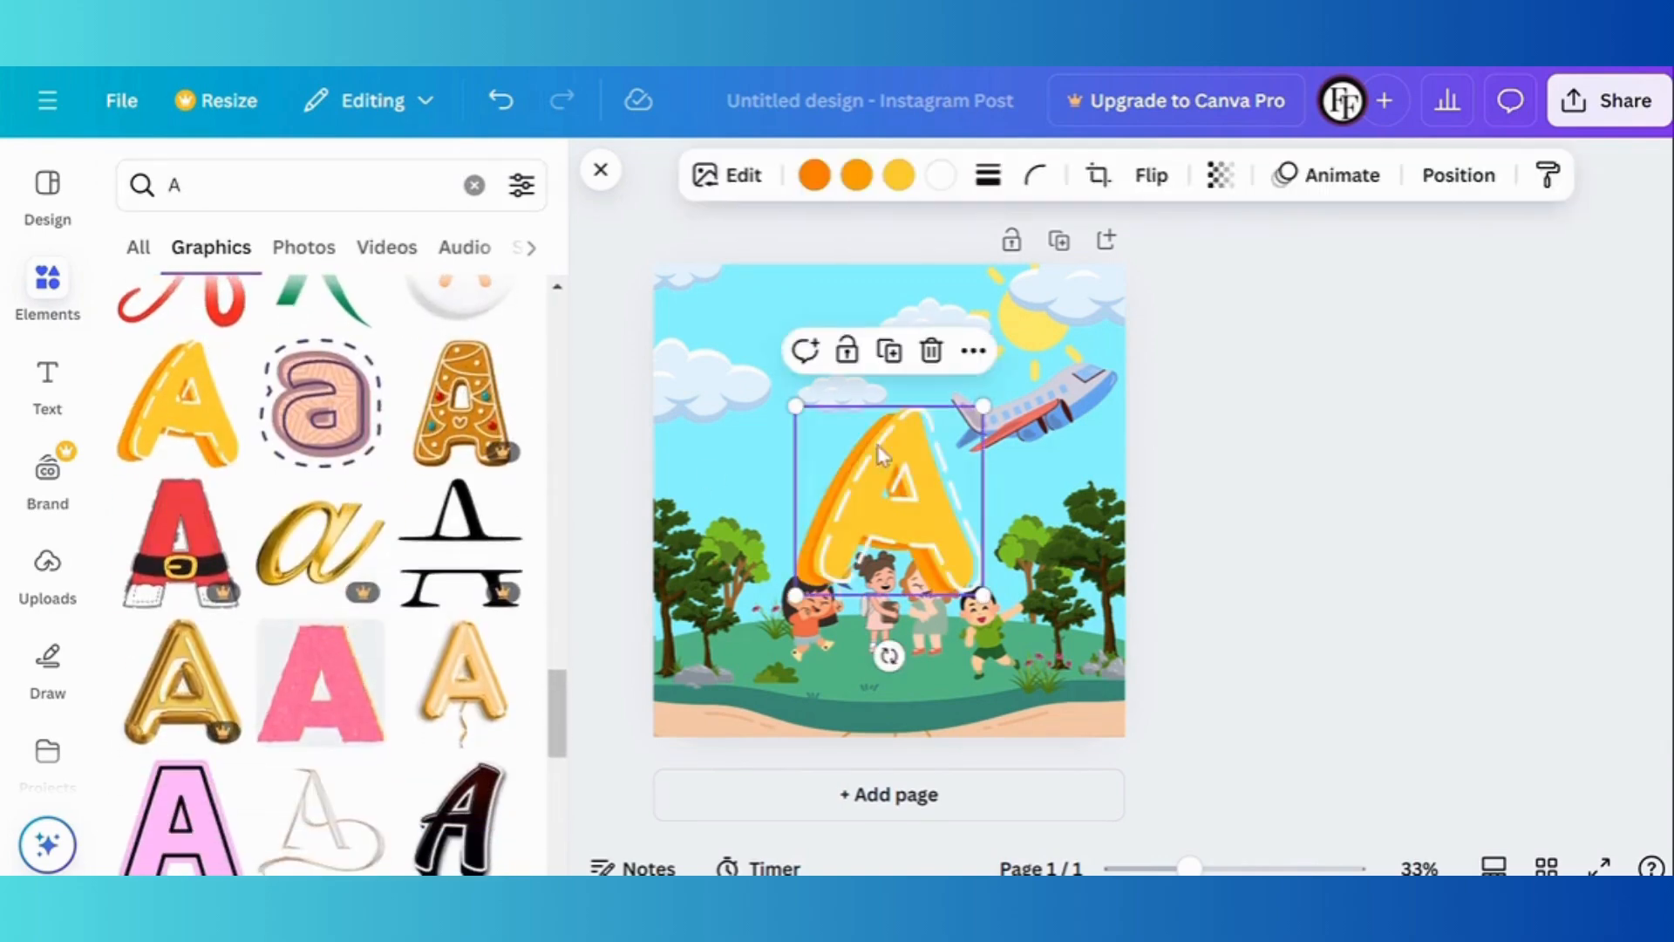
pyautogui.moveTo(994, 330); pyautogui.dragTo(894, 503)
pyautogui.moveTo(825, 555); pyautogui.dragTo(735, 423)
pyautogui.moveTo(685, 367); pyautogui.dragTo(761, 396)
# Insert the matching yellow letter B, shrink it to the size of the A, and place it beside the A.
pyautogui.click(177, 628)
pyautogui.moveTo(975, 405); pyautogui.dragTo(907, 473)
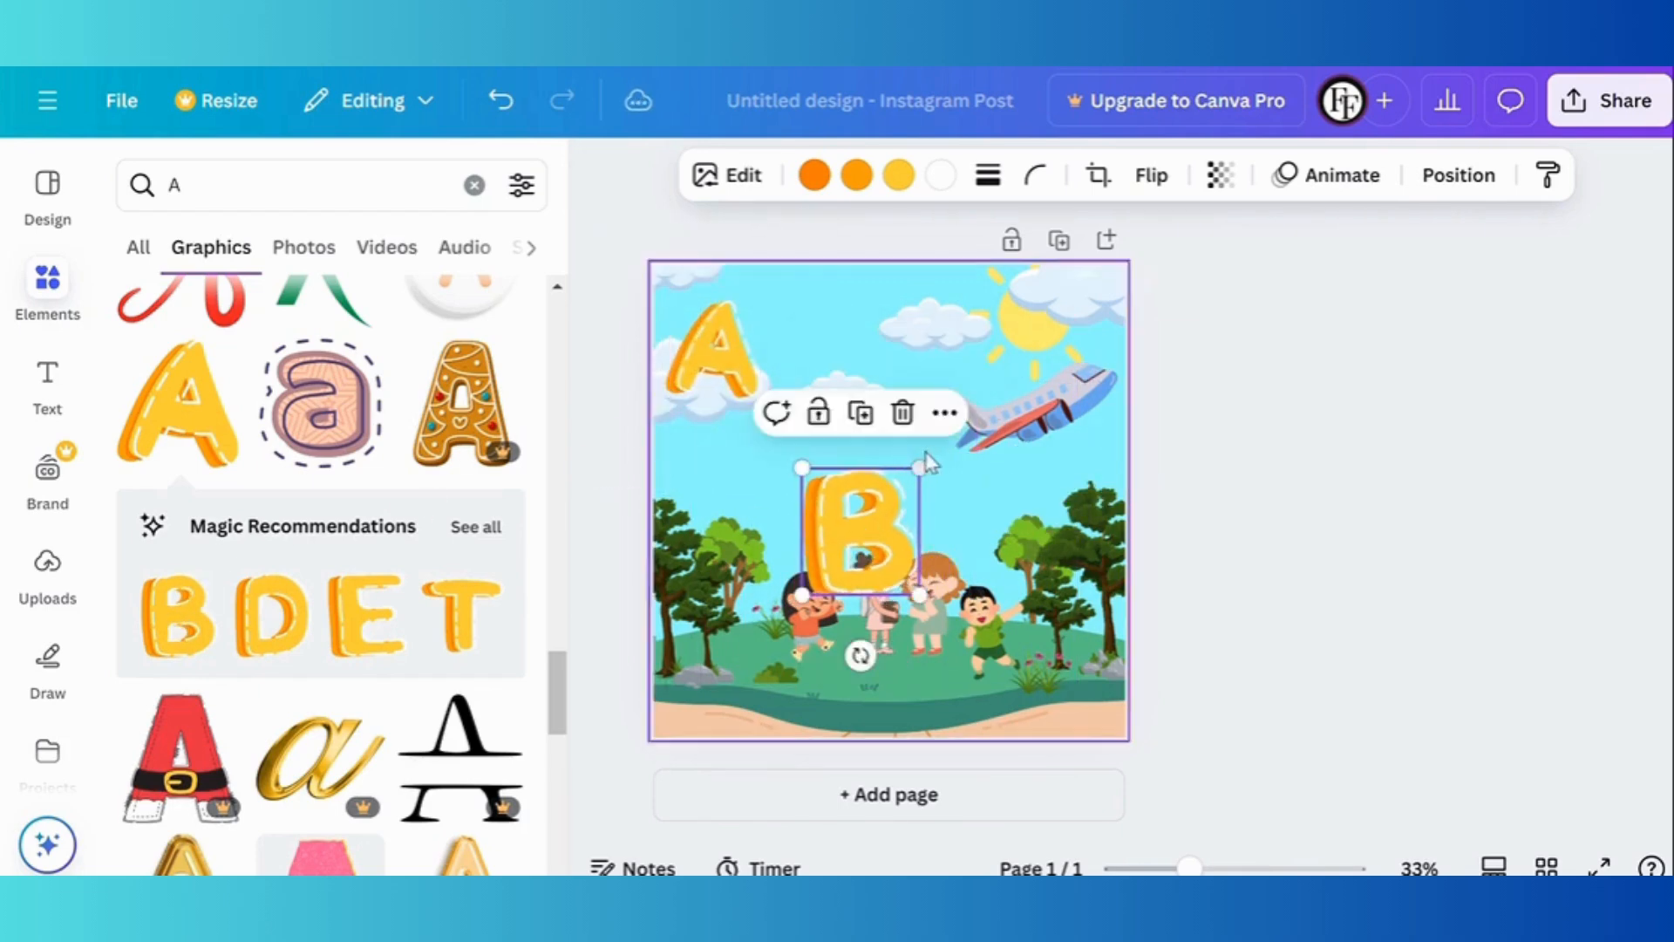
pyautogui.moveTo(862, 531); pyautogui.dragTo(850, 429)
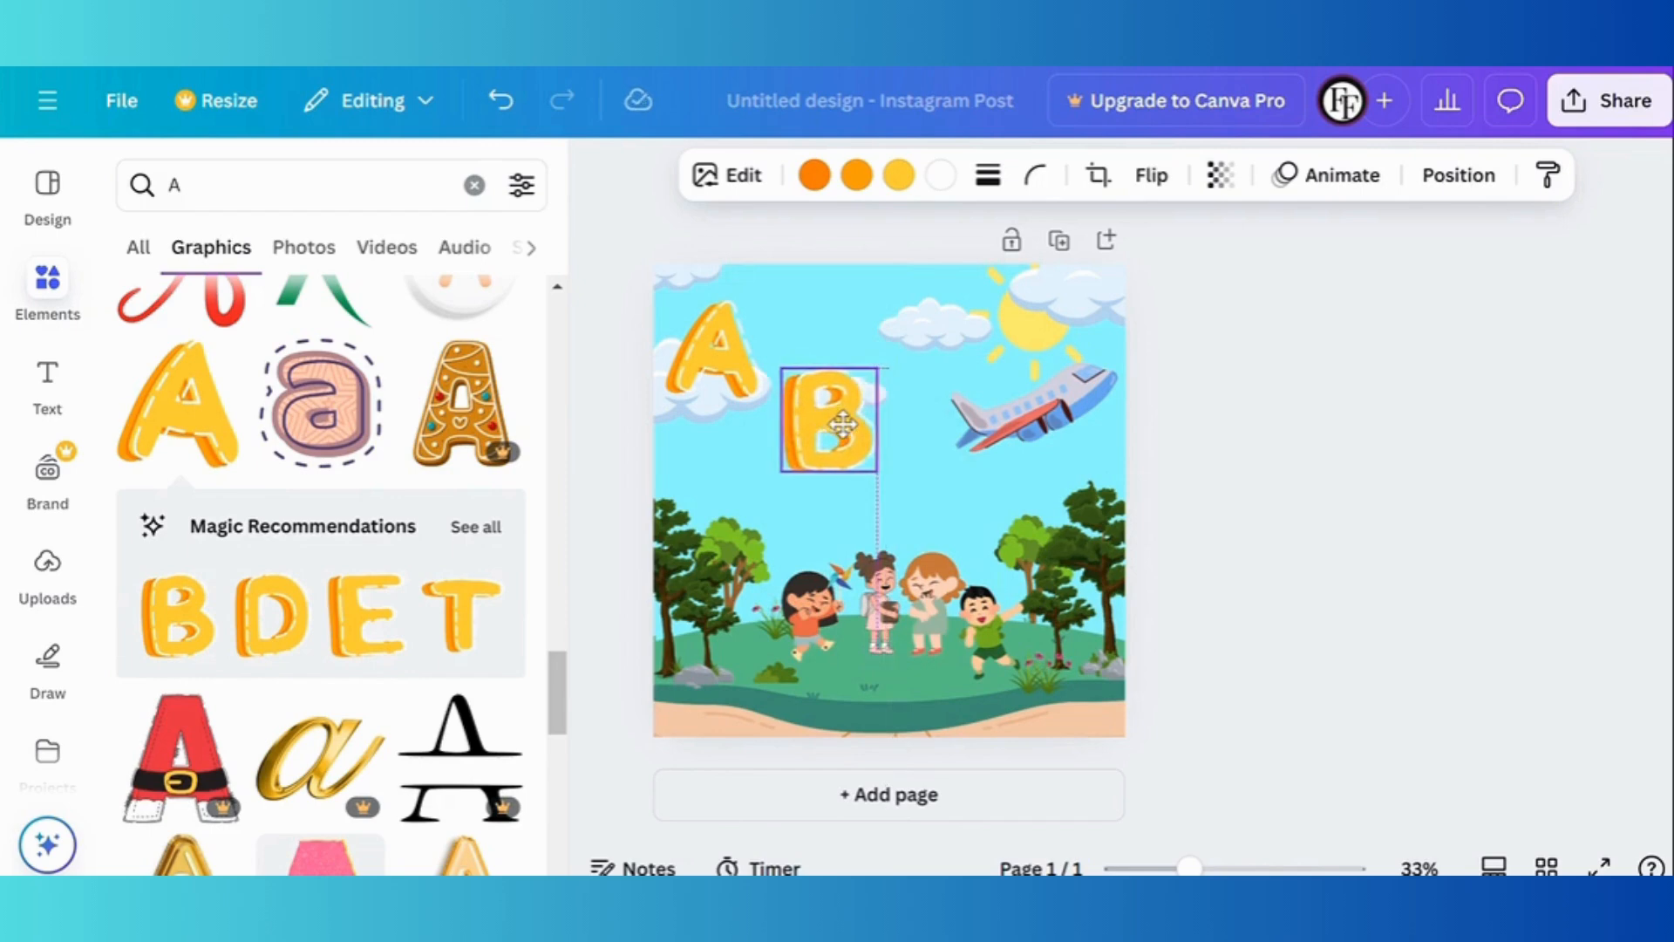
# Insert the matching yellow letter C from the full recommendations, shrink it, and place it beside the sun.
pyautogui.click(475, 526)
pyautogui.click(458, 741)
pyautogui.moveTo(981, 397); pyautogui.dragTo(920, 332)
pyautogui.click(719, 370)
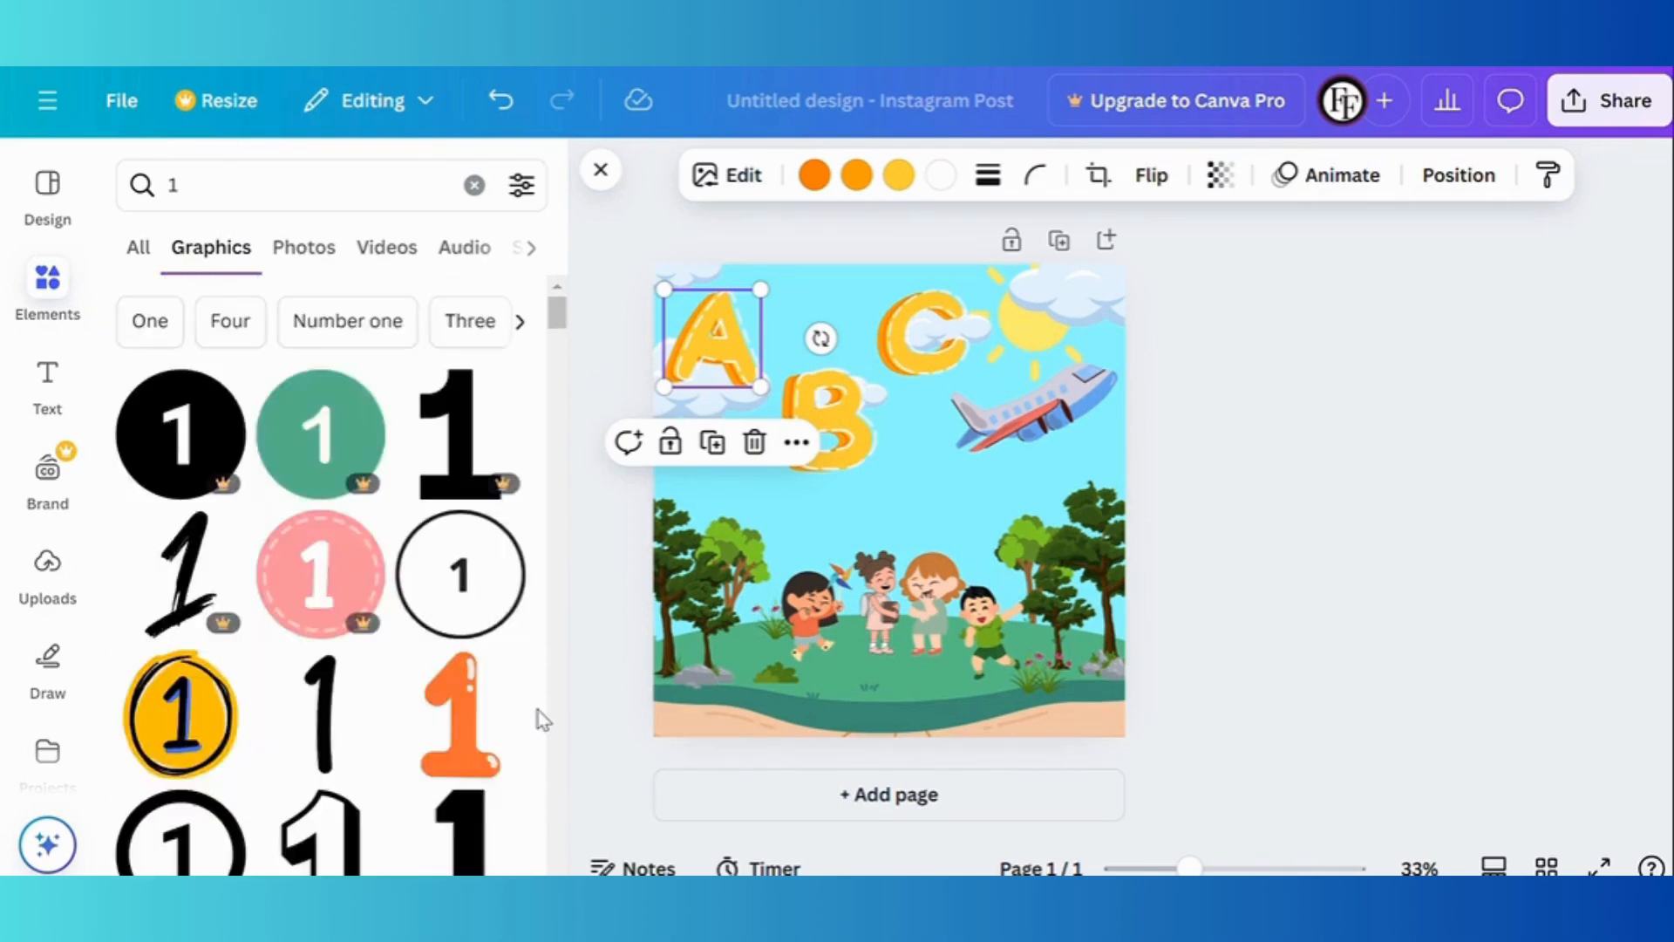
# Insert the glossy orange number 1, recolour it with the yellow of the letter A, and offset a duplicate slightly.
pyautogui.click(433, 506)
pyautogui.click(878, 175)
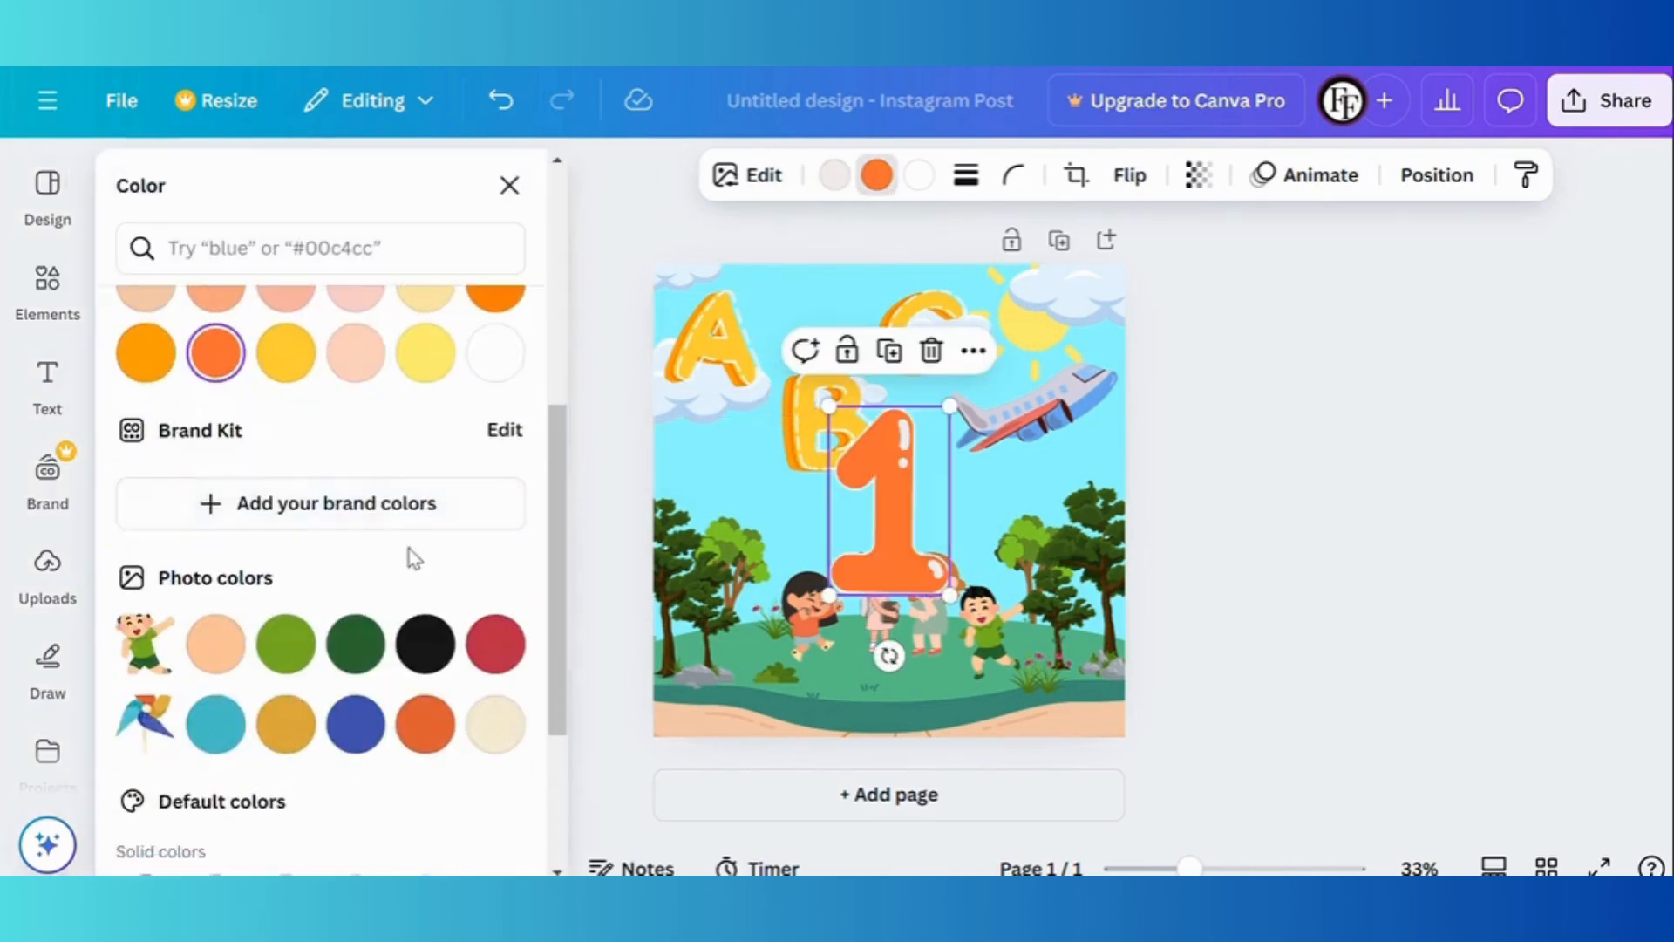
pyautogui.click(707, 341)
pyautogui.moveTo(913, 504); pyautogui.dragTo(901, 493)
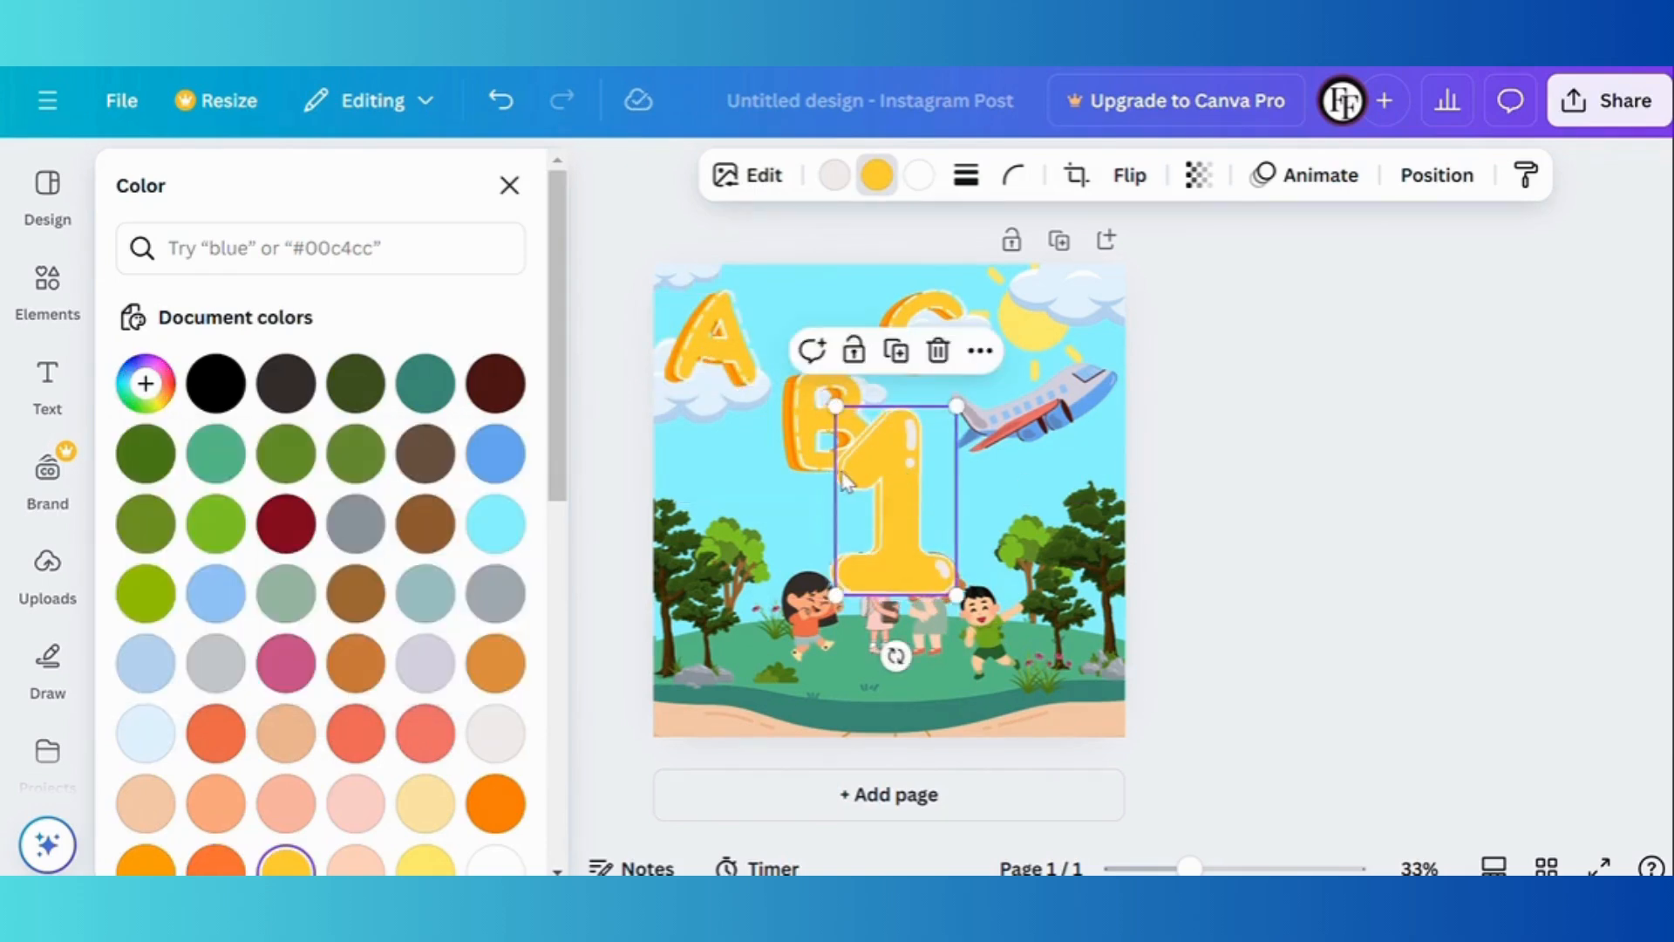
# Recolour the back copy of the glossy 1 with the orange #FD9B0B sampled from the edge of the letter A.
pyautogui.click(1437, 174)
pyautogui.click(422, 260)
pyautogui.click(358, 496)
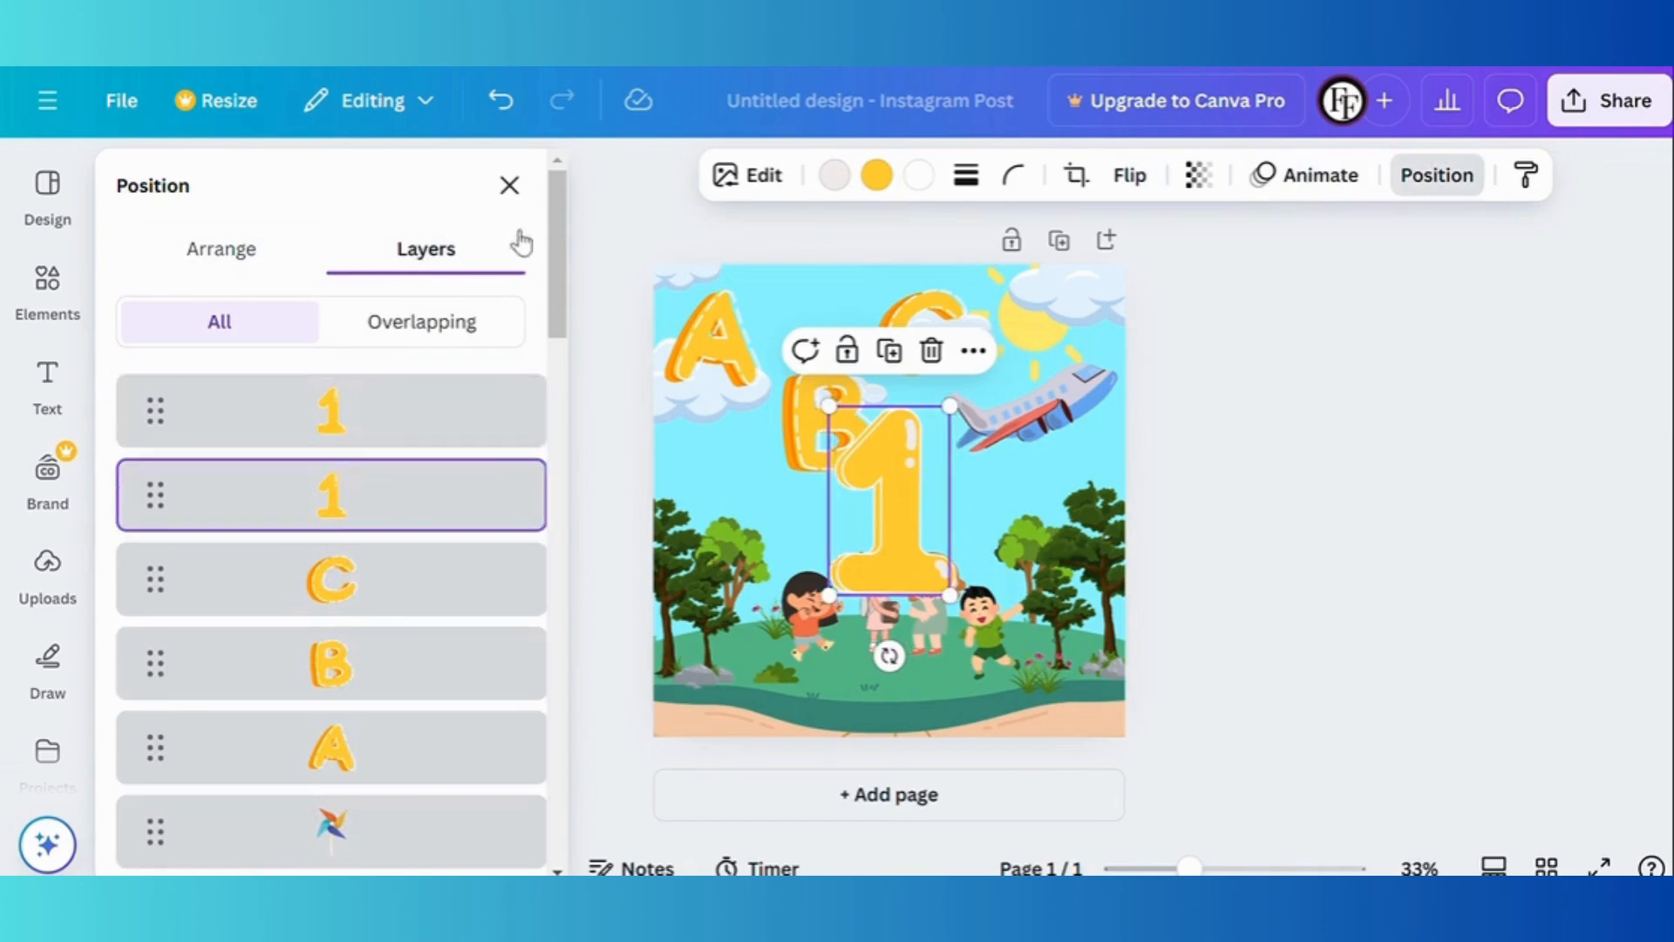
pyautogui.click(509, 184)
pyautogui.click(879, 177)
pyautogui.scroll(-1, 329, 846)
pyautogui.scroll(2, 246, 732)
pyautogui.click(146, 383)
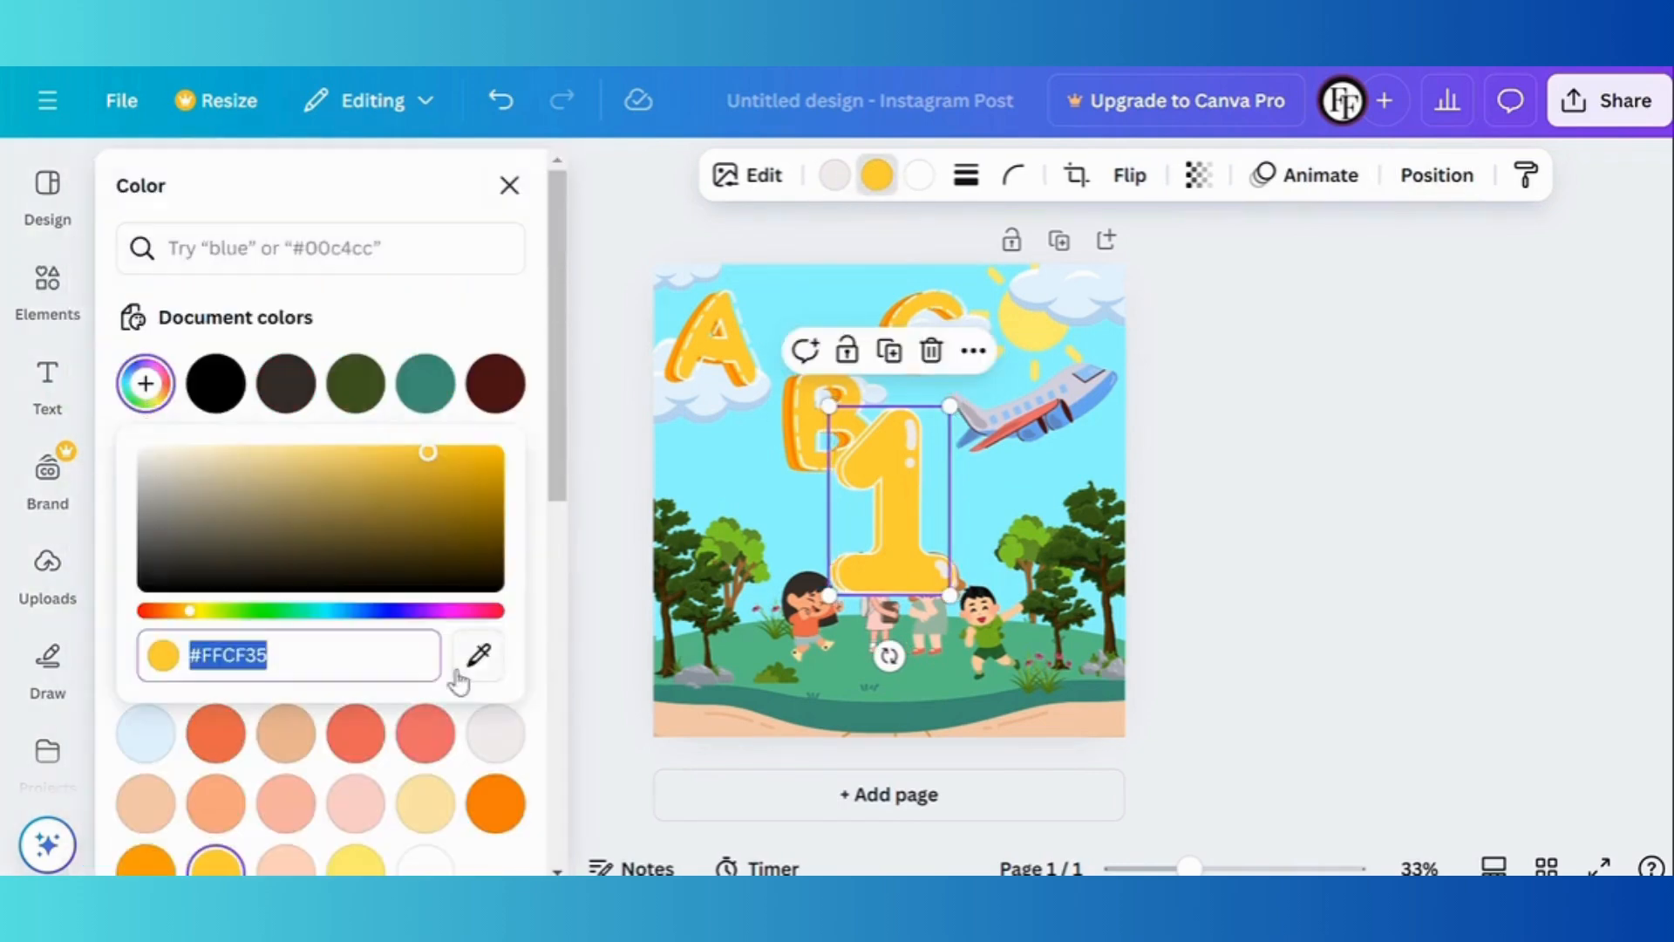
pyautogui.click(479, 655)
pyautogui.click(680, 338)
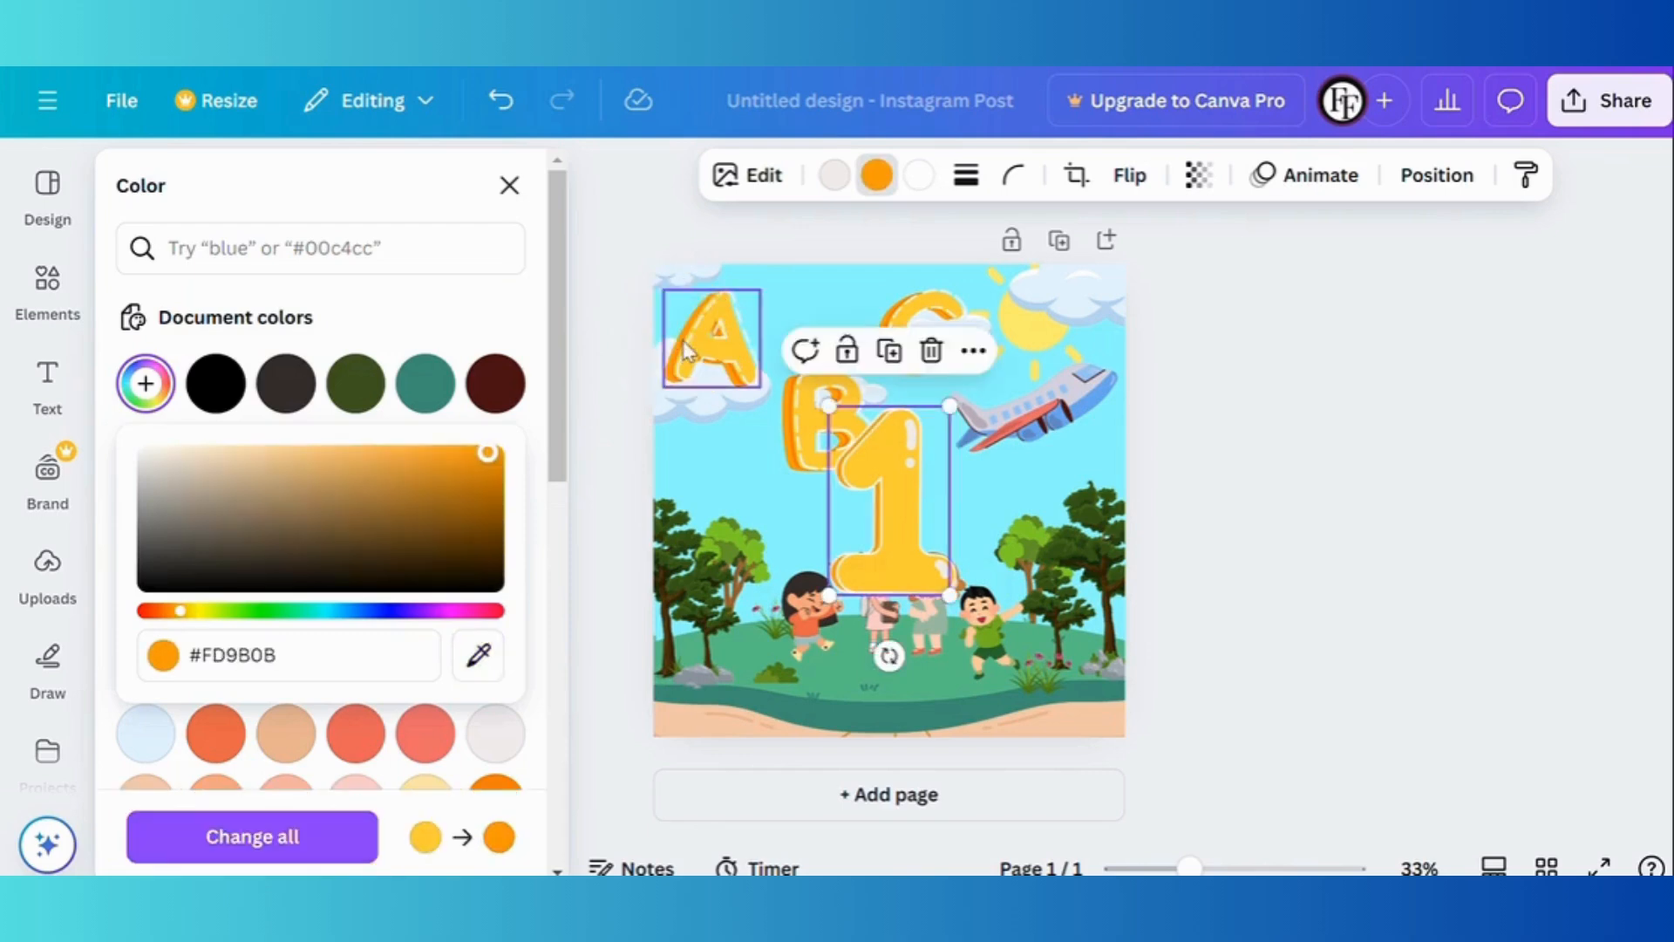
# Group the two stacked glossy 1s, shrink the group, and place it beneath the letter A.
pyautogui.click(1316, 436)
pyautogui.click(890, 512)
pyautogui.click(1431, 174)
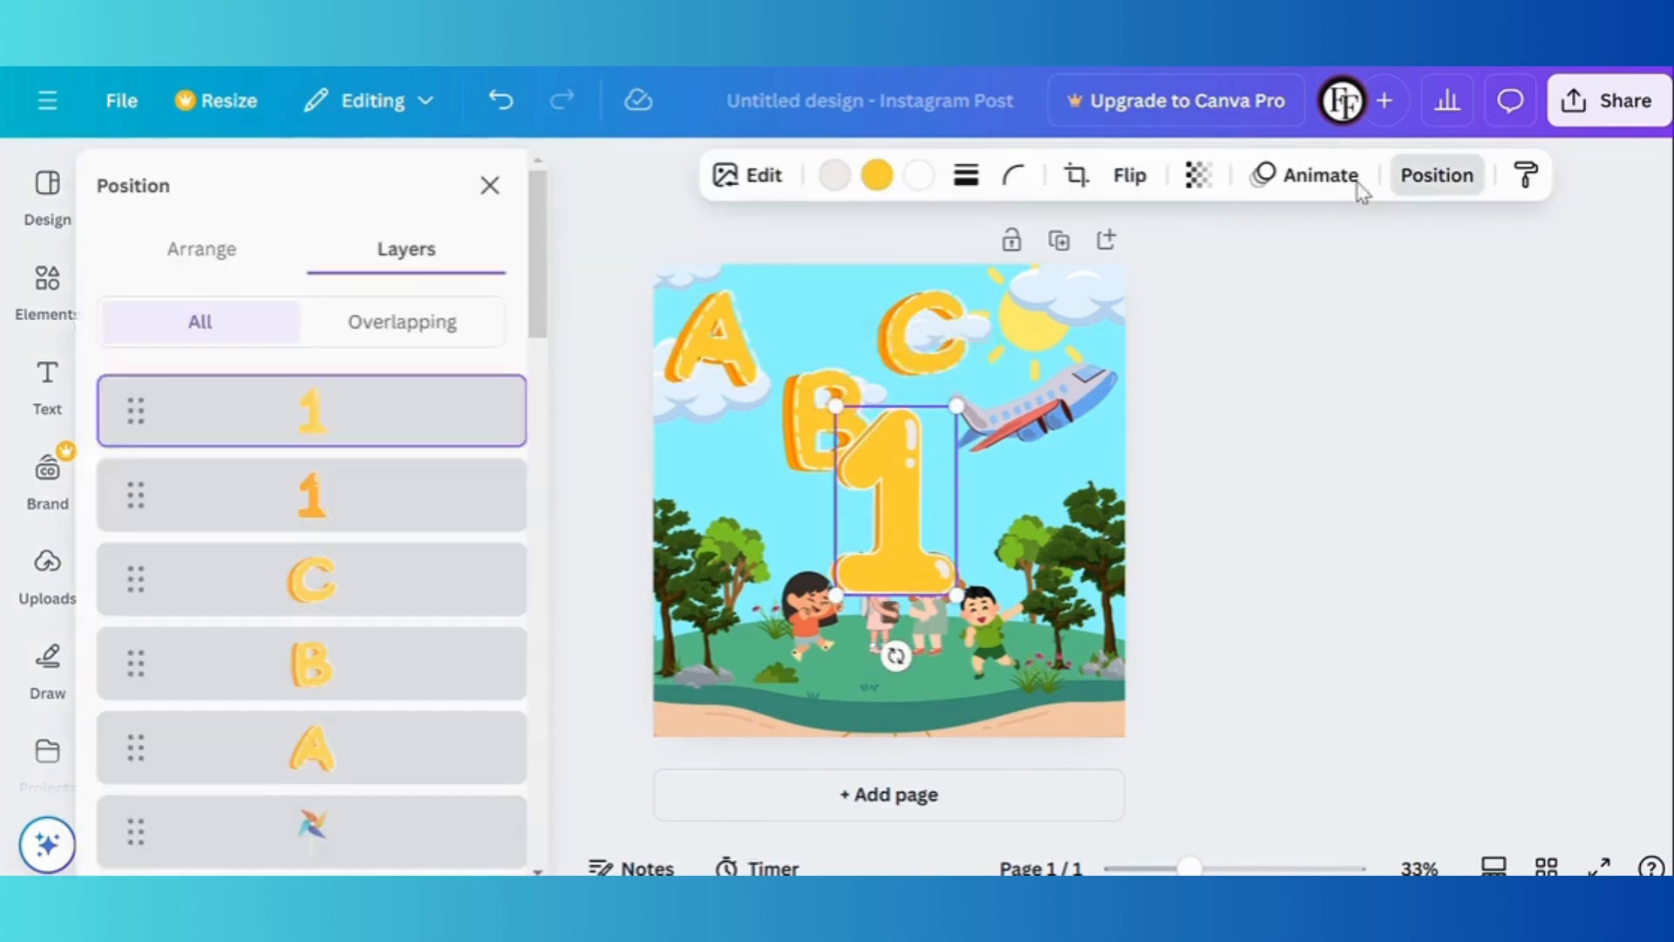
pyautogui.keyDown('shift'); pyautogui.click(366, 493); pyautogui.keyUp('shift')
pyautogui.hotkey('ctrl', 'g')
pyautogui.click(1178, 446)
pyautogui.click(871, 511)
pyautogui.moveTo(955, 406); pyautogui.dragTo(740, 394)
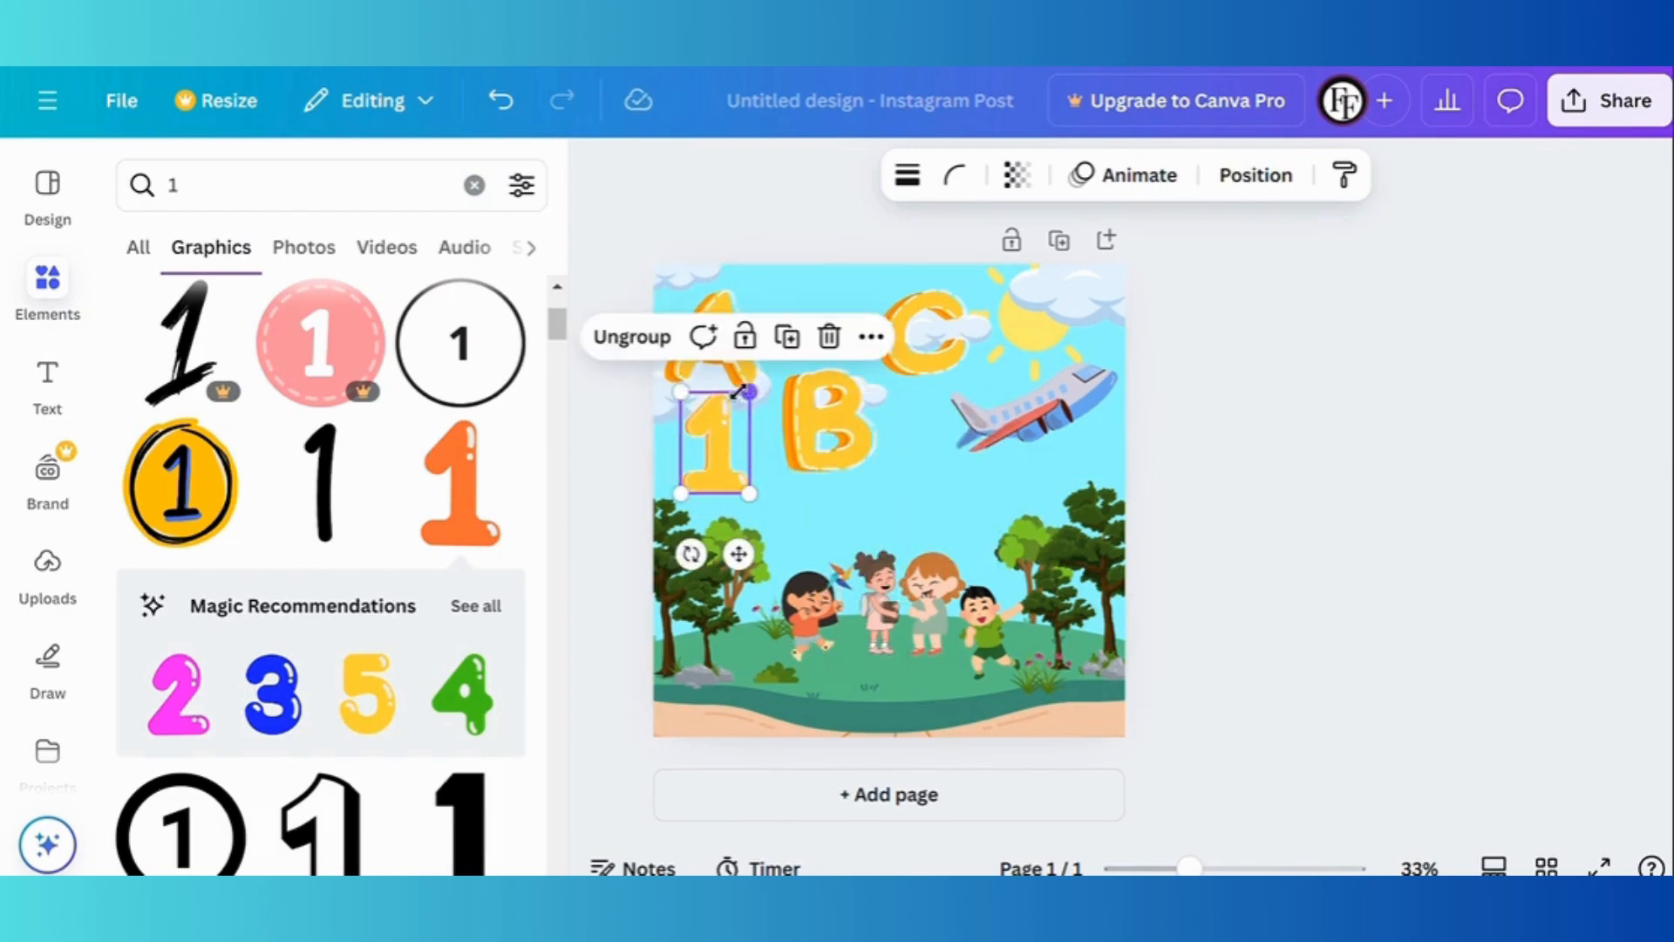
# Insert the yellow outlined numbers 1, 2 and 3 that match the letters from the full set of recommended numbers.
pyautogui.click(368, 693)
pyautogui.press('Delete')
pyautogui.click(476, 606)
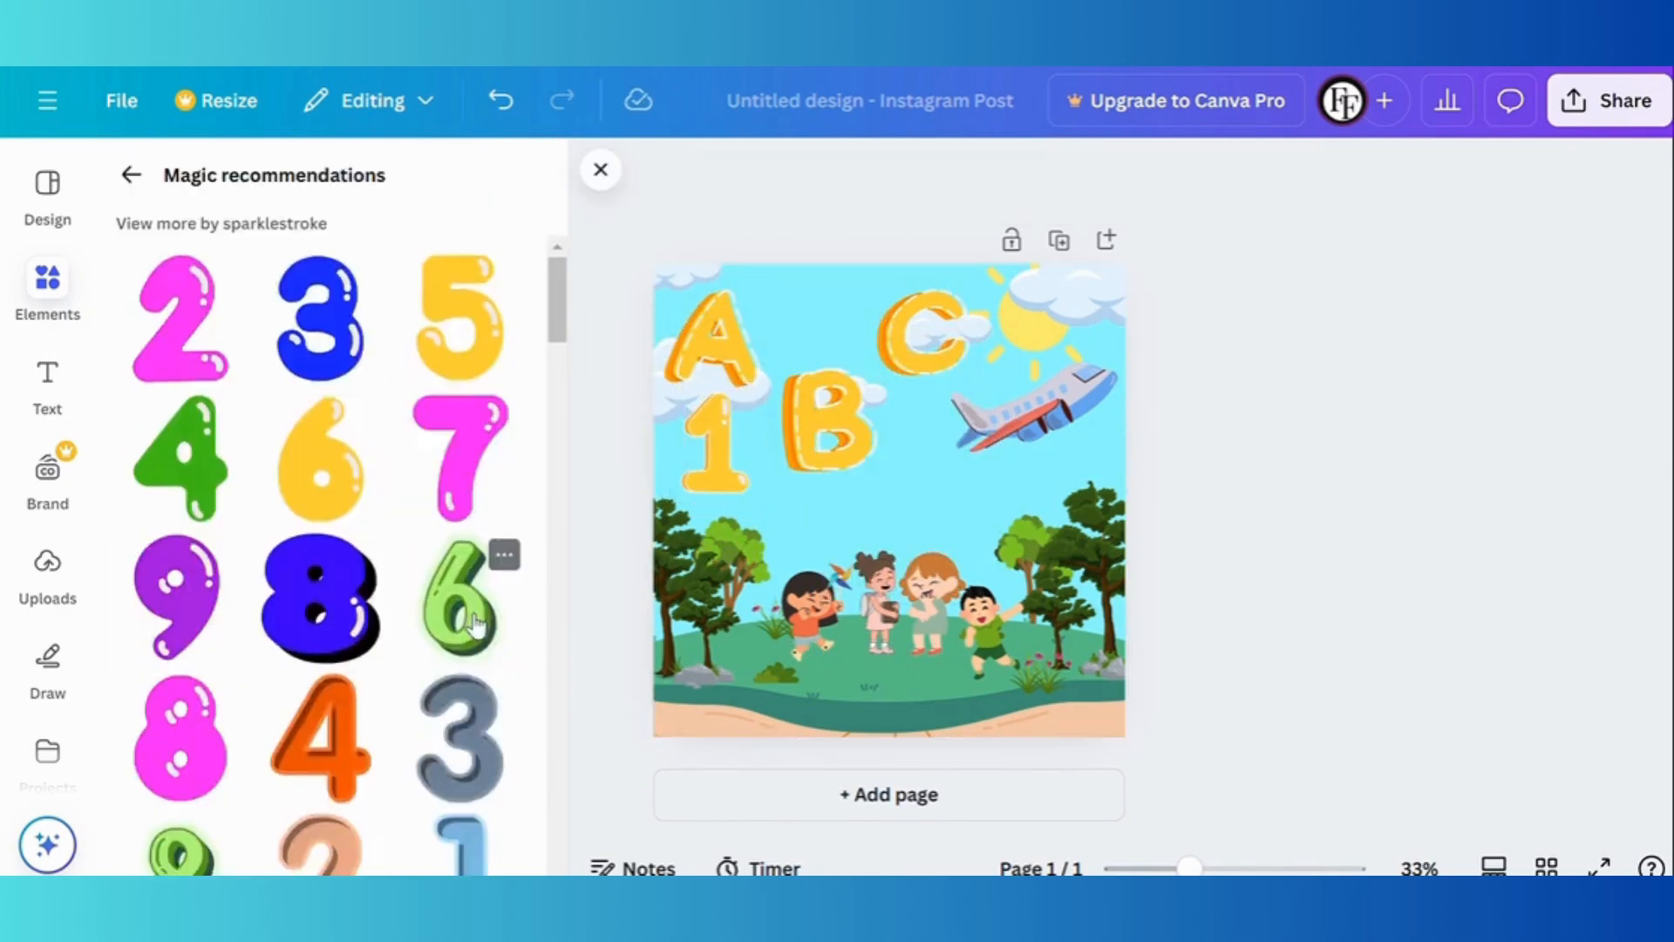
pyautogui.scroll(-3, 475, 626)
pyautogui.scroll(-4, 475, 625)
pyautogui.scroll(1, 475, 625)
pyautogui.click(329, 740)
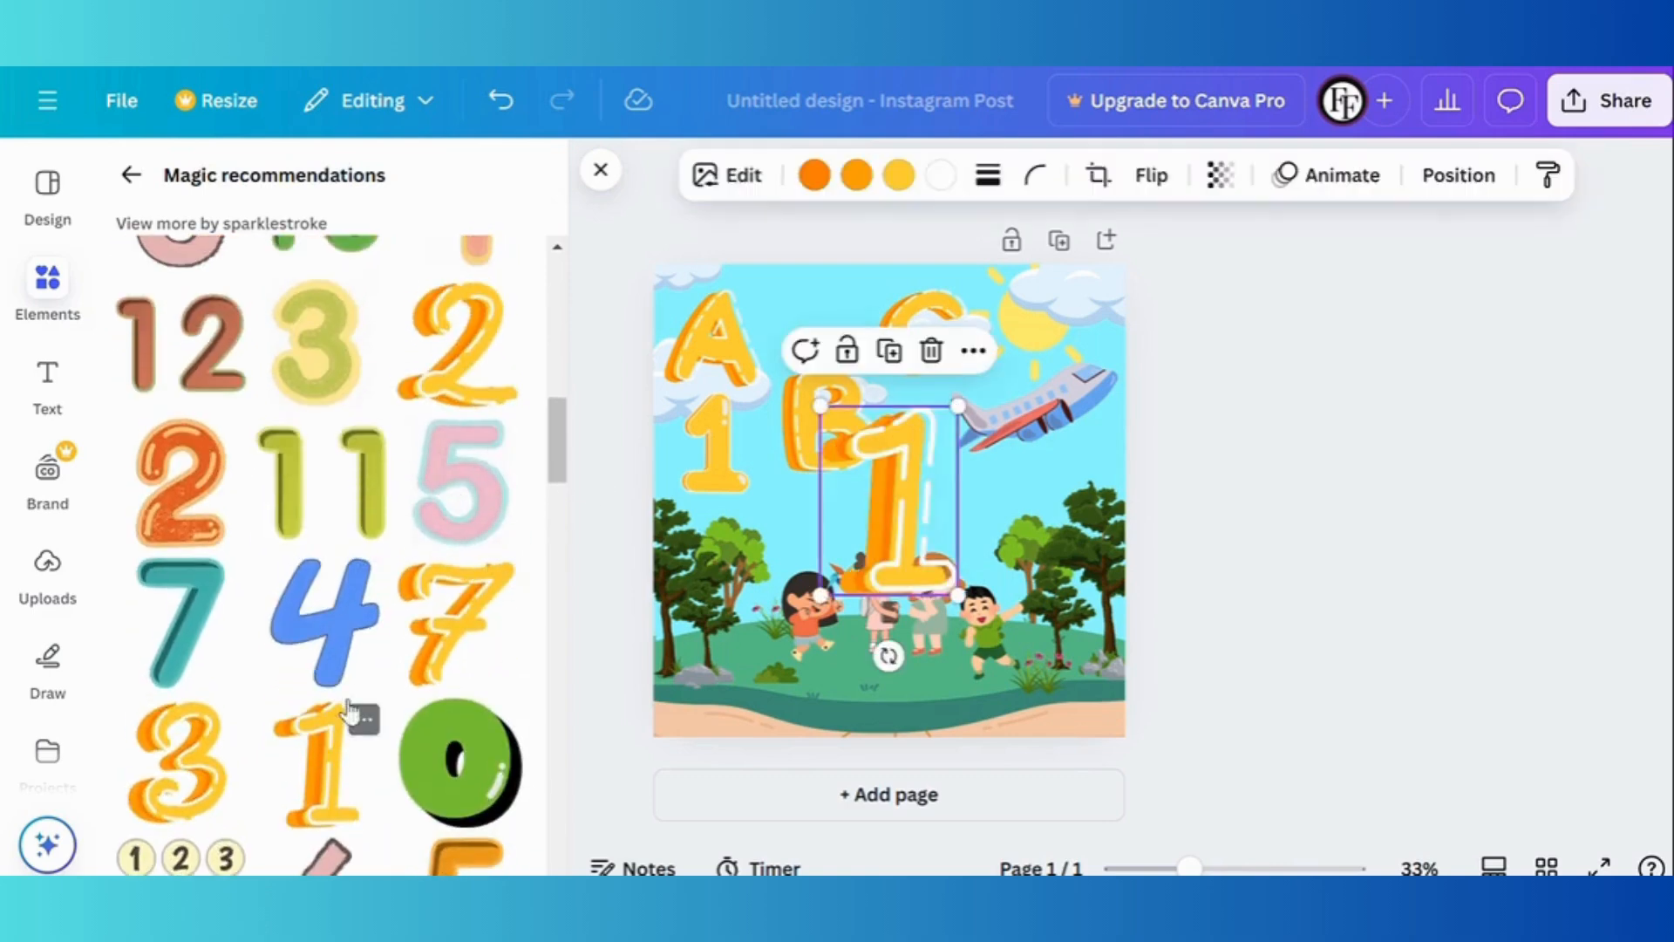
pyautogui.click(463, 384)
pyautogui.click(131, 176)
# Delete the glossy 1 group beneath the A, and shrink the outlined 3 and place it below the plane.
pyautogui.click(699, 425)
pyautogui.press('Delete')
pyautogui.click(906, 484)
pyautogui.moveTo(905, 478); pyautogui.dragTo(854, 370)
pyautogui.moveTo(921, 315); pyautogui.dragTo(835, 421)
pyautogui.moveTo(808, 465); pyautogui.dragTo(1036, 473)
# Shrink the 2 and the 1, arranging the 2 above the B, the 1 beneath the A and the 3 beneath the C.
pyautogui.click(922, 479)
pyautogui.moveTo(982, 409); pyautogui.dragTo(823, 322)
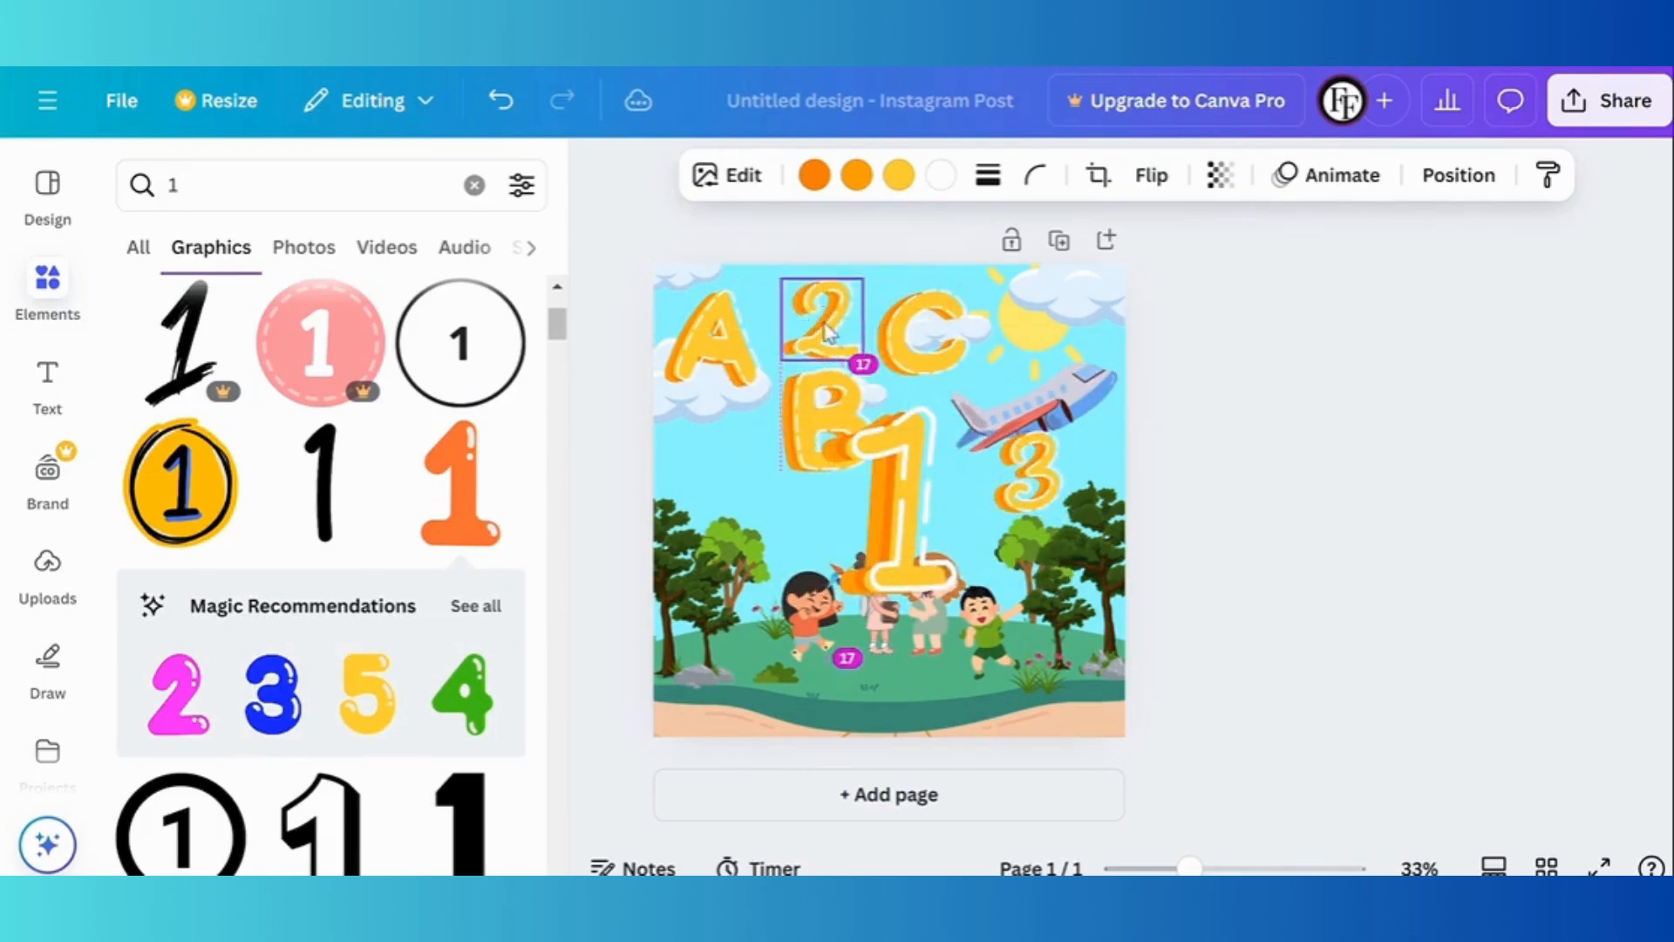
pyautogui.moveTo(701, 451); pyautogui.dragTo(705, 440)
pyautogui.click(1029, 471)
pyautogui.moveTo(1029, 471); pyautogui.dragTo(918, 427)
pyautogui.click(1189, 410)
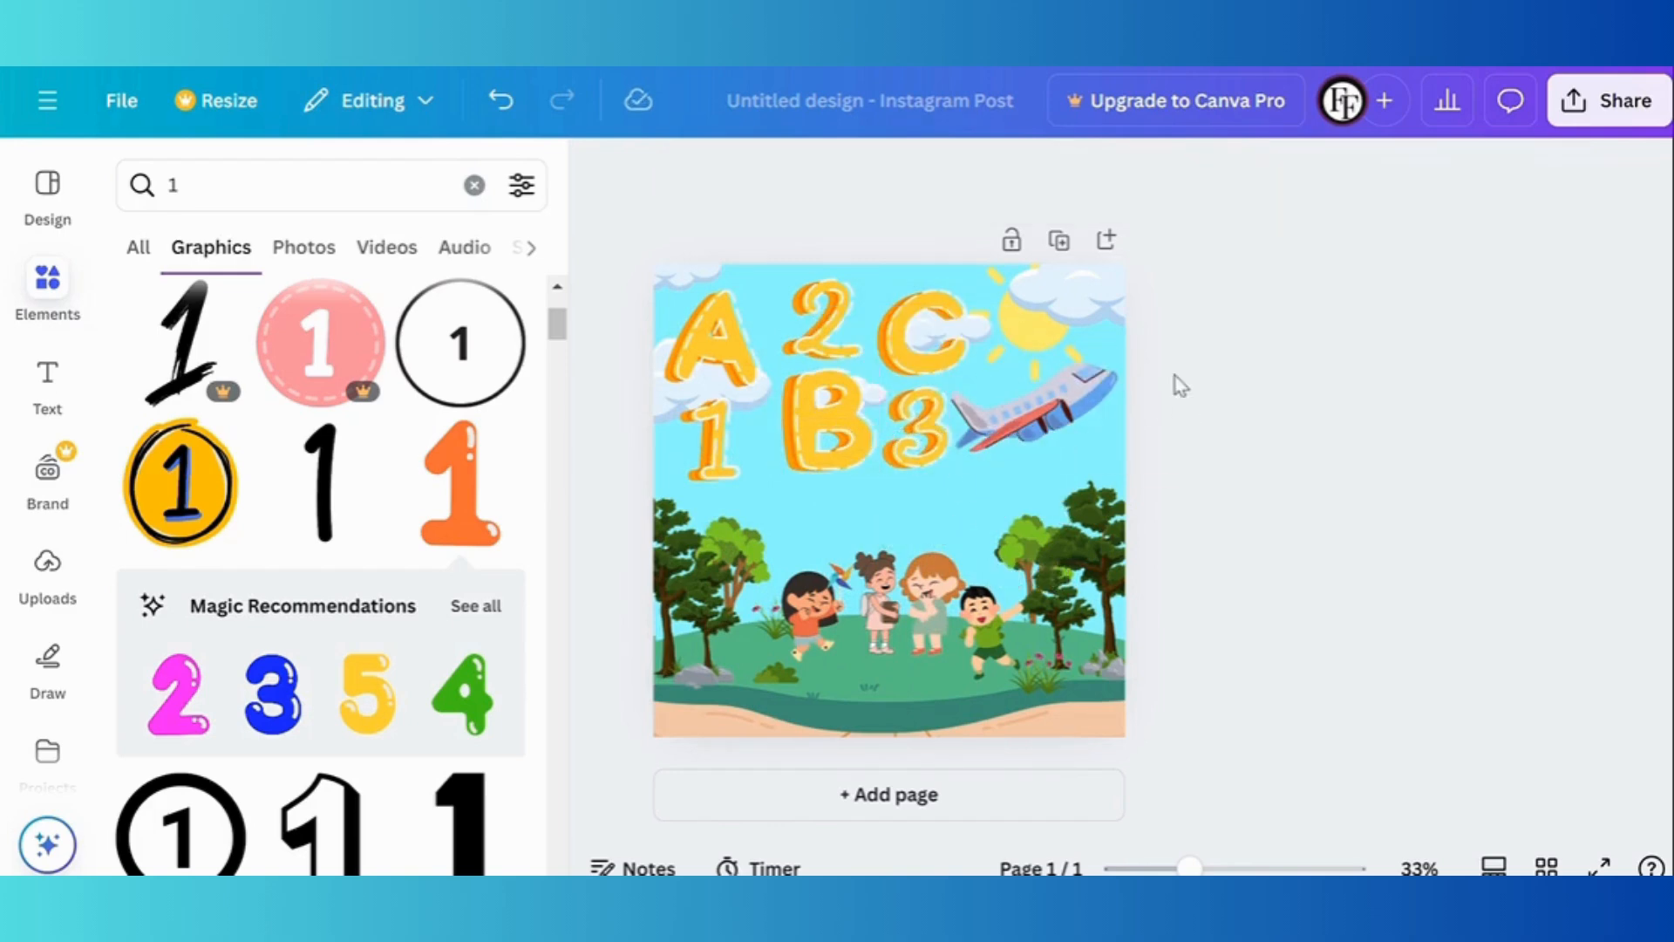
# Move the 2 below the B, raise the B between the A and C, and rotate the C slightly.
pyautogui.moveTo(819, 324); pyautogui.dragTo(818, 515)
pyautogui.moveTo(819, 437); pyautogui.dragTo(814, 349)
pyautogui.click(931, 330)
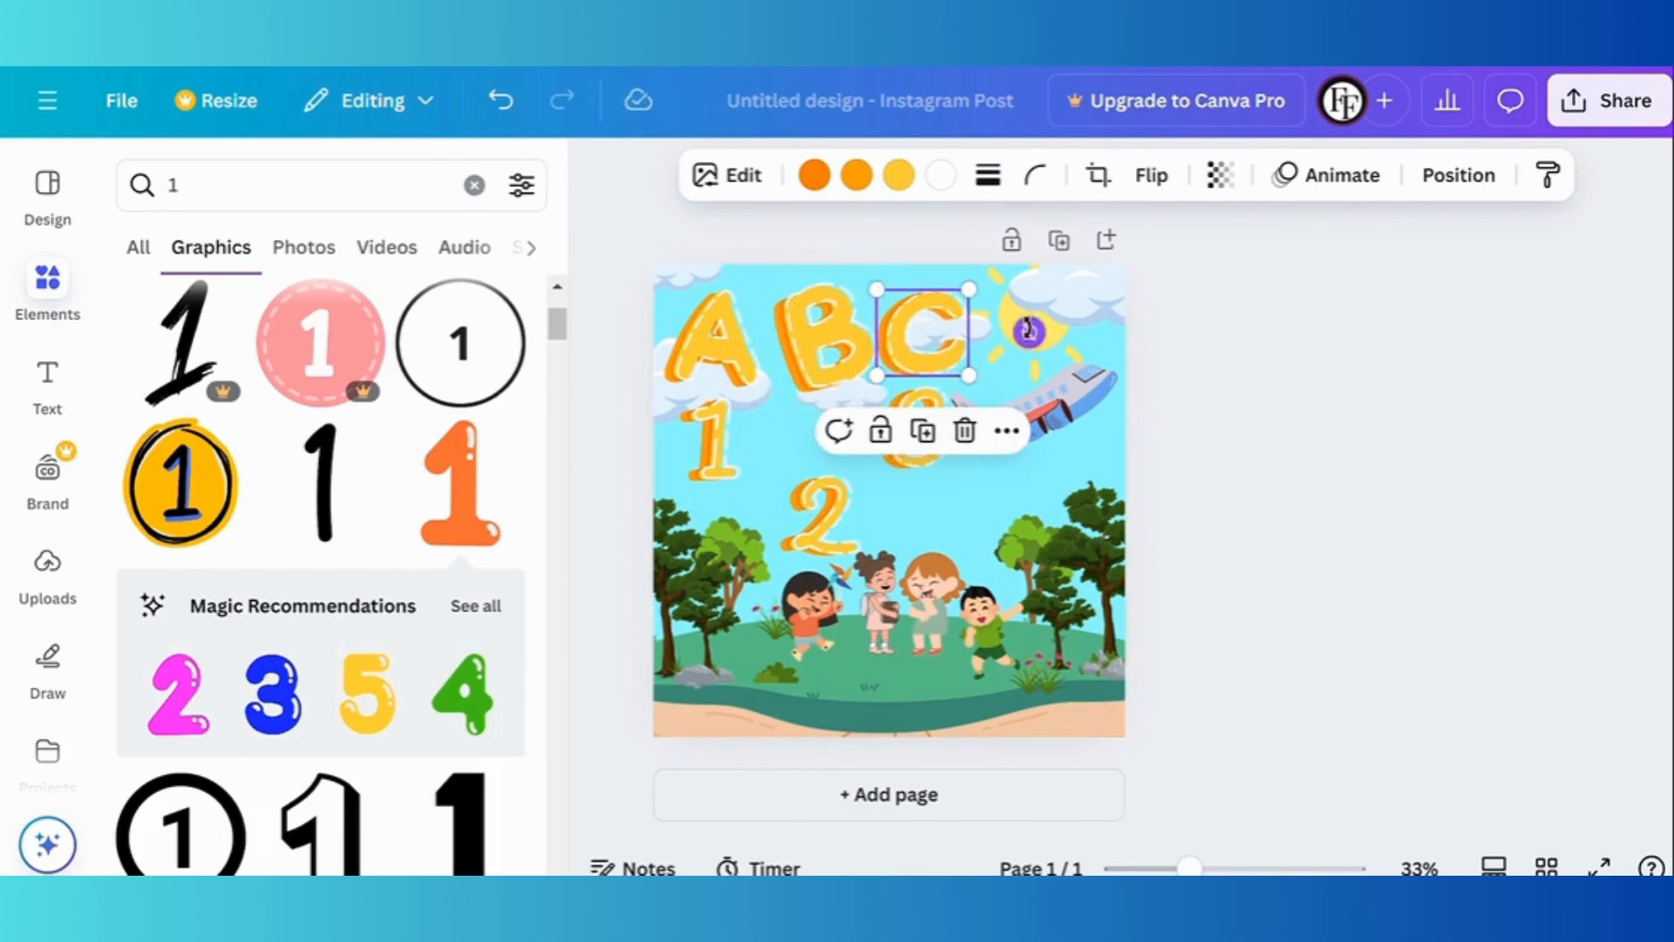
pyautogui.moveTo(1025, 364); pyautogui.dragTo(1030, 353)
# Enlarge the 1 beneath the A and fit an enlarged 2 between the 1 and the 3.
pyautogui.moveTo(715, 450); pyautogui.dragTo(716, 433)
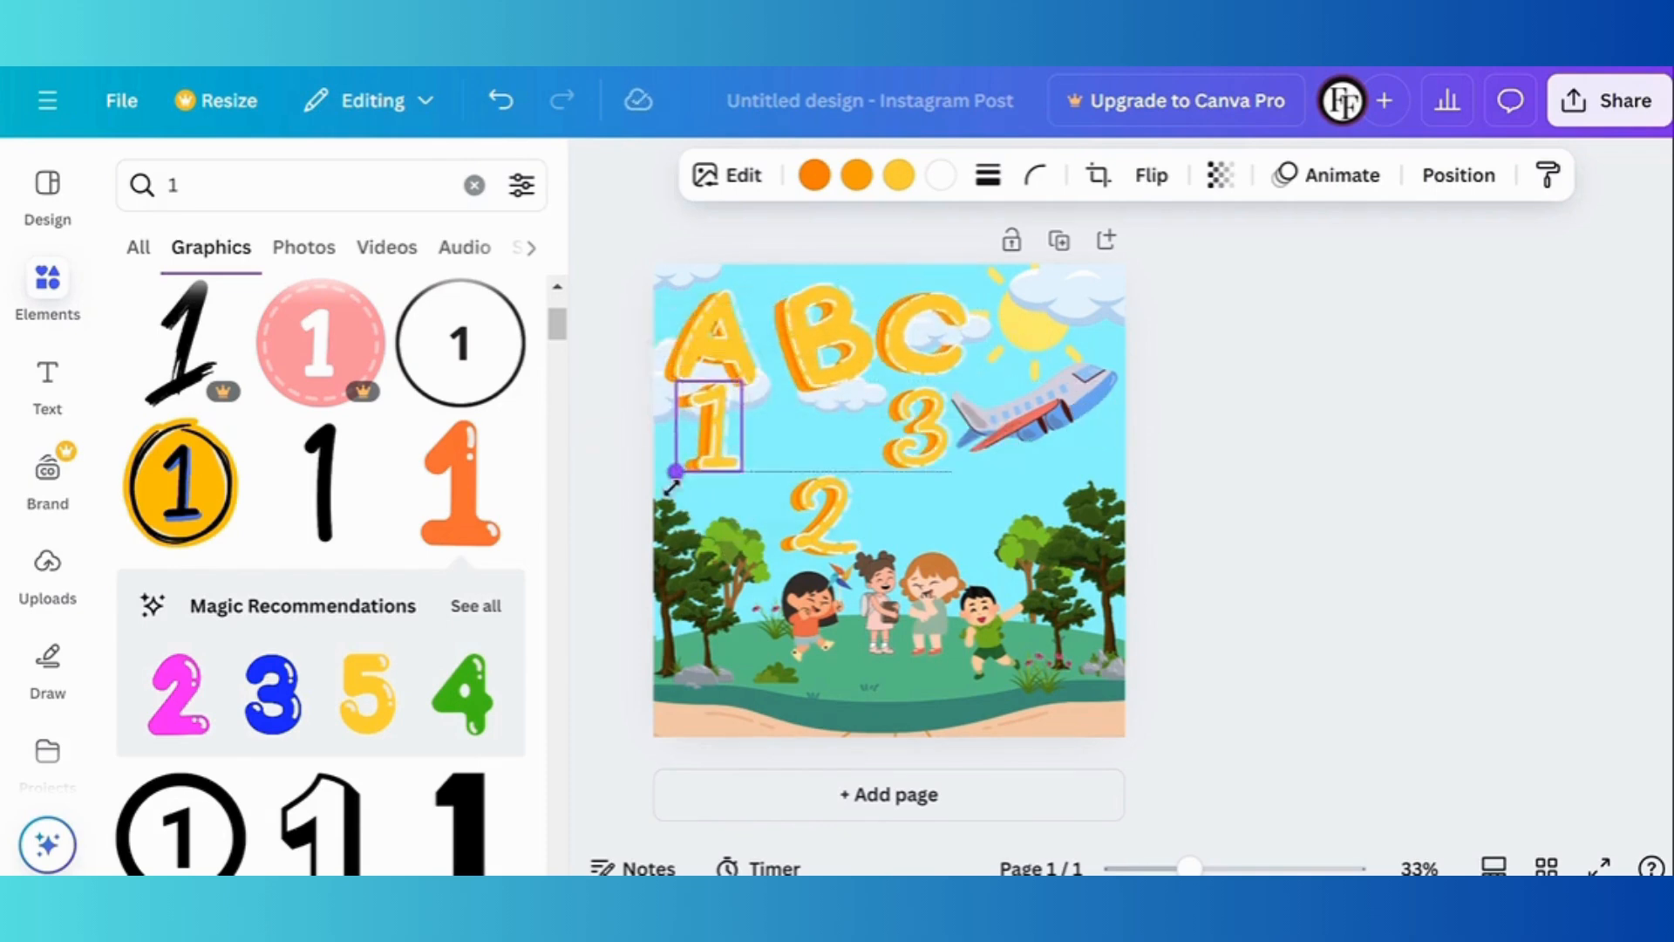
pyautogui.moveTo(820, 518); pyautogui.dragTo(871, 494)
pyautogui.moveTo(821, 553); pyautogui.dragTo(874, 546)
pyautogui.click(920, 453)
# Enlarge the plane slightly and tilt its nose further upward.
pyautogui.click(1047, 401)
pyautogui.moveTo(984, 443); pyautogui.dragTo(953, 454)
pyautogui.moveTo(1062, 498); pyautogui.dragTo(1087, 493)
pyautogui.click(1200, 359)
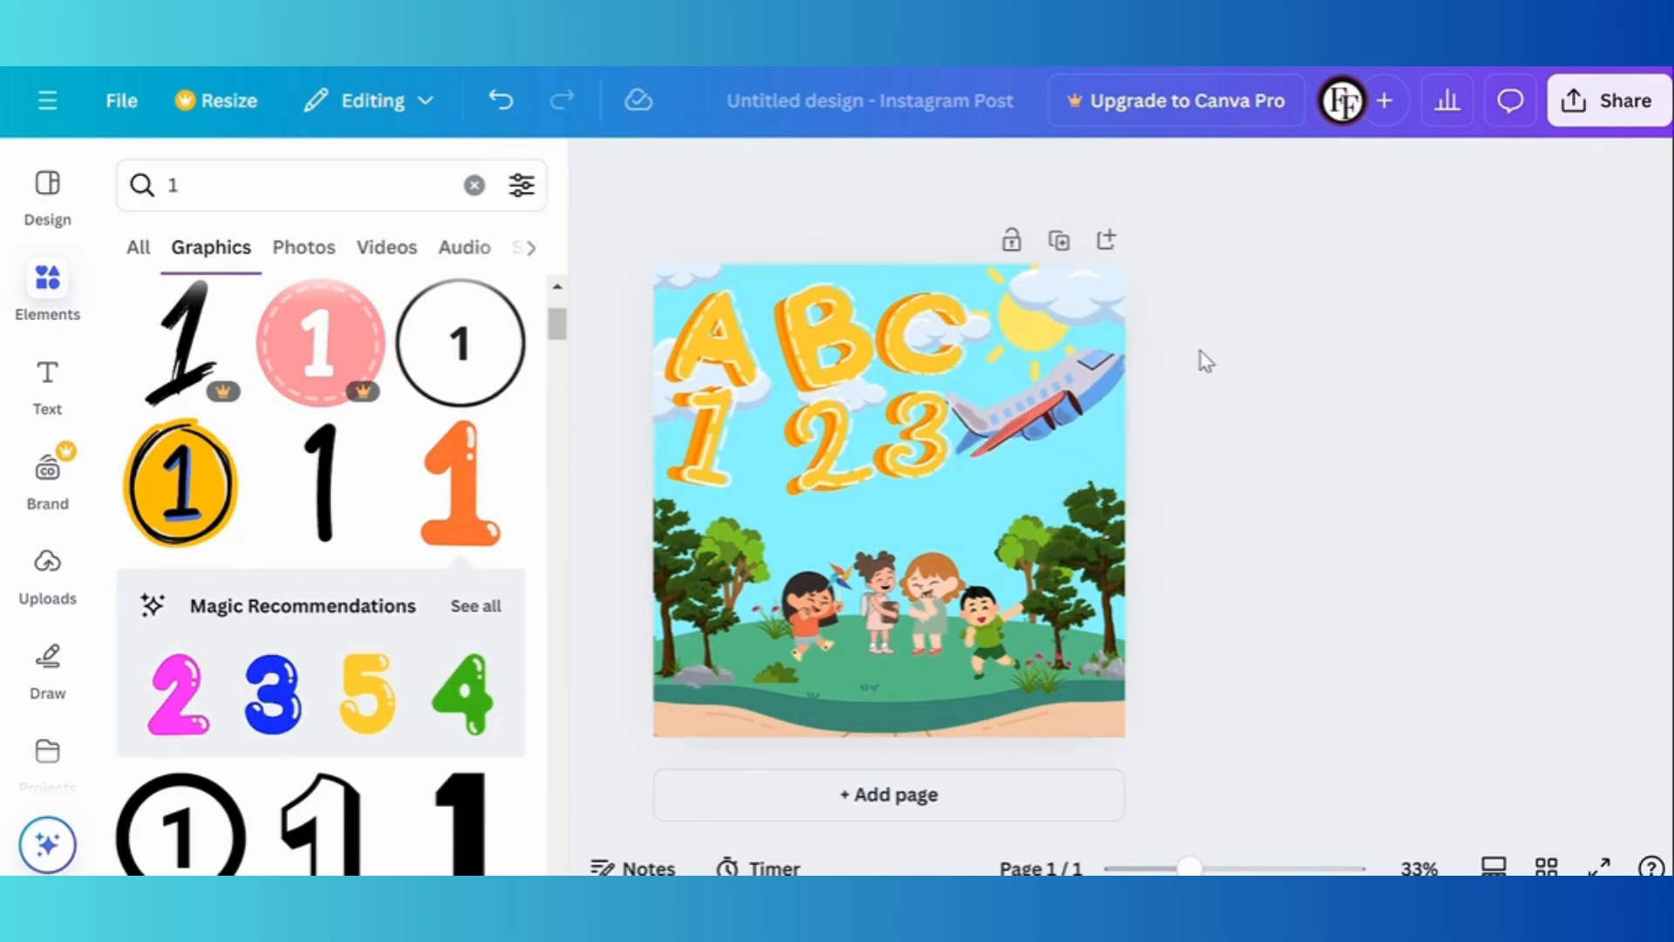
# Replace the graphics search term with "toys" and run the search.
pyautogui.scroll(-2, 404, 731)
pyautogui.click(232, 206)
pyautogui.press('BackSpace')
pyautogui.write('toyd')
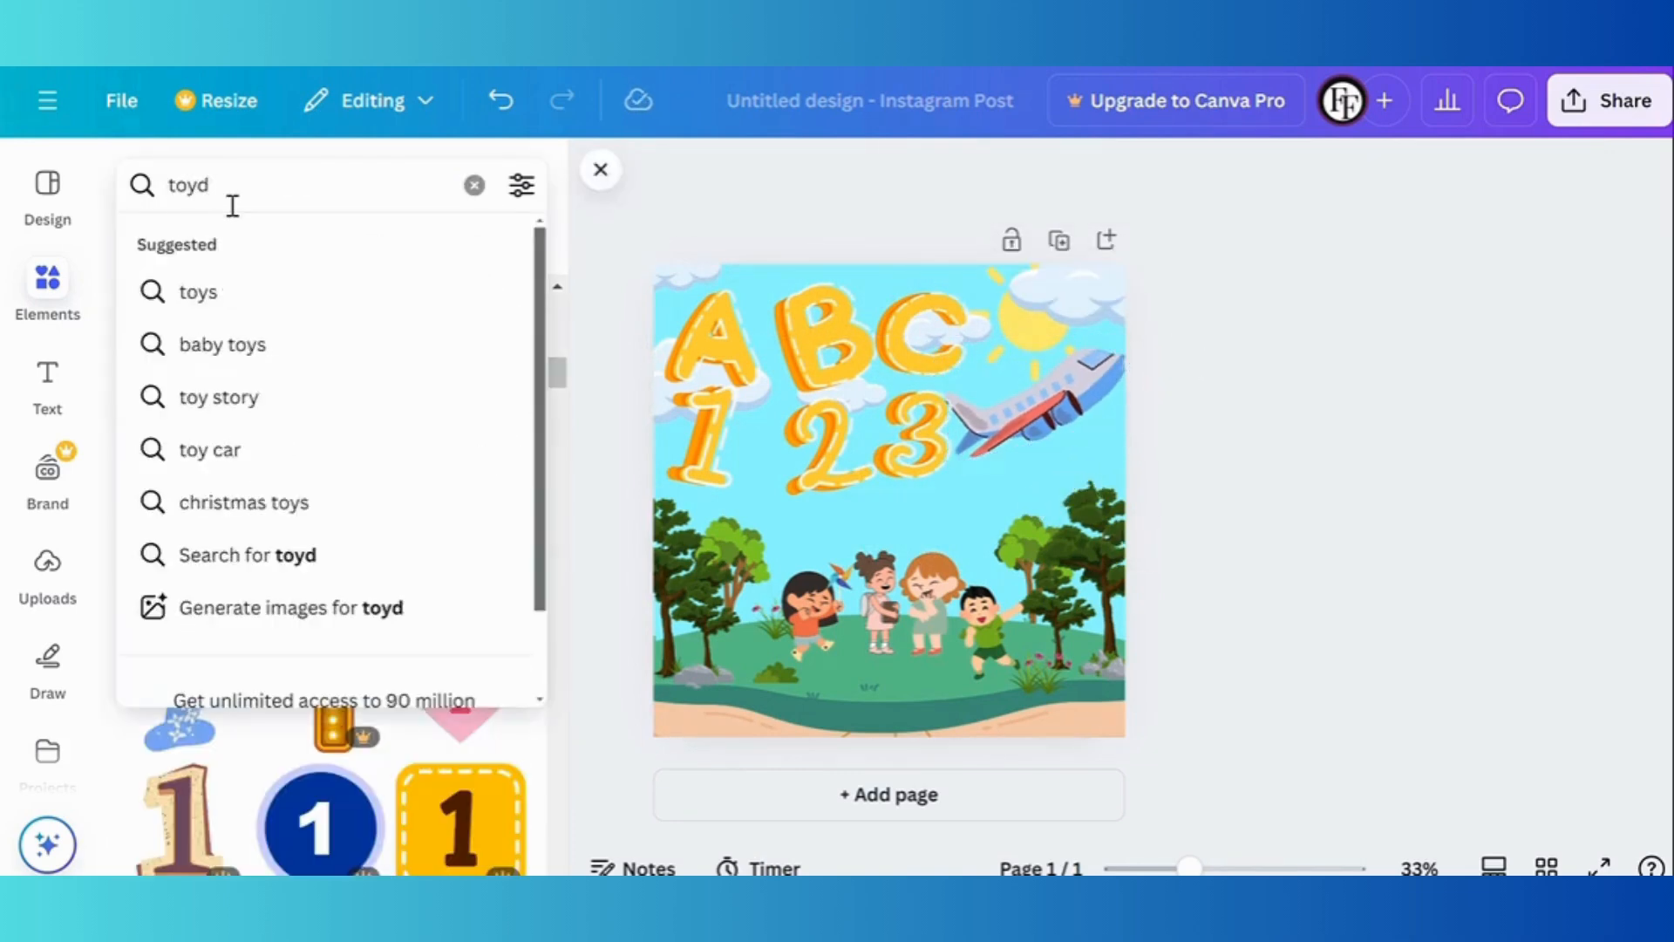
pyautogui.press('BackSpace')
pyautogui.write('s')
pyautogui.press('Return')
# Insert the brown teddy bear and the blue dinosaur, shrinking both and placing them on the grass before the children.
pyautogui.scroll(-1, 526, 689)
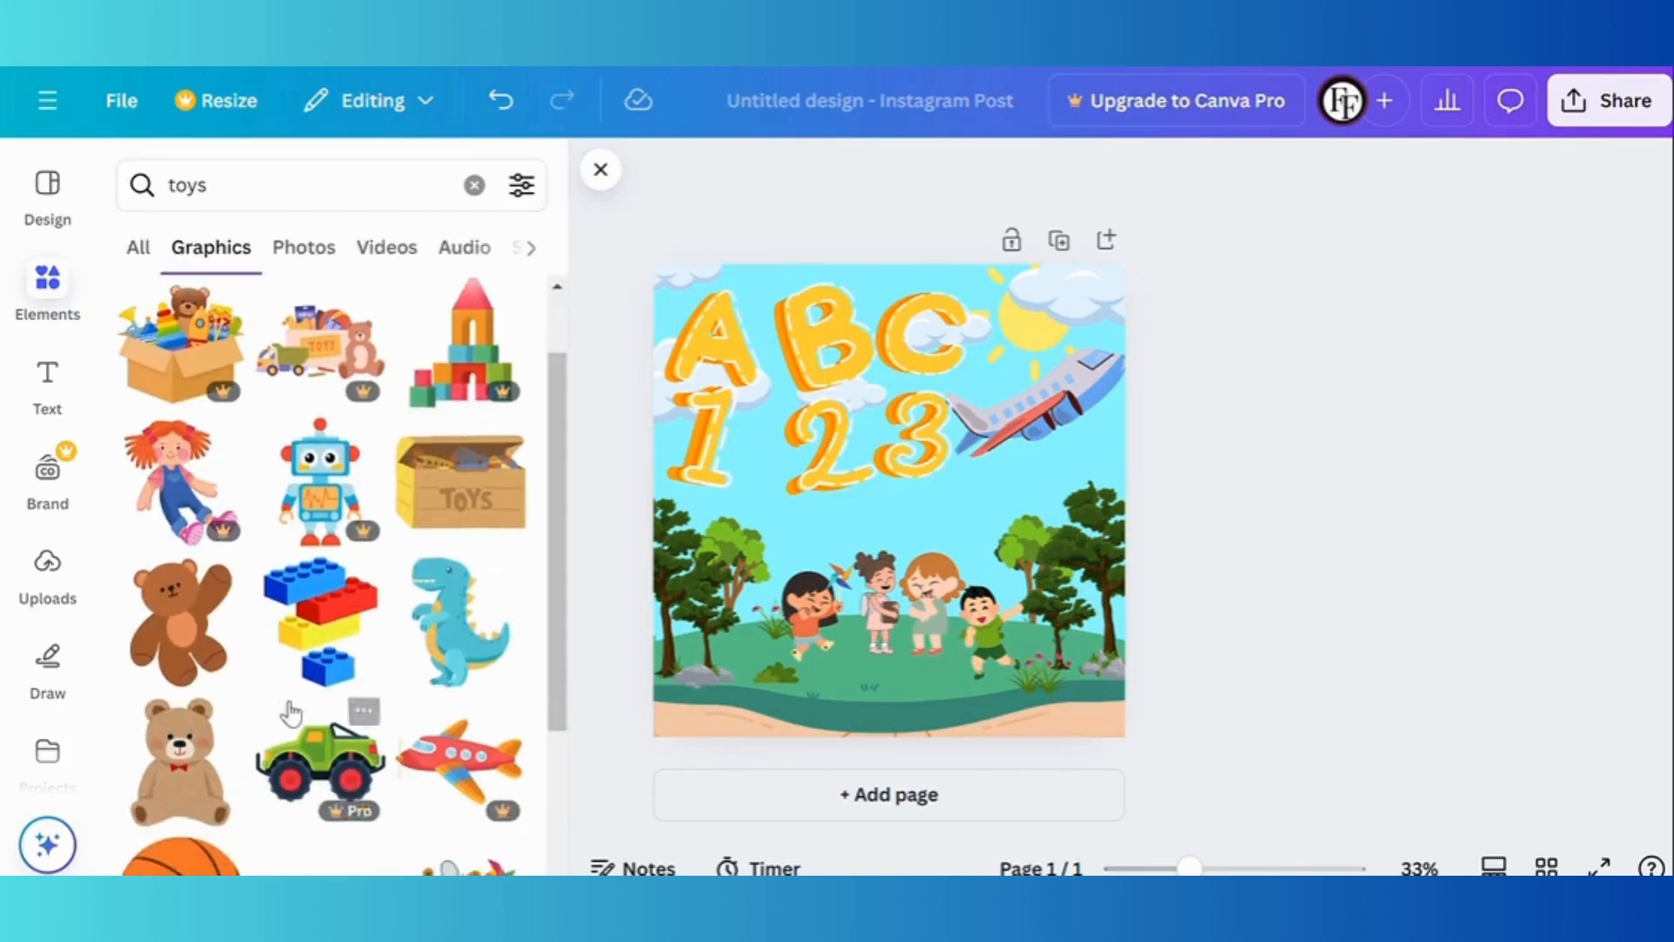
pyautogui.click(180, 621)
pyautogui.moveTo(932, 434); pyautogui.dragTo(839, 656)
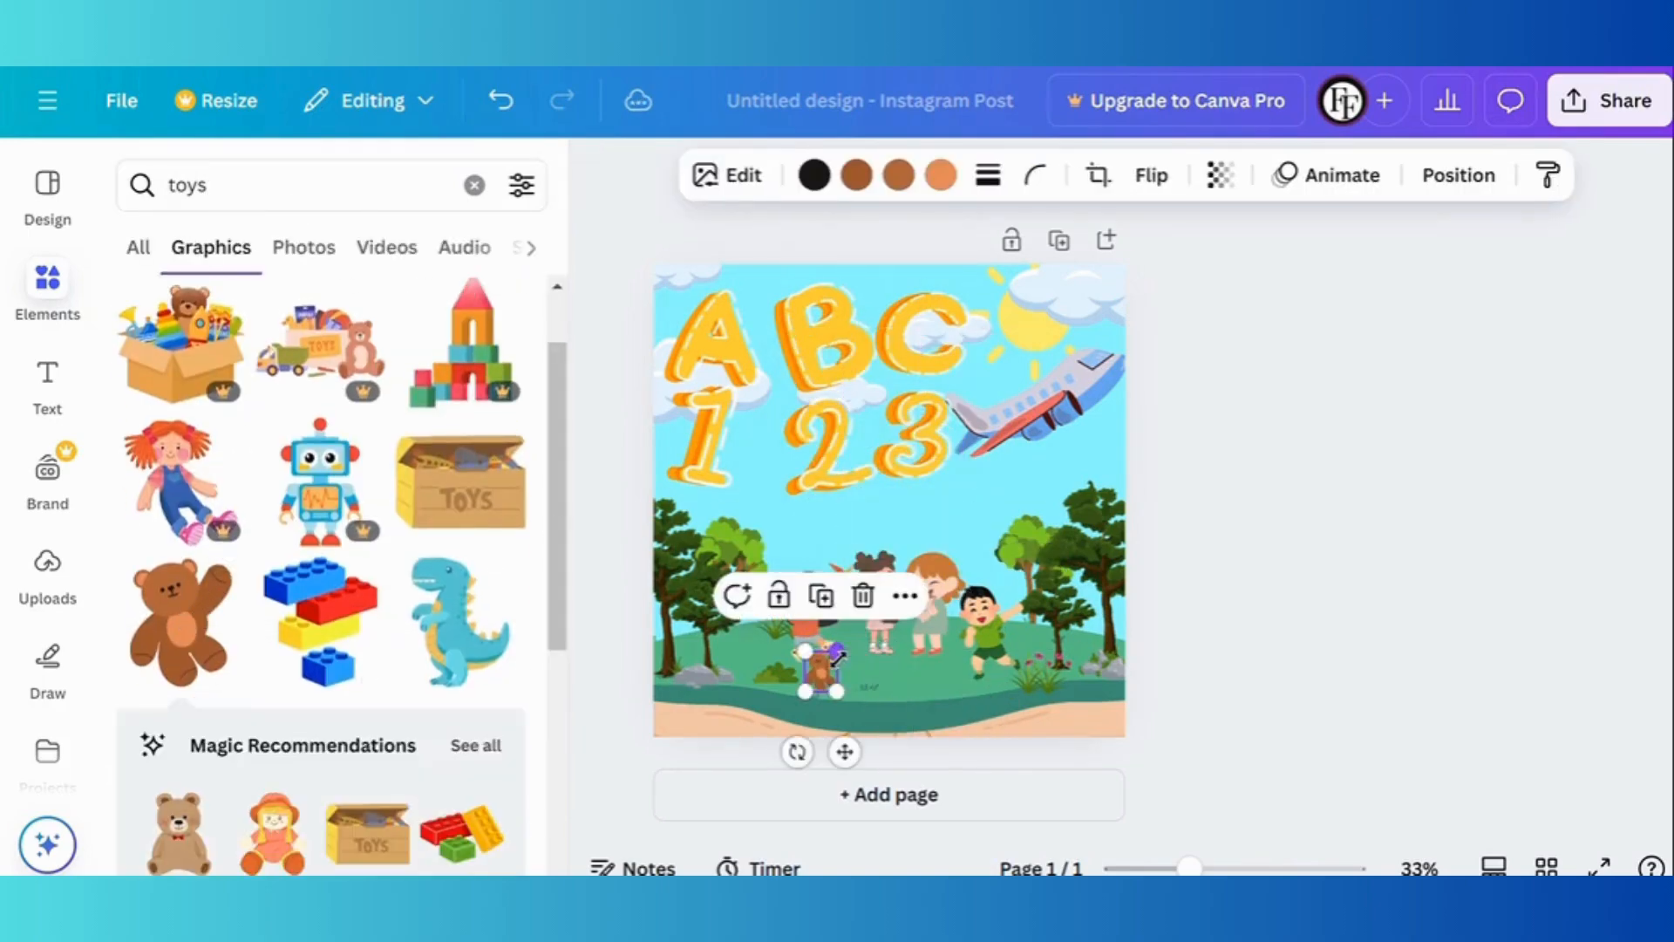
pyautogui.click(459, 621)
pyautogui.moveTo(1043, 301); pyautogui.dragTo(903, 670)
# Insert the colourful beach ball, shrink it, and place it on the grass near the boy in green.
pyautogui.scroll(-10, 380, 670)
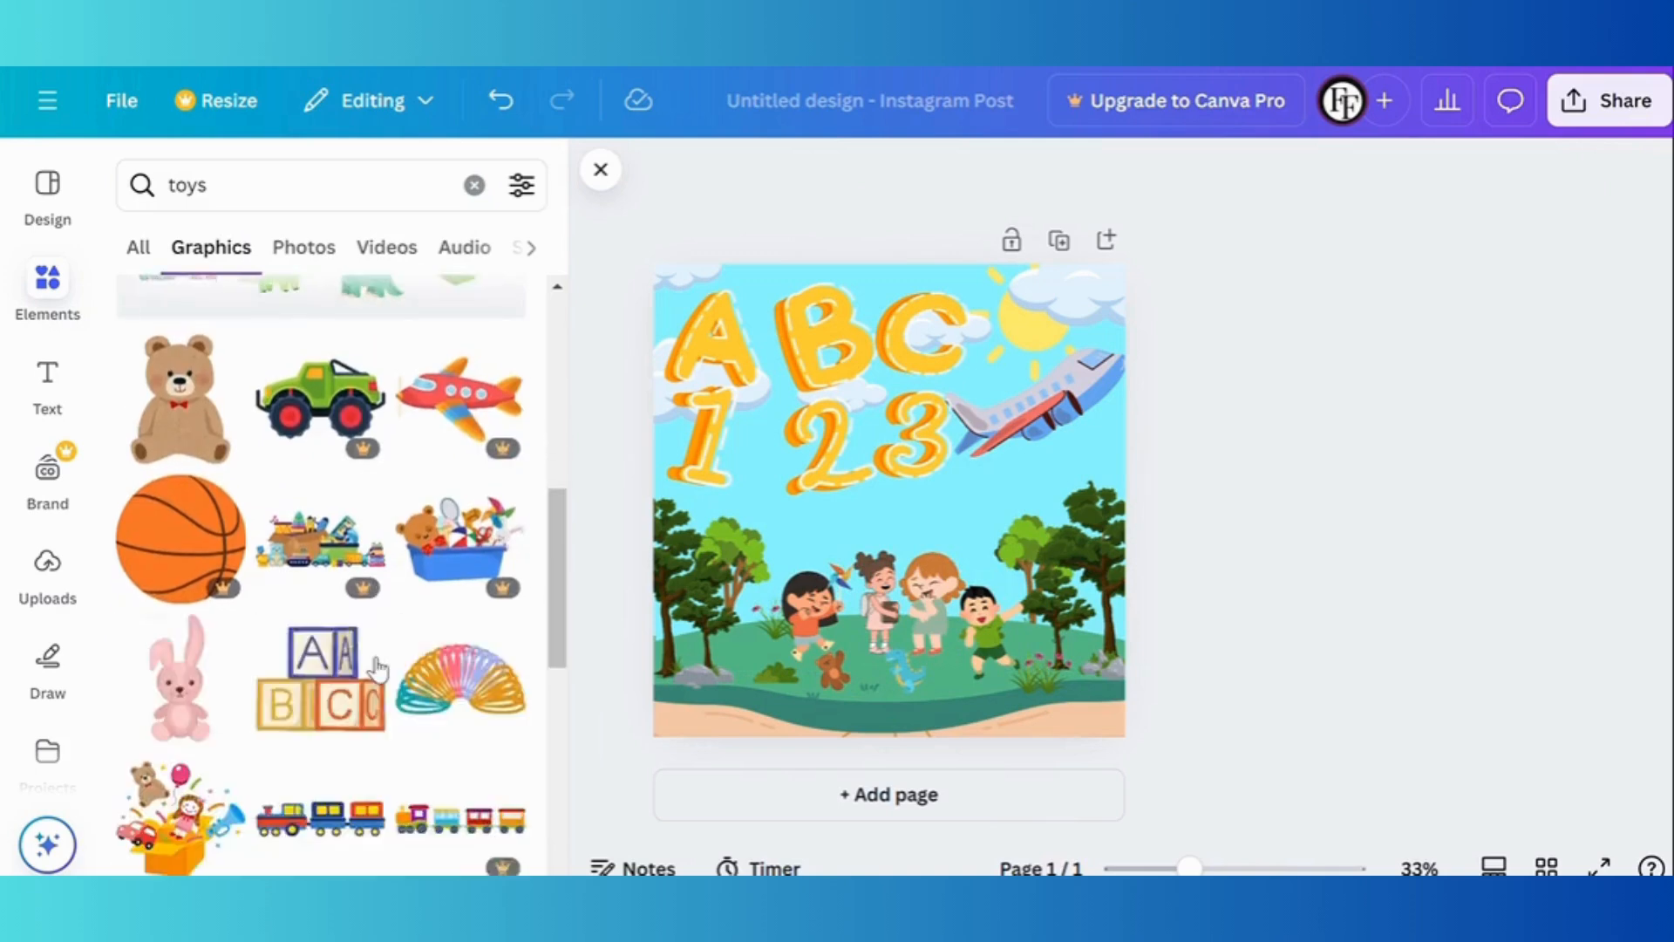
pyautogui.scroll(-1, 376, 670)
pyautogui.click(350, 713)
pyautogui.moveTo(983, 407); pyautogui.dragTo(937, 668)
# Delete the dinosaur and the teddy bear, and move the beach ball to the feet of the boy in green.
pyautogui.click(902, 670)
pyautogui.click(950, 580)
pyautogui.click(835, 671)
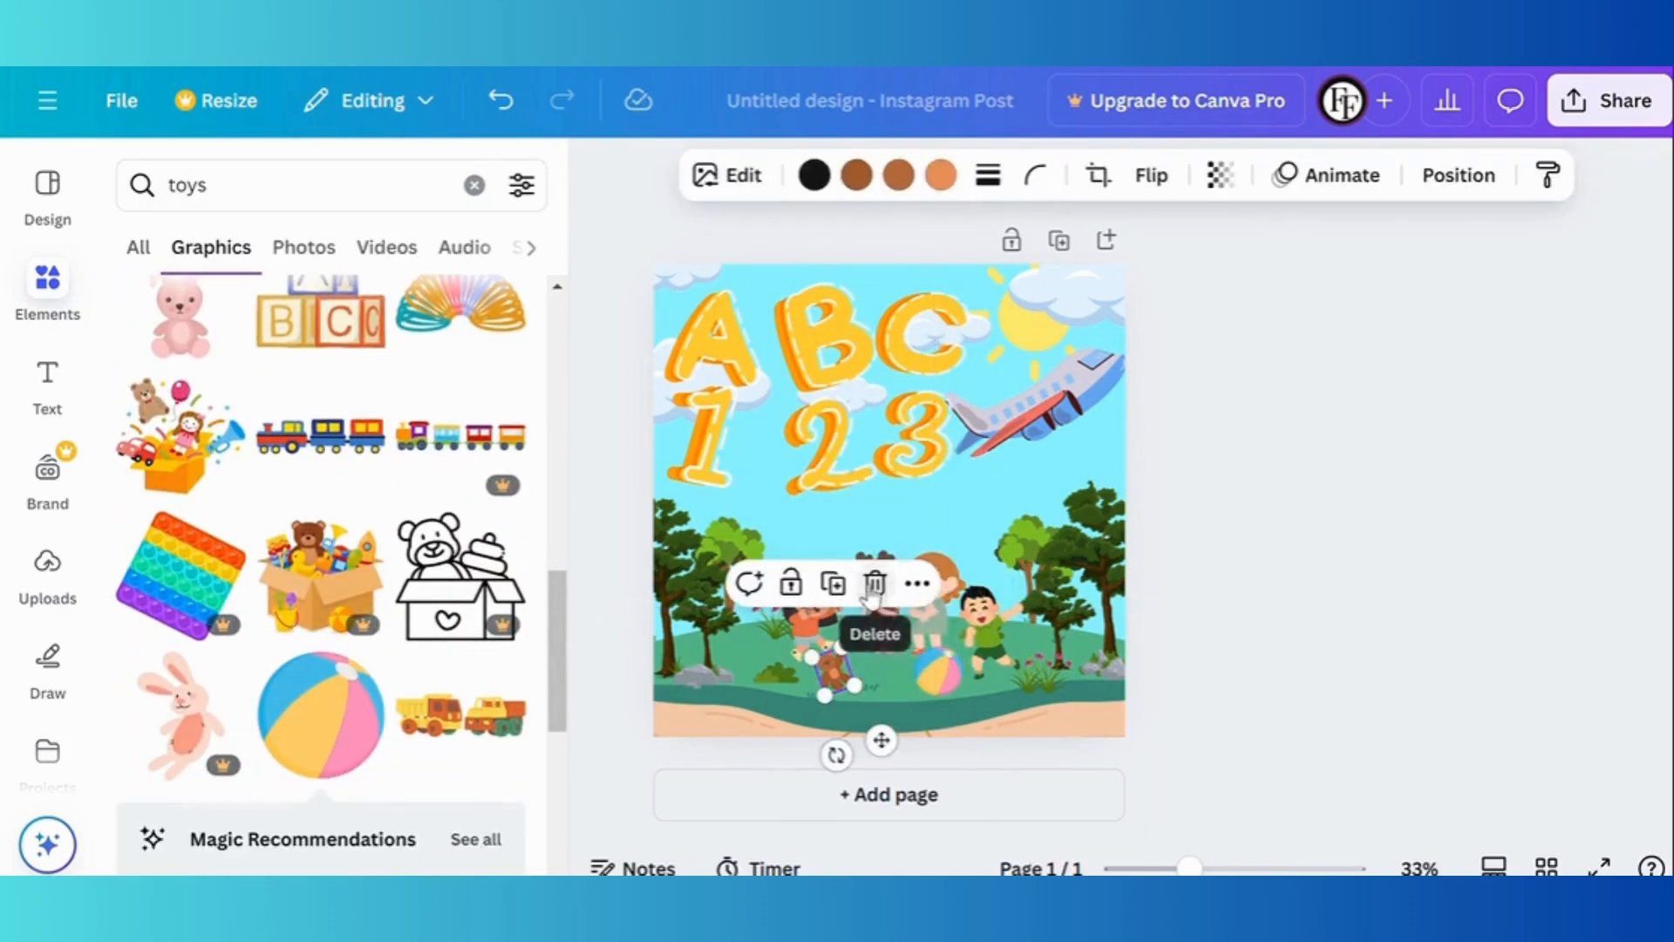
pyautogui.click(877, 583)
pyautogui.click(938, 679)
pyautogui.moveTo(949, 700); pyautogui.dragTo(960, 688)
# Insert the doll with the orange hat, shrink it, and place it in the hands of the ginger-haired girl.
pyautogui.scroll(-5, 486, 448)
pyautogui.click(278, 408)
pyautogui.moveTo(966, 407); pyautogui.dragTo(869, 527)
pyautogui.moveTo(843, 567); pyautogui.dragTo(917, 625)
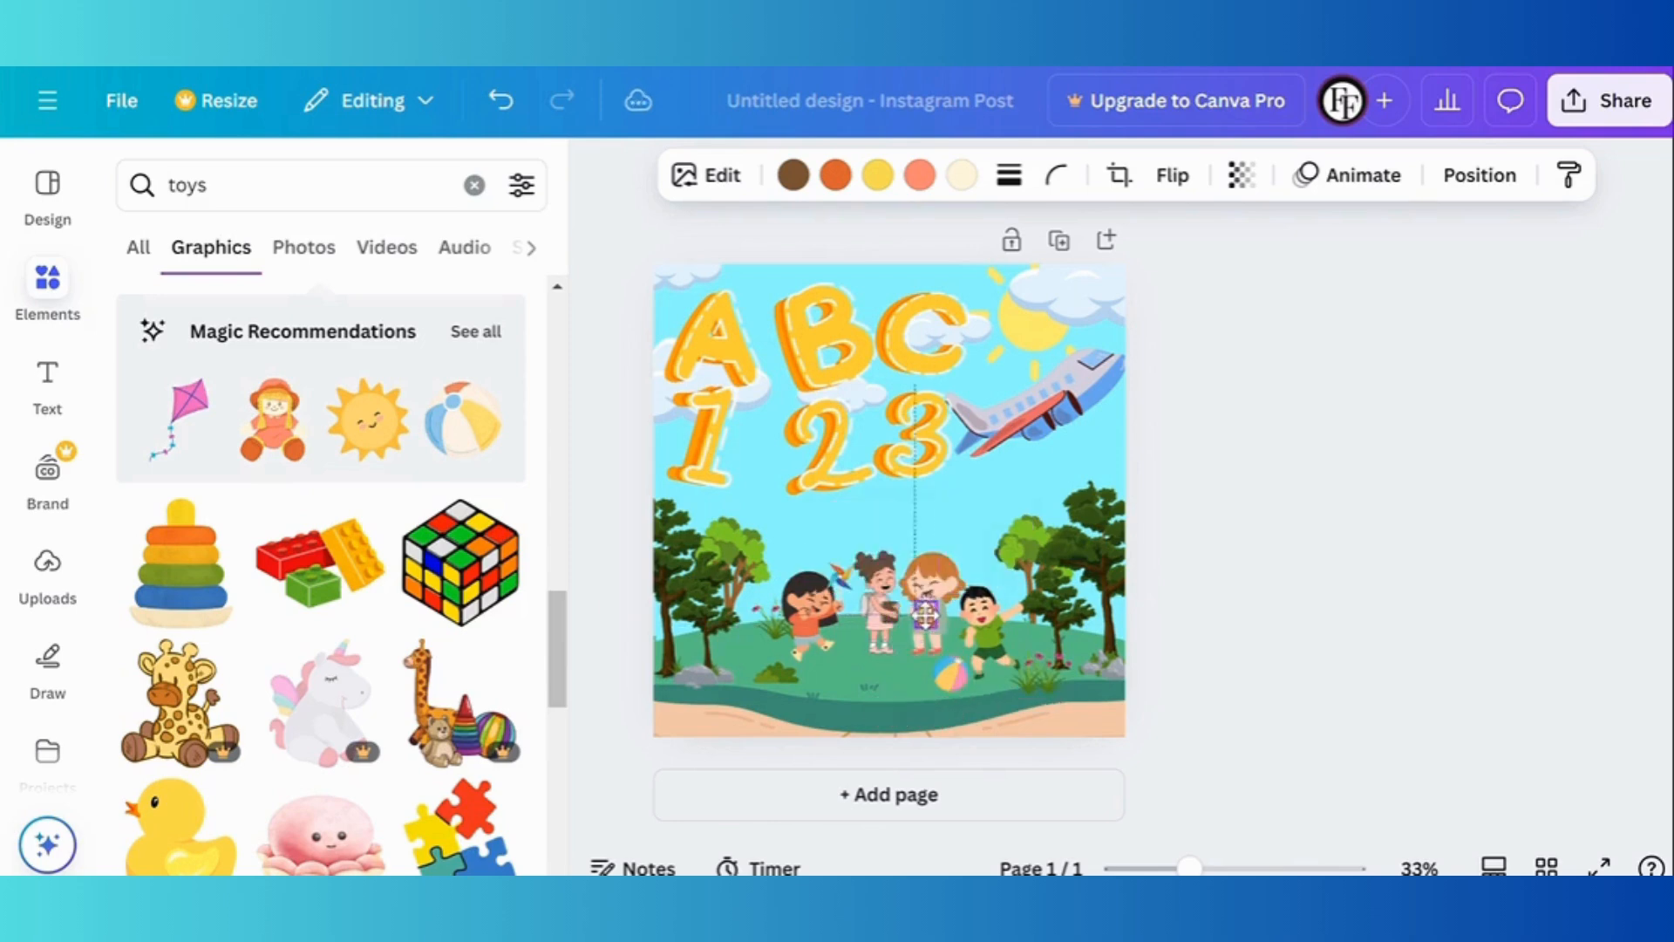
pyautogui.click(1185, 567)
# Replace the graphics search term with "boy" and browse the results.
pyautogui.scroll(-5, 381, 600)
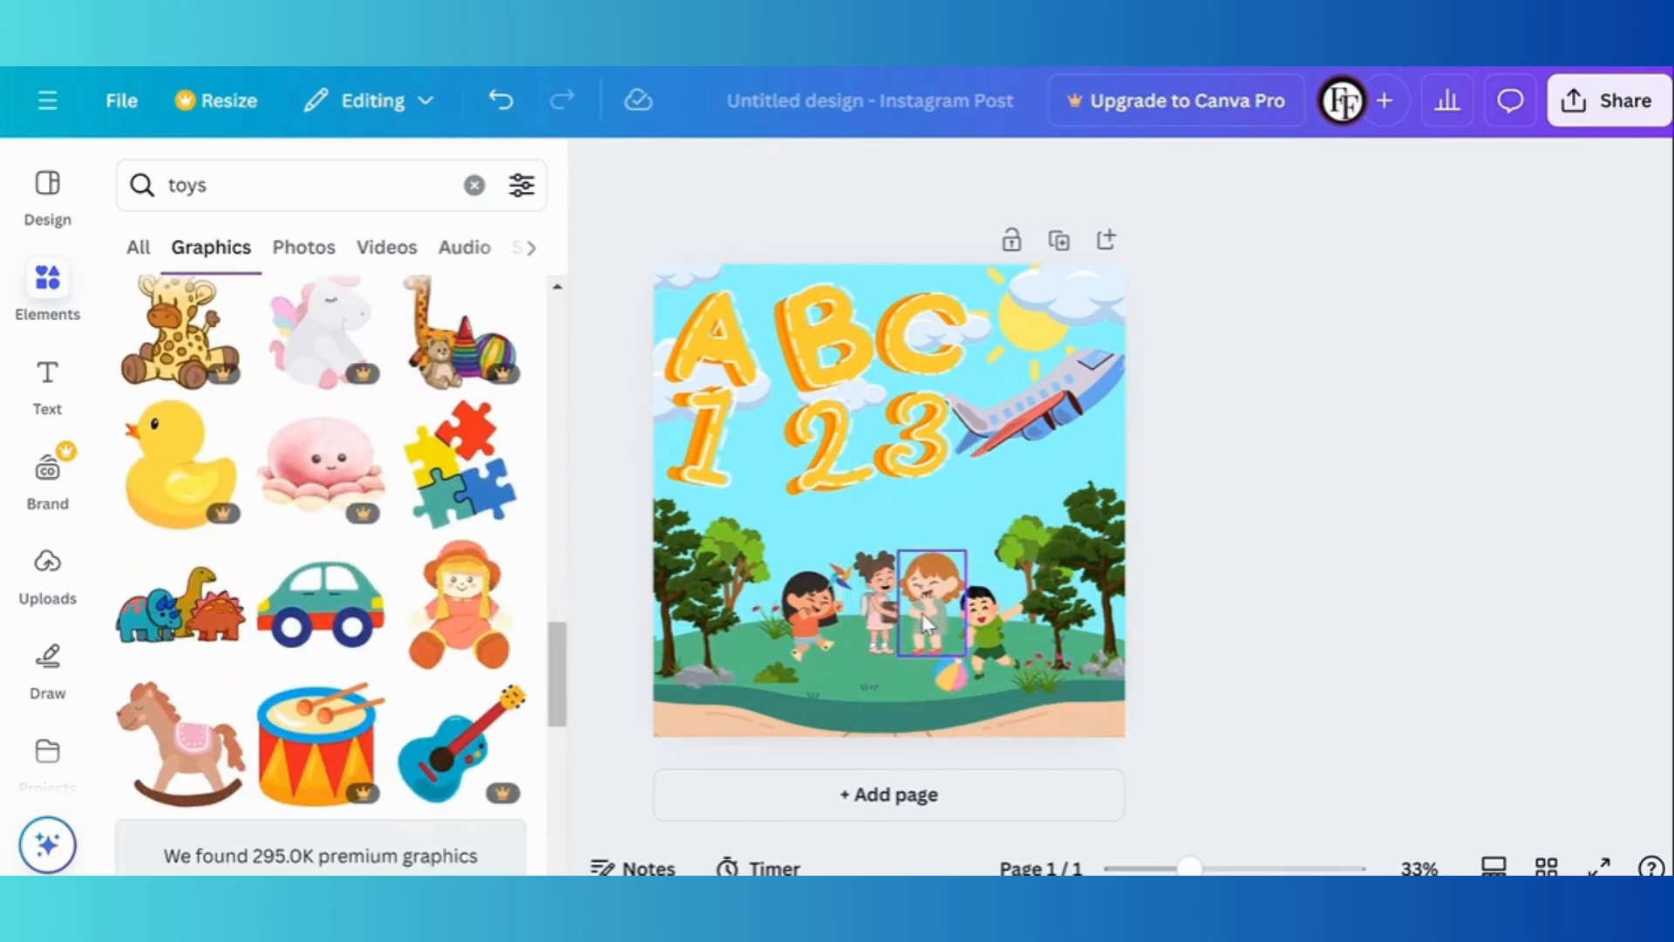
pyautogui.scroll(-5, 559, 528)
pyautogui.click(288, 176)
pyautogui.hotkey('ctrl', 'a')
pyautogui.write('boy')
pyautogui.press('Return')
pyautogui.scroll(-5, 528, 628)
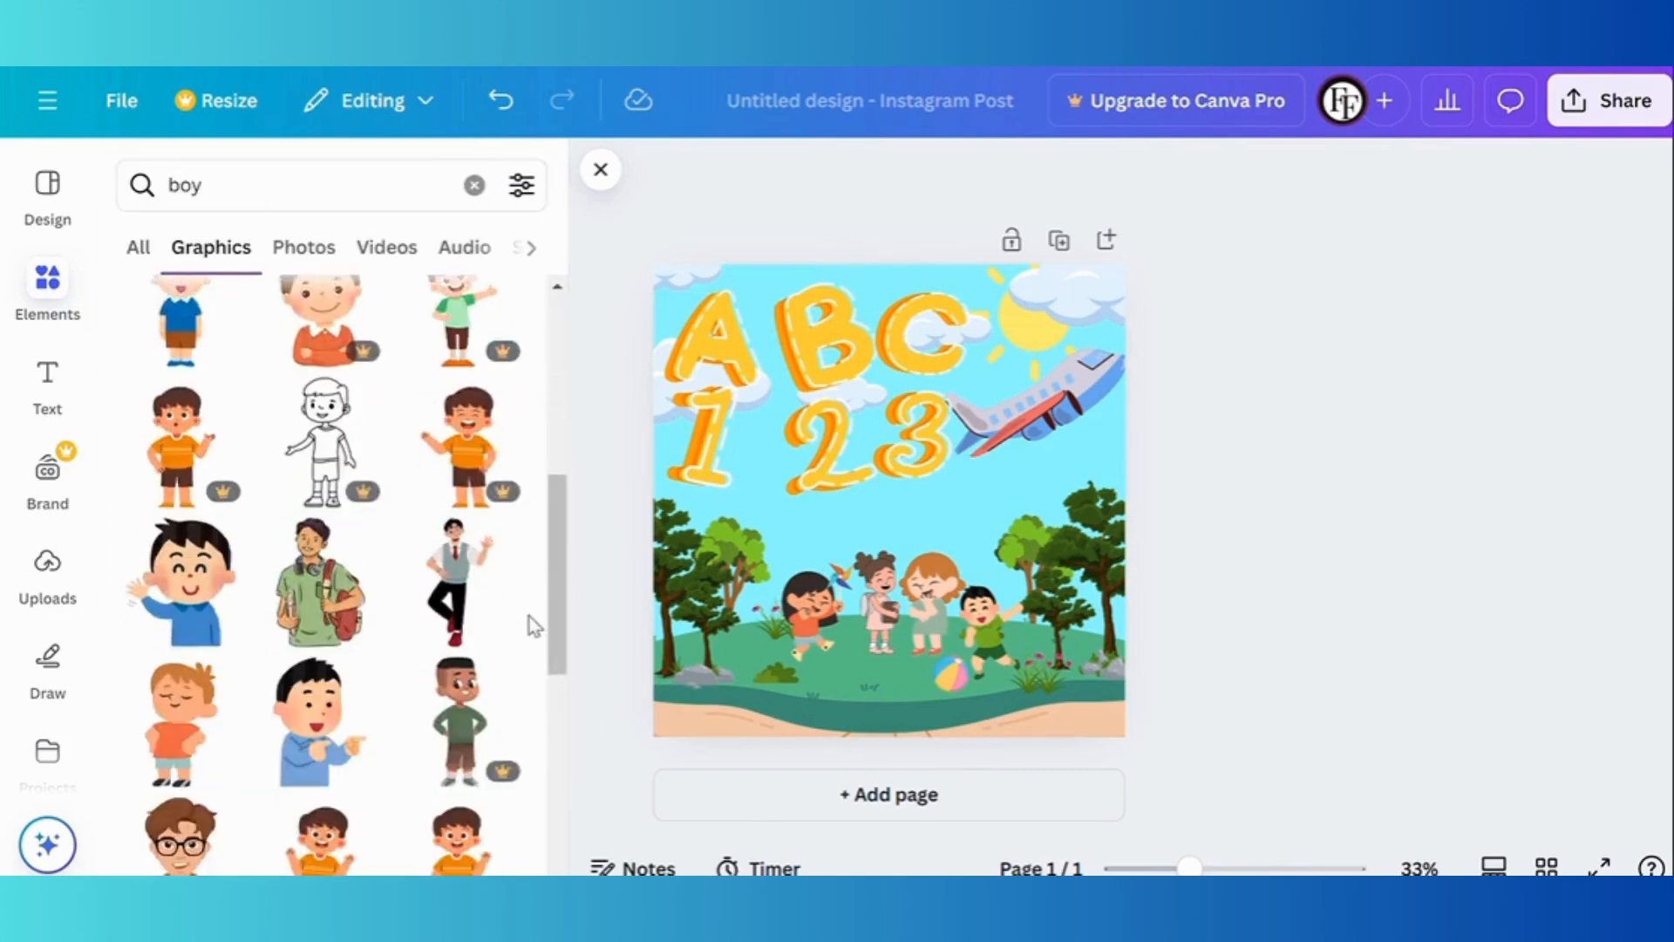
pyautogui.scroll(-10, 534, 626)
# Refine the graphics search to "playing boy" and browse the results for a boy at play.
pyautogui.click(247, 186)
pyautogui.write('playing')
pyautogui.press('Return')
pyautogui.scroll(-10, 534, 591)
pyautogui.scroll(-10, 532, 593)
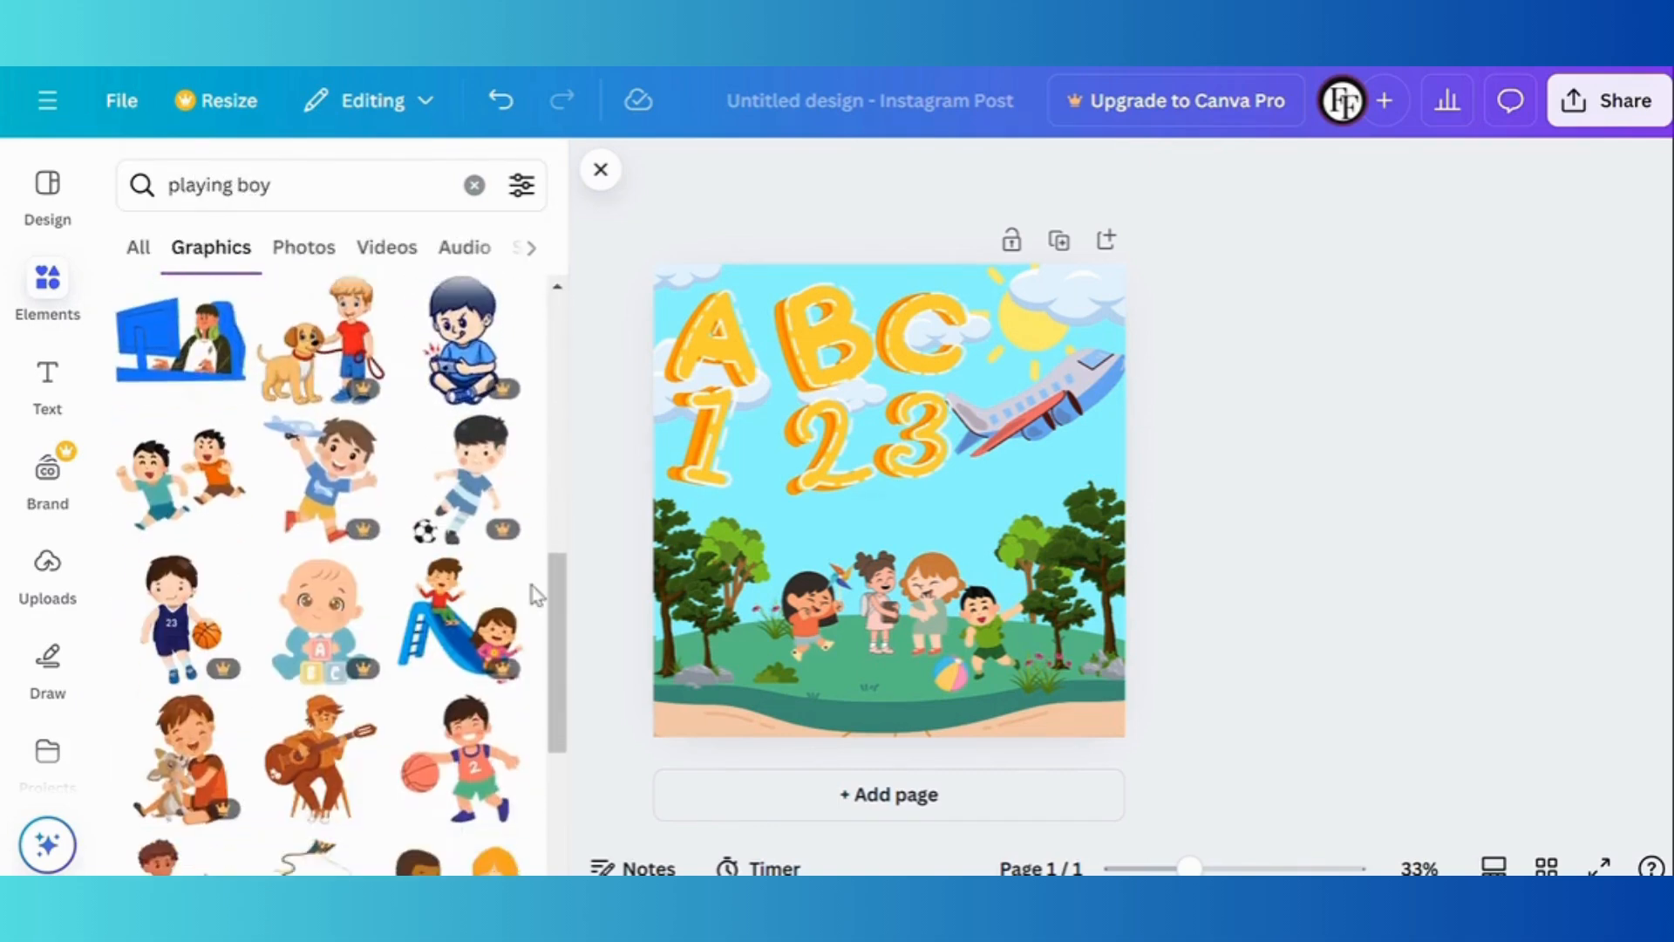
# Insert the boy in yellow with a basketball, shrink him, and place him on the grass in front of the girls.
pyautogui.click(443, 604)
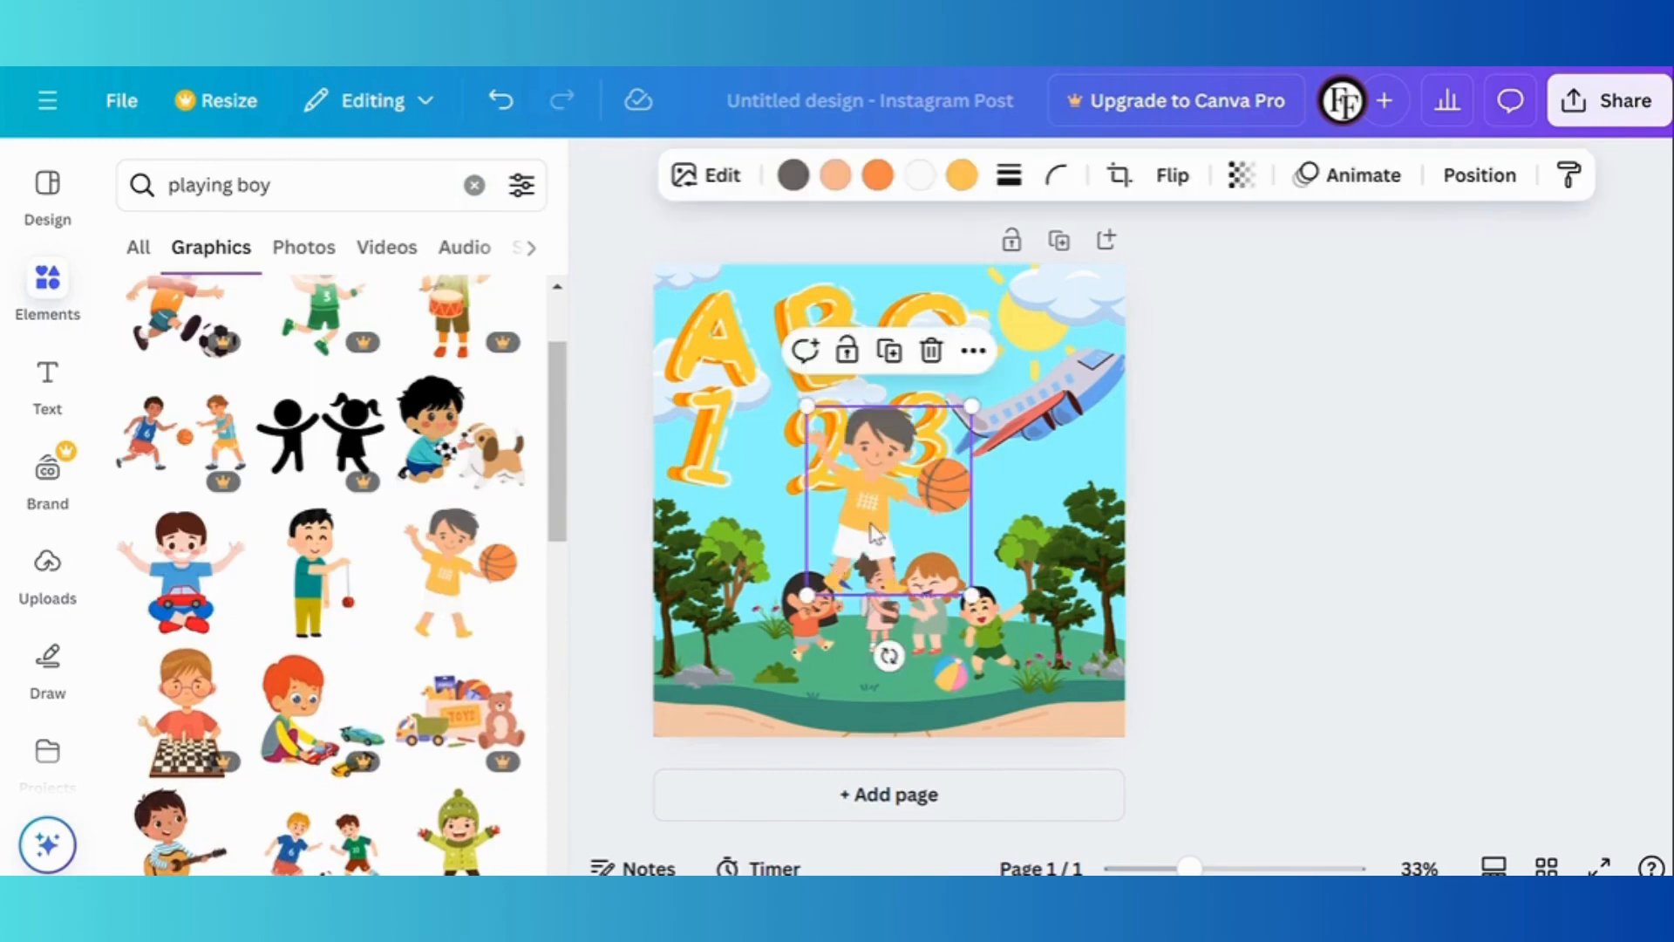
pyautogui.moveTo(881, 488); pyautogui.dragTo(864, 619)
pyautogui.click(1003, 633)
pyautogui.click(831, 602)
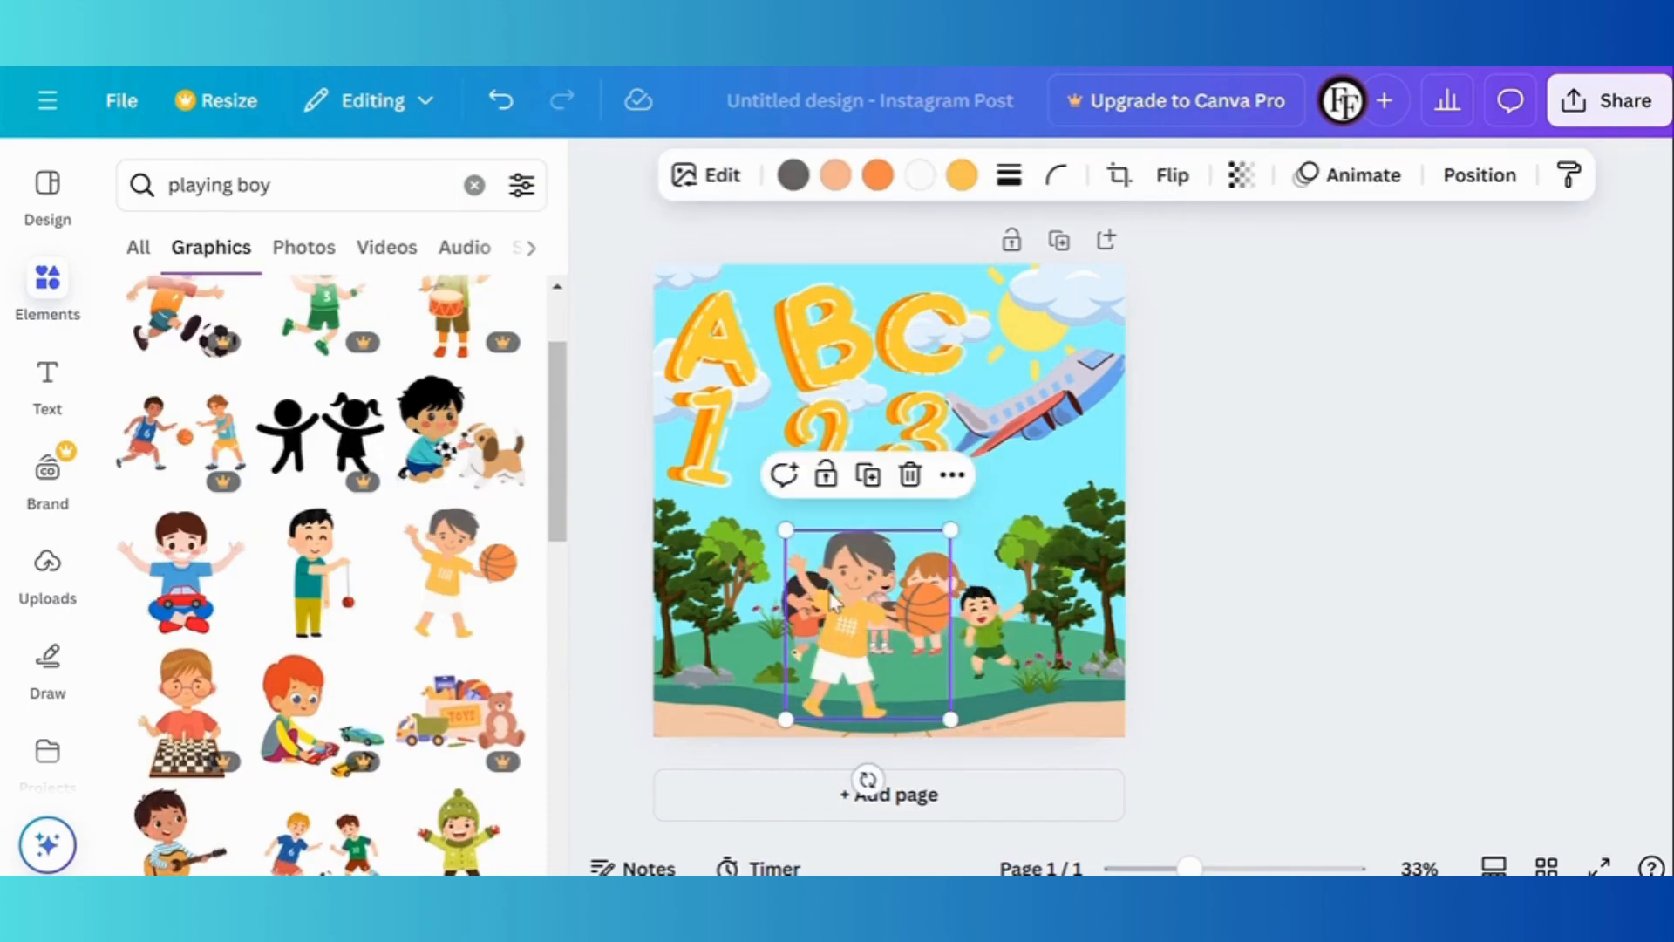
pyautogui.moveTo(950, 530); pyautogui.dragTo(858, 637)
pyautogui.moveTo(824, 677); pyautogui.dragTo(952, 692)
pyautogui.click(1192, 543)
# Rearrange the three girls behind the basketball boy, shifting them towards the left of the hill.
pyautogui.moveTo(936, 595); pyautogui.dragTo(931, 590)
pyautogui.moveTo(810, 616); pyautogui.dragTo(795, 616)
pyautogui.click(926, 580)
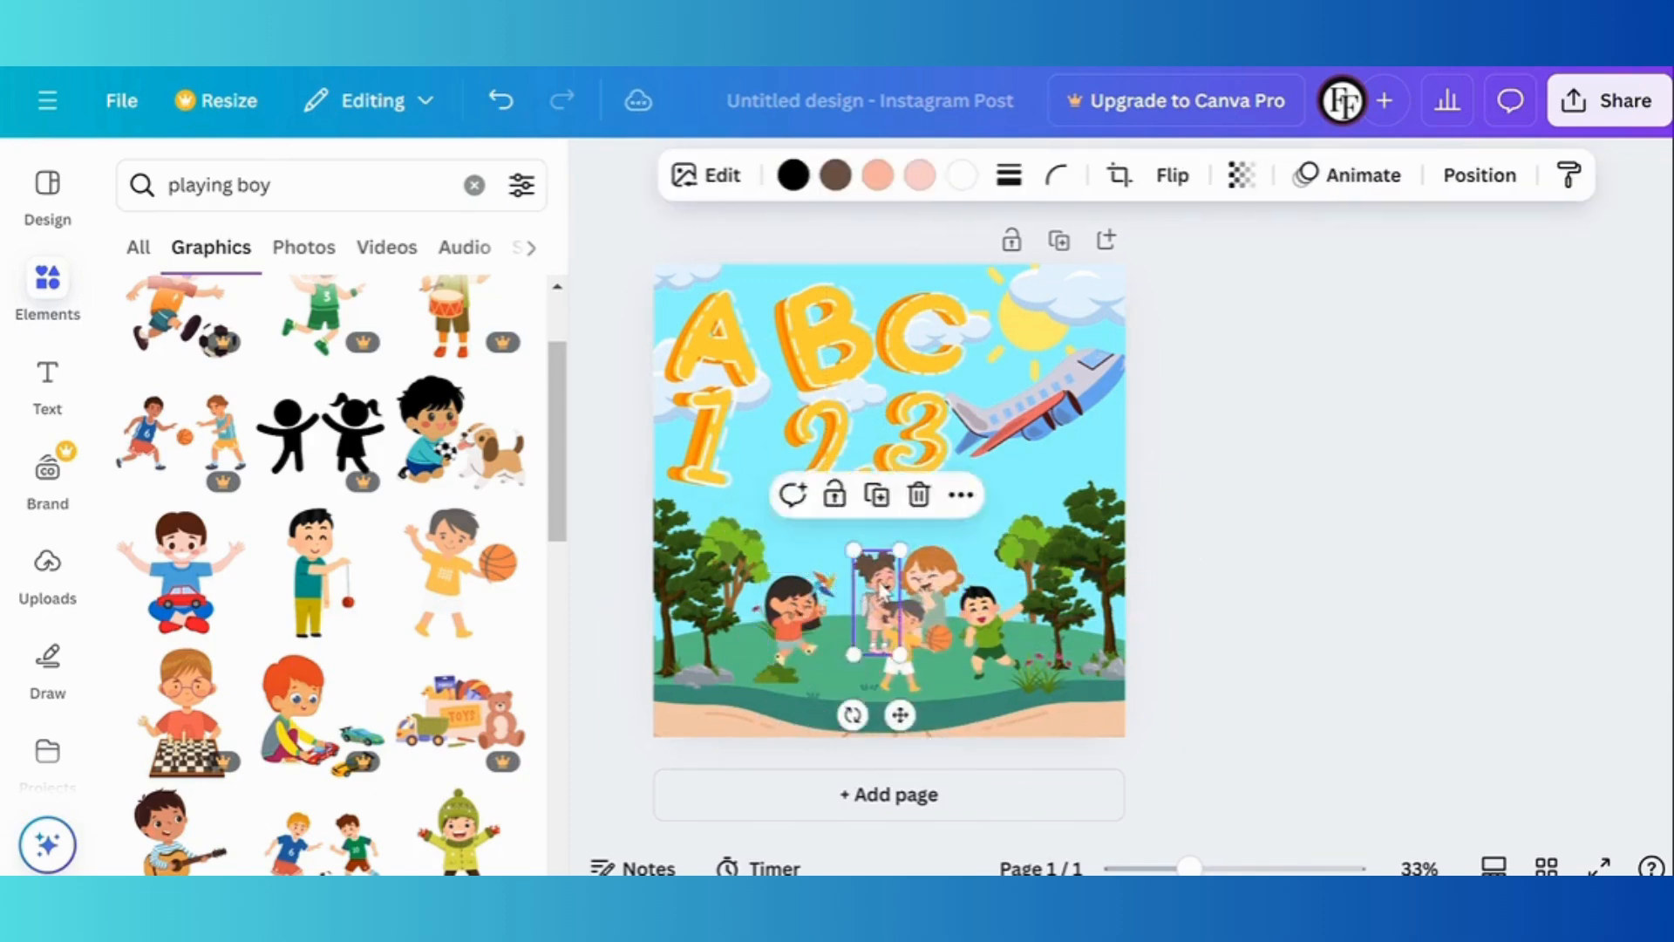
pyautogui.moveTo(926, 584); pyautogui.dragTo(888, 569)
pyautogui.click(1195, 528)
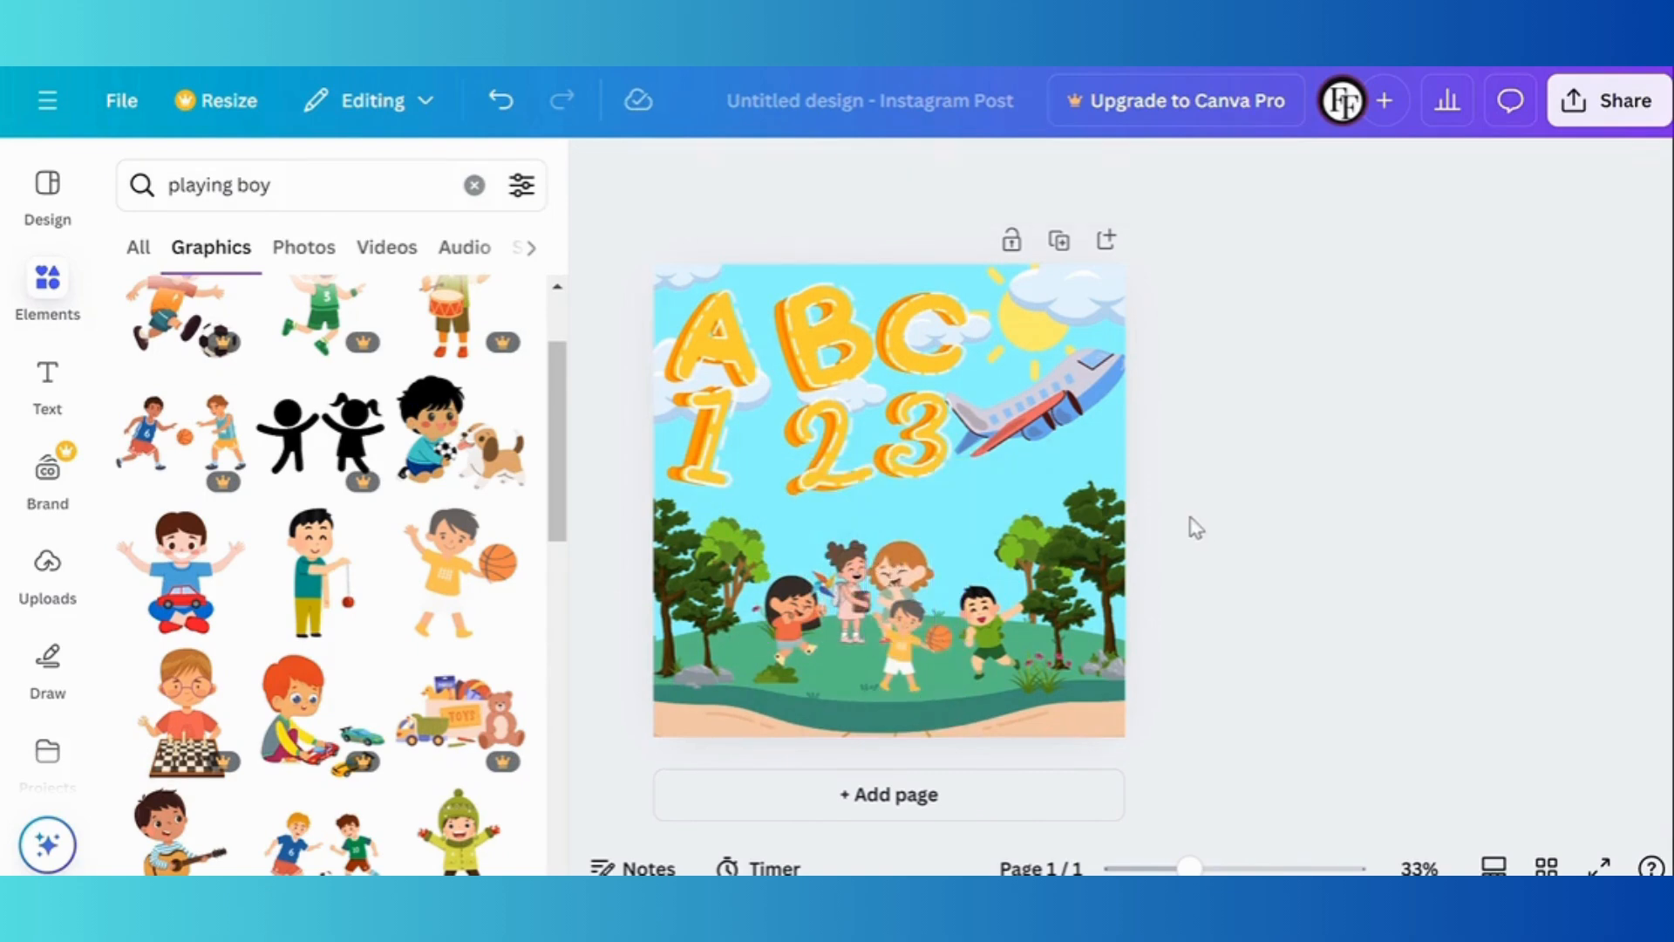
# Capture a screenshot of the whole finished design page.
pyautogui.moveTo(636, 253); pyautogui.dragTo(1263, 546)
pyautogui.click(1064, 446)
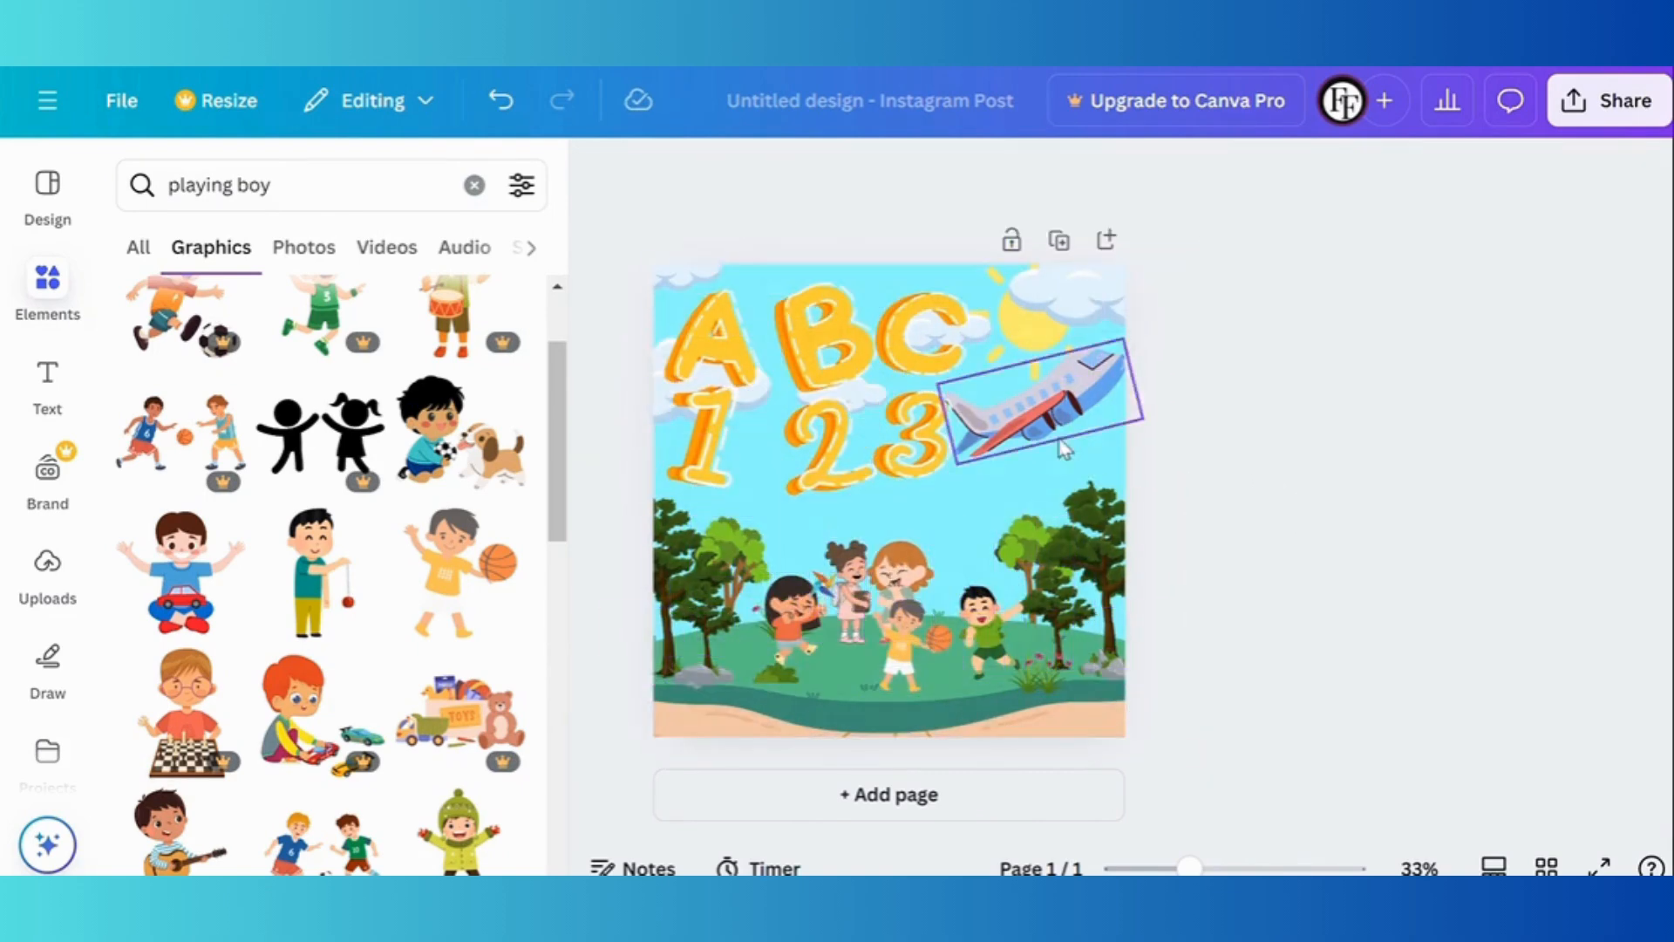
pyautogui.press('super+shift+s')
pyautogui.moveTo(652, 259); pyautogui.dragTo(1127, 743)
pyautogui.click(1628, 692)
# Add a second page and change its background to white.
pyautogui.click(924, 793)
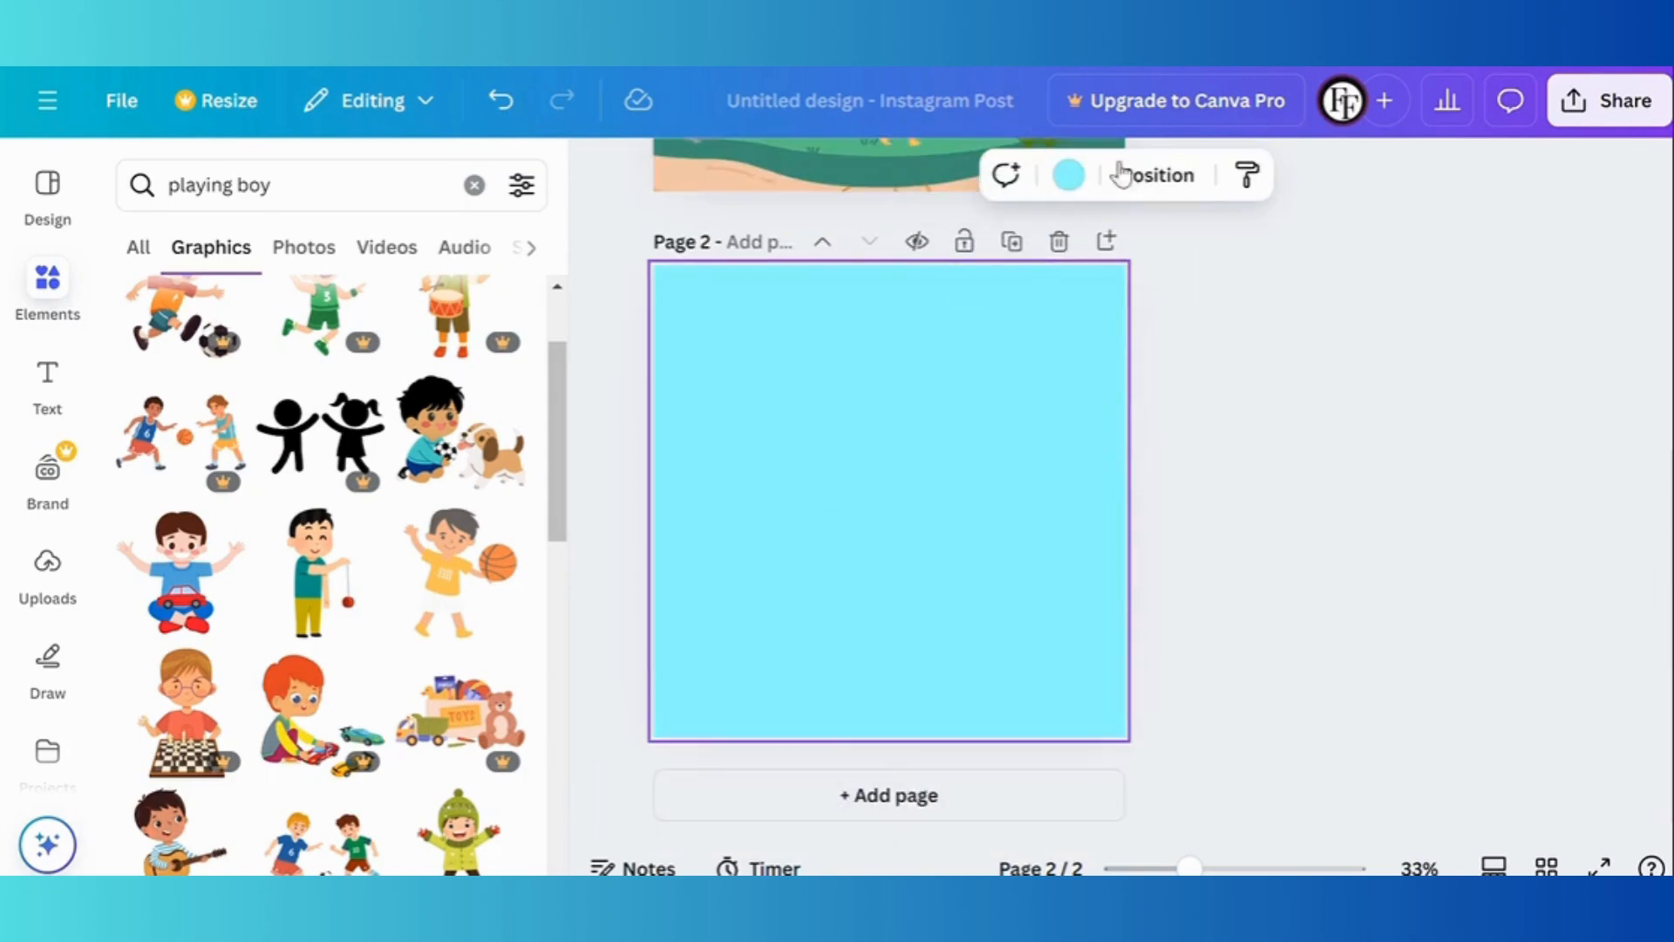
pyautogui.click(1067, 175)
pyautogui.scroll(-3, 323, 602)
pyautogui.click(286, 658)
pyautogui.click(509, 184)
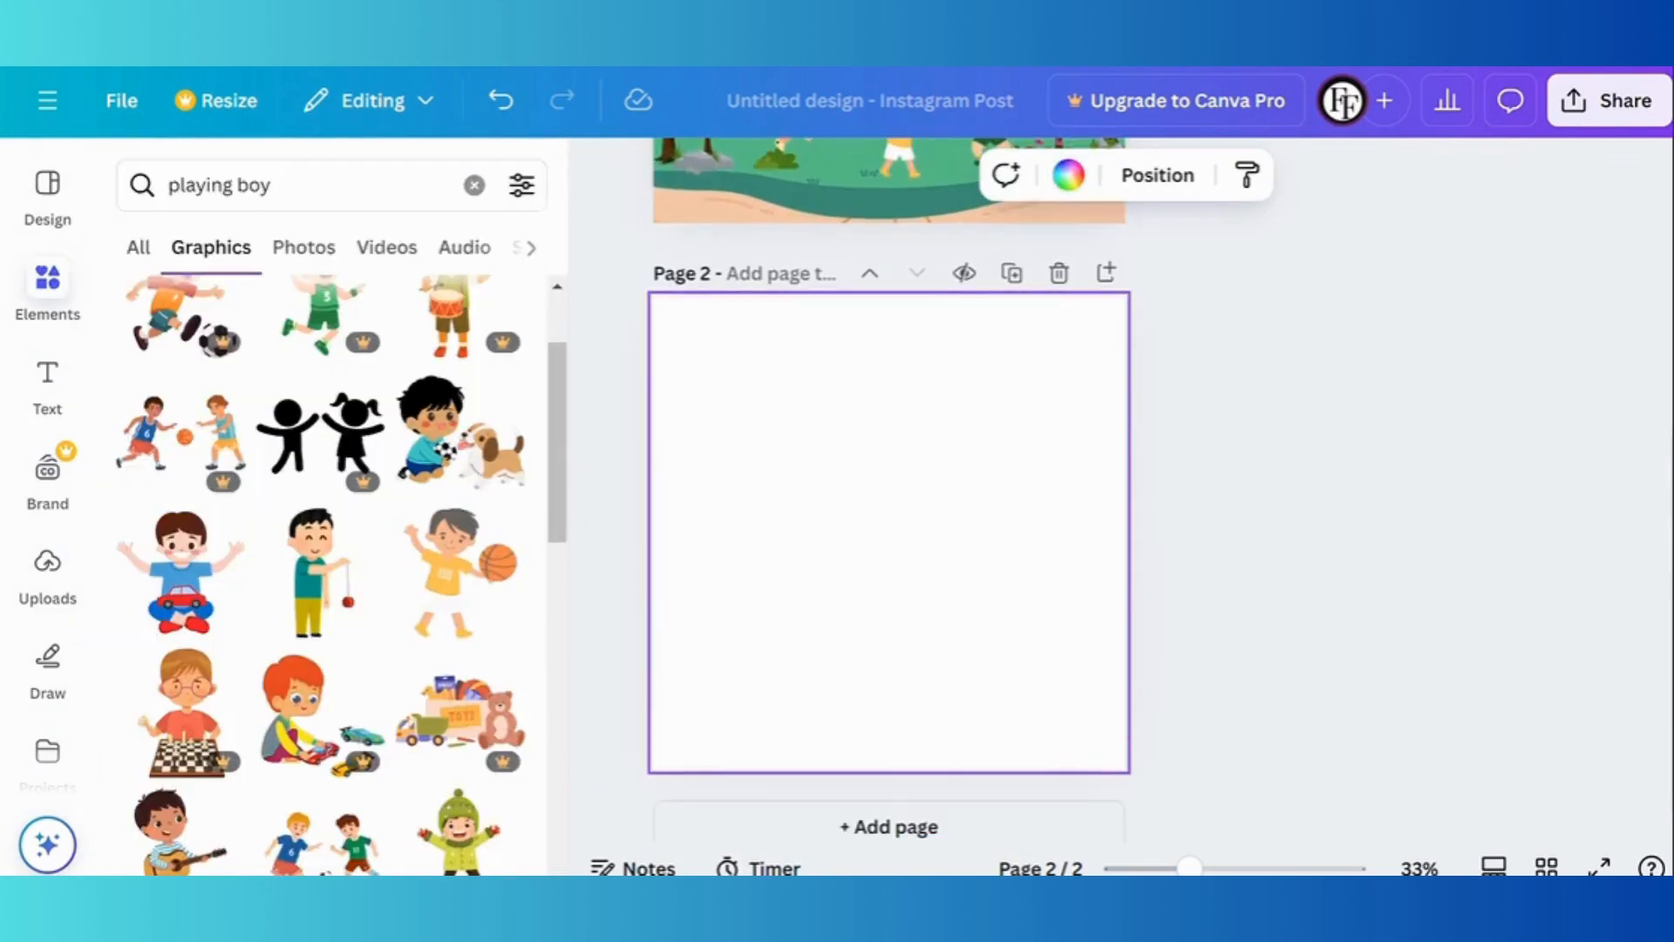
# Insert the uploaded screenshot of the finished illustration onto page 2.
pyautogui.click(47, 574)
pyautogui.click(188, 621)
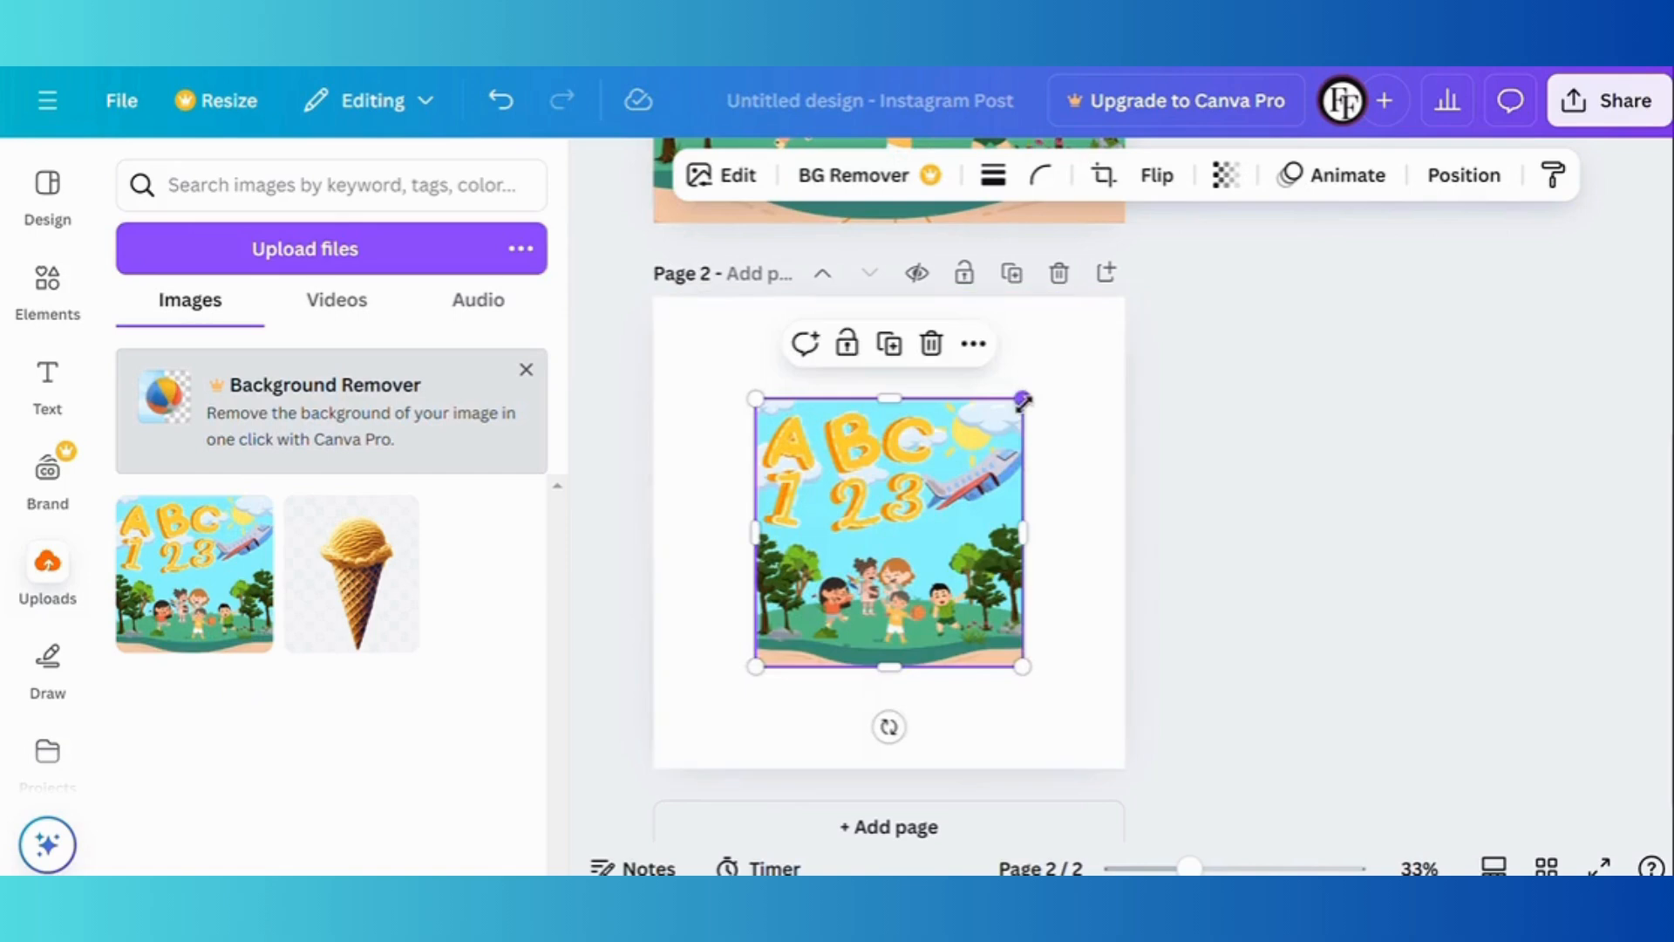
pyautogui.scroll(-1, 77, 752)
# Find mockups matching "book" and insert the thick tilted book mockup on page 2.
pyautogui.click(47, 279)
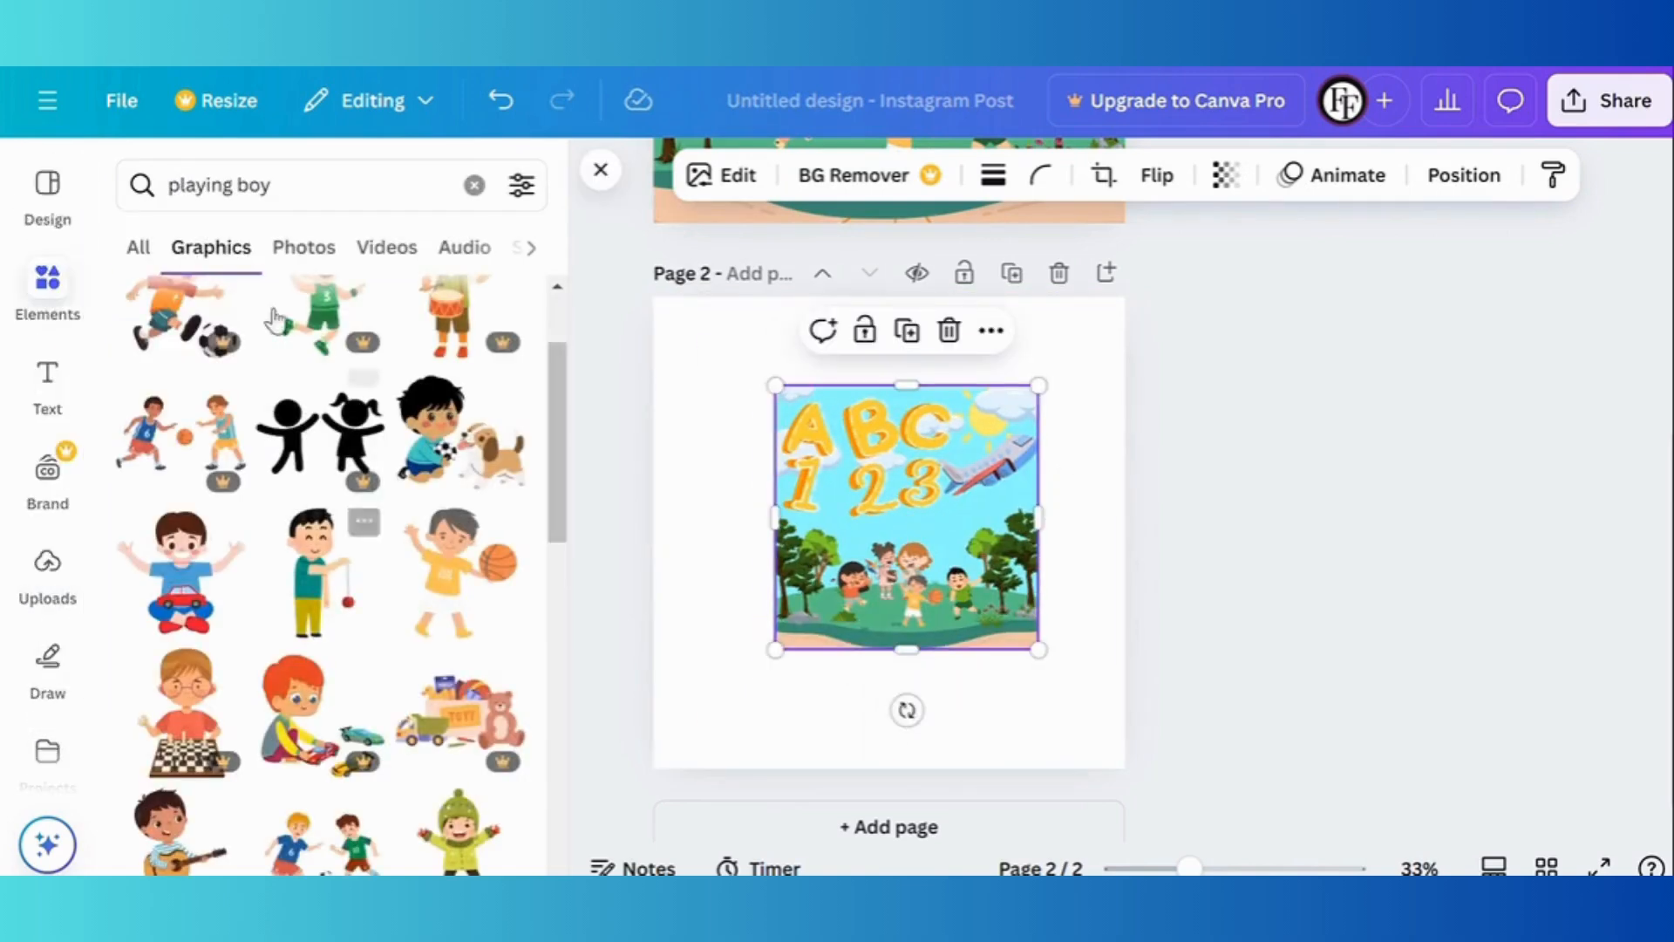
pyautogui.click(139, 247)
pyautogui.click(475, 183)
pyautogui.scroll(-3, 321, 538)
pyautogui.scroll(-5, 320, 538)
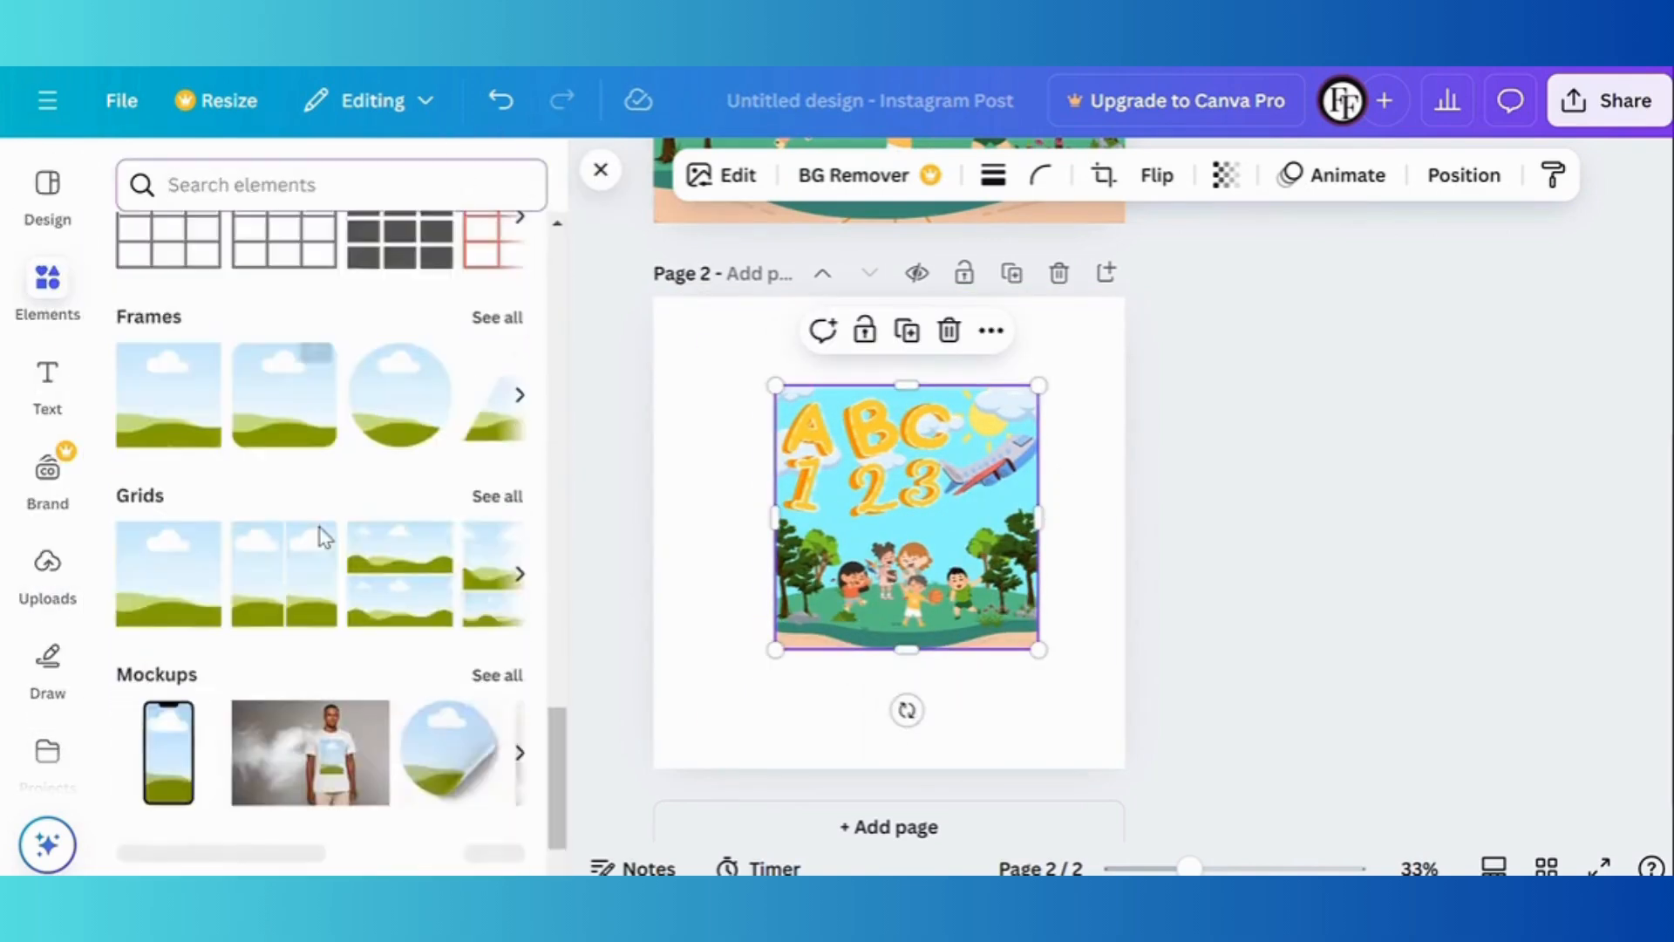
pyautogui.click(494, 561)
pyautogui.click(339, 237)
pyautogui.write('book')
pyautogui.press('Return')
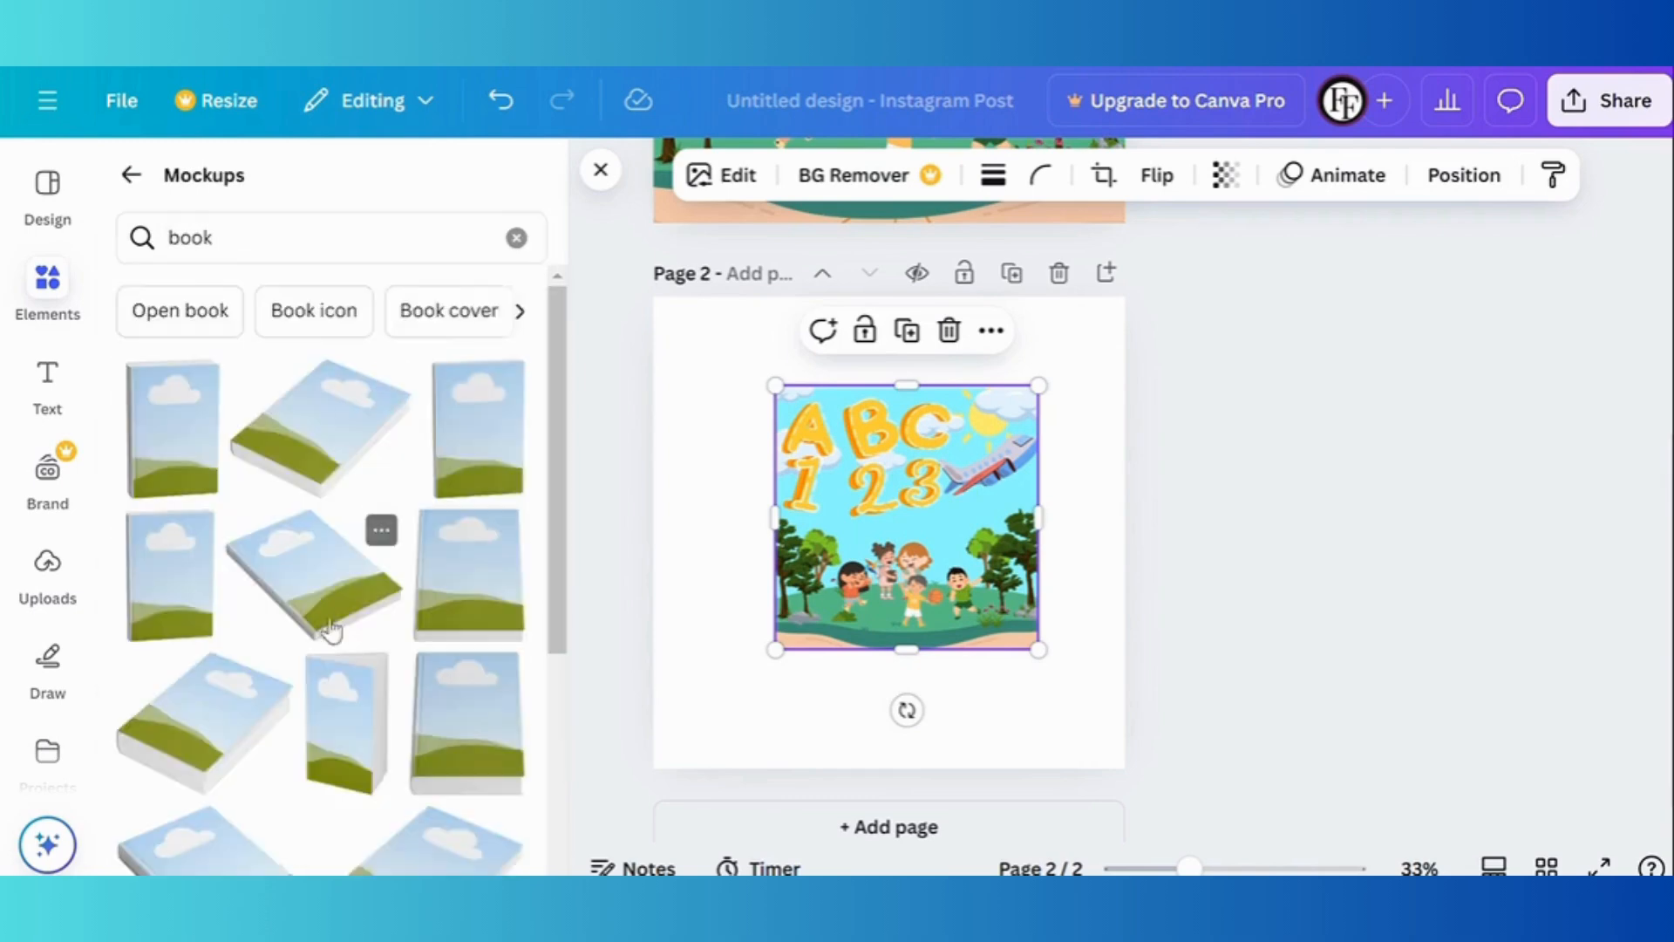
pyautogui.scroll(-6, 303, 637)
pyautogui.scroll(6, 302, 637)
pyautogui.click(310, 449)
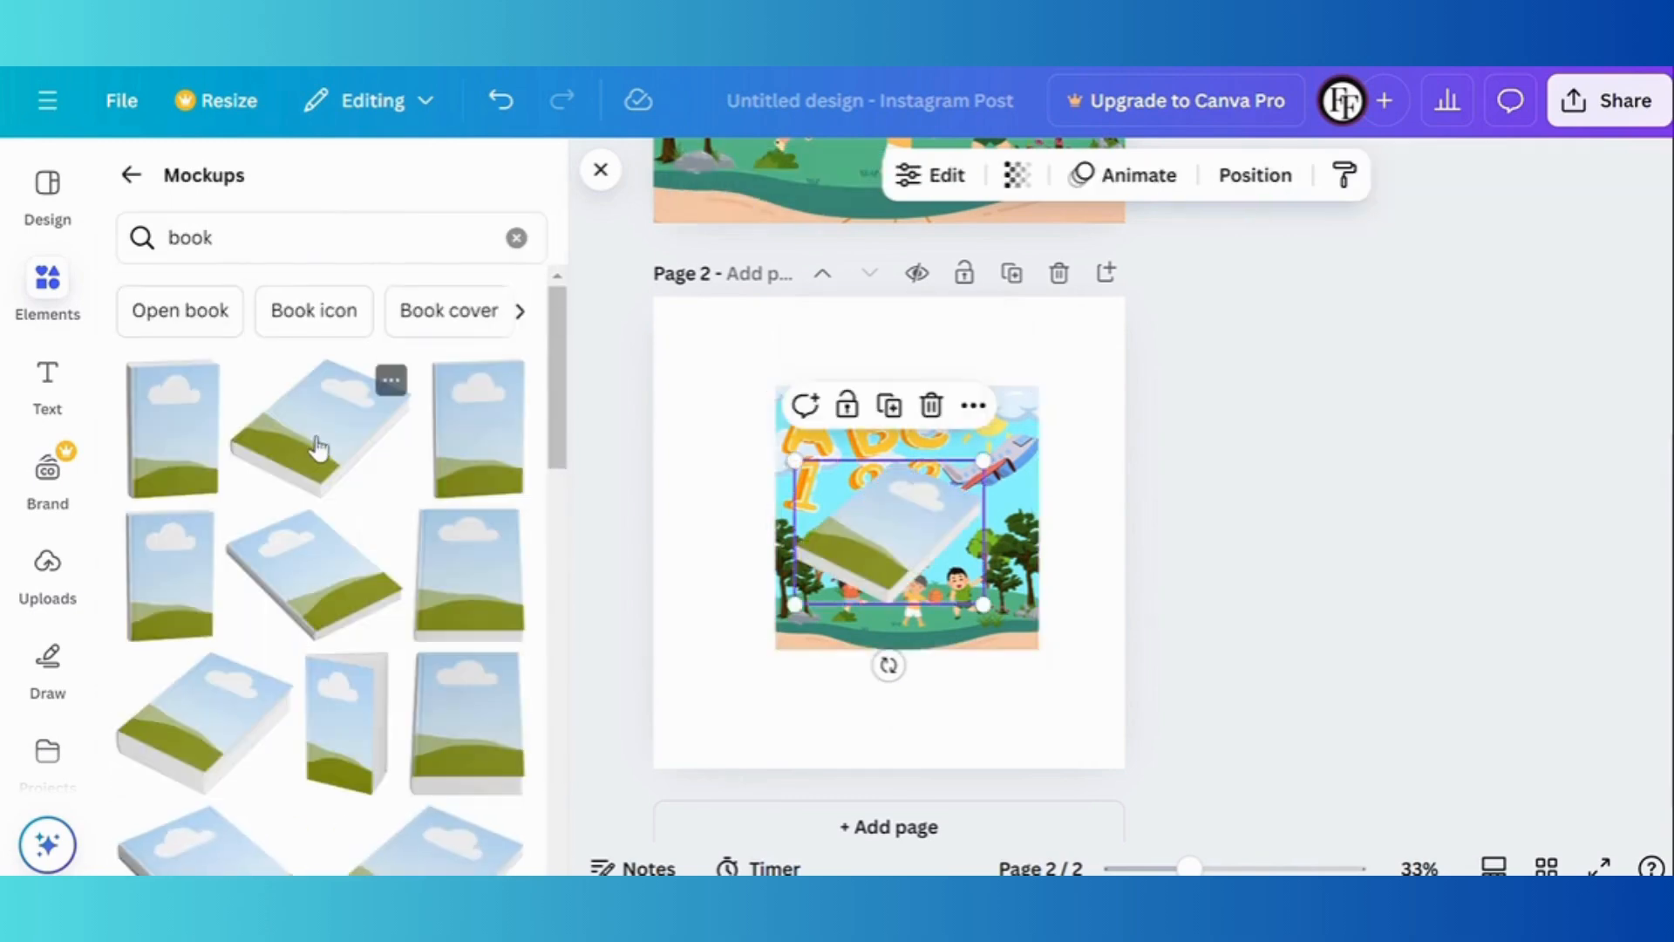
# Enlarge the book mockup to nearly the full page width and centre it on page 2.
pyautogui.moveTo(795, 606); pyautogui.dragTo(610, 744)
pyautogui.moveTo(1001, 536); pyautogui.dragTo(683, 396)
pyautogui.moveTo(841, 536); pyautogui.dragTo(954, 391)
pyautogui.moveTo(722, 597); pyautogui.dragTo(573, 712)
pyautogui.moveTo(807, 602)
pyautogui.mouseDown()
pyautogui.moveTo(852, 610)
pyautogui.moveTo(826, 623)
pyautogui.mouseUp()
pyautogui.moveTo(1113, 335); pyautogui.dragTo(1033, 395)
pyautogui.moveTo(857, 566); pyautogui.dragTo(936, 550)
# Place the illustration screenshot on the book mockup's cover and try enlarging and shifting it within the cover area.
pyautogui.moveTo(693, 337); pyautogui.dragTo(912, 486)
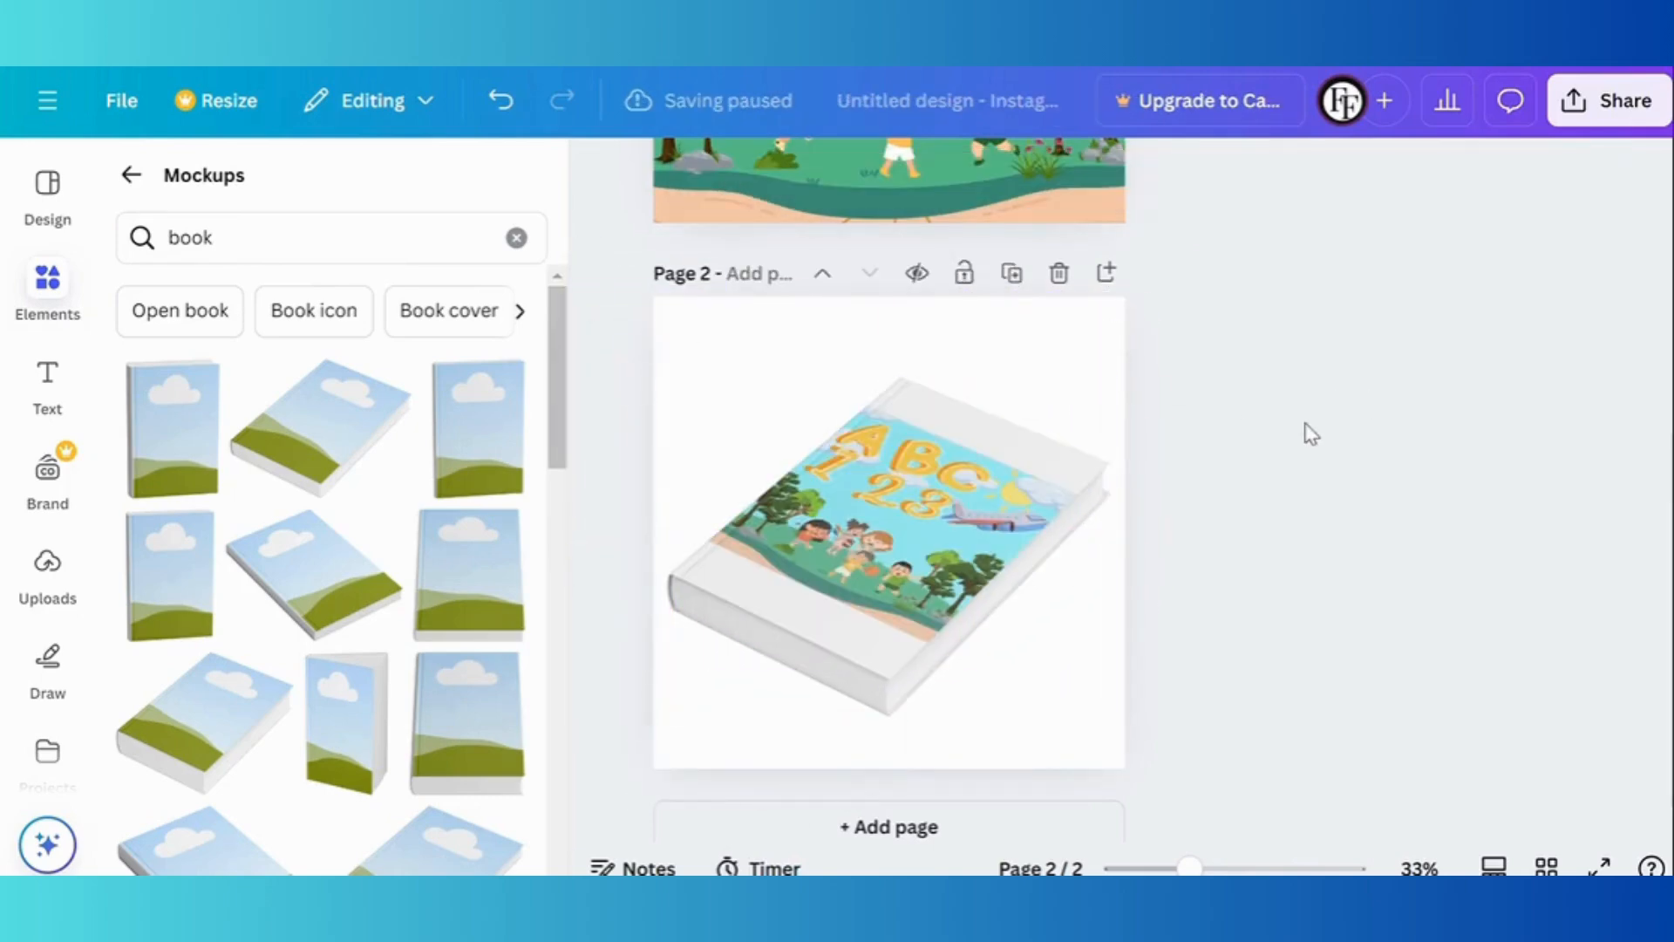
pyautogui.click(985, 488)
pyautogui.click(930, 175)
pyautogui.moveTo(362, 566); pyautogui.dragTo(379, 590)
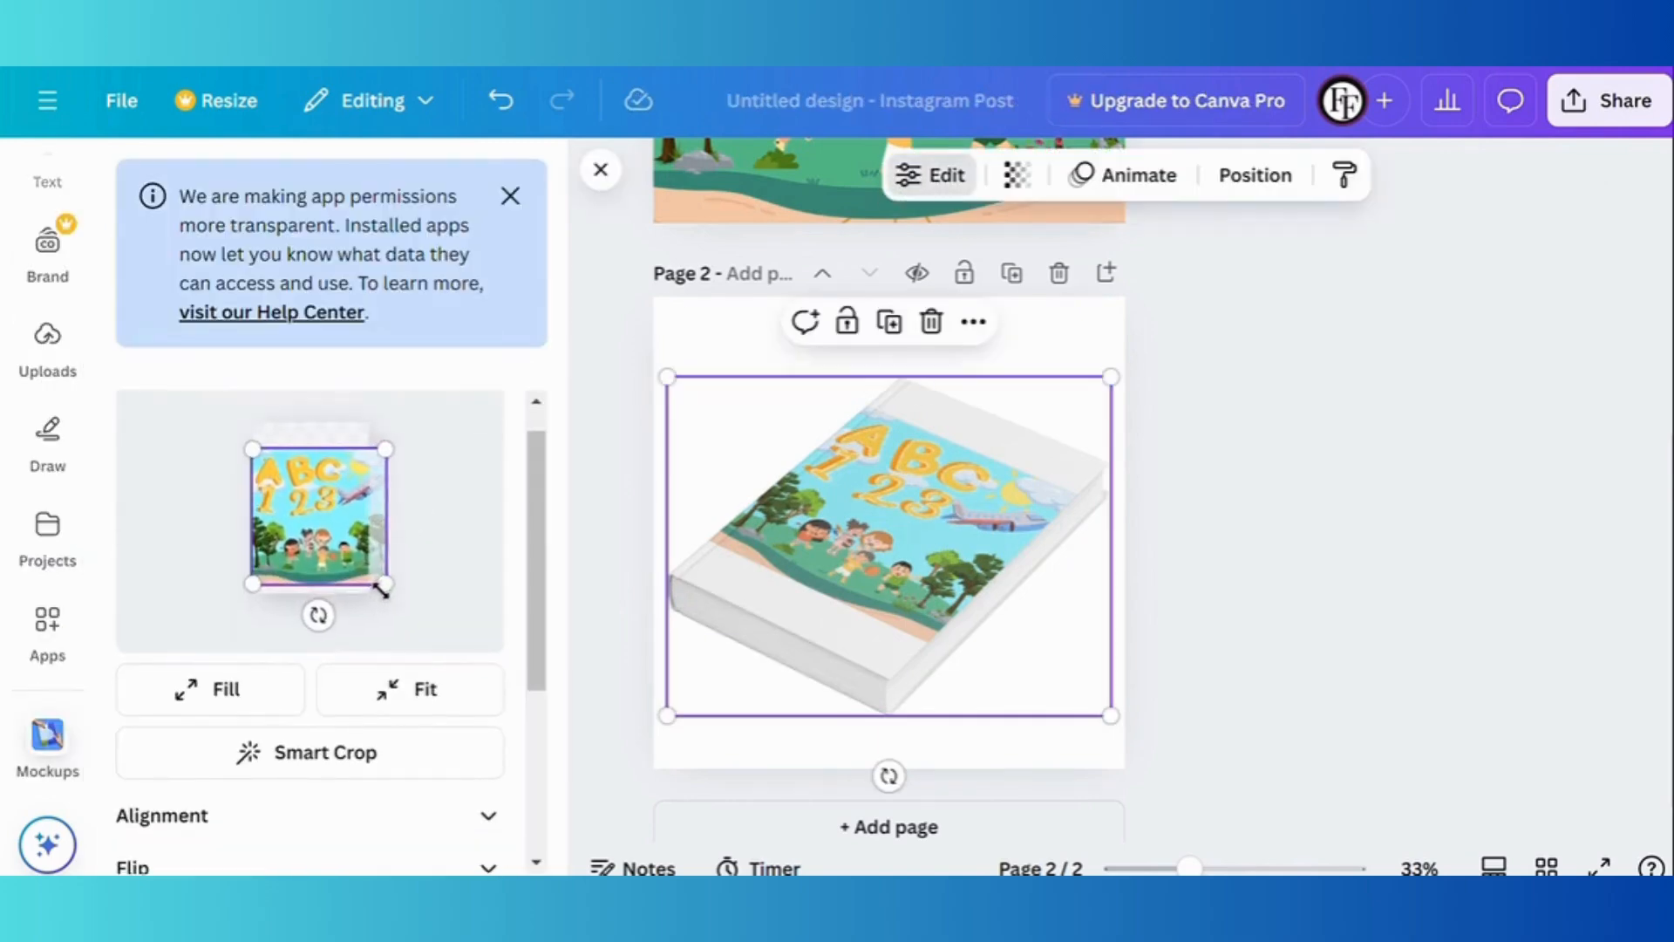
pyautogui.moveTo(300, 544); pyautogui.dragTo(303, 521)
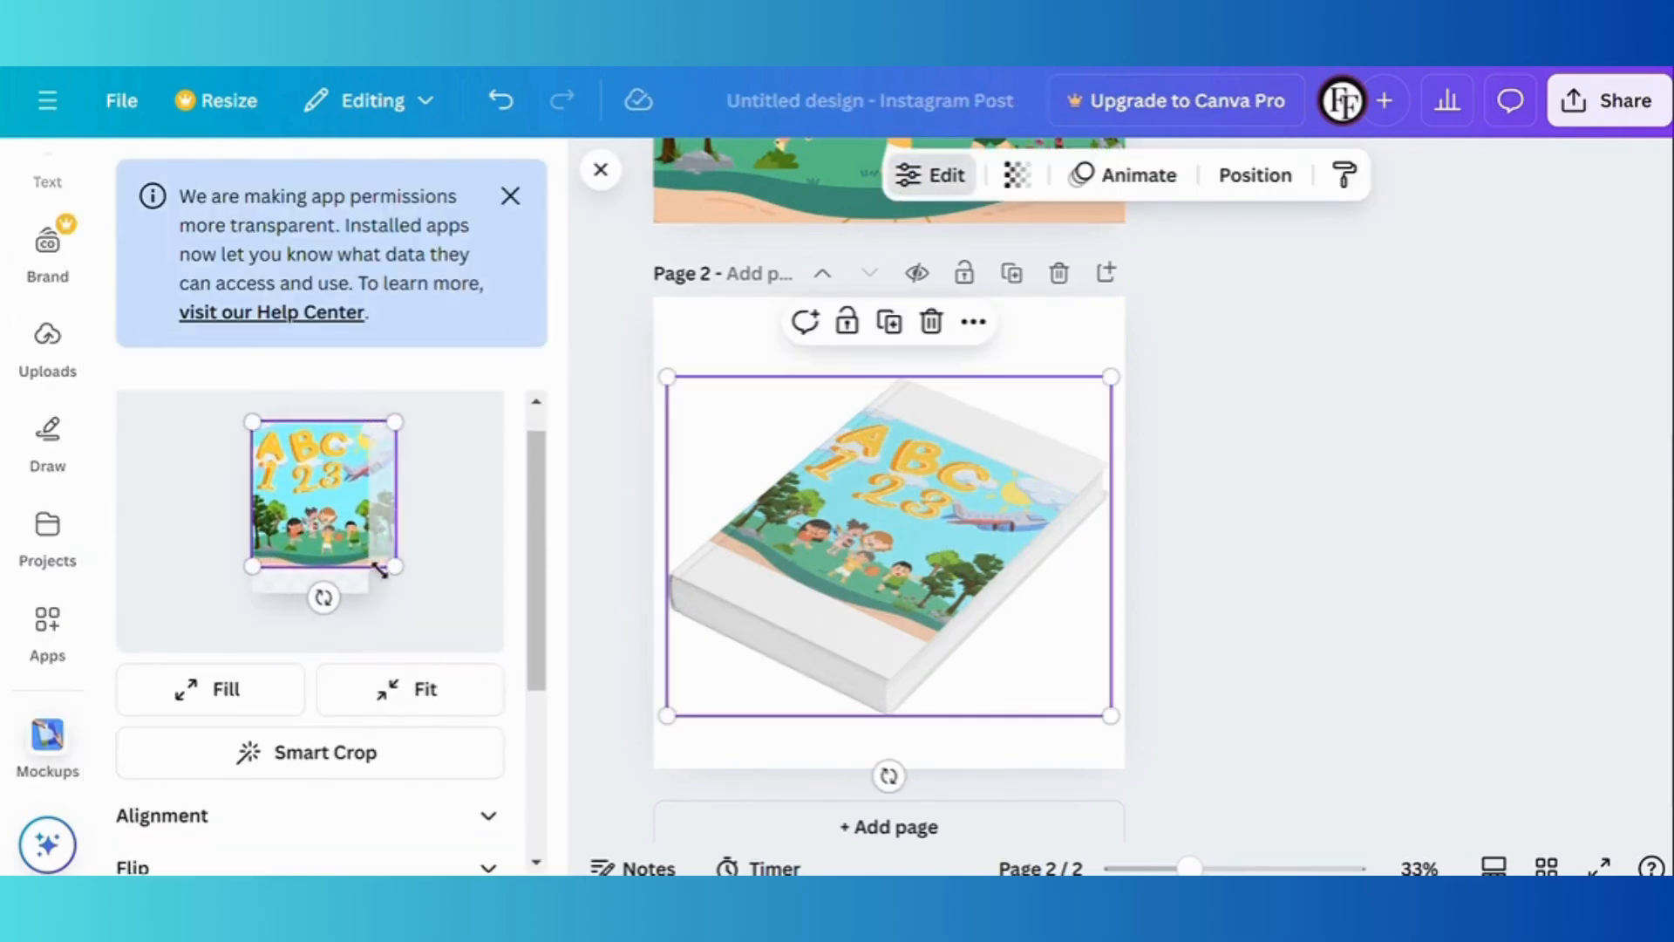
pyautogui.scroll(-5, 287, 766)
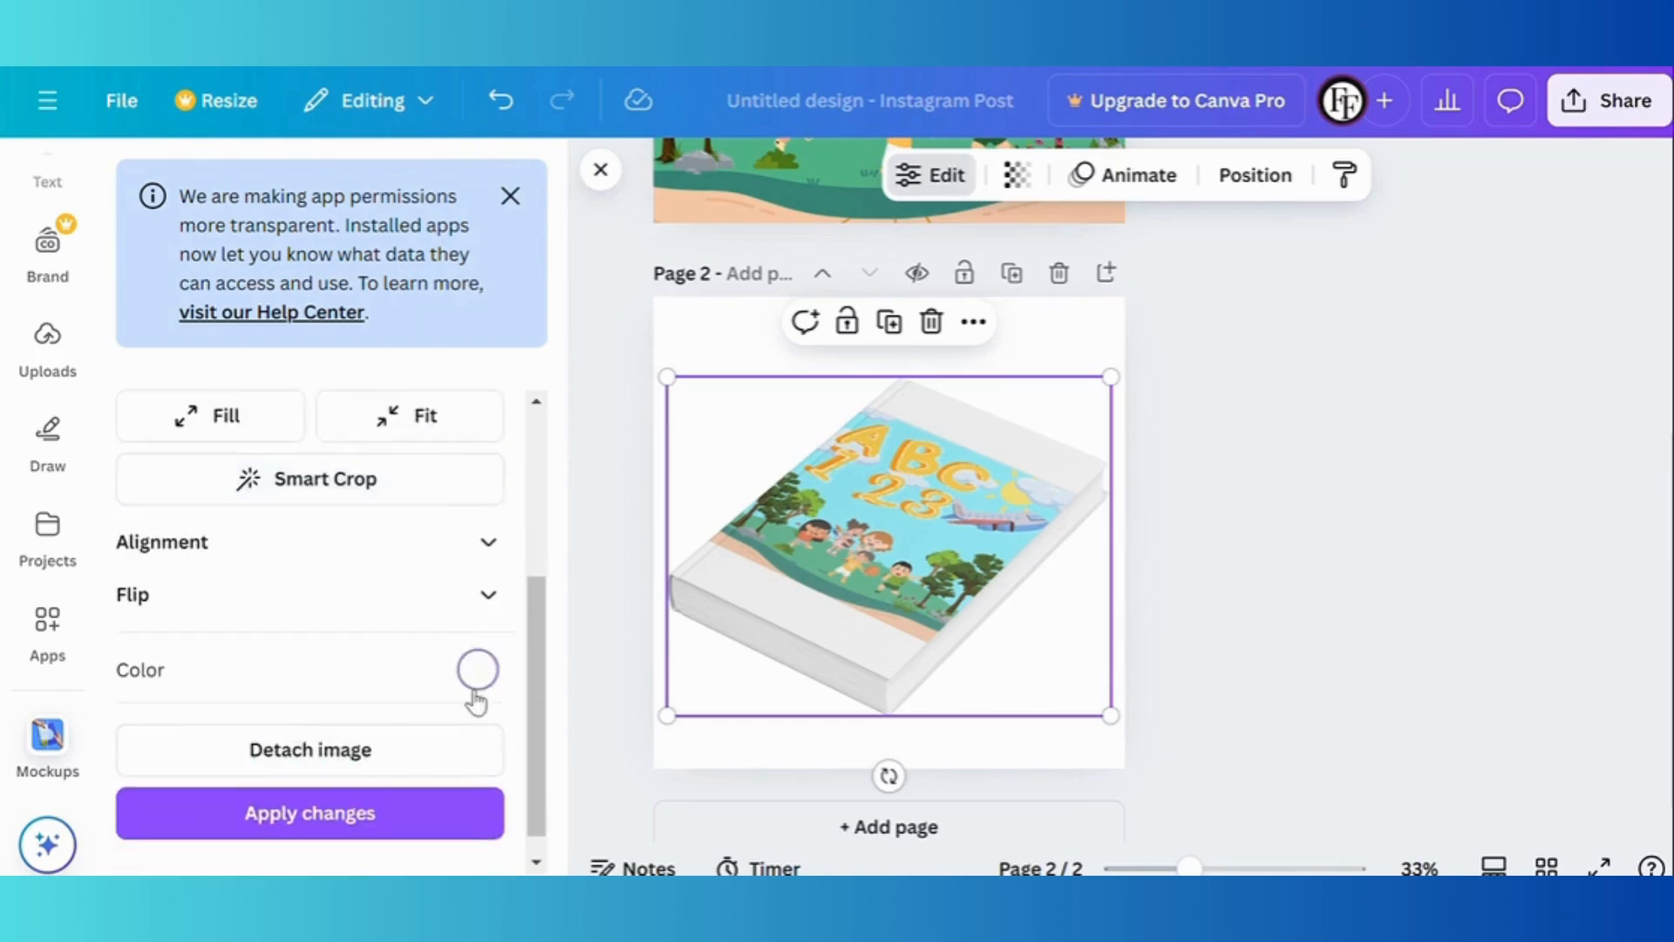
pyautogui.click(477, 670)
pyautogui.click(368, 757)
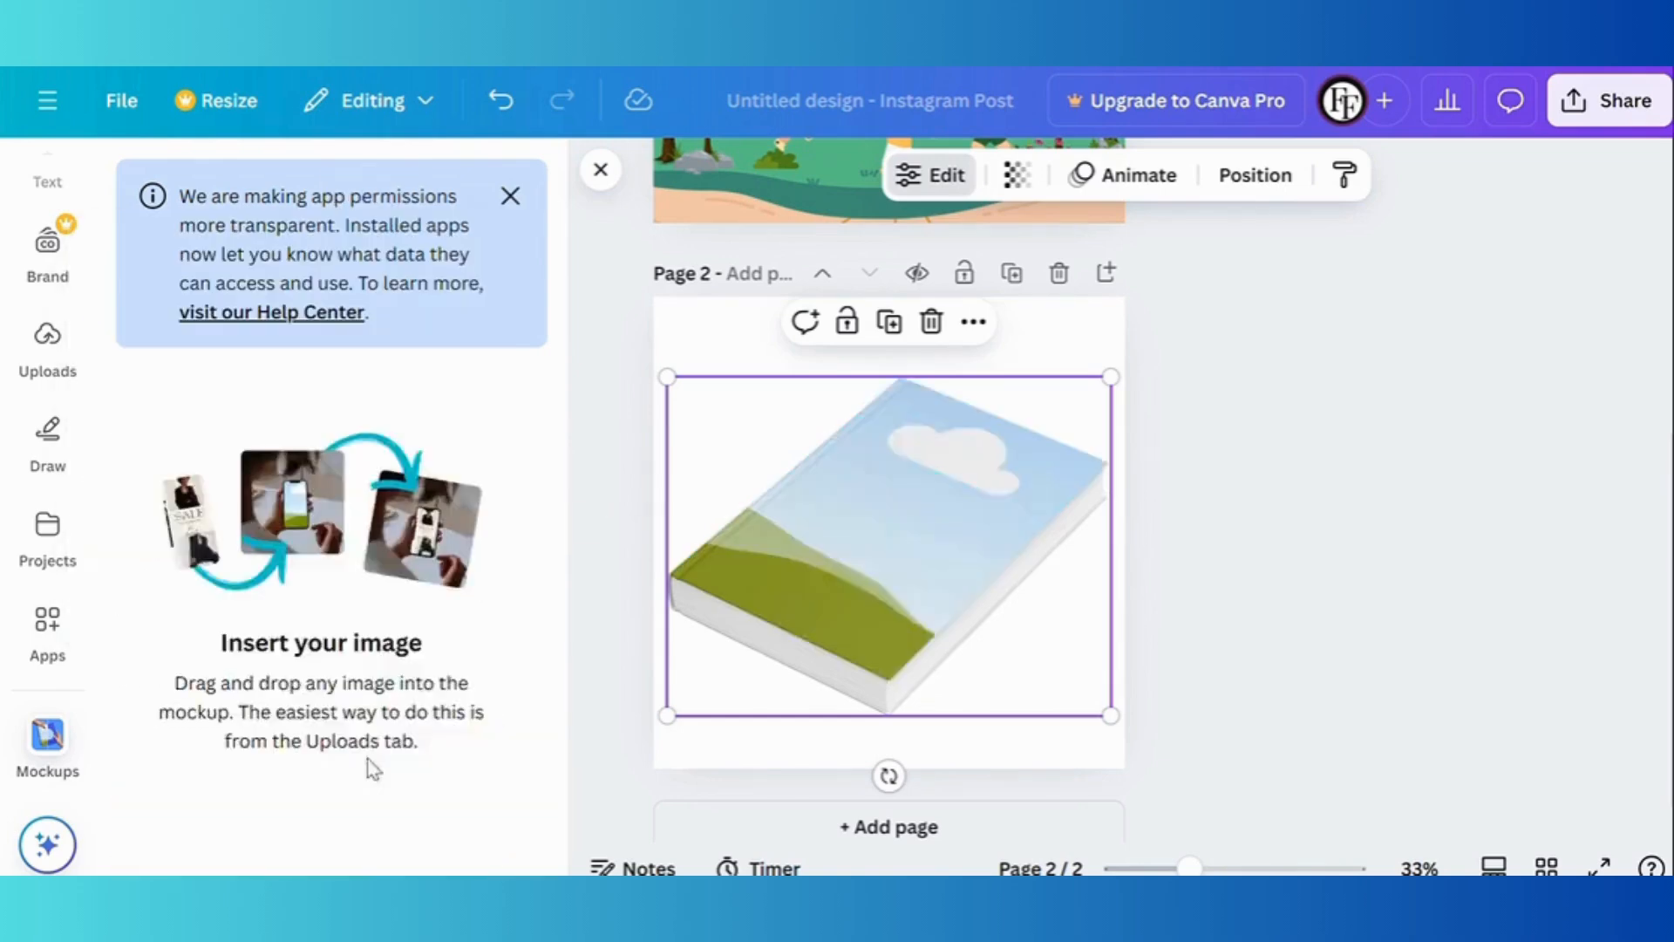
pyautogui.hotkey('ctrl', 'z')
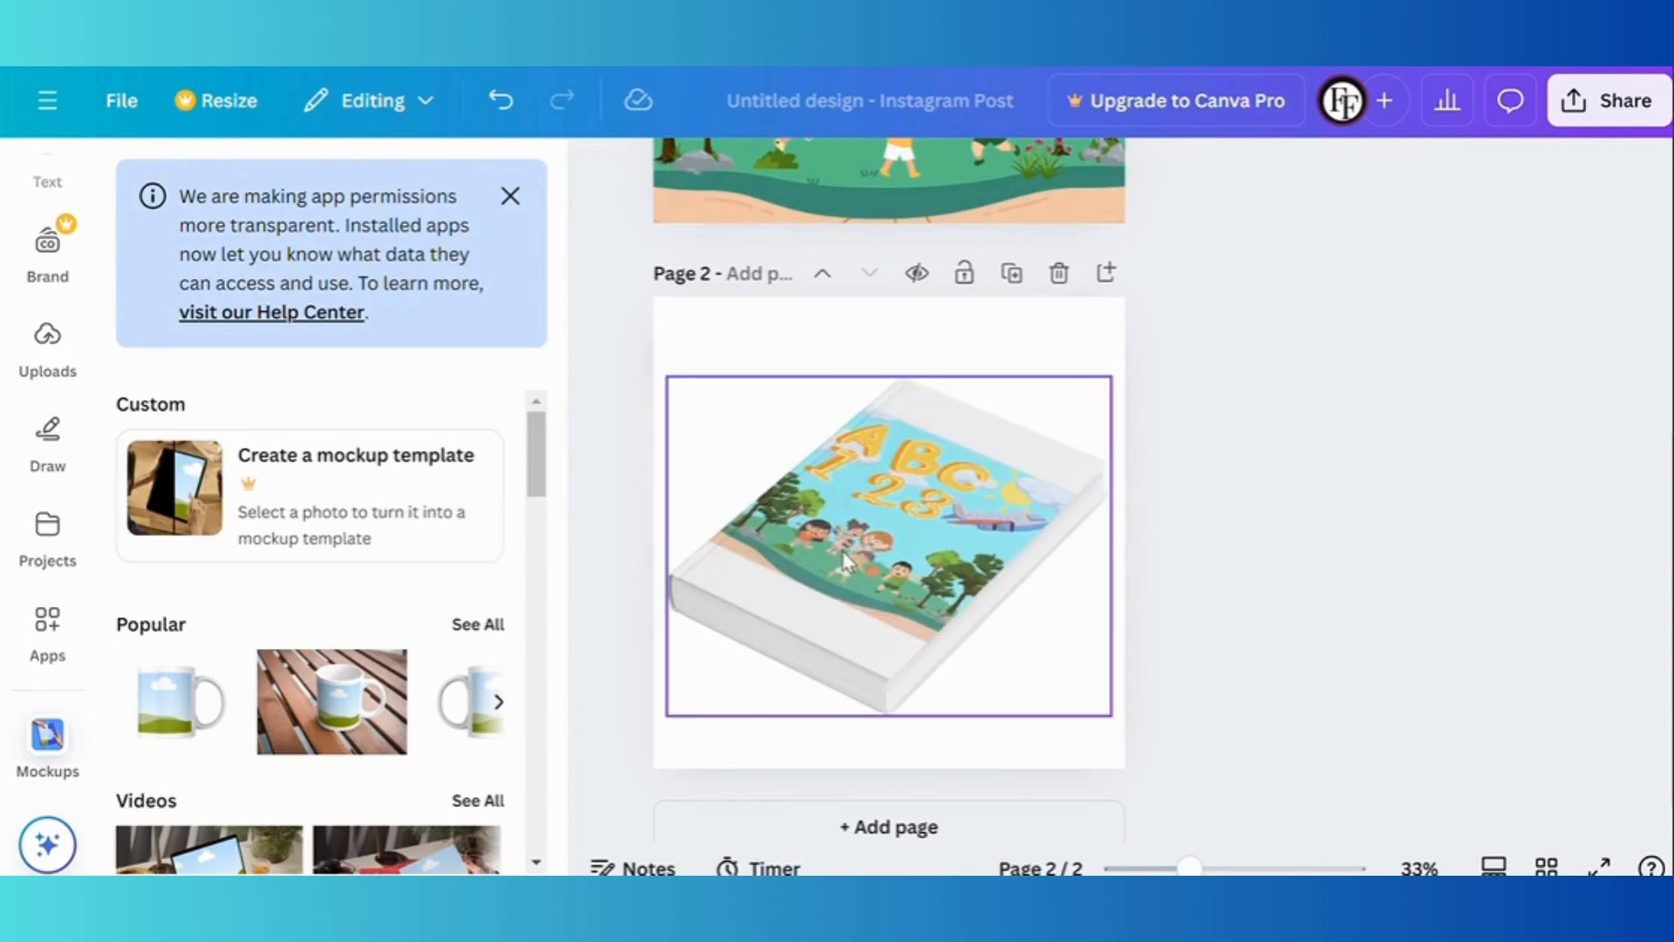
# Make the illustration fill the mockup's cover, set the mockup color to black, and apply the changes.
pyautogui.click(918, 184)
pyautogui.click(225, 492)
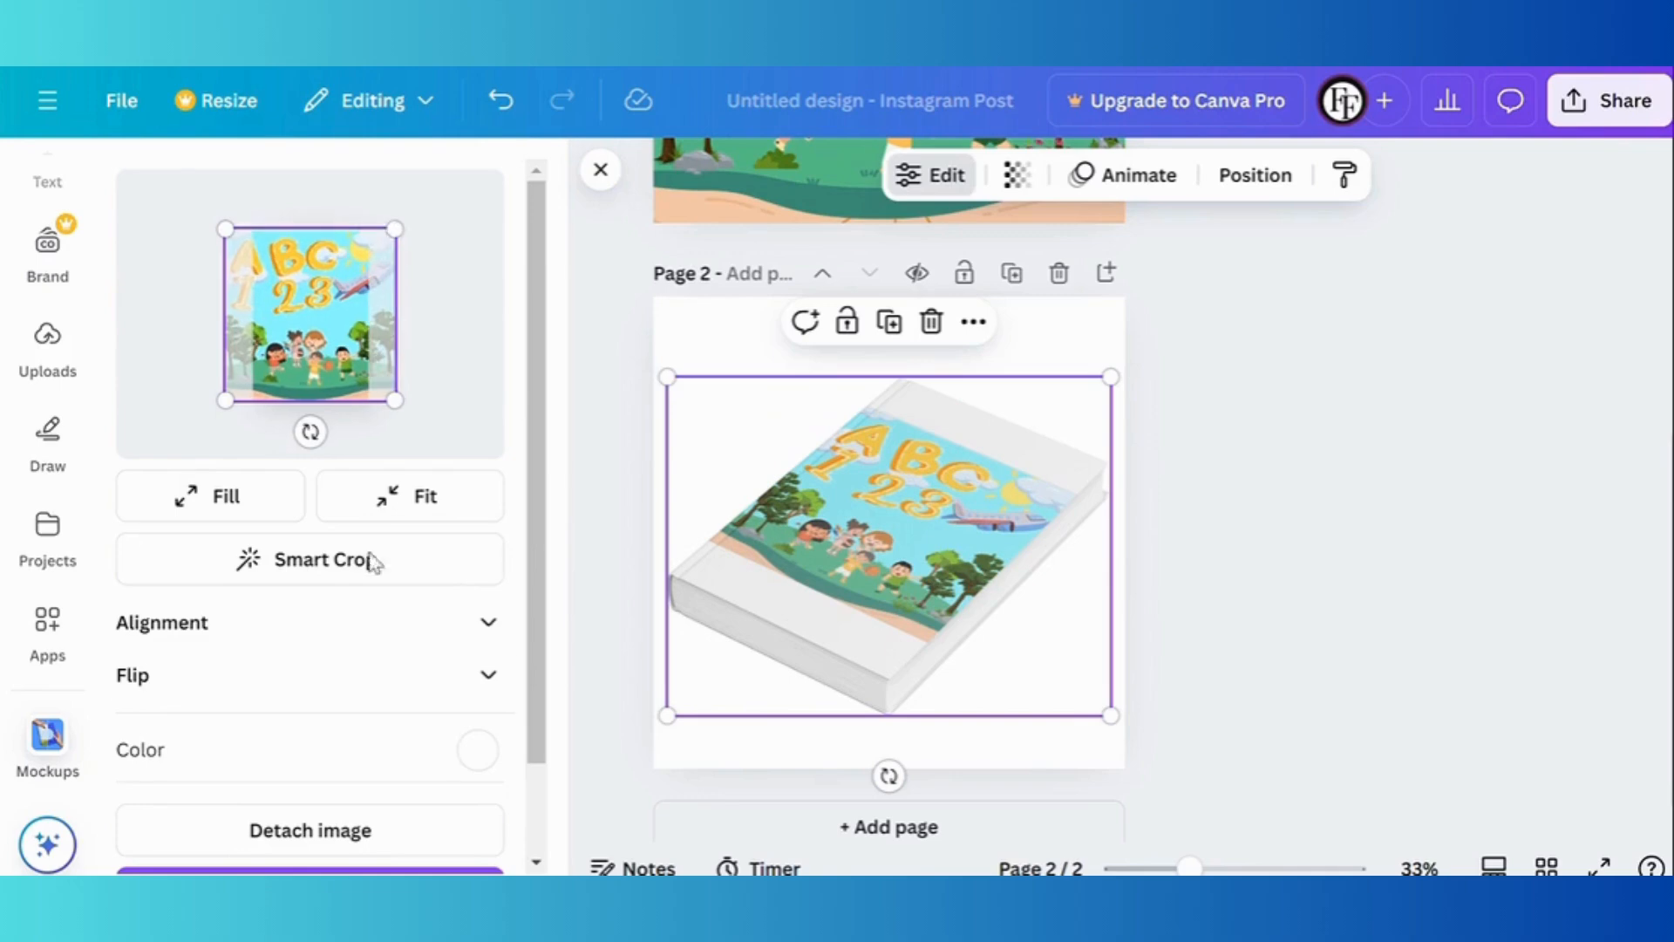
pyautogui.scroll(-2, 331, 351)
pyautogui.click(476, 643)
pyautogui.click(178, 286)
pyautogui.click(348, 787)
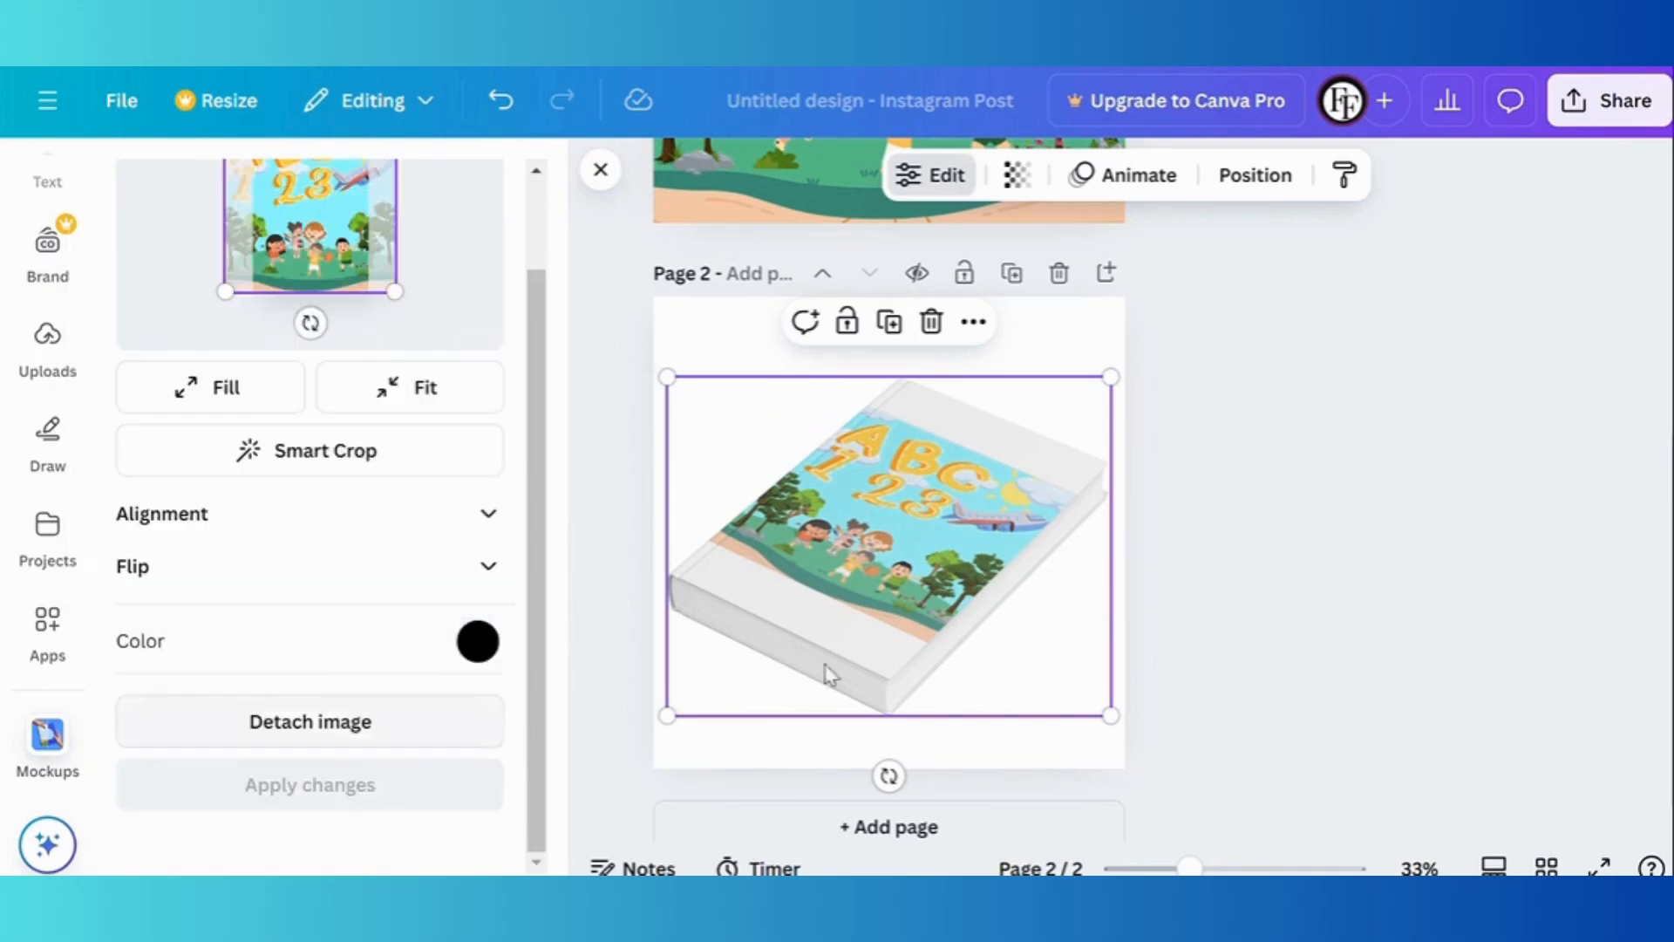
# Tighten the ABC 123 lettering on page 1 by shifting and resizing the outer characters towards the middle ones.
pyautogui.click(625, 302)
pyautogui.scroll(5, 623, 299)
pyautogui.click(717, 427)
pyautogui.moveTo(718, 427); pyautogui.dragTo(754, 428)
pyautogui.click(717, 329)
pyautogui.moveTo(766, 275); pyautogui.dragTo(738, 301)
pyautogui.moveTo(704, 334); pyautogui.dragTo(743, 328)
pyautogui.click(920, 326)
pyautogui.moveTo(979, 287); pyautogui.dragTo(916, 327)
pyautogui.moveTo(824, 449); pyautogui.dragTo(798, 425)
pyautogui.click(811, 427)
pyautogui.click(1242, 448)
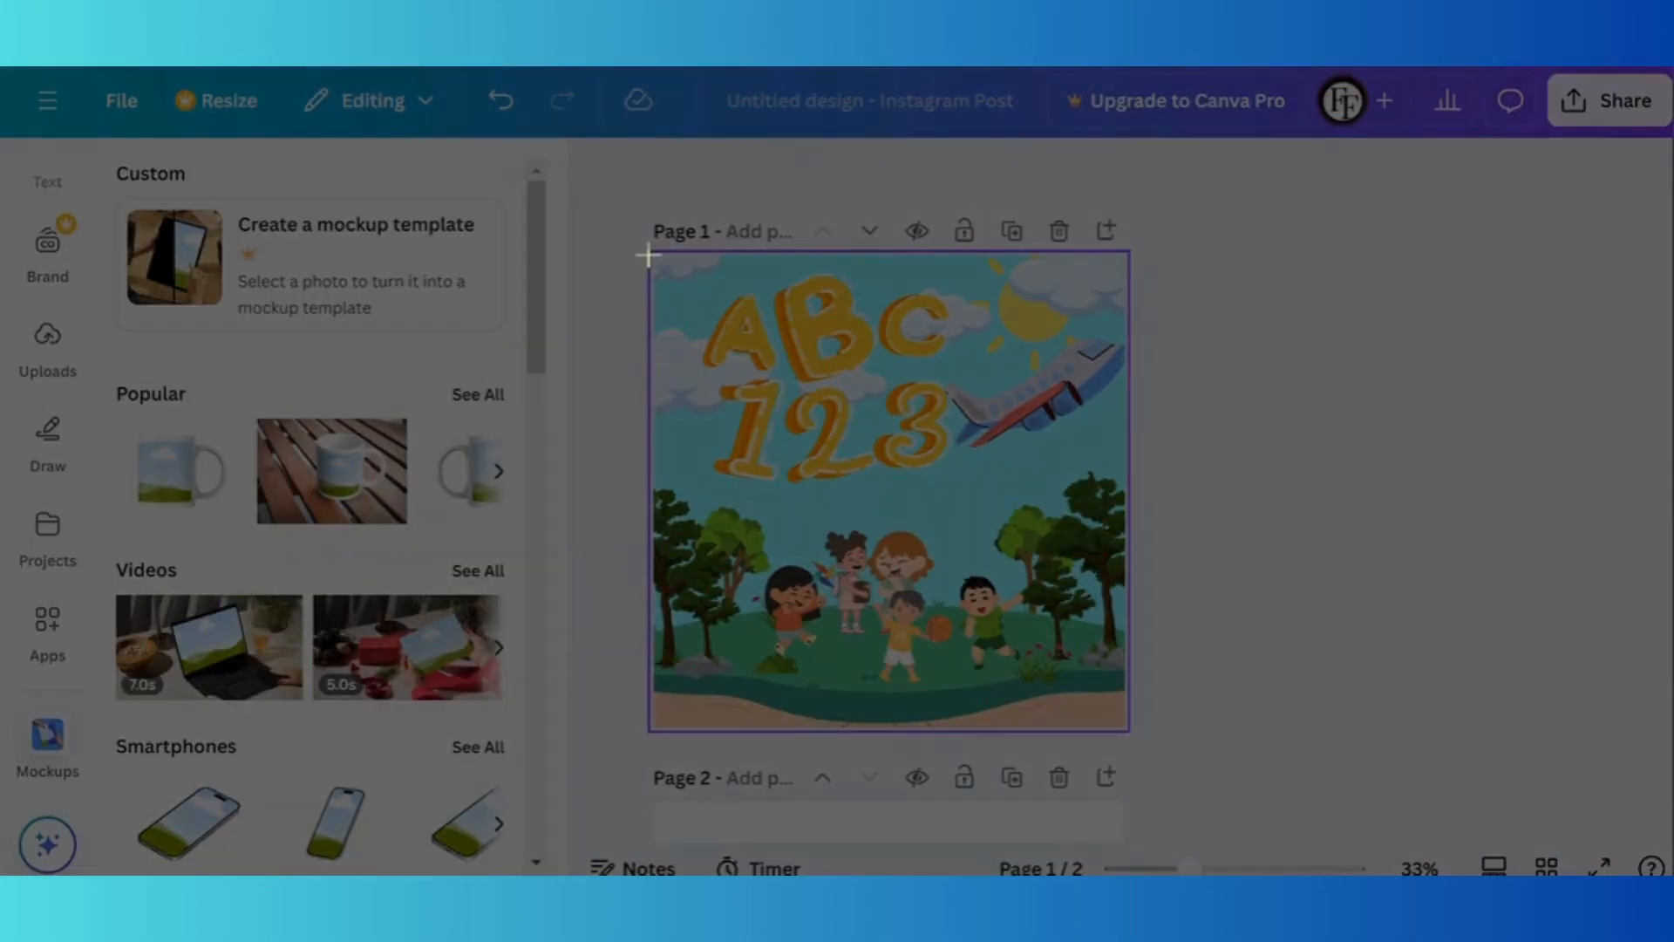
# Capture a screenshot of the revised page 1 and add it to the uploaded images.
pyautogui.moveTo(649, 253); pyautogui.dragTo(1134, 745)
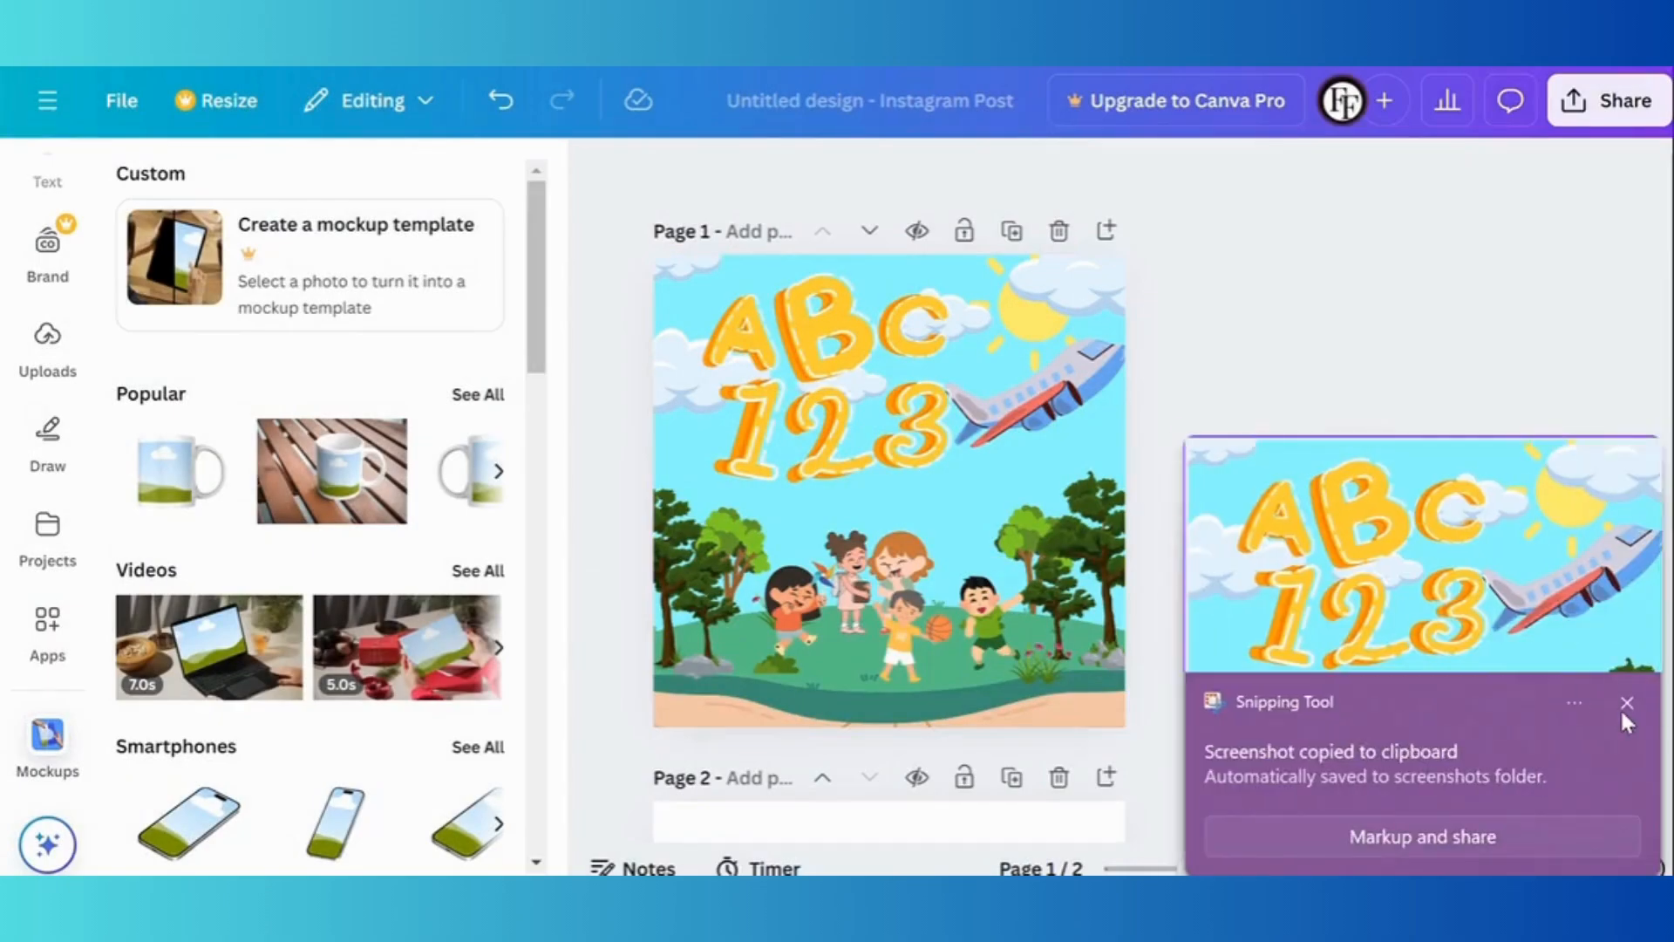
pyautogui.click(1624, 701)
pyautogui.scroll(3, 31, 558)
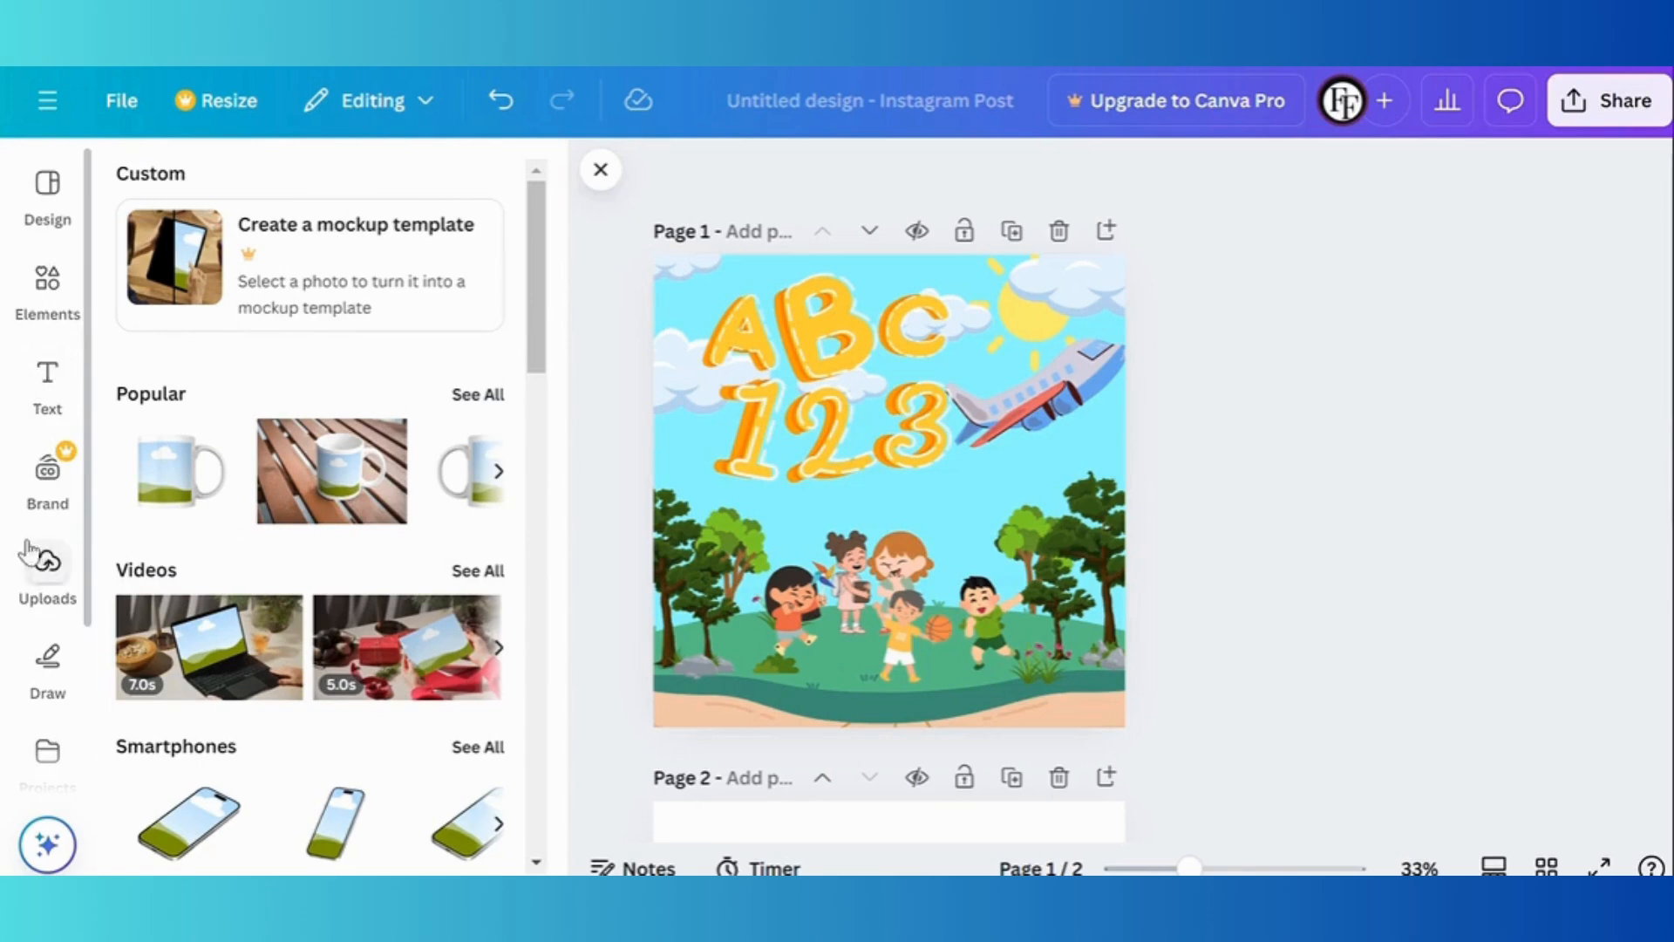
pyautogui.click(35, 571)
pyautogui.click(405, 262)
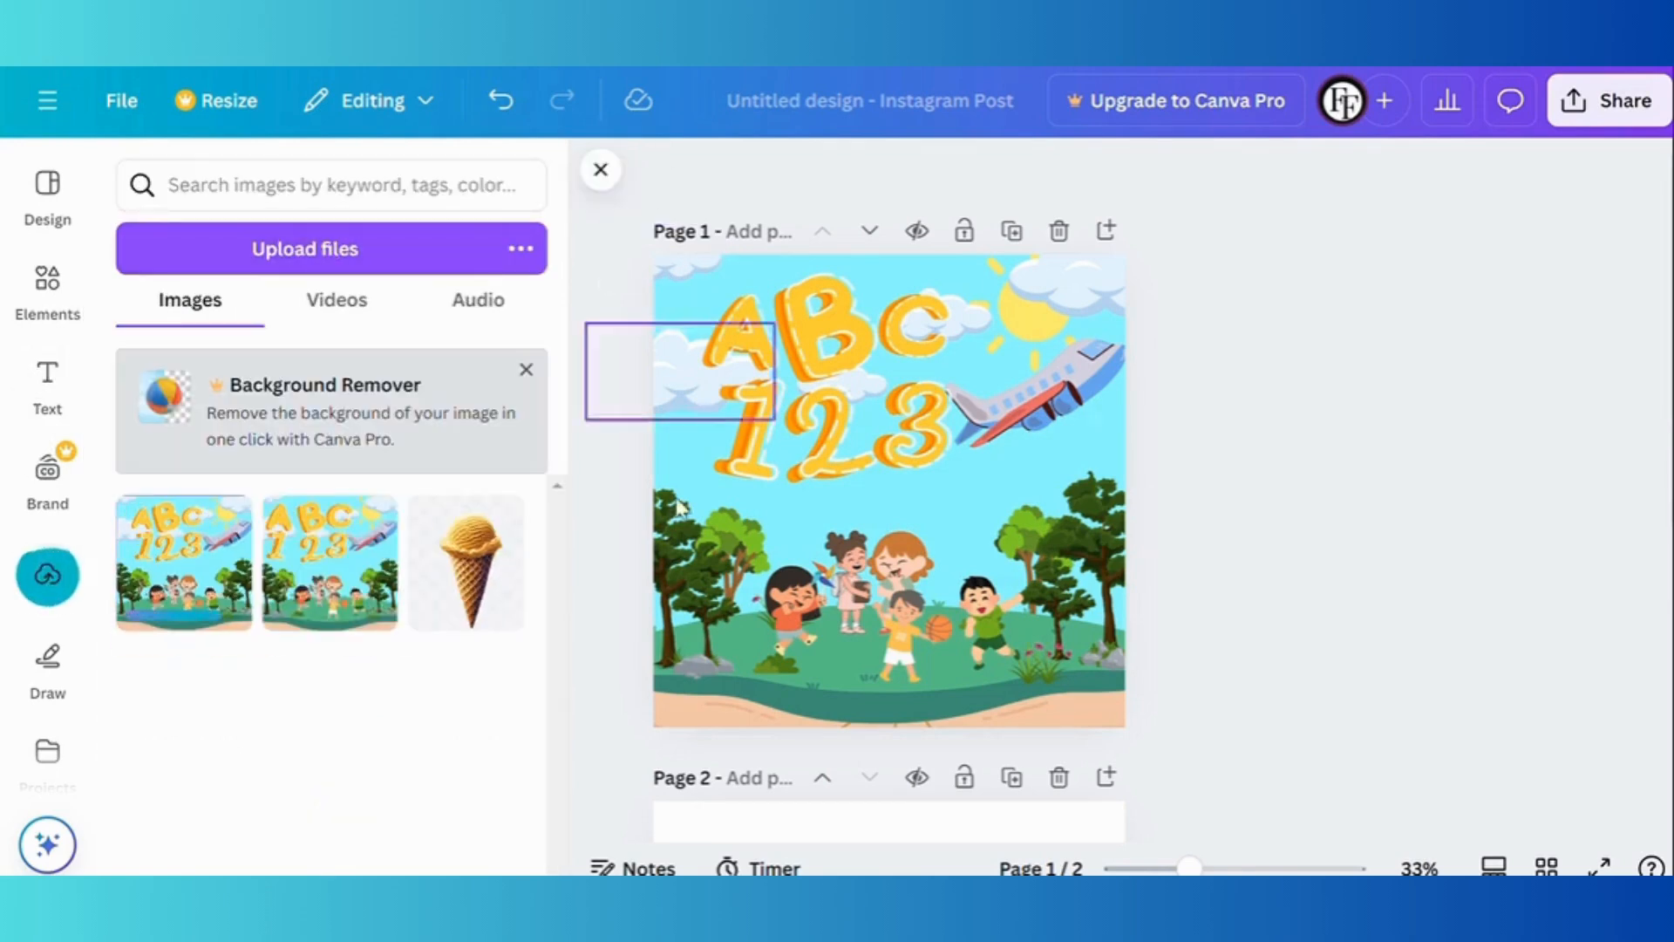
# Replace the book mockup's cover image on page 2 with the newly uploaded screenshot.
pyautogui.scroll(-6, 855, 532)
pyautogui.click(855, 532)
pyautogui.click(188, 567)
pyautogui.moveTo(829, 523); pyautogui.dragTo(880, 515)
pyautogui.click(1236, 423)
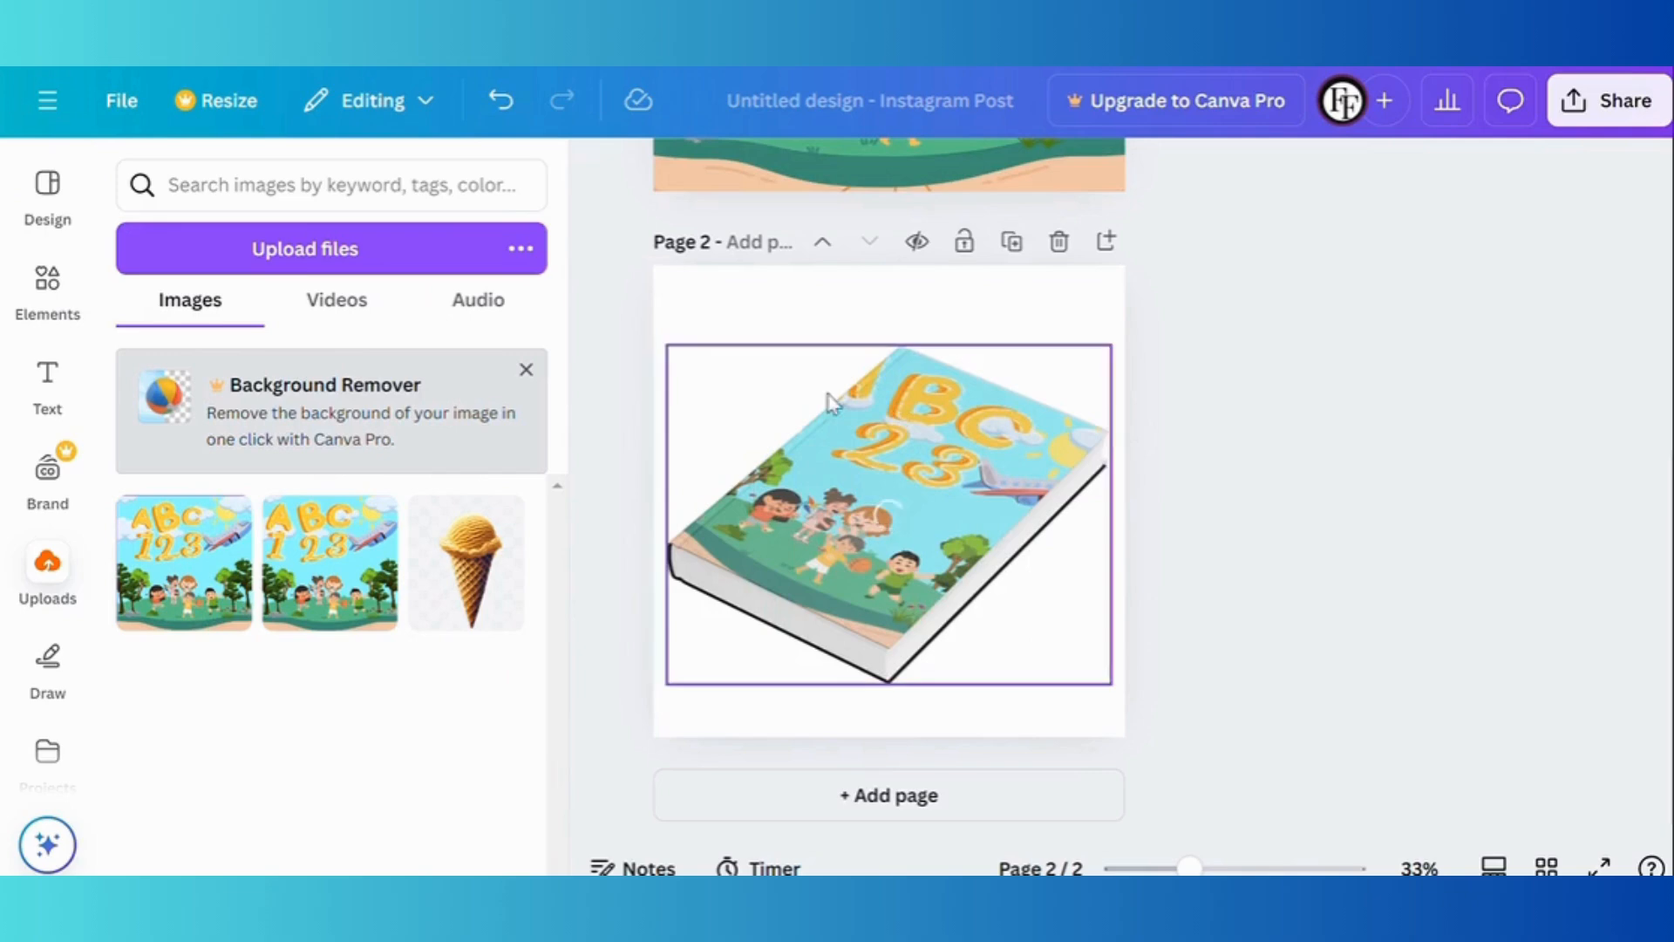
# Set the cover image to fill the book mockup's front and apply the change.
pyautogui.click(26, 325)
pyautogui.click(889, 488)
pyautogui.click(933, 181)
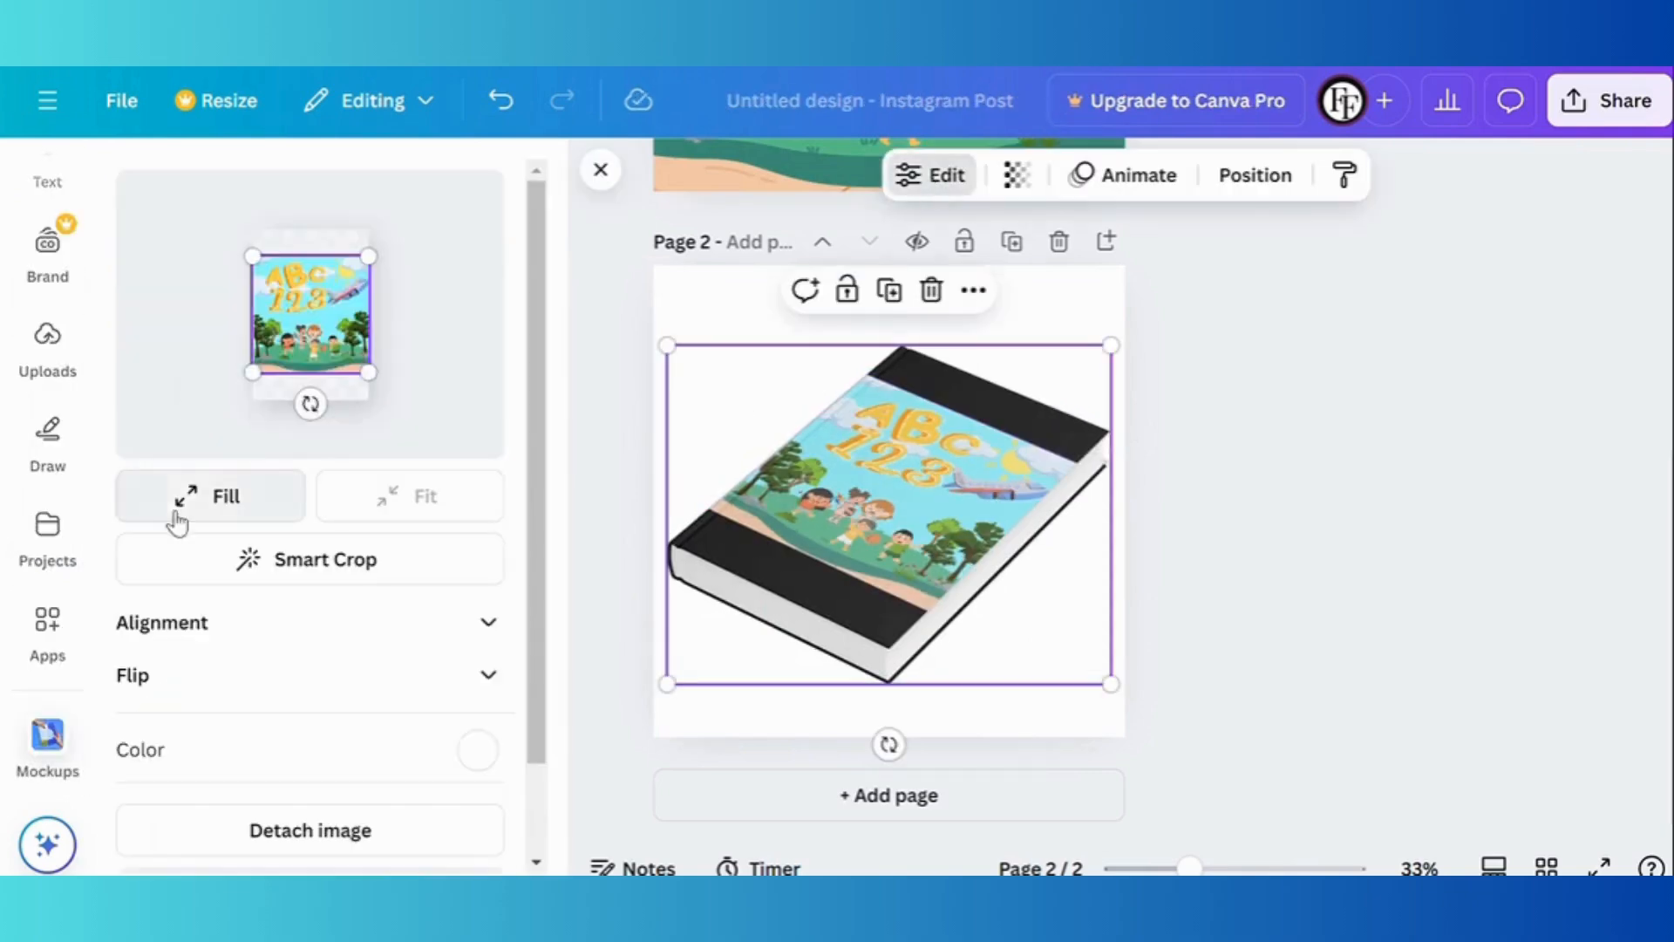
pyautogui.click(177, 521)
pyautogui.scroll(-1, 311, 685)
pyautogui.click(264, 787)
# Set the book mockup's color to black and apply it.
pyautogui.click(477, 644)
pyautogui.click(174, 292)
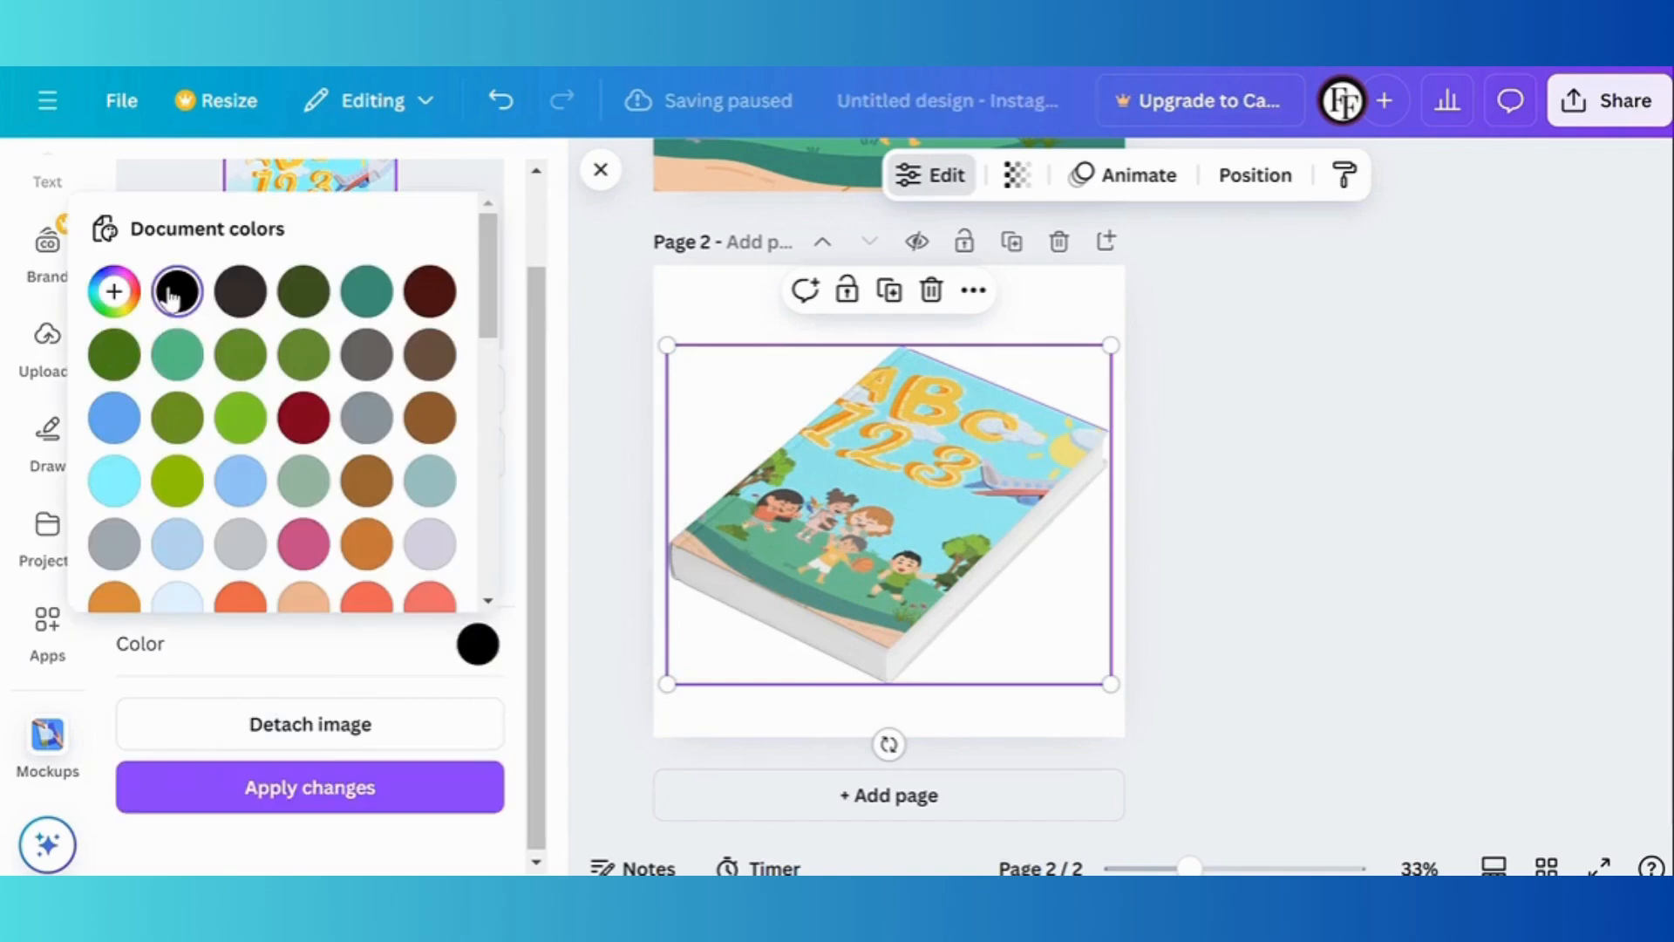
pyautogui.click(309, 787)
# Nudge the book mockup, set its color to the light cyan document color, and apply the change.
pyautogui.moveTo(671, 596); pyautogui.dragTo(774, 532)
pyautogui.click(478, 643)
pyautogui.click(239, 479)
pyautogui.click(307, 786)
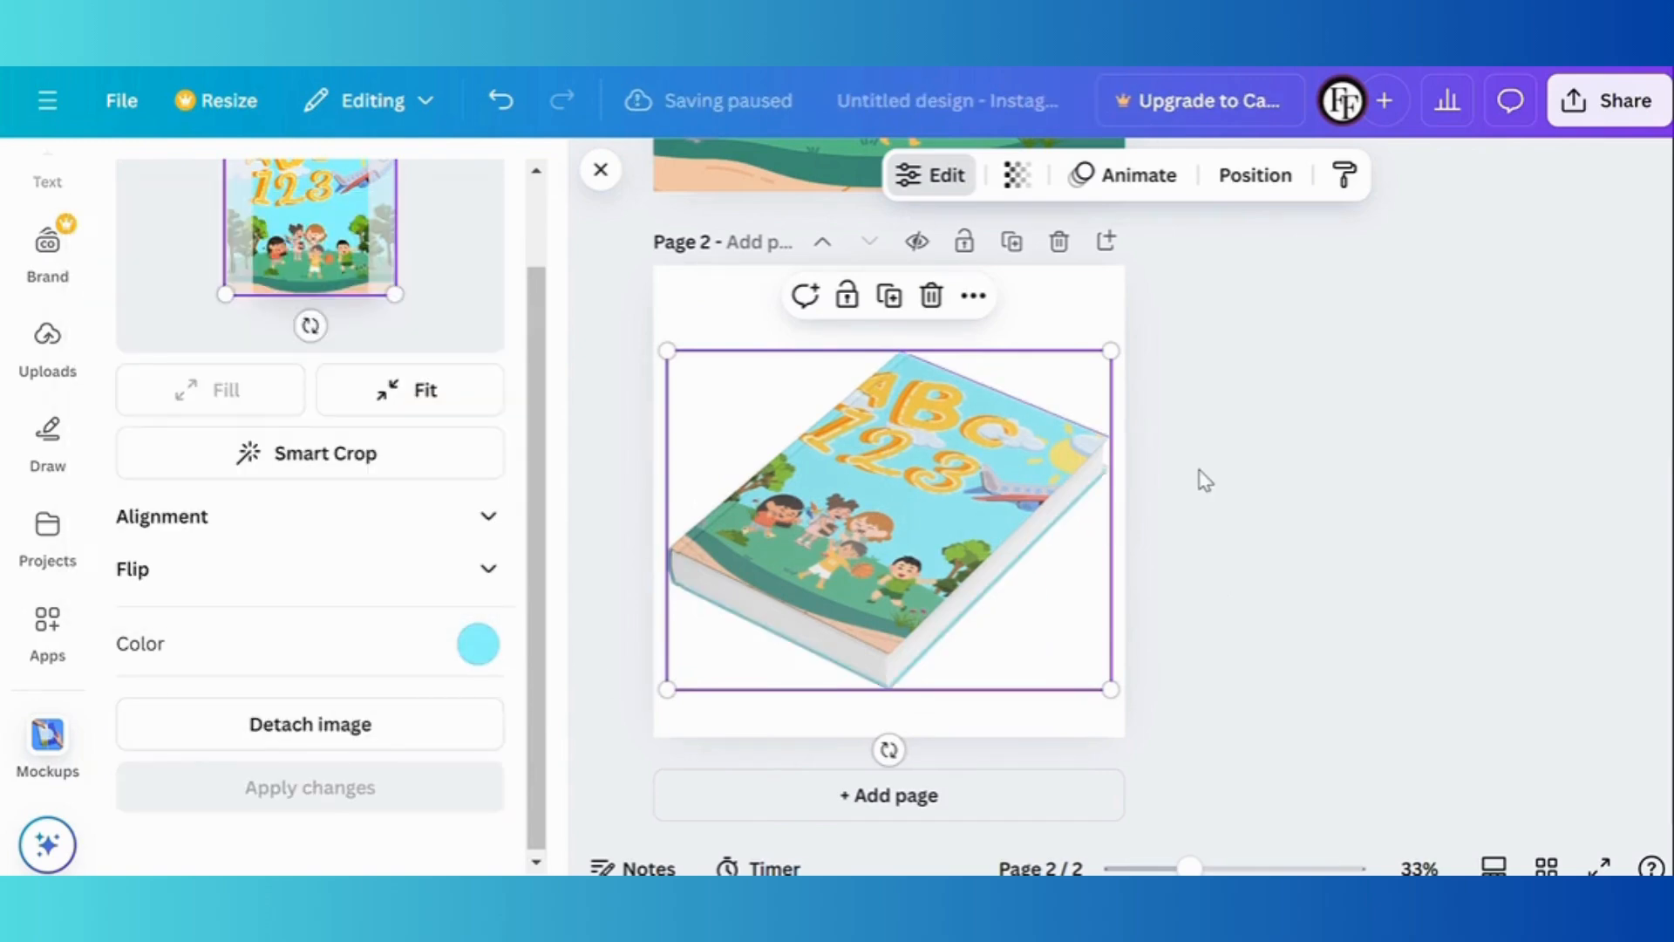
# Search the elements for "table" and browse the photo results.
pyautogui.click(601, 169)
pyautogui.click(47, 279)
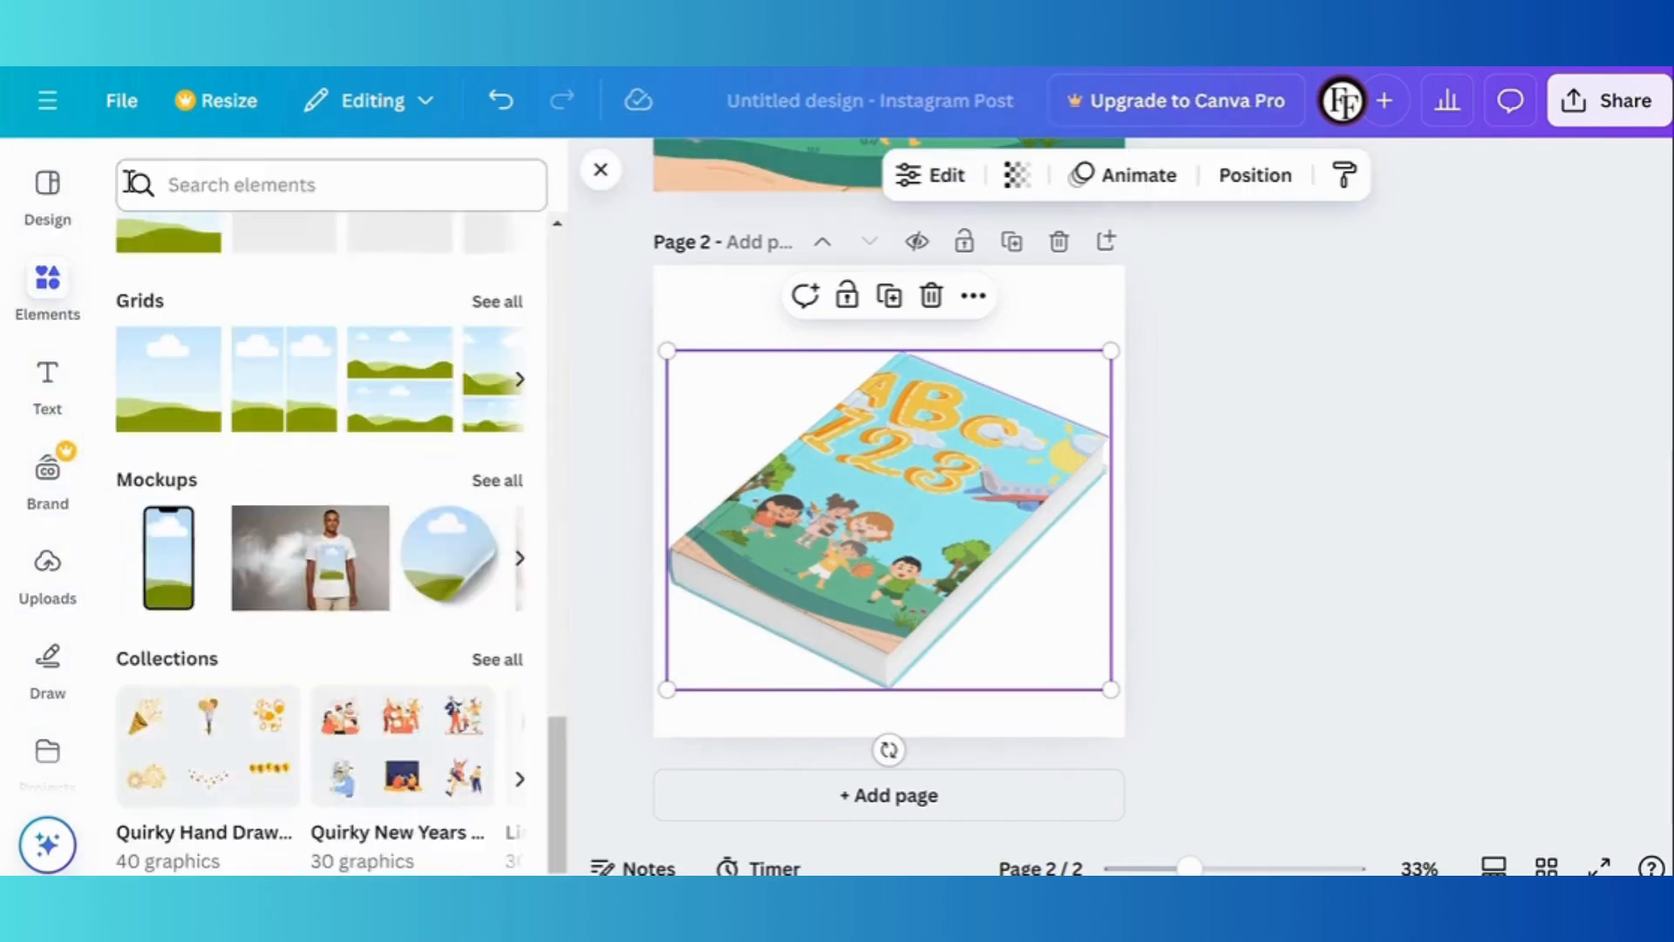
pyautogui.click(350, 194)
pyautogui.write('ta')
pyautogui.press('Return')
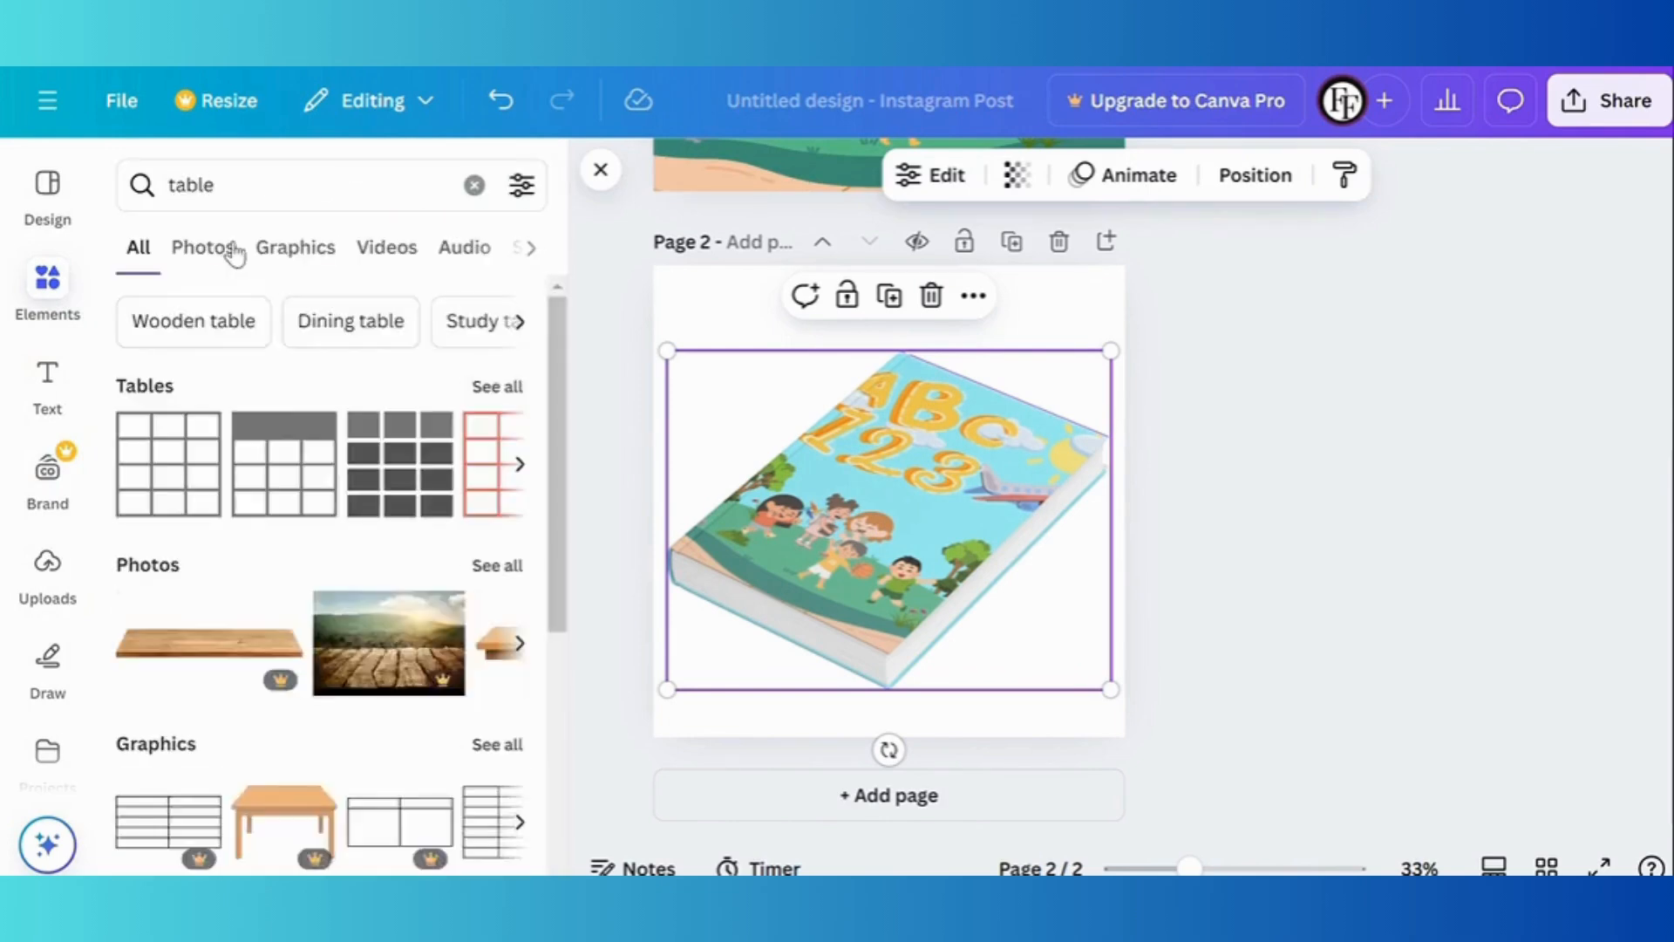
pyautogui.click(203, 247)
pyautogui.scroll(-5, 291, 774)
# Insert the photo of a wooden tabletop in a blurred room and set it as page 2's background.
pyautogui.click(216, 538)
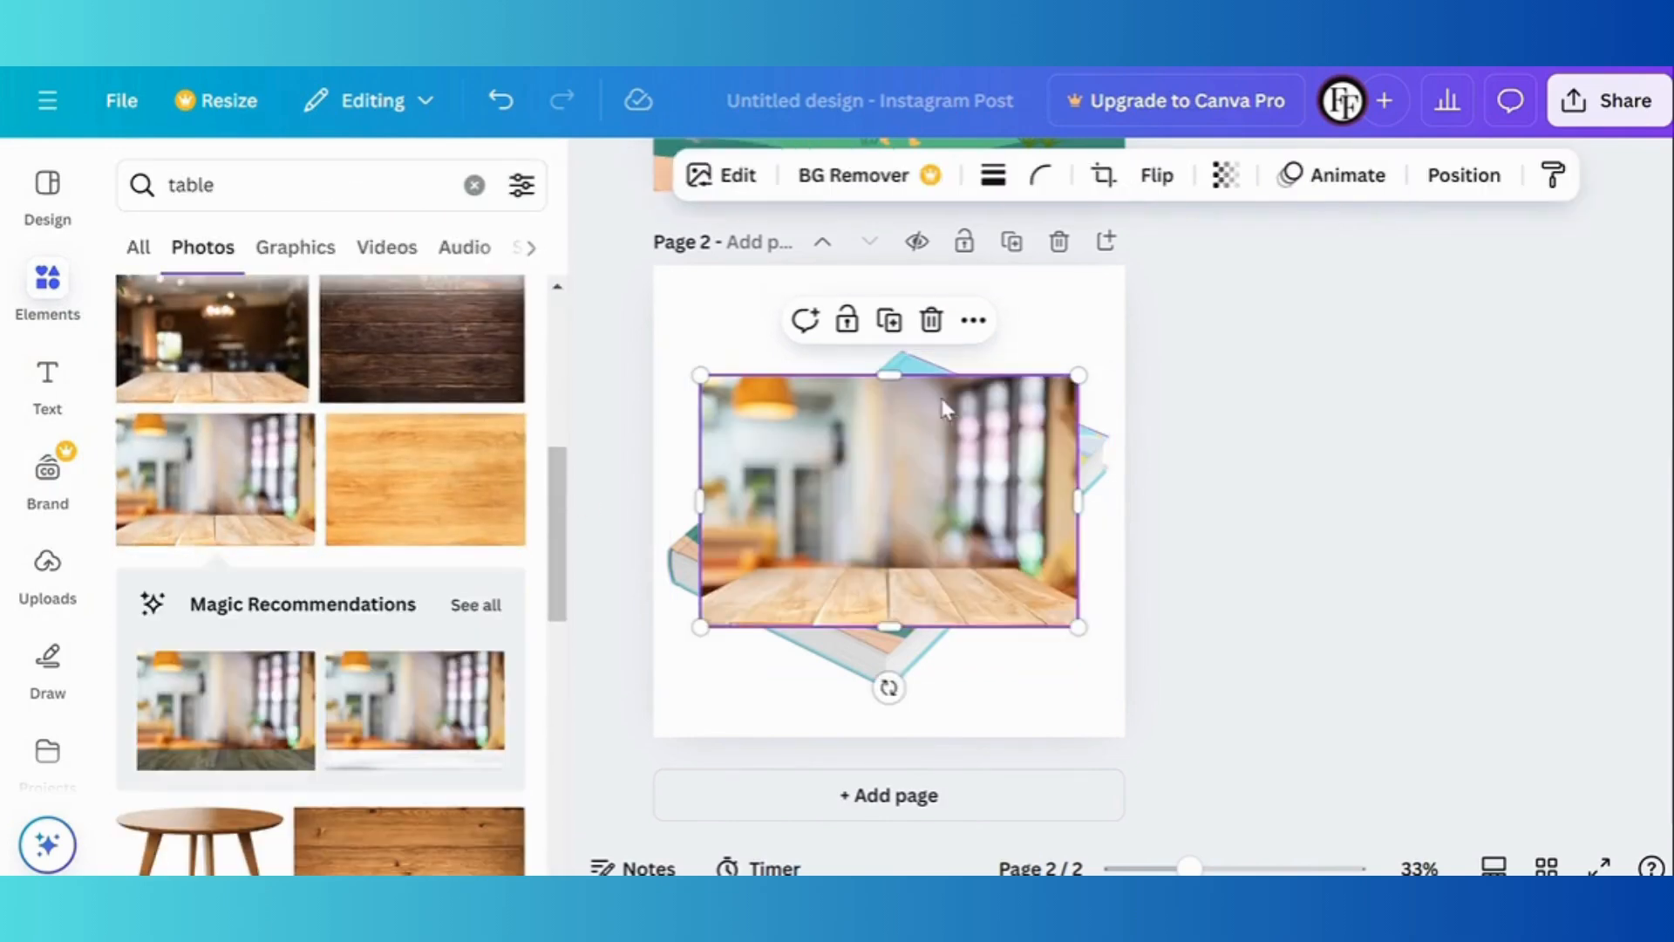
pyautogui.click(983, 319)
pyautogui.scroll(-5, 1077, 767)
pyautogui.click(1081, 755)
# Shrink the book mockup, tilt it slightly, and position it on the lower right part of the tabletop.
pyautogui.click(994, 524)
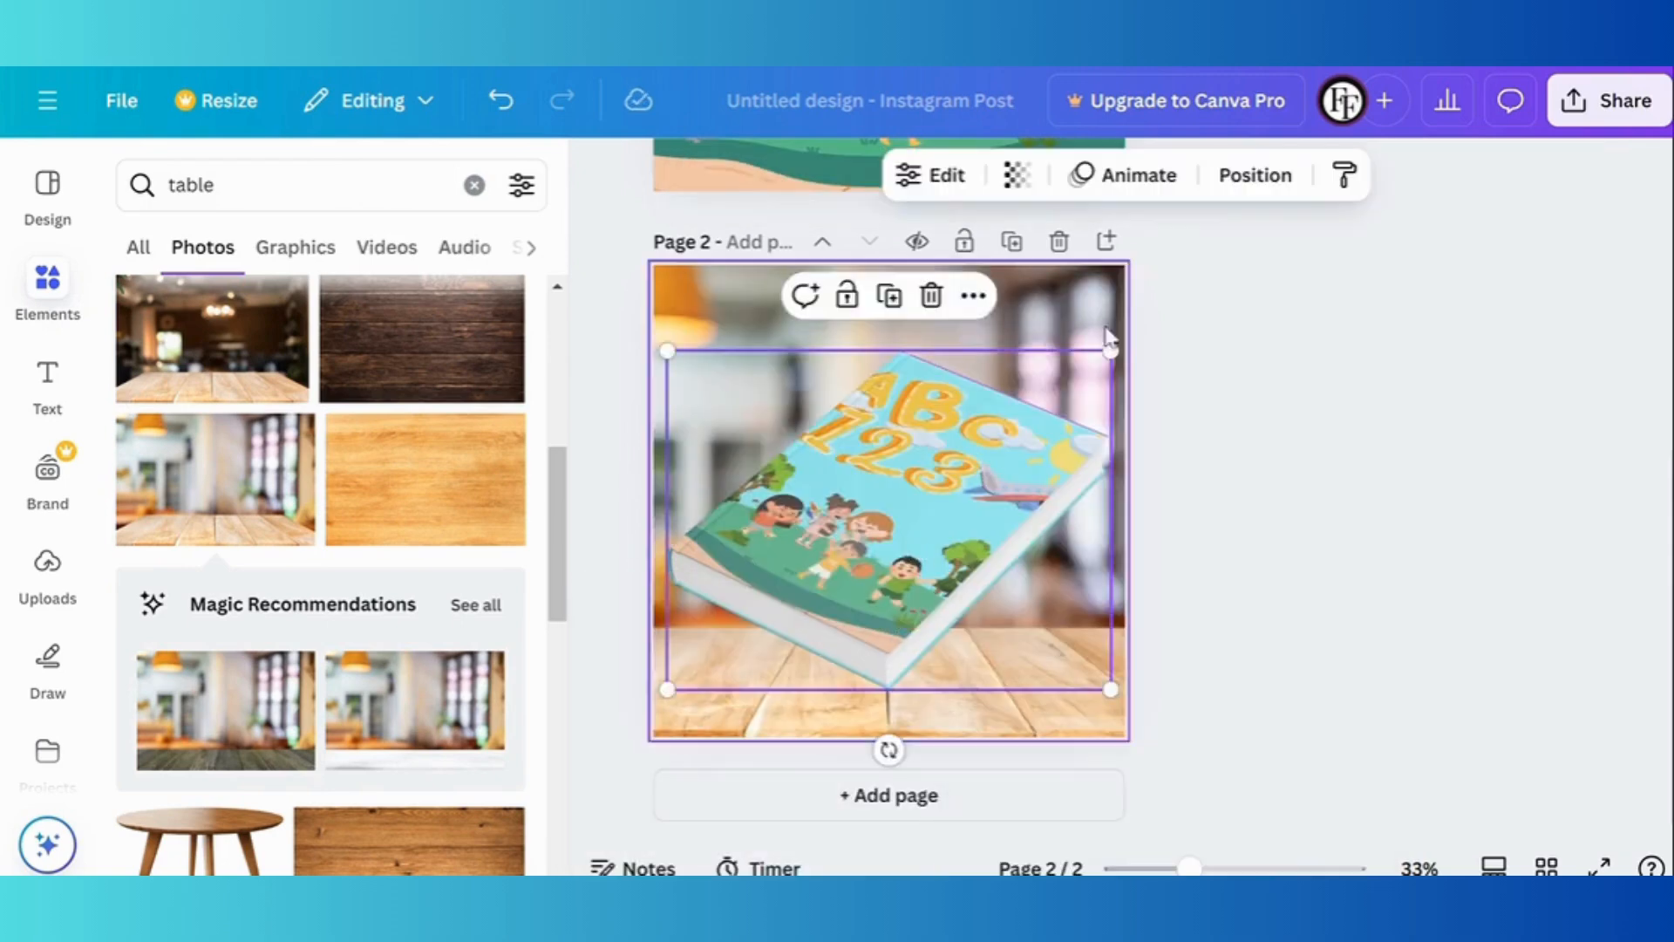
pyautogui.moveTo(1113, 349); pyautogui.dragTo(939, 482)
pyautogui.moveTo(811, 643); pyautogui.dragTo(888, 690)
pyautogui.moveTo(1016, 527); pyautogui.dragTo(936, 590)
pyautogui.moveTo(813, 684); pyautogui.dragTo(835, 724)
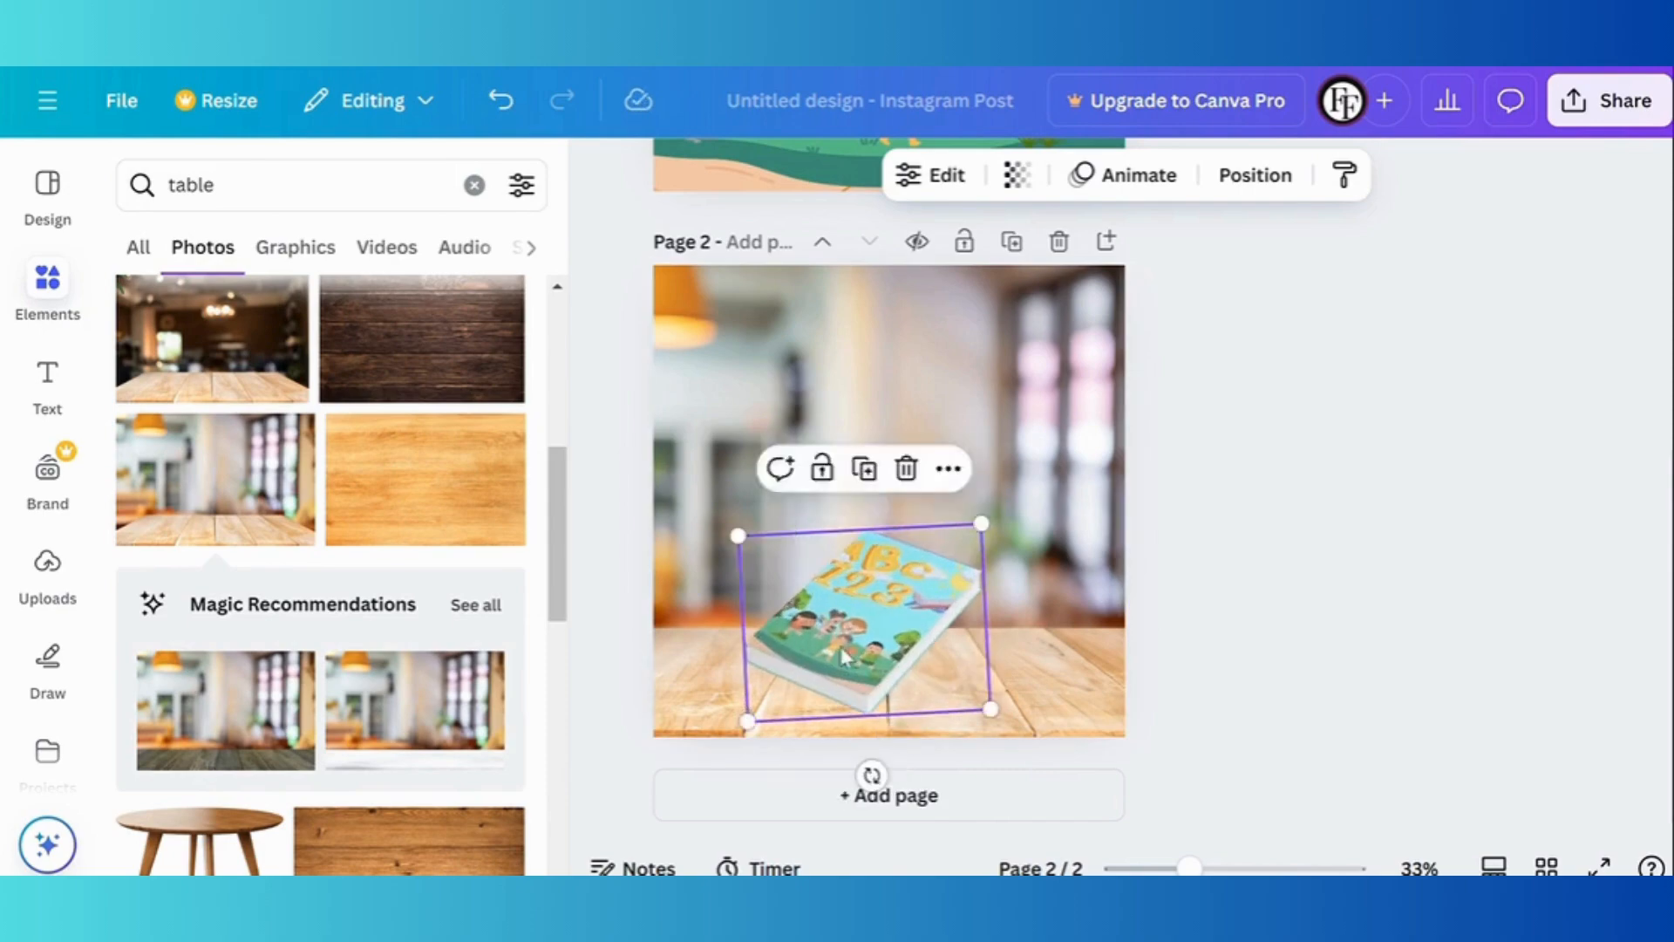
pyautogui.moveTo(849, 645); pyautogui.dragTo(922, 662)
pyautogui.click(1243, 537)
# Replace page 2's background with the wooden desk photo showing a keyboard and a cup of coffee beans.
pyautogui.scroll(-10, 321, 381)
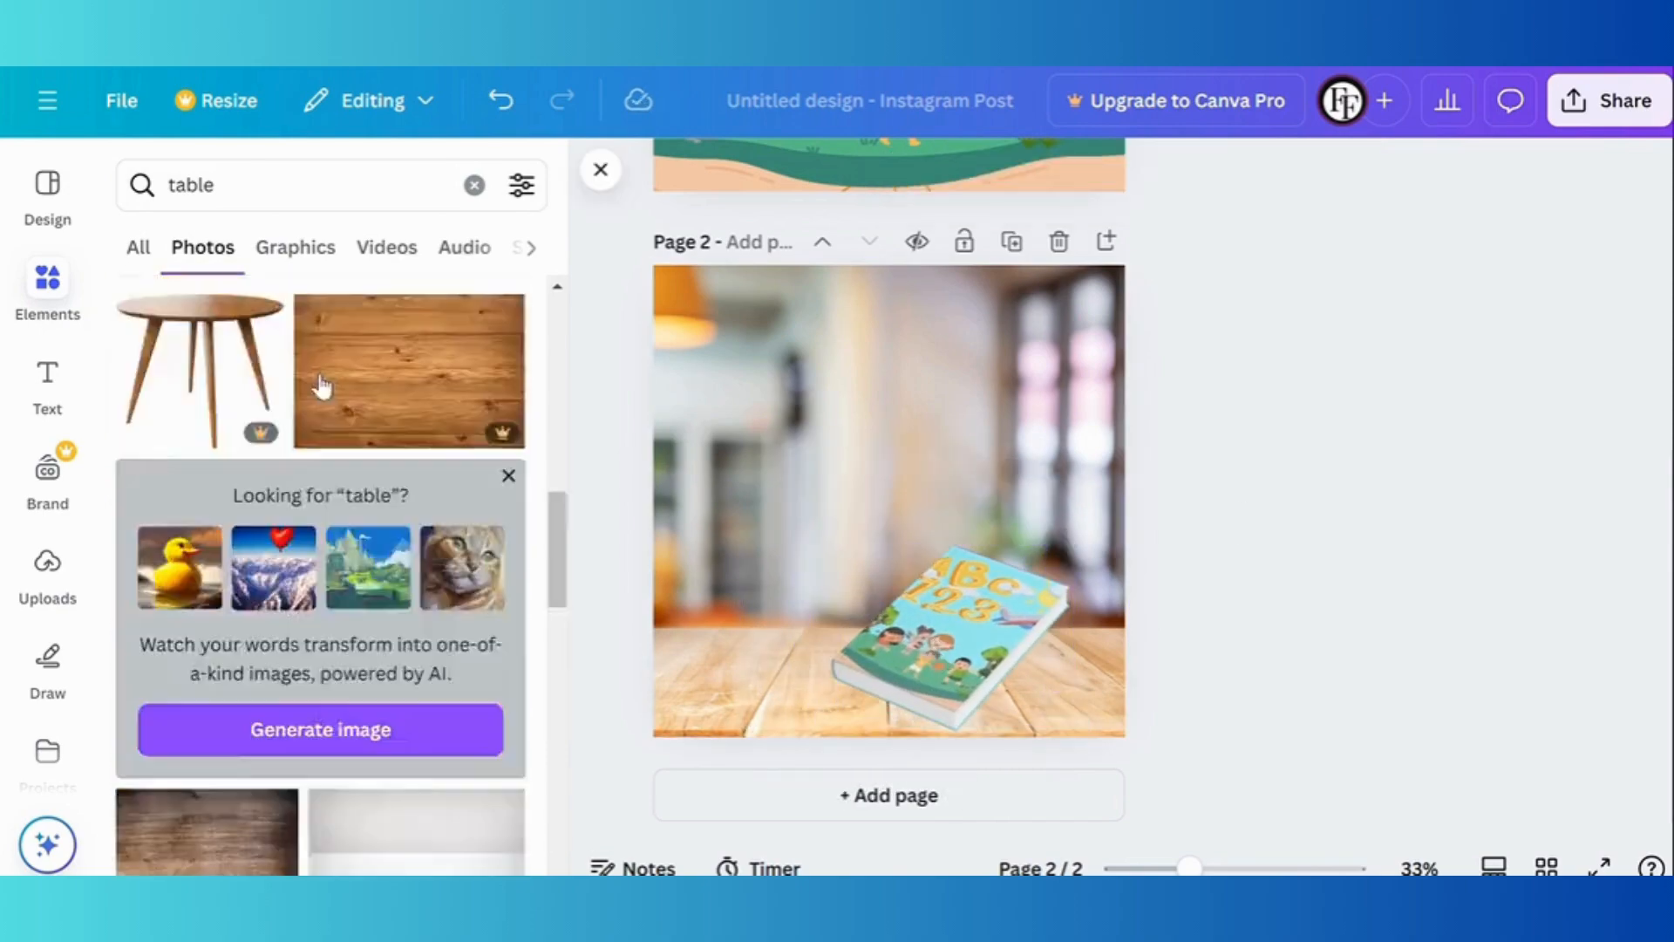
pyautogui.scroll(-5, 322, 384)
pyautogui.click(425, 417)
pyautogui.click(973, 321)
pyautogui.scroll(-5, 1023, 764)
pyautogui.click(1054, 755)
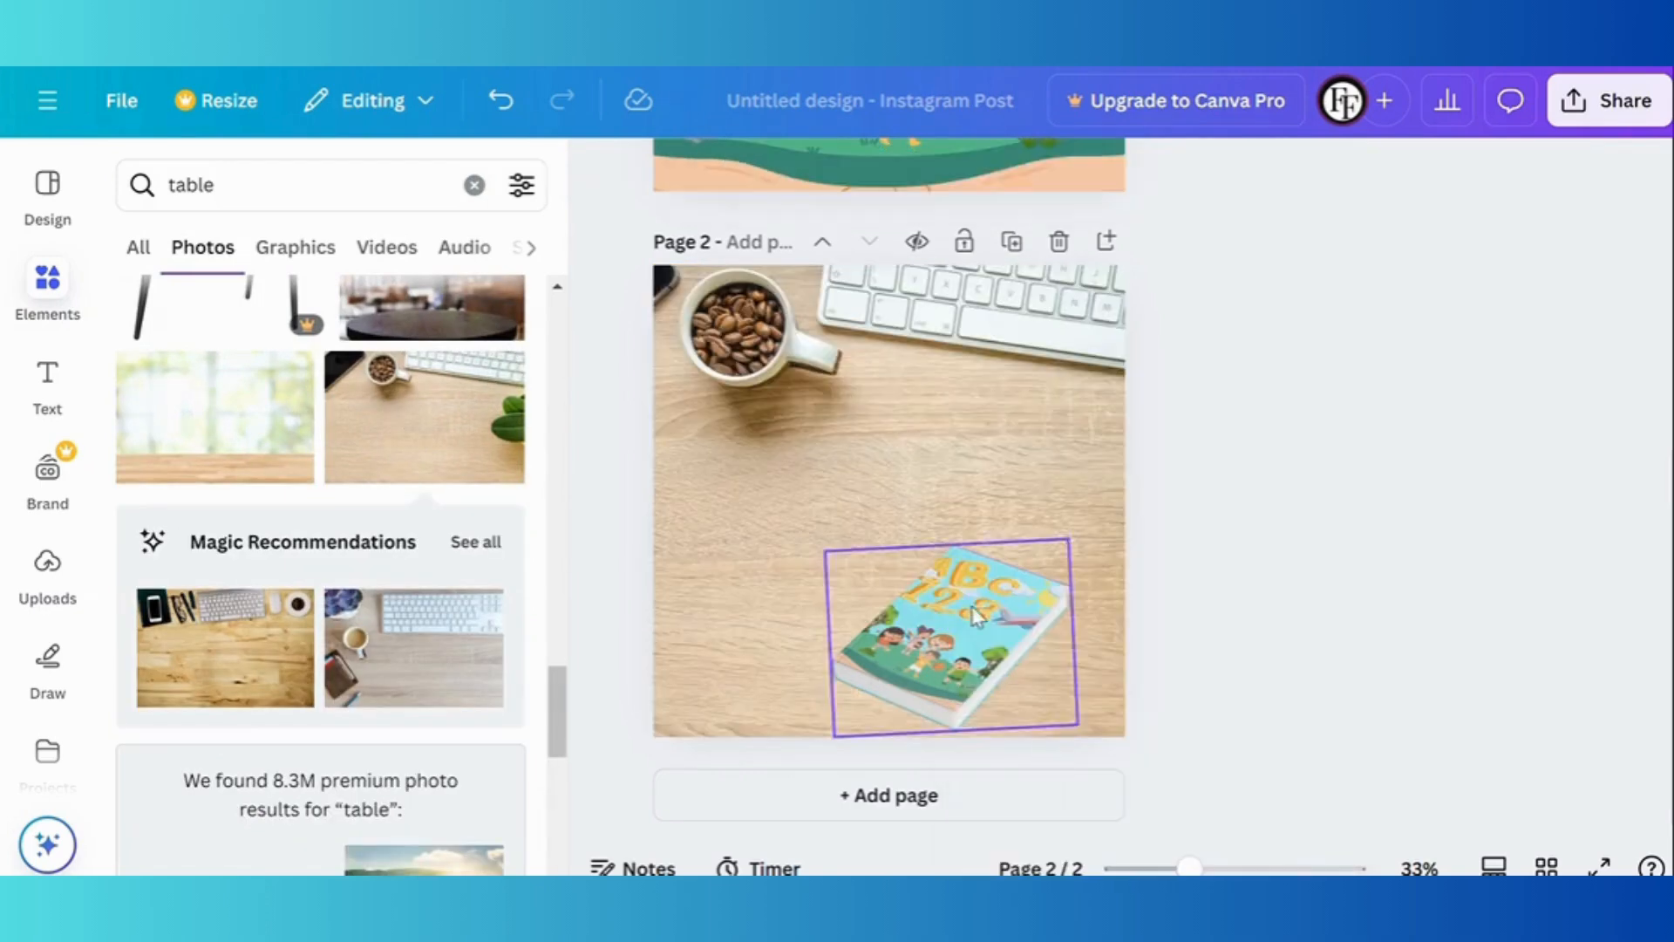
# Move the ABC book higher on the desk and enlarge it below the keyboard.
pyautogui.moveTo(1024, 717); pyautogui.dragTo(1025, 586)
pyautogui.moveTo(832, 612); pyautogui.dragTo(781, 659)
pyautogui.click(1179, 530)
pyautogui.click(916, 541)
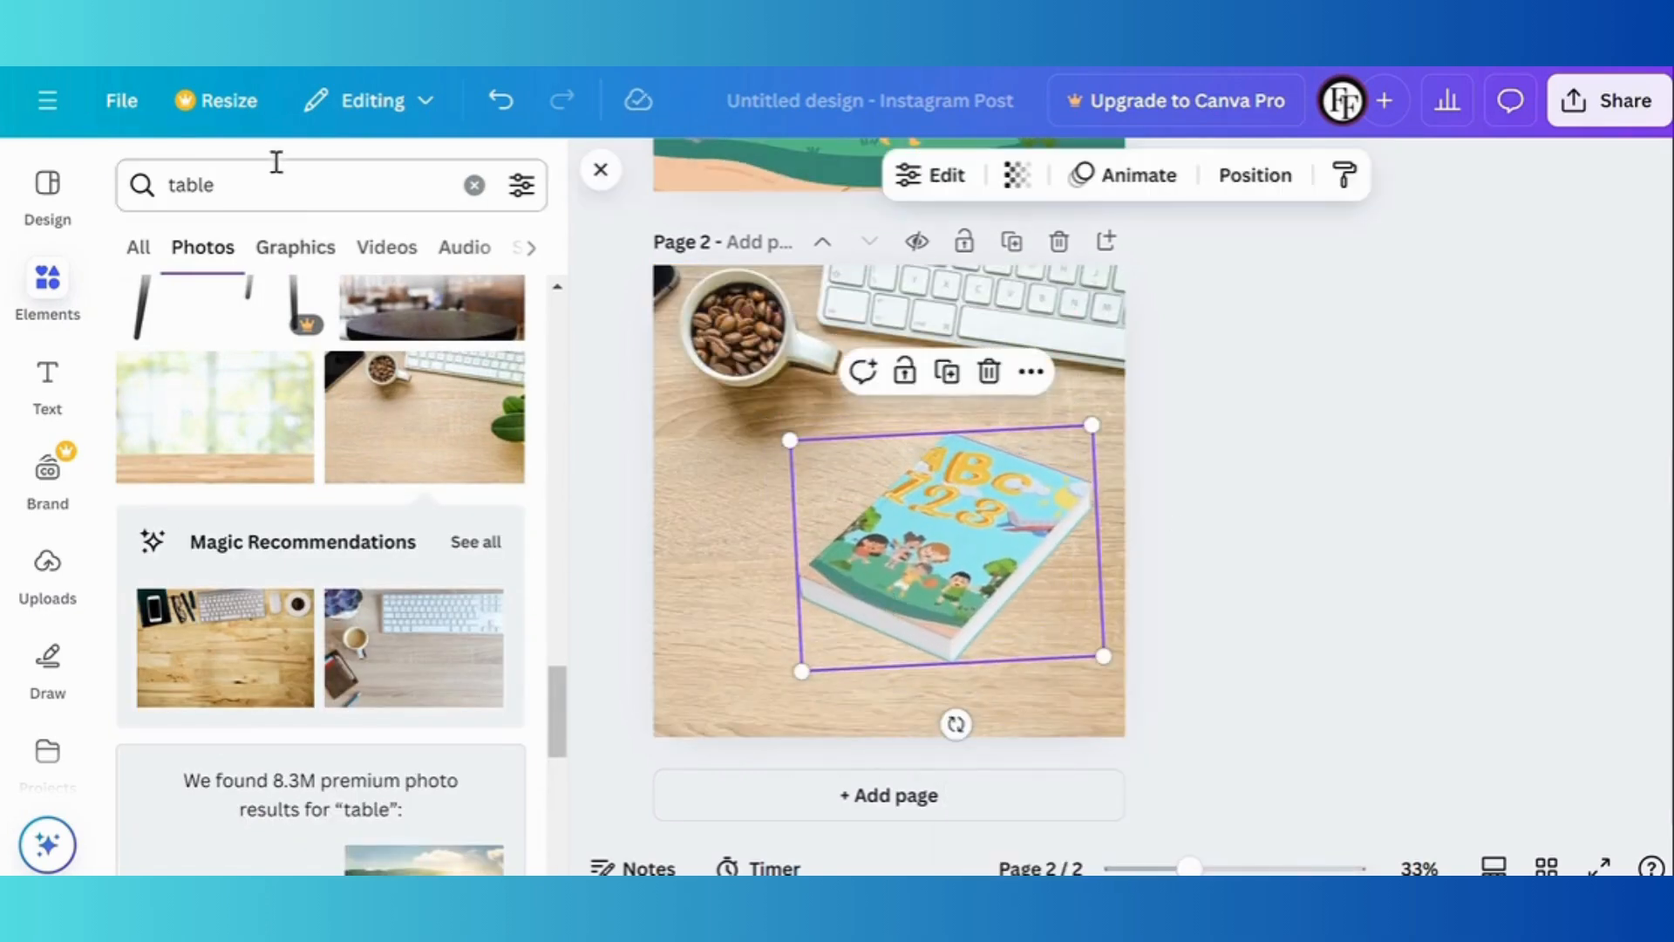
# Search the photos for "books" and browse the results.
pyautogui.click(266, 185)
pyautogui.write('books')
pyautogui.press('Return')
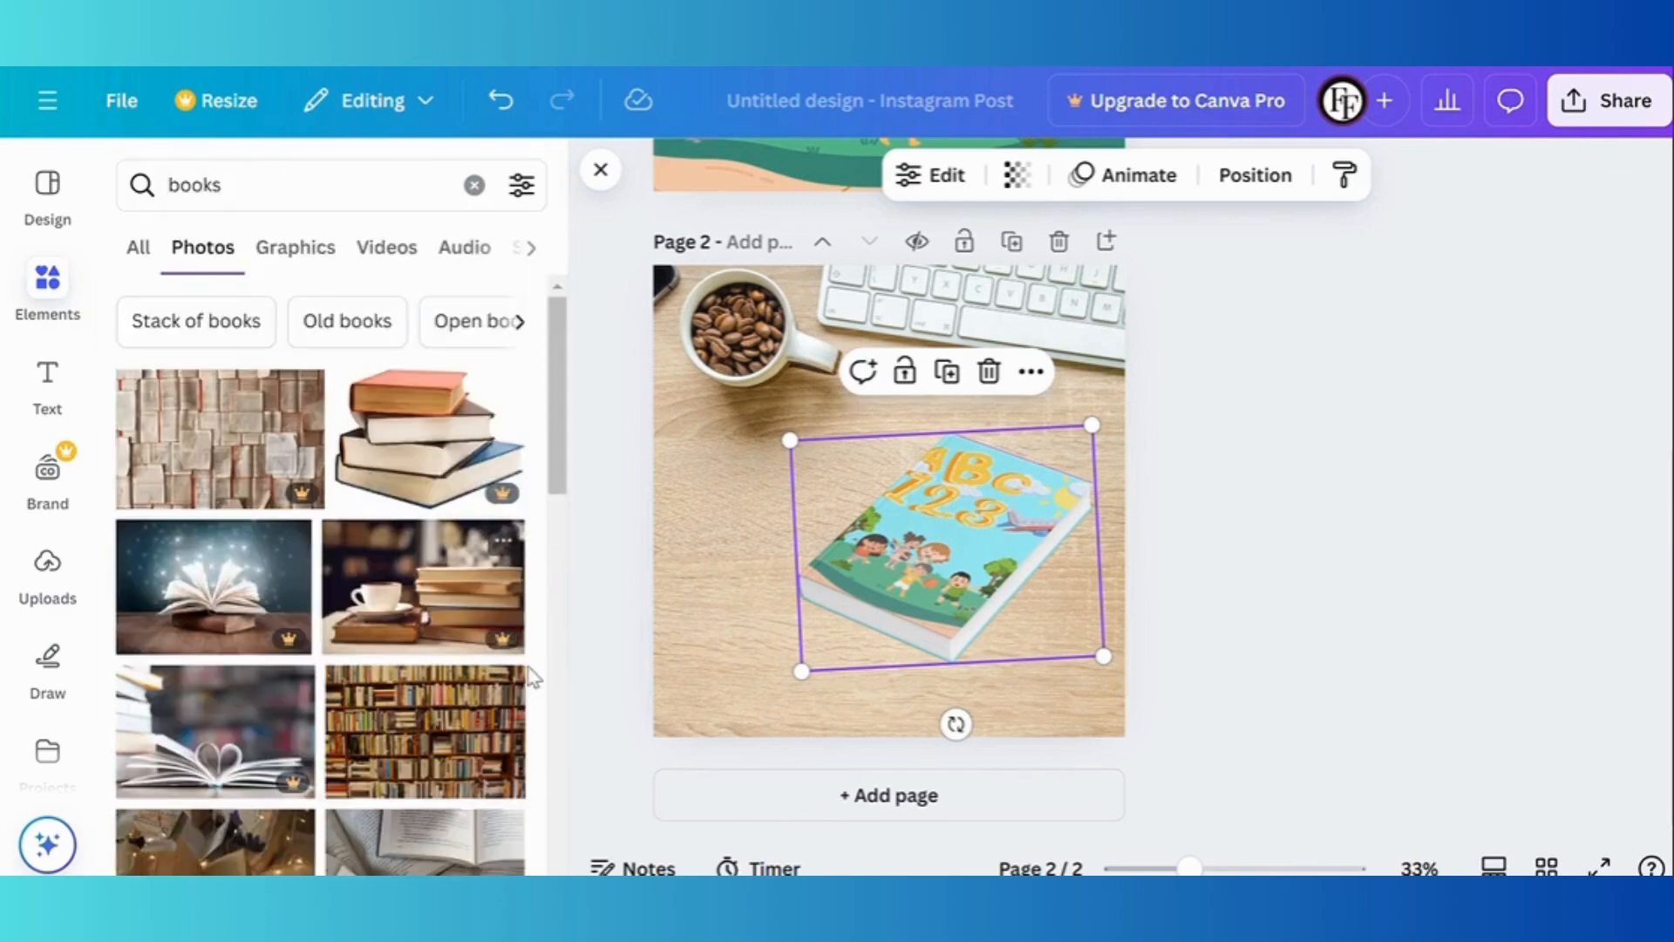
pyautogui.scroll(-5, 436, 611)
# Try adding a books photo on the desk's left side and shifting the ABC book towards the page's right edge.
pyautogui.click(220, 602)
pyautogui.moveTo(907, 492); pyautogui.dragTo(718, 524)
pyautogui.moveTo(950, 546); pyautogui.dragTo(1018, 544)
pyautogui.scroll(-8, 375, 608)
pyautogui.click(666, 524)
pyautogui.click(742, 356)
pyautogui.scroll(10, 393, 392)
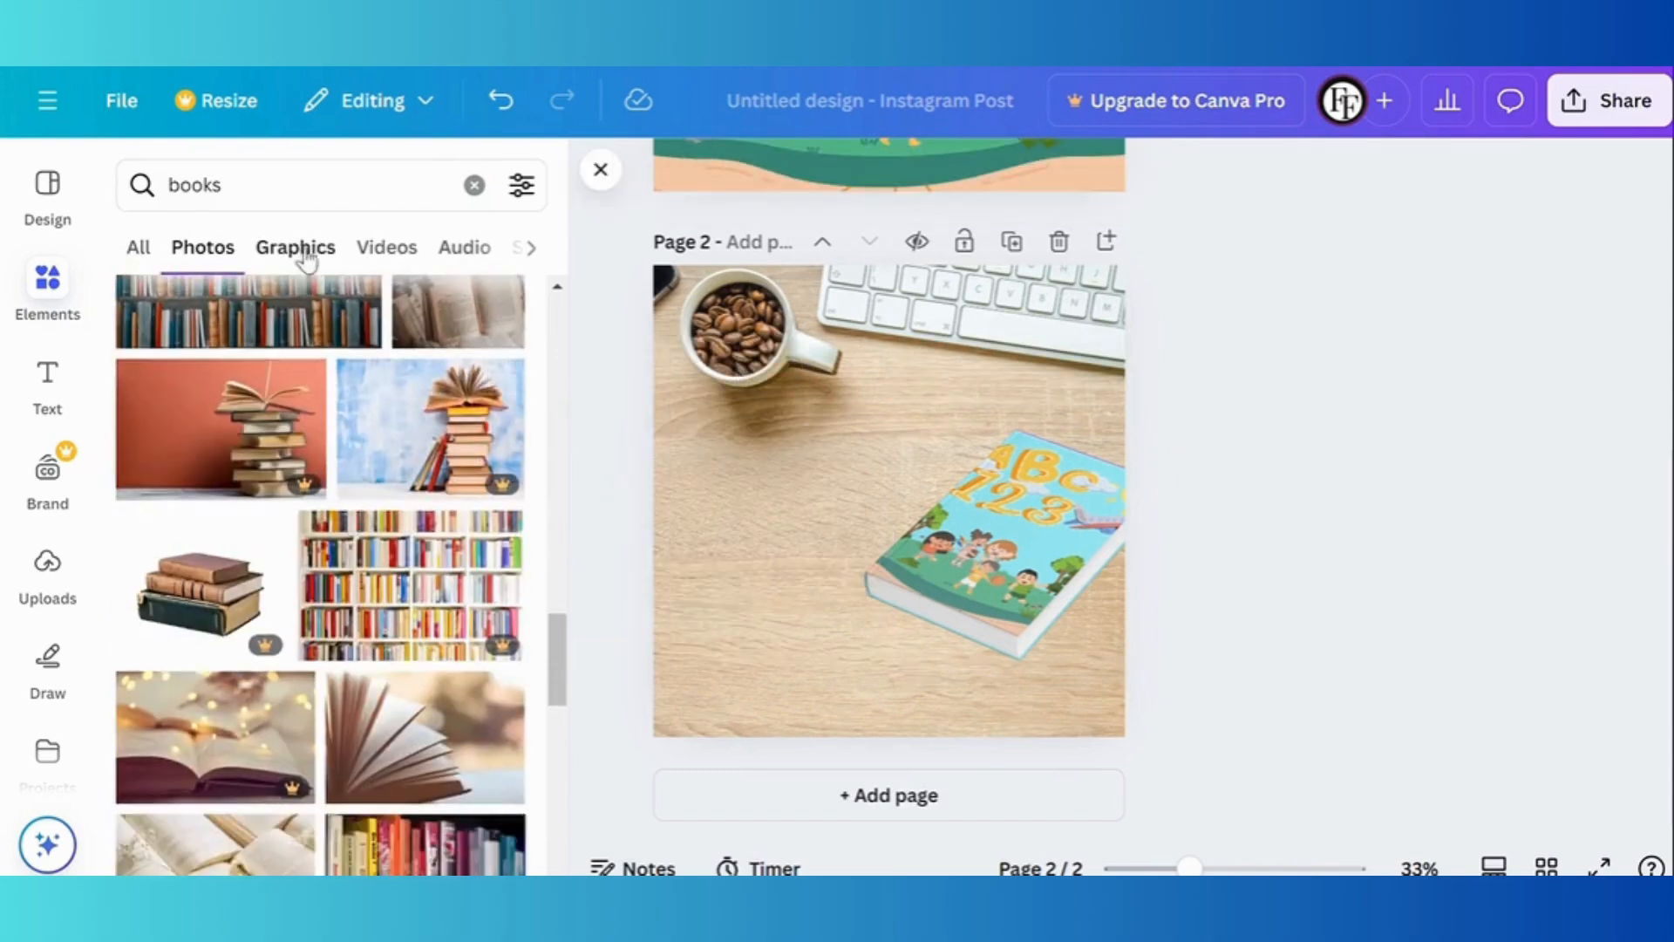
# Browse the graphics for "books" and search for "books frunt" to find a companion book element.
pyautogui.click(294, 247)
pyautogui.scroll(-10, 368, 483)
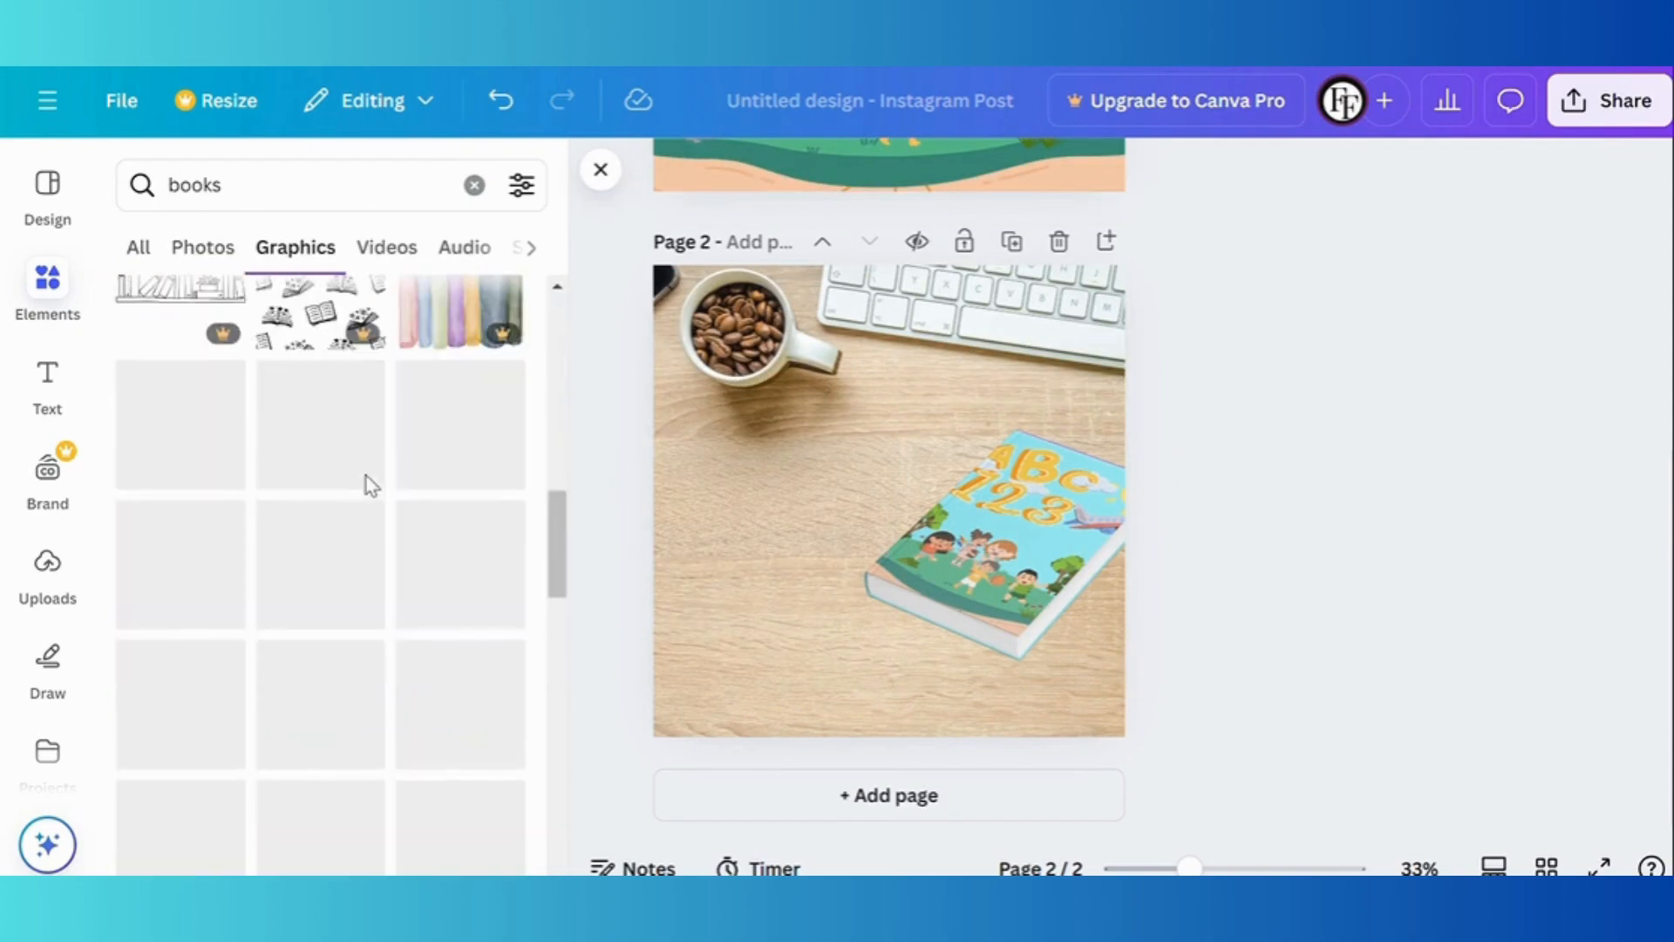
pyautogui.scroll(-15, 366, 476)
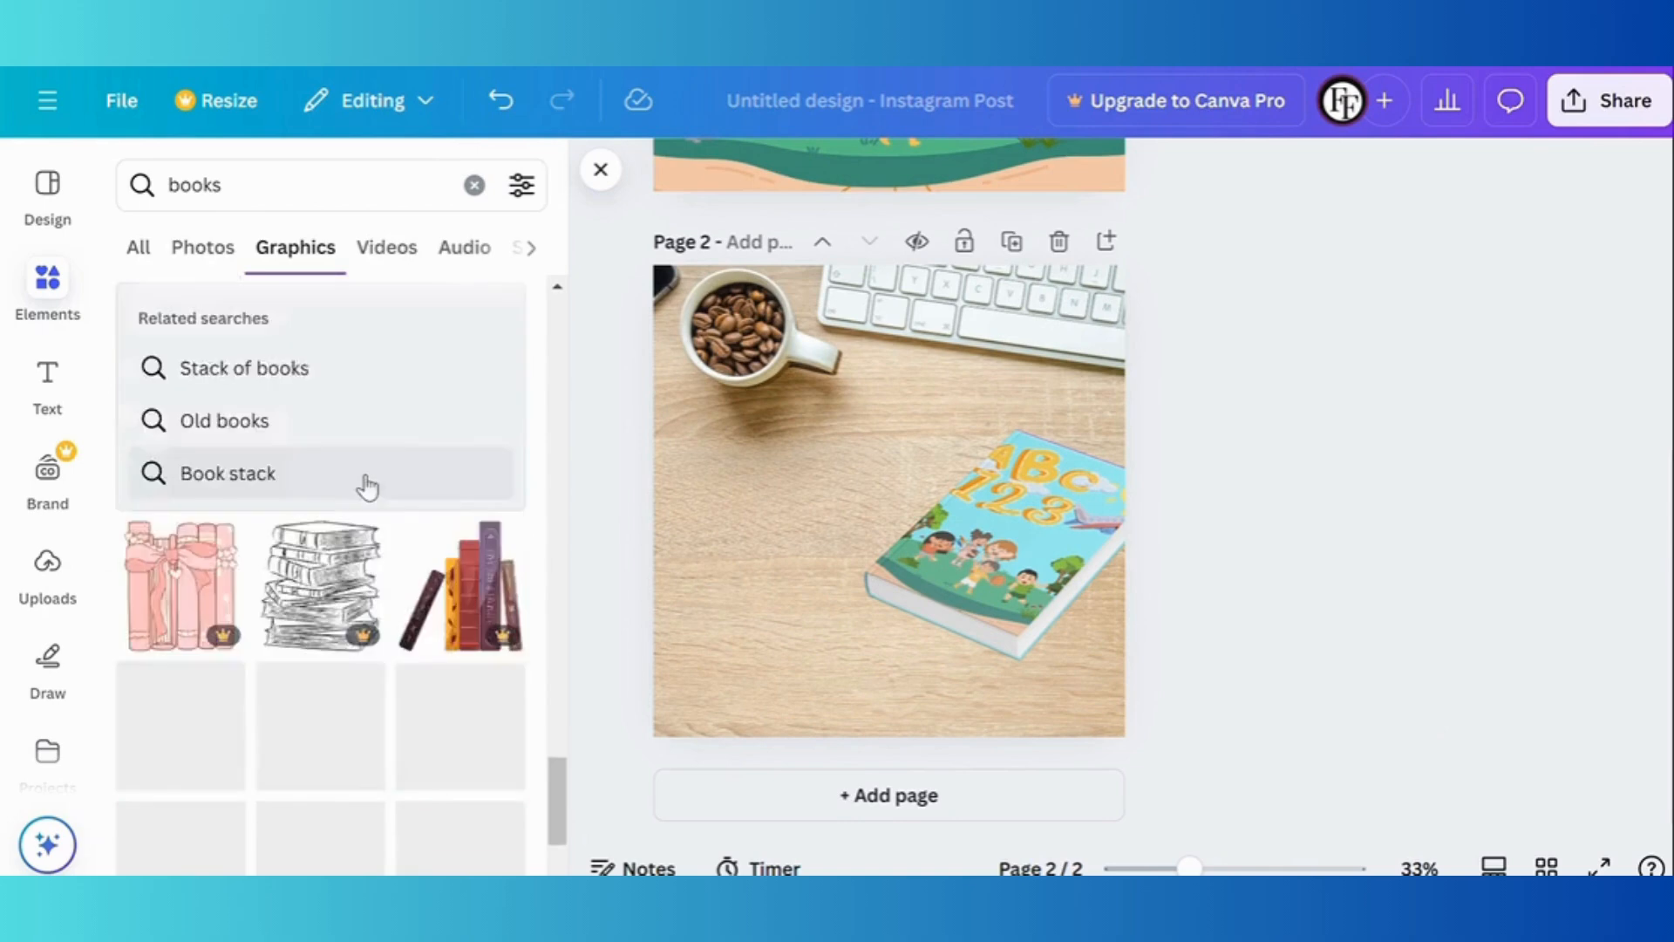
pyautogui.click(362, 172)
pyautogui.write('frunt')
pyautogui.press('Return')
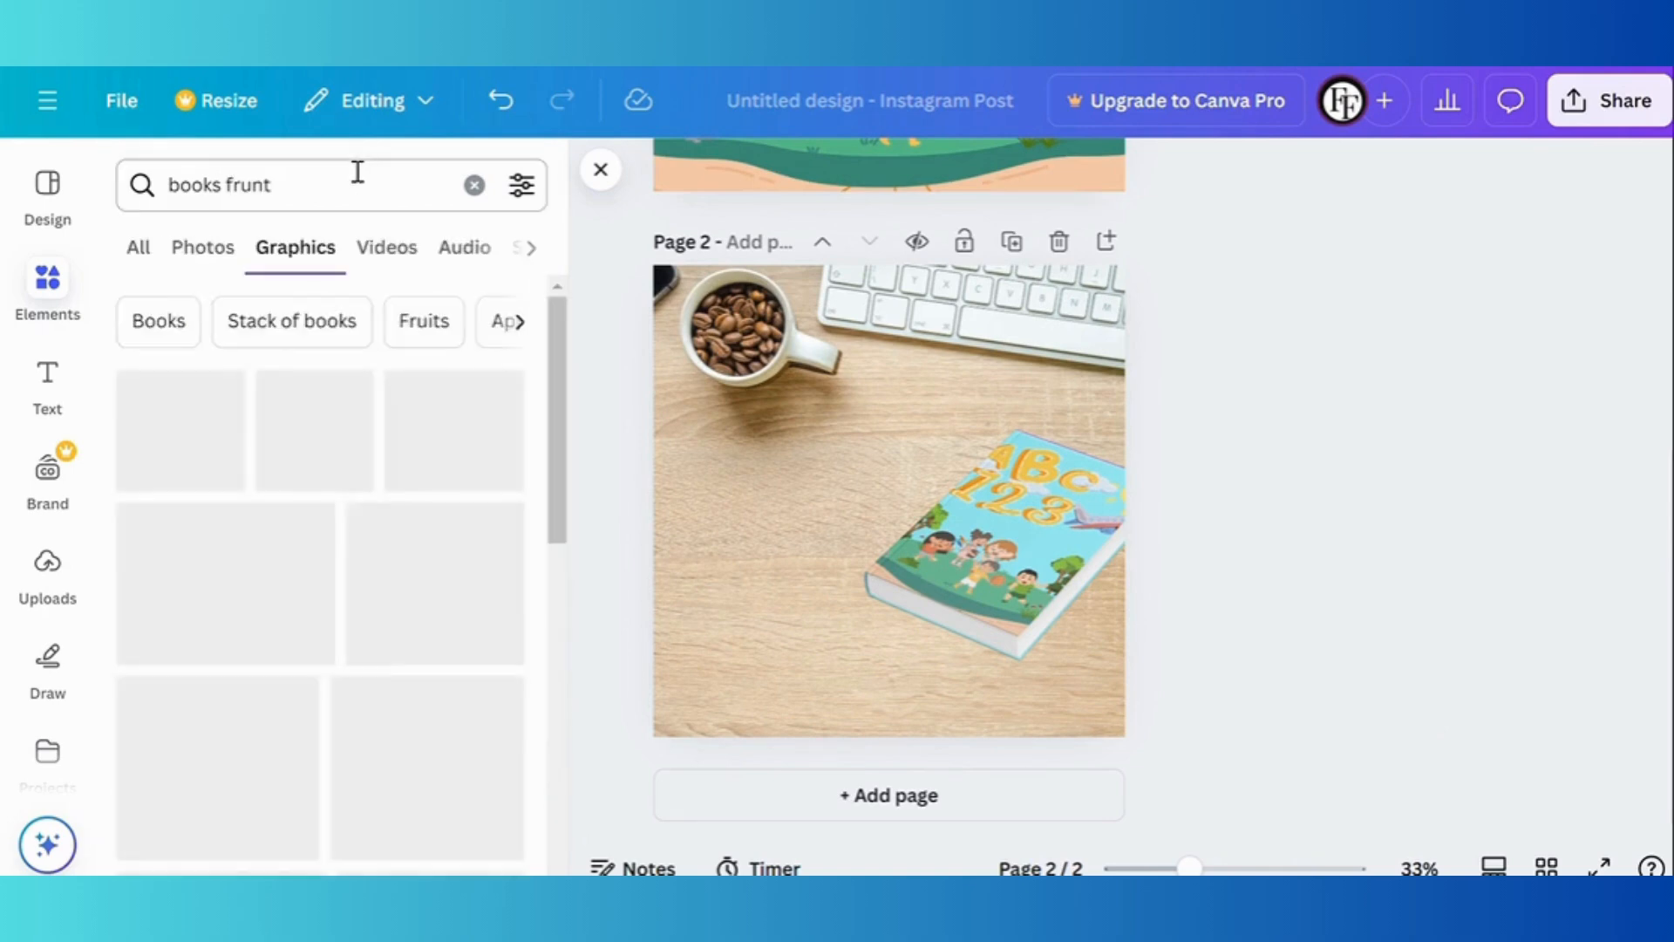
pyautogui.scroll(-10, 438, 639)
pyautogui.scroll(3, 438, 643)
pyautogui.scroll(-4, 438, 643)
# Move the ABC book back inside the page and place the teal and red book stack graphic partly off the left edge.
pyautogui.moveTo(998, 554); pyautogui.dragTo(955, 577)
pyautogui.scroll(-5, 327, 738)
pyautogui.scroll(-5, 327, 739)
pyautogui.moveTo(179, 480); pyautogui.dragTo(637, 446)
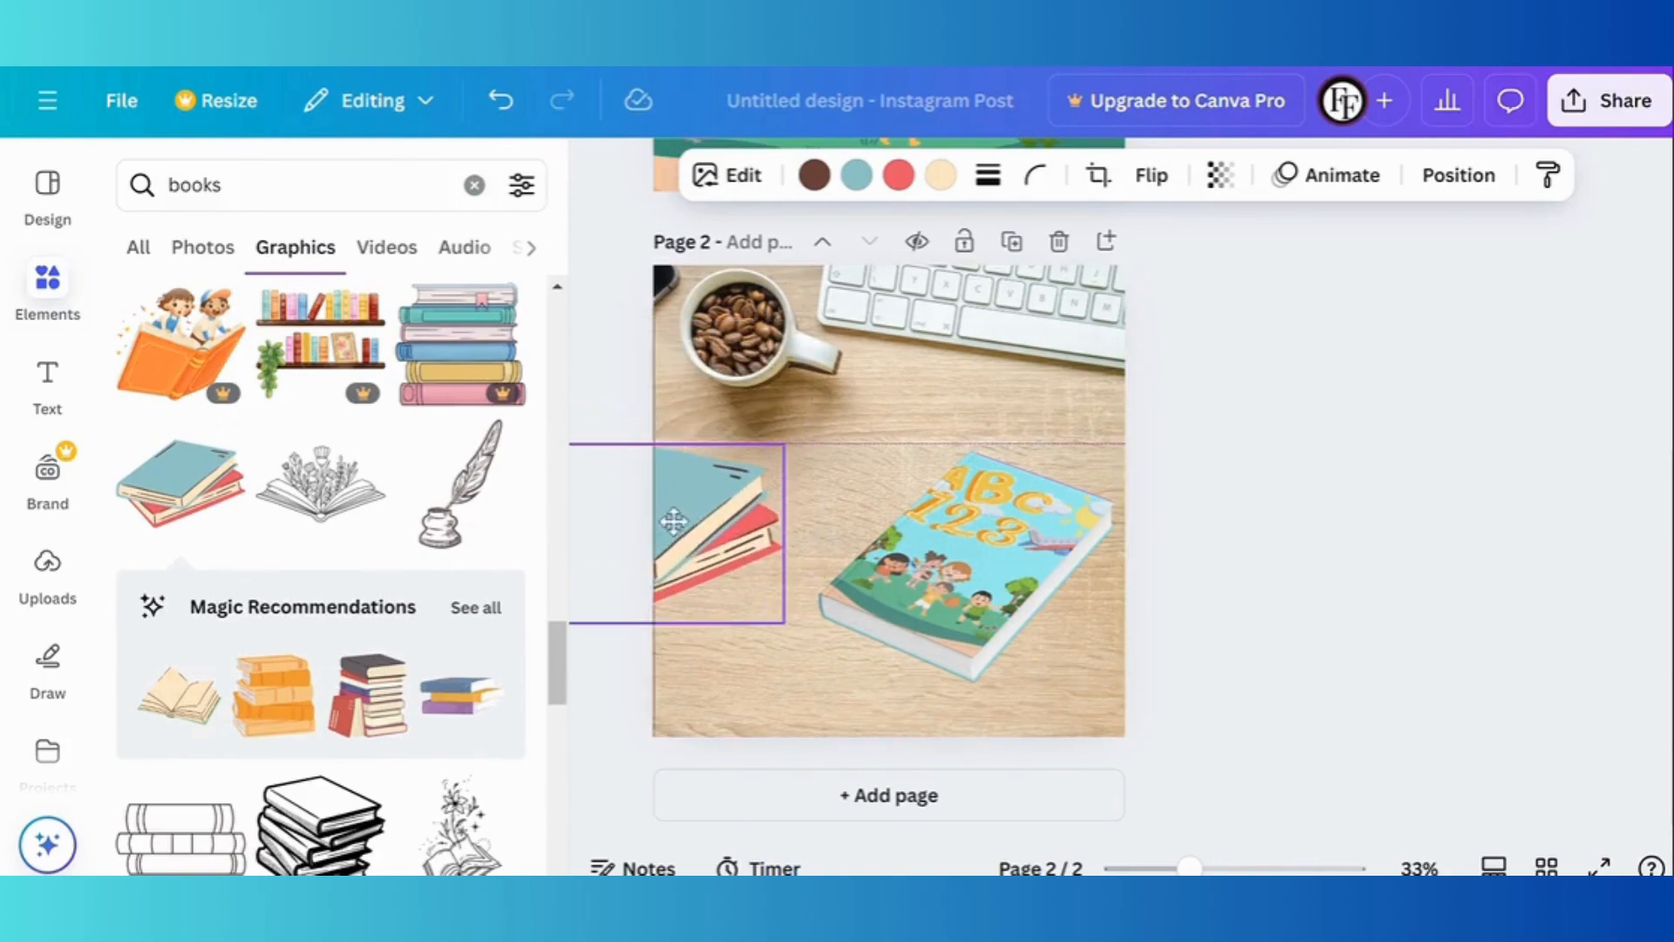
pyautogui.click(940, 555)
pyautogui.click(1248, 471)
pyautogui.scroll(1, 1253, 474)
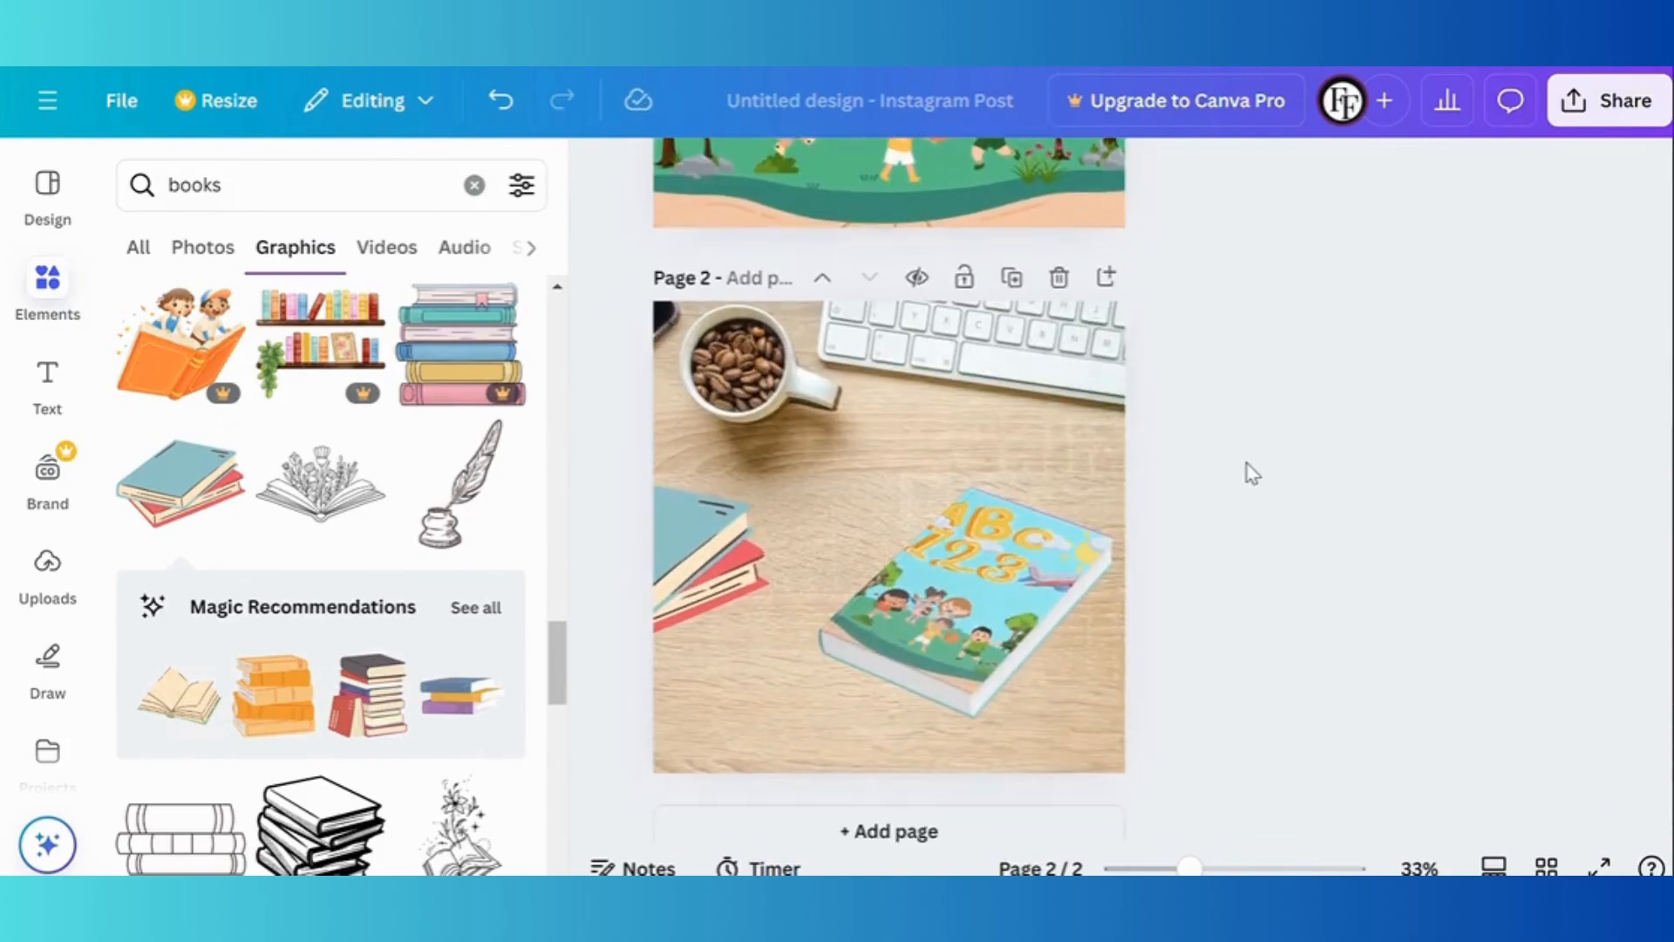